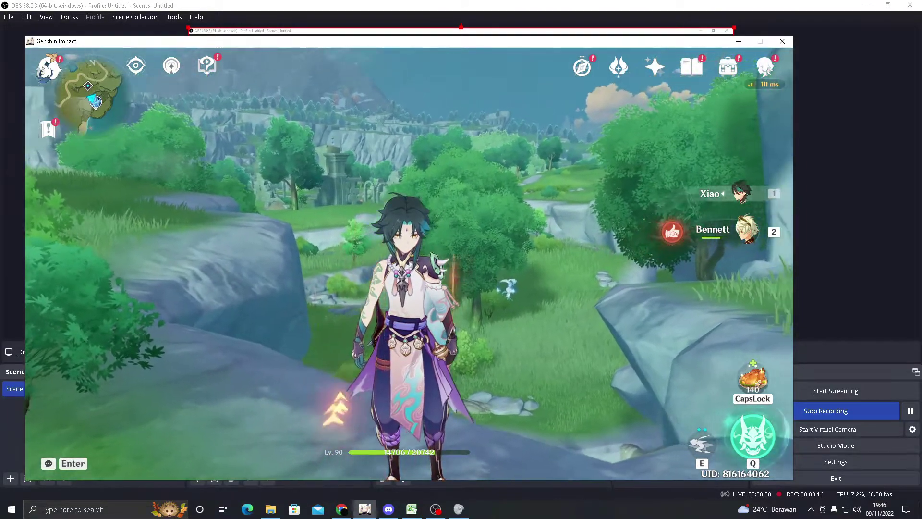
Step: Review Xiao's weapon, artifact, talent, constellation and stats pages on the character screen
key(q)
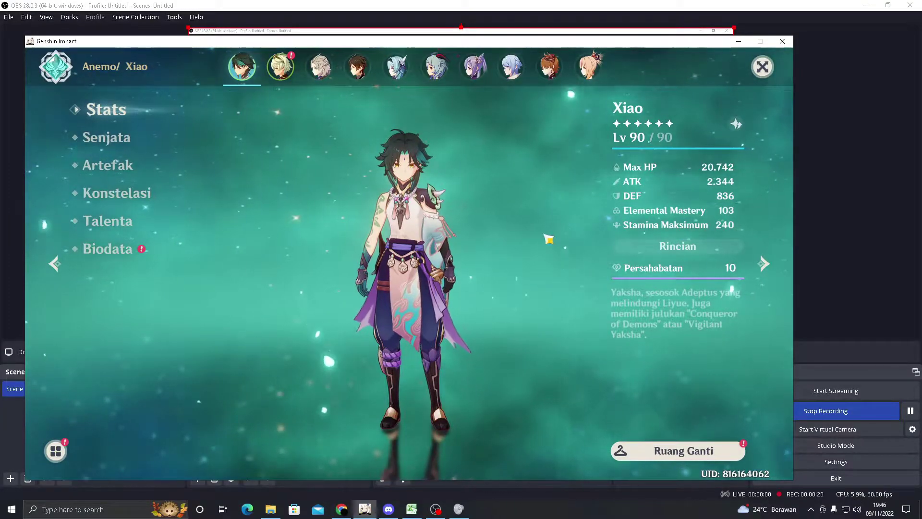
scroll(336, 224, down, 1)
scroll(384, 240, down, 1)
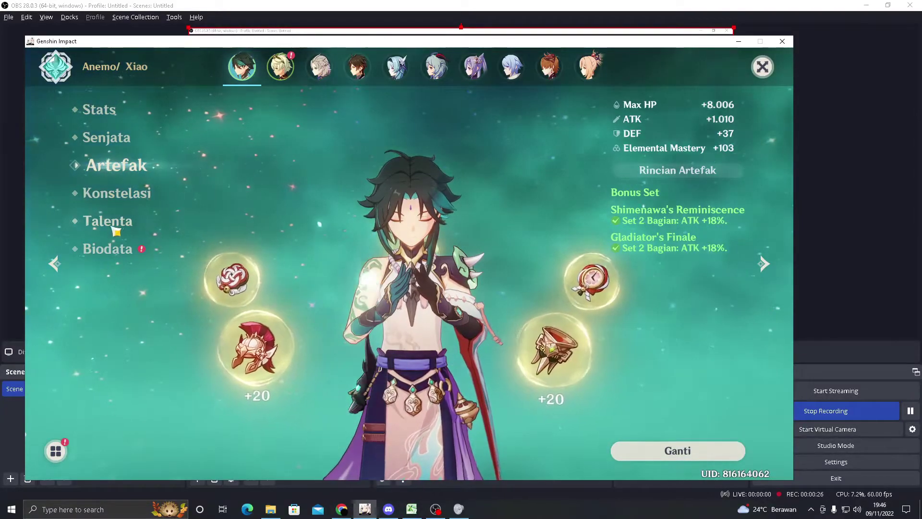
scroll(236, 255, down, 2)
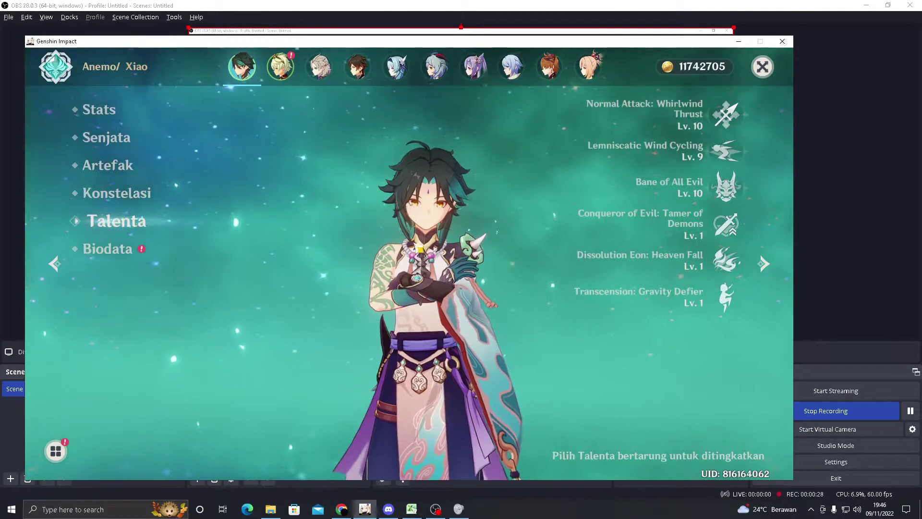
scroll(196, 206, up, 1)
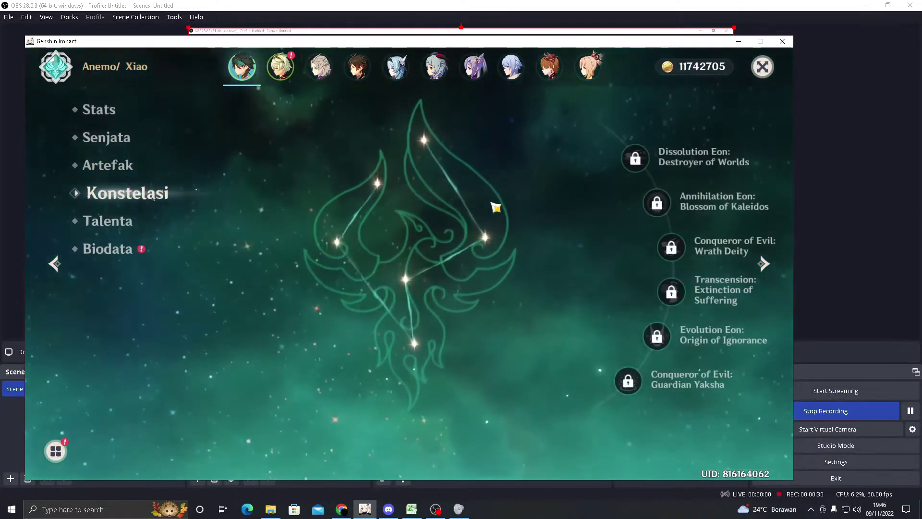
click(120, 111)
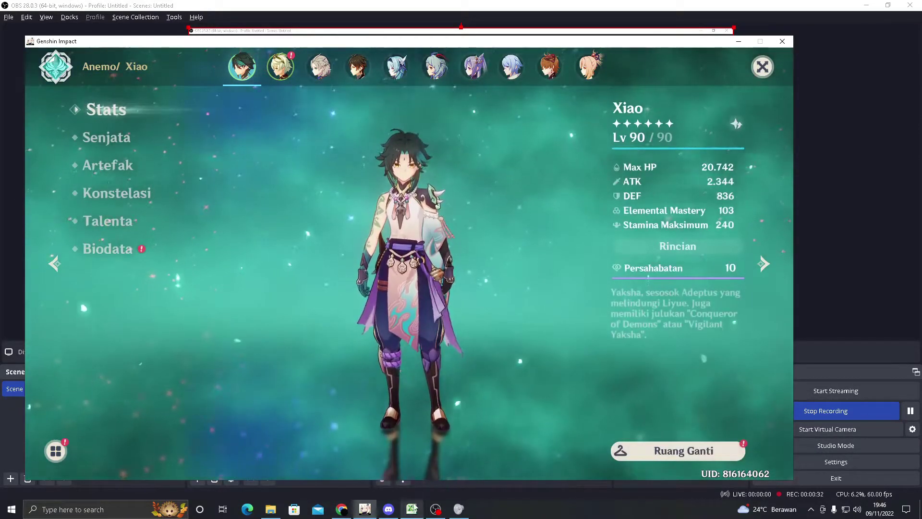
Step: Switch to the Excel workbook and rename Sheet2 as RAW XIAO, keeping cell A1 selected
key(alt+Tab)
click(65, 102)
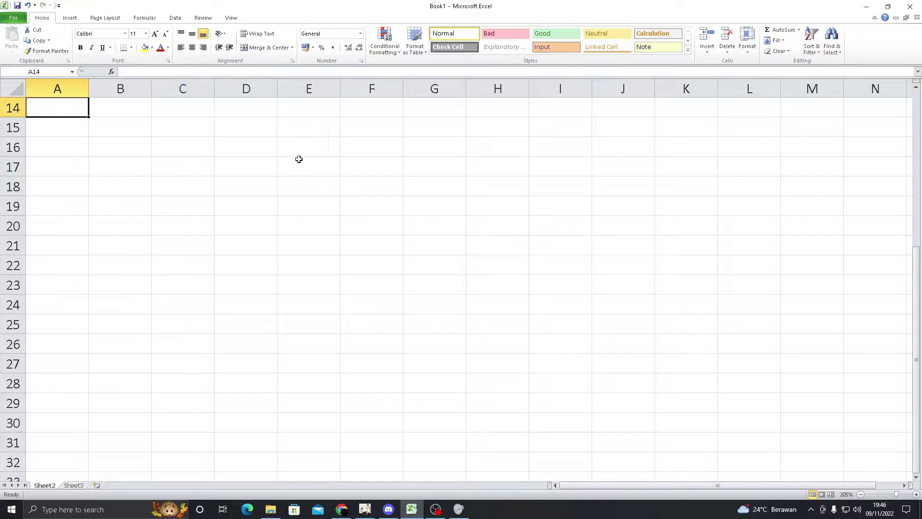
scroll(304, 149, up, 4)
click(78, 105)
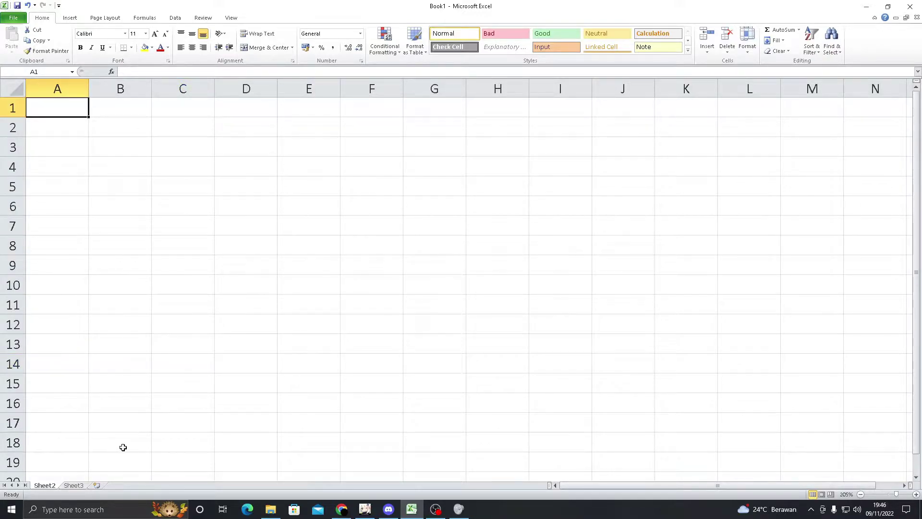
double_click(45, 486)
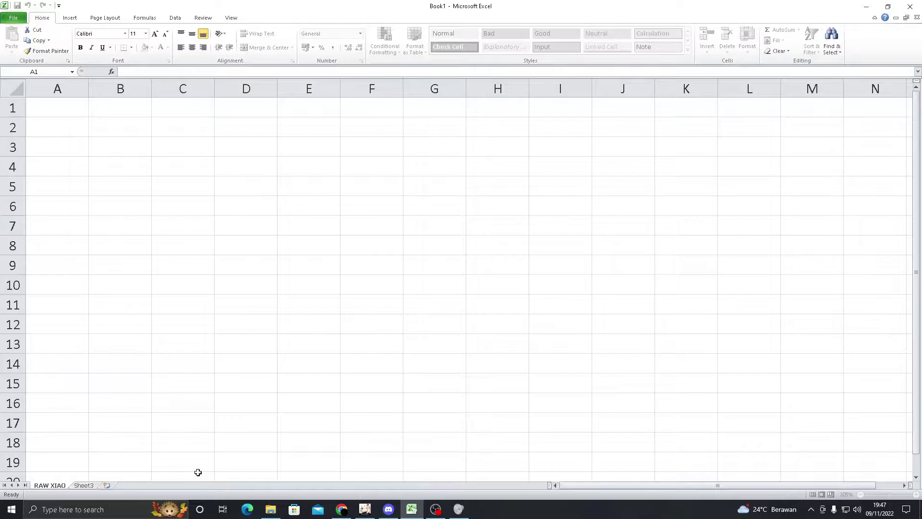
key(Return)
key(Right)
key(Left)
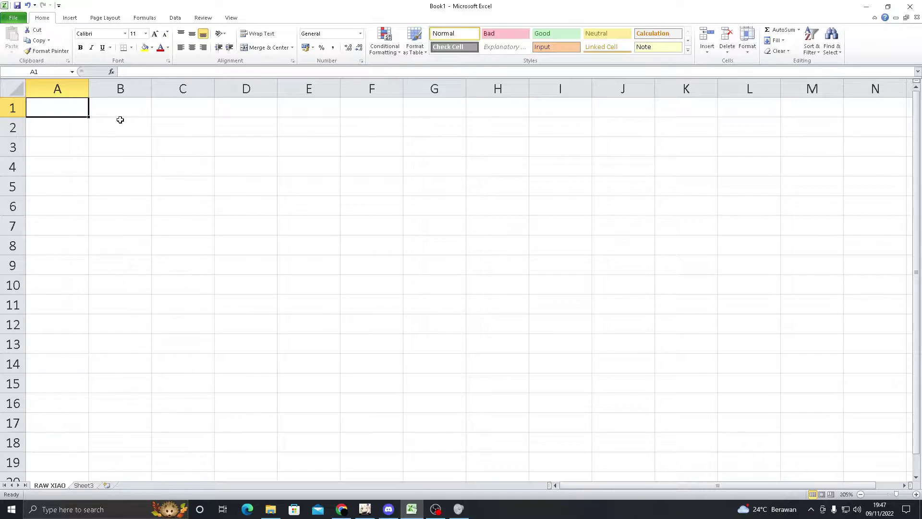
Step: Enter the labels BASE ATT, ATT%, ATT FLAT and TOTAL ATT in cells A1 to A4
text(BASE ATT)
key(Return)
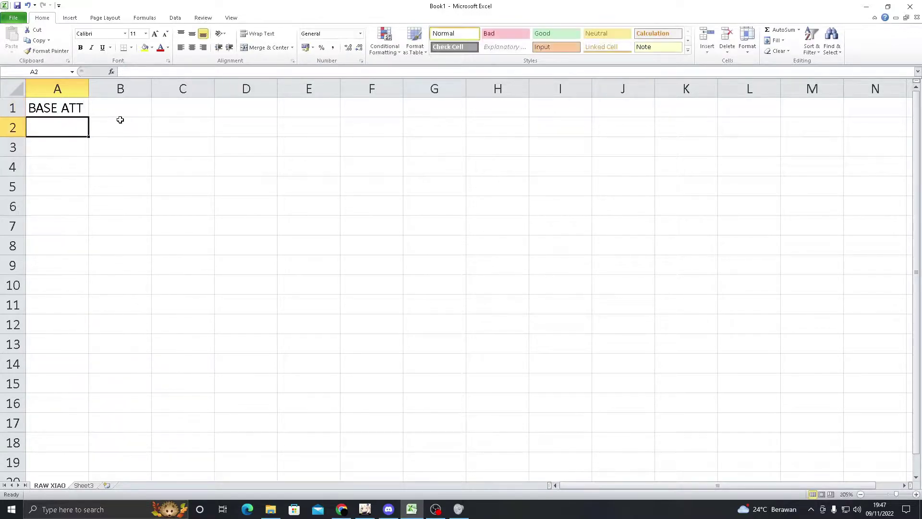
text(ATT)
key(Return)
text(ATT)
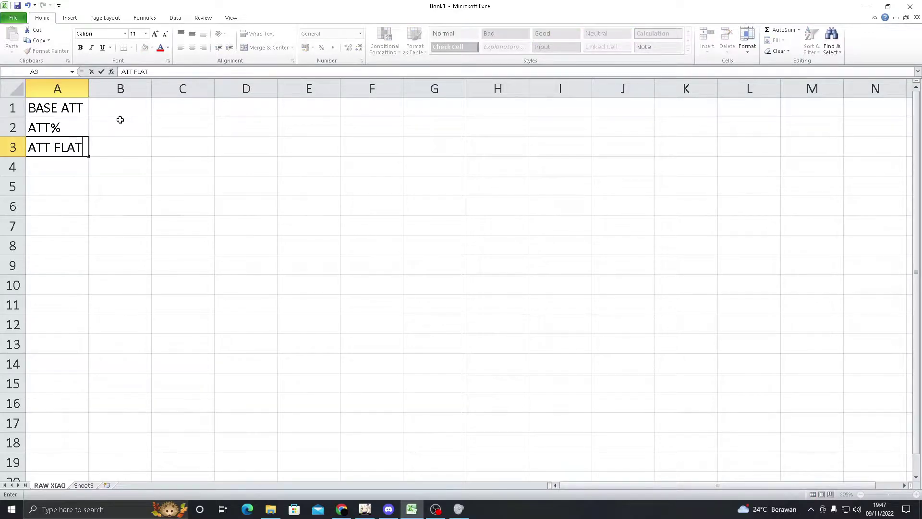
key(Return)
text(TOTAL ATT)
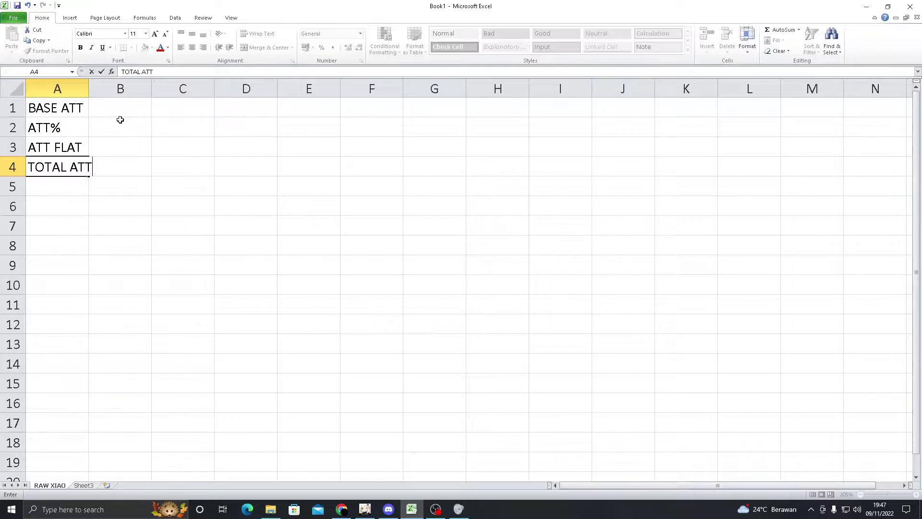
key(Return)
Step: Add the labels CDM, DMG% and SKILL DMG in cells A5 to A7
text(CDM)
key(Return)
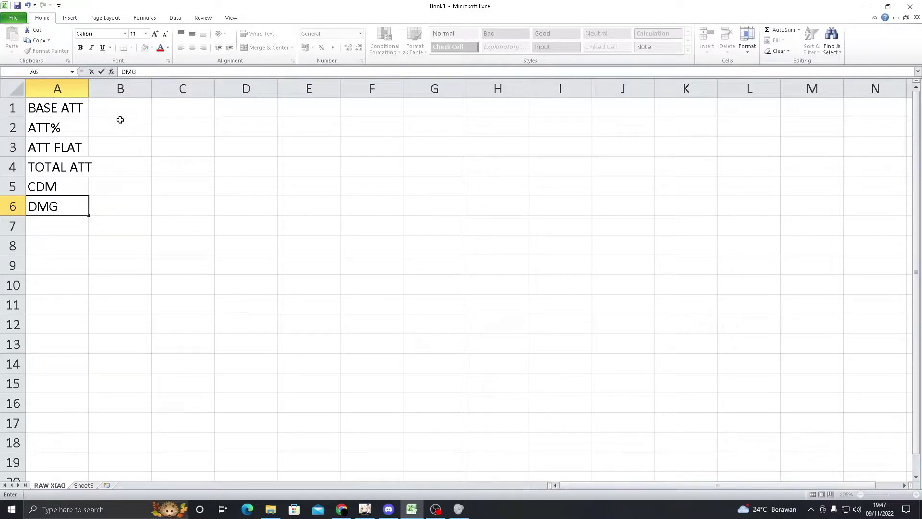
key(Return)
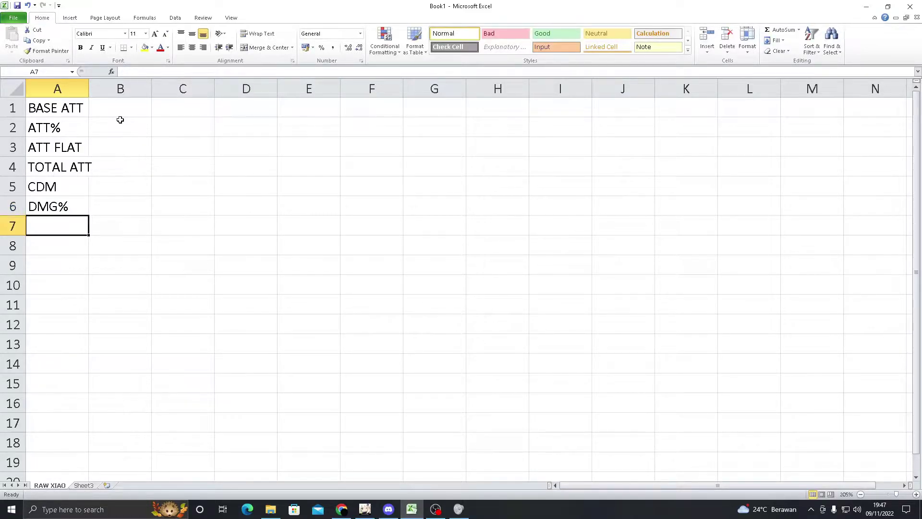
text(SKILL DMG)
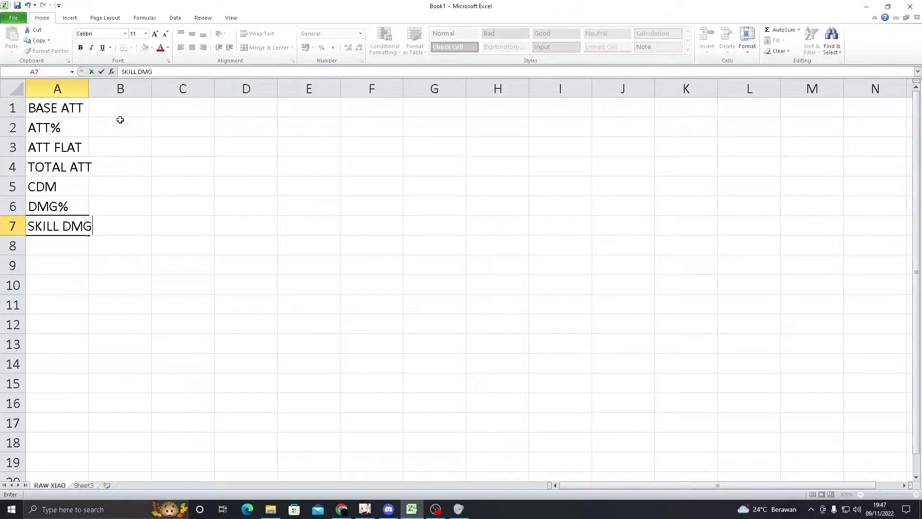
key(Return)
Step: Switch to Chrome and check Xiao's level 90 base ATK on the Project Amber character page
click(119, 107)
click(342, 508)
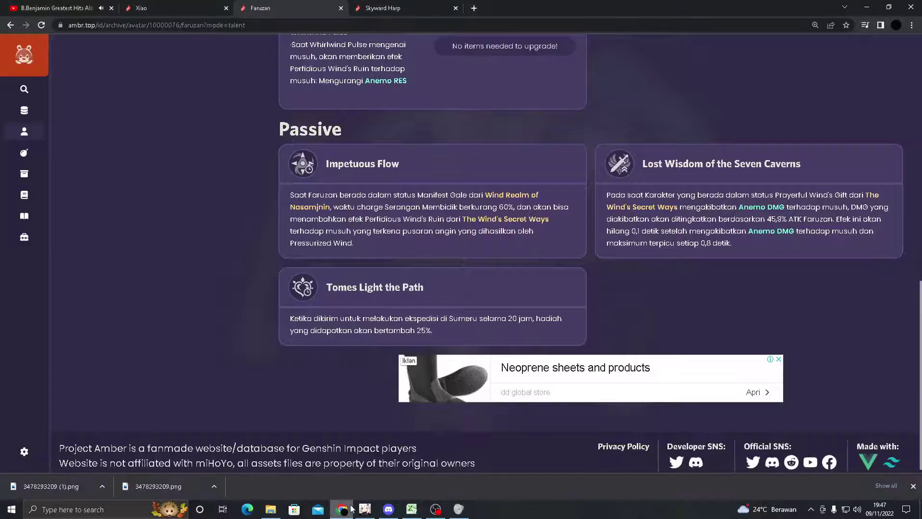
key(ctrl+shift+Tab)
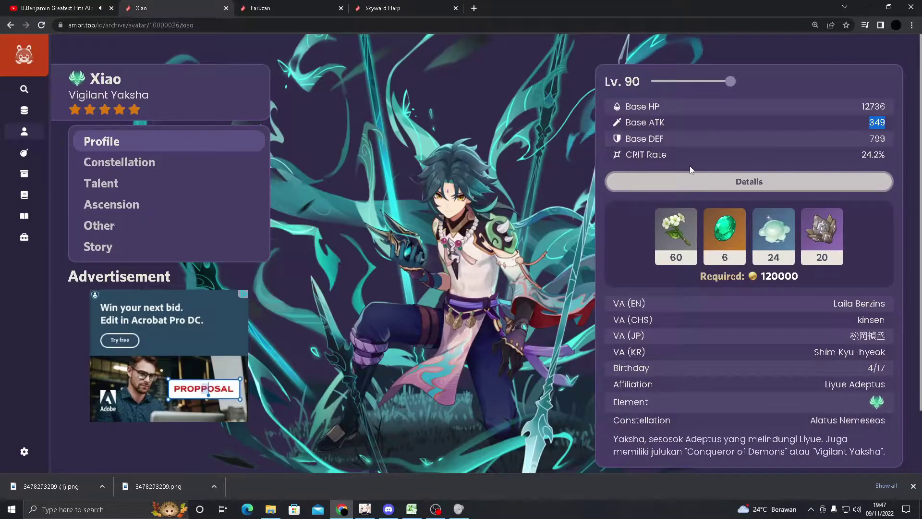
drag(729, 82, 783, 90)
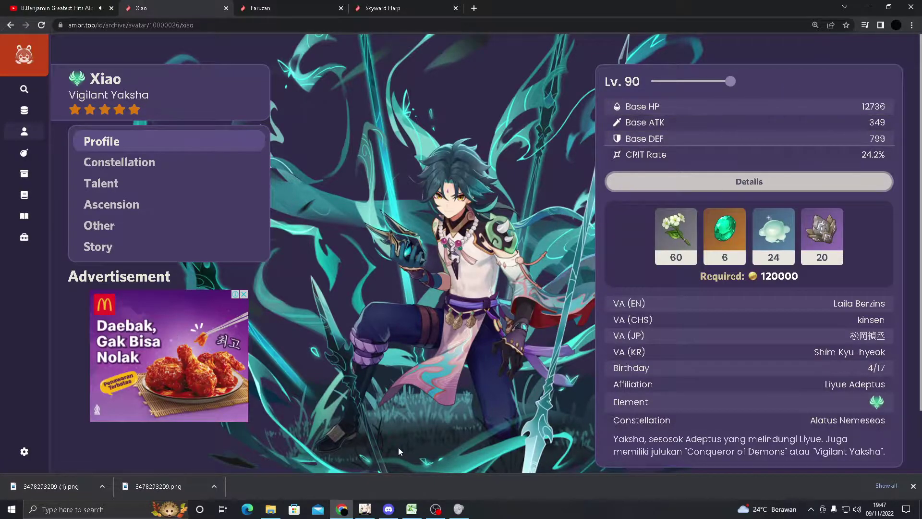
Step: Return to Excel and enter Xiao's base attack of 349 in cell C1
click(411, 511)
click(204, 111)
click(118, 108)
click(185, 112)
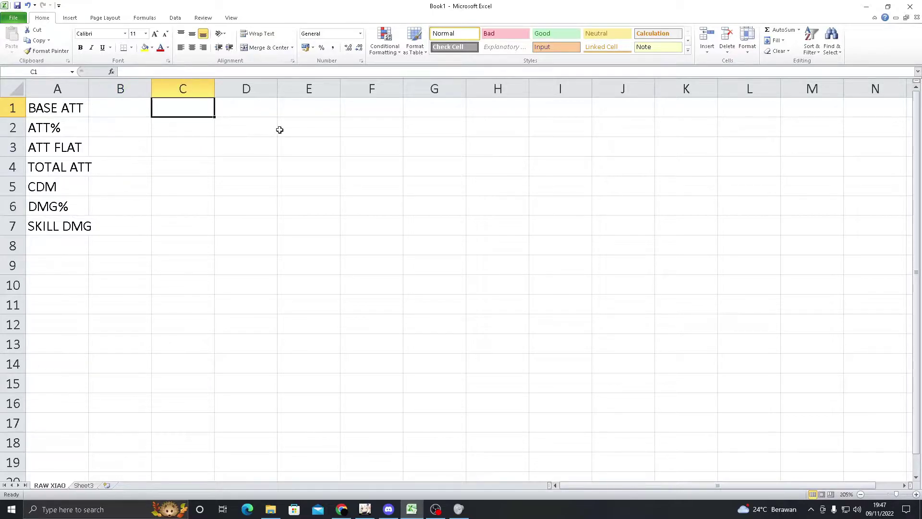
text(349)
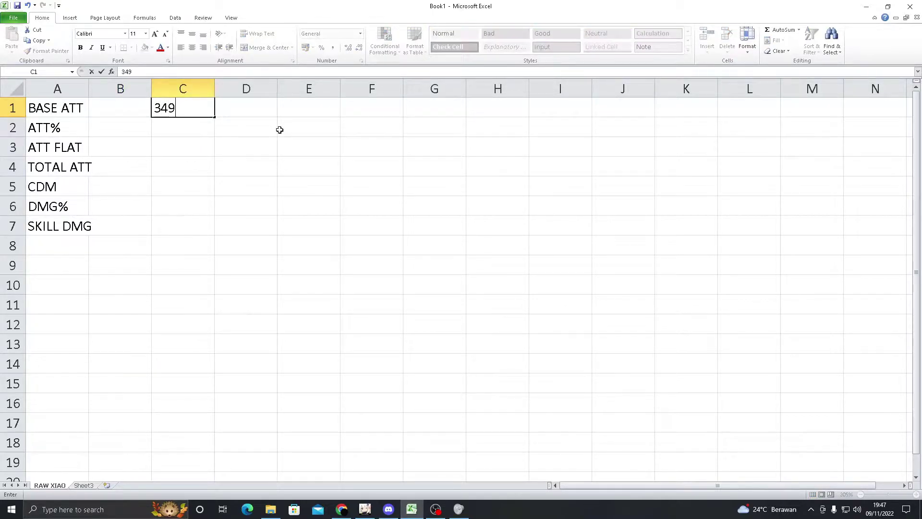
Step: Look up the Deathmatch weapon's base ATK in Genshin Impact and enter 454 in cell D1 of the Excel sheet
click(263, 106)
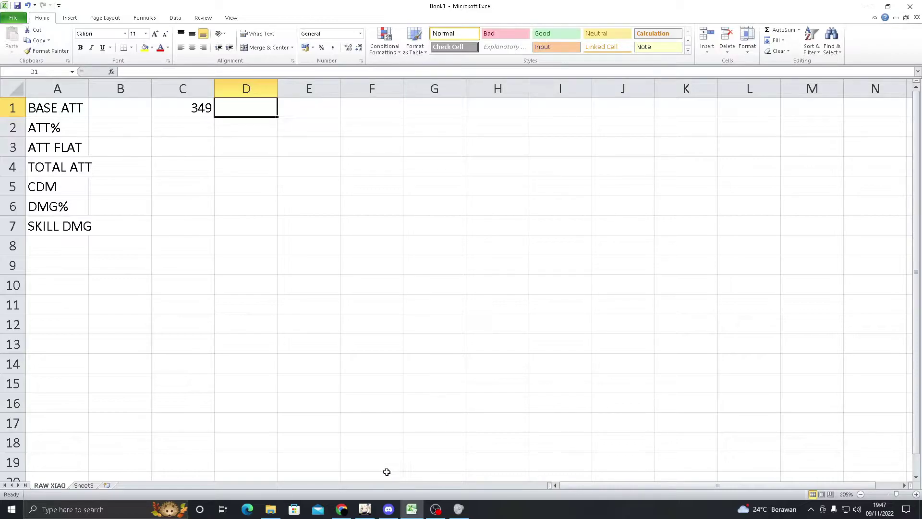
click(367, 510)
click(127, 137)
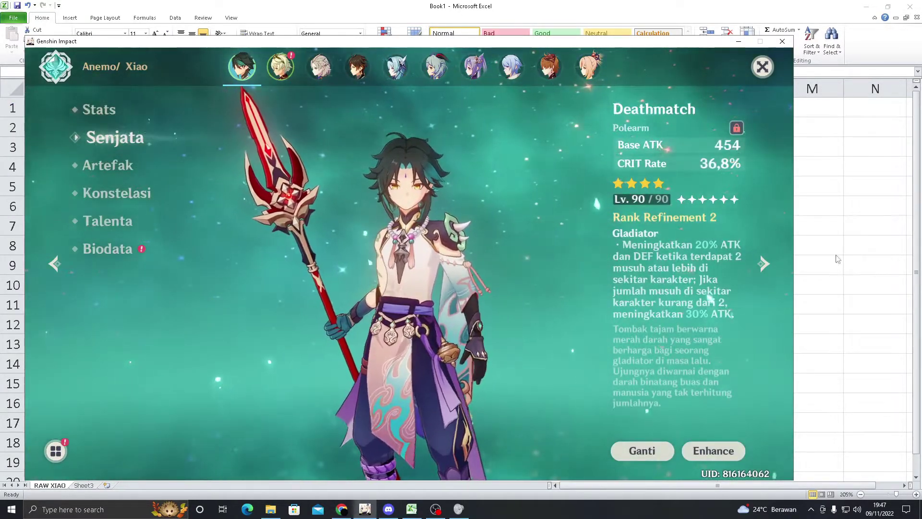
key(alt+Tab)
text(45)
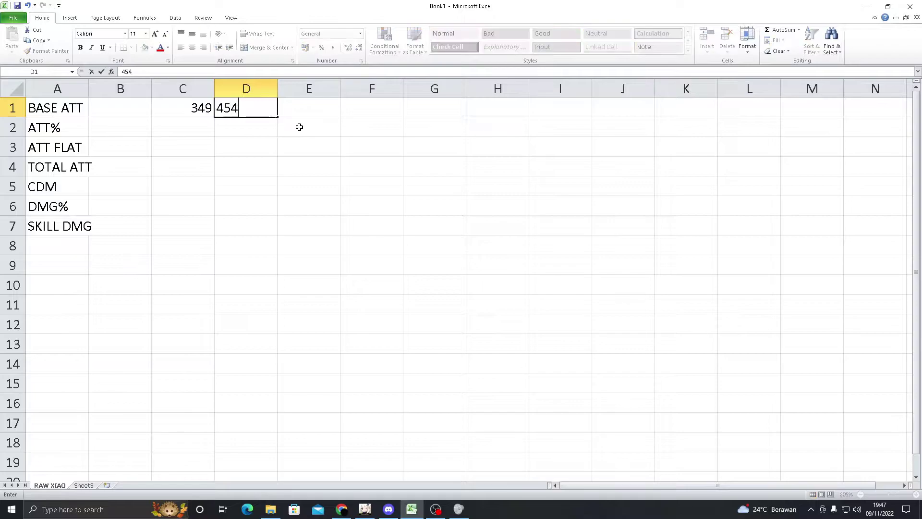
Step: Enter an addition formula in B1 that totals the base attack values in row 1 from C1 onward
click(114, 116)
text(=)
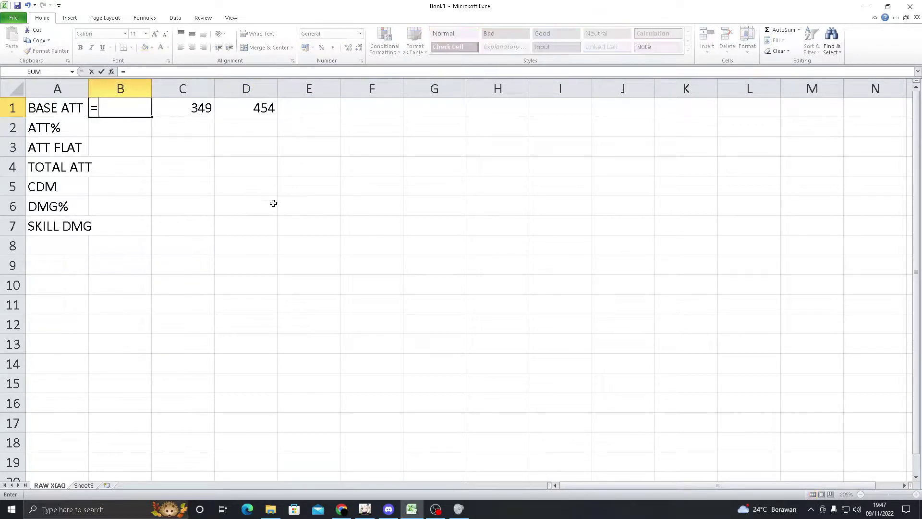
click(247, 116)
text(+)
click(307, 115)
text(+)
click(380, 113)
text(+)
click(435, 112)
key(Return)
drag(245, 147, 185, 146)
key(Escape)
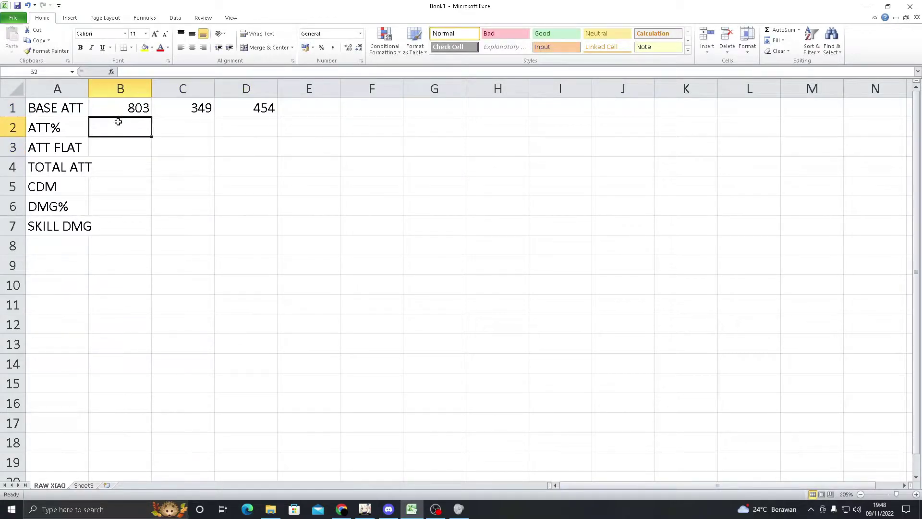
Step: Look up the main ATK stat of Xiao's Sands of Eon in Genshin Impact and enter 46,6% in cell C2
click(181, 127)
click(365, 509)
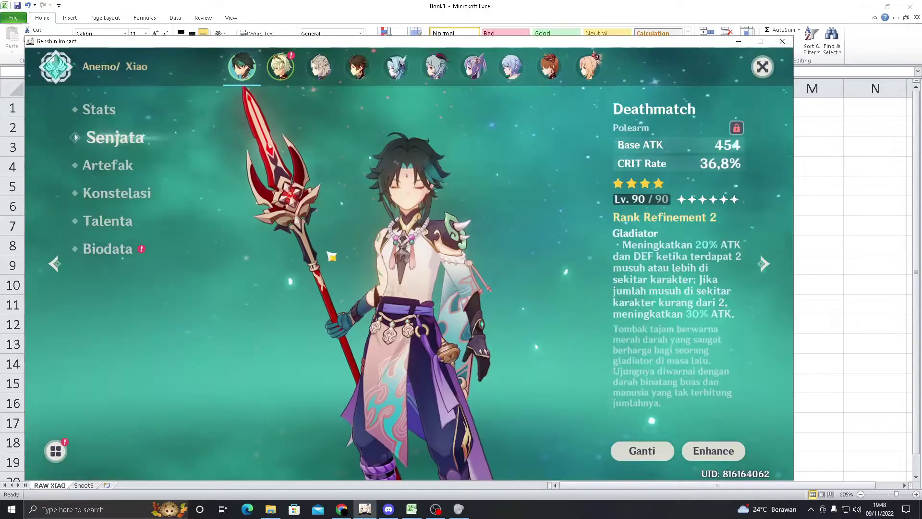
click(91, 168)
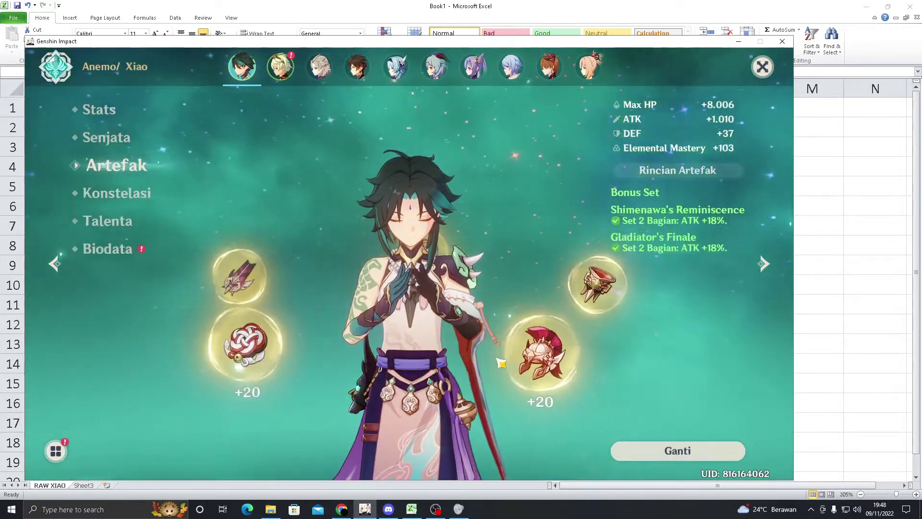
click(216, 288)
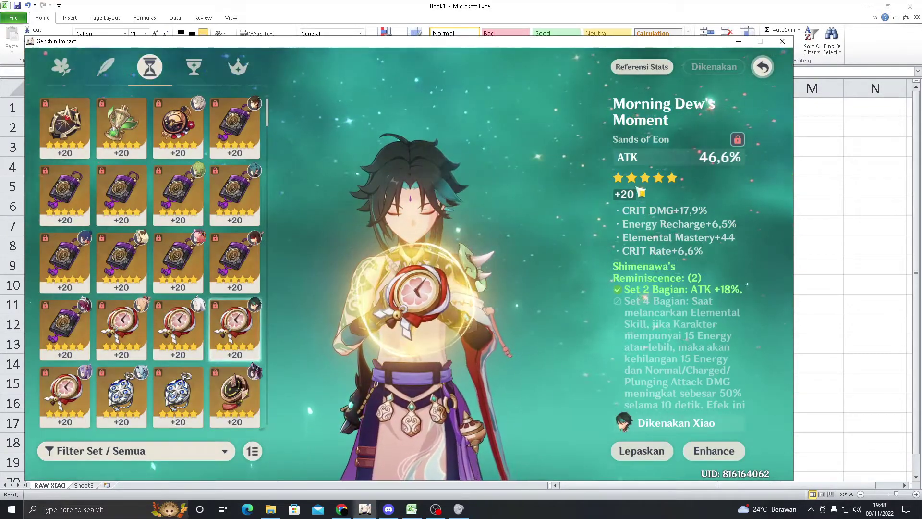
key(alt+Tab)
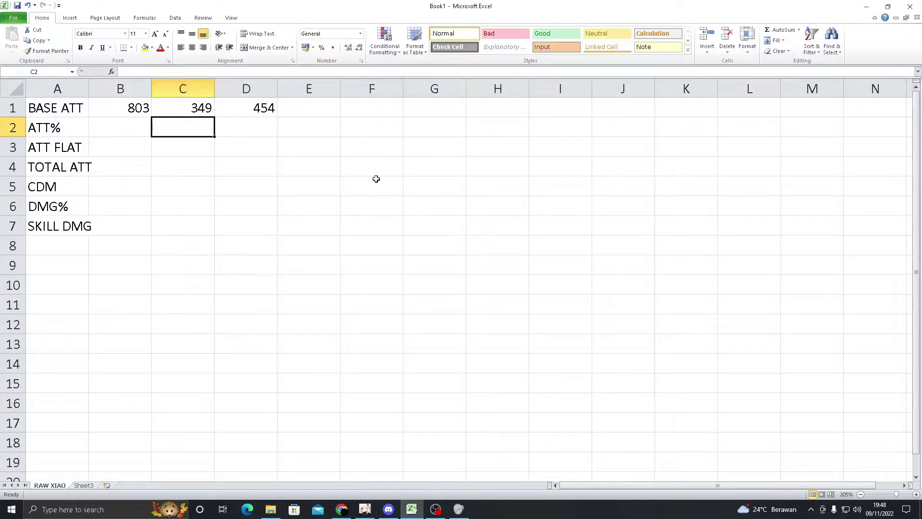
text(46,6)
key(Return)
Step: Look up the ATK percentage substat on Xiao's Noble's Pledging Vessel in Genshin Impact and enter 15,7% in cell D2 of the Excel sheet
click(228, 124)
key(alt+Tab)
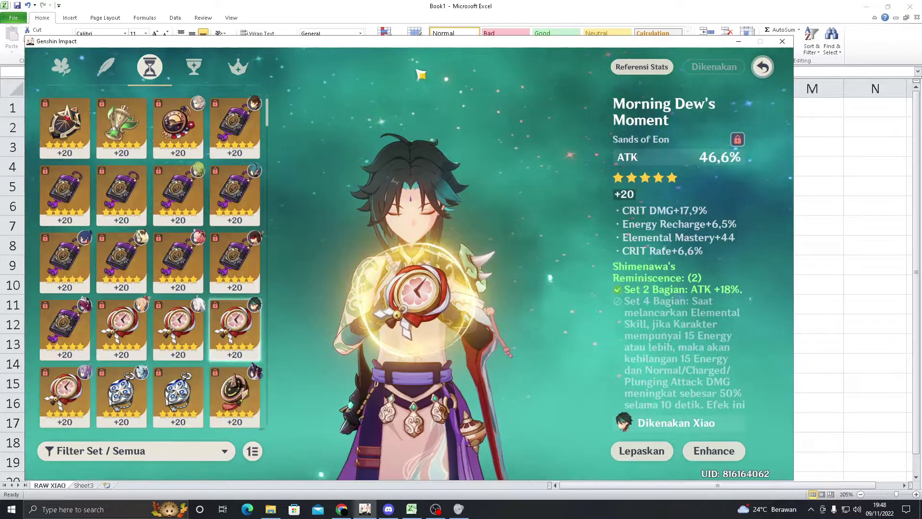
click(194, 66)
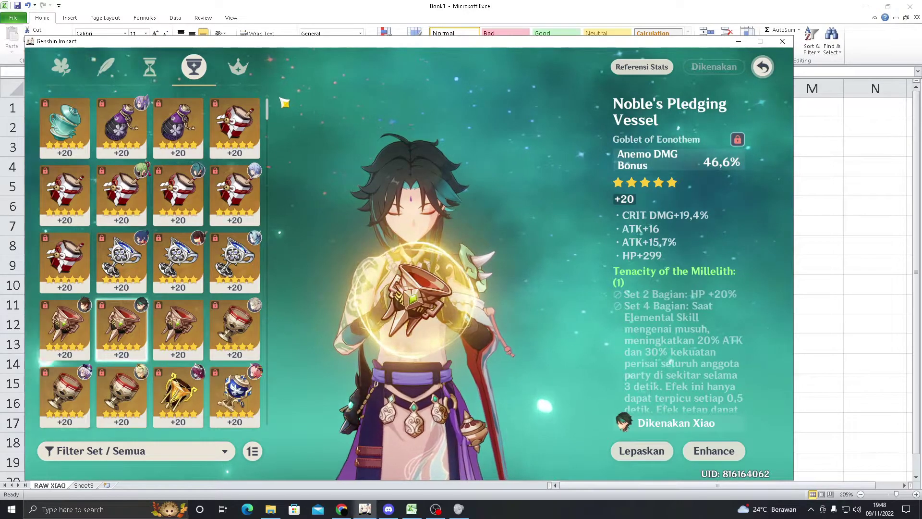
key(q)
key(q)
key(q)
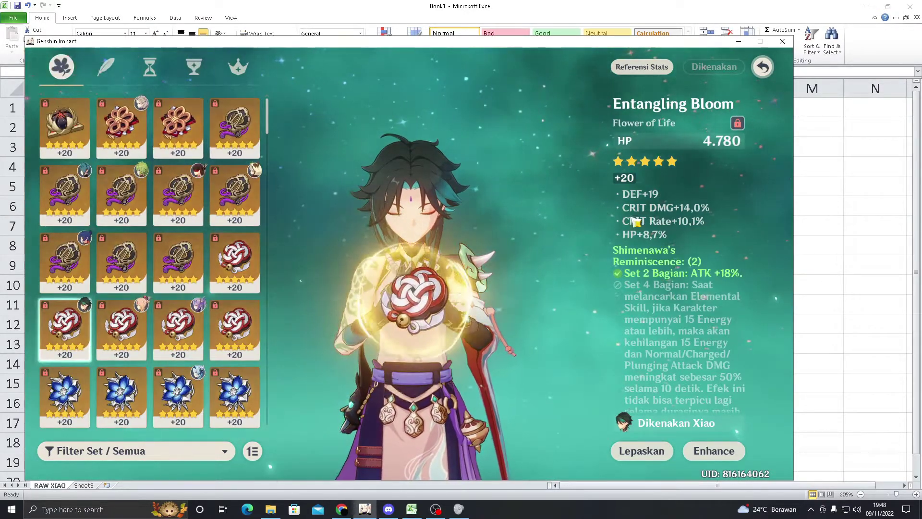
key(e)
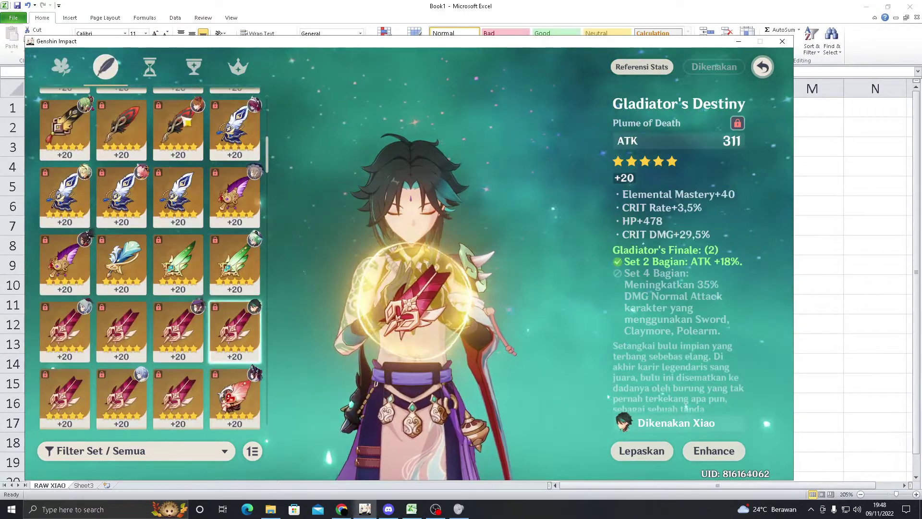
key(e)
key(e)
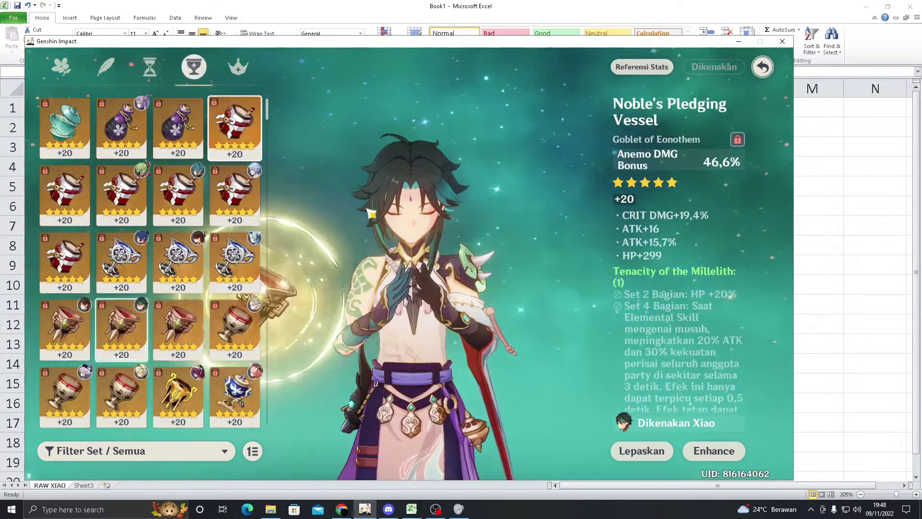
key(alt+Tab)
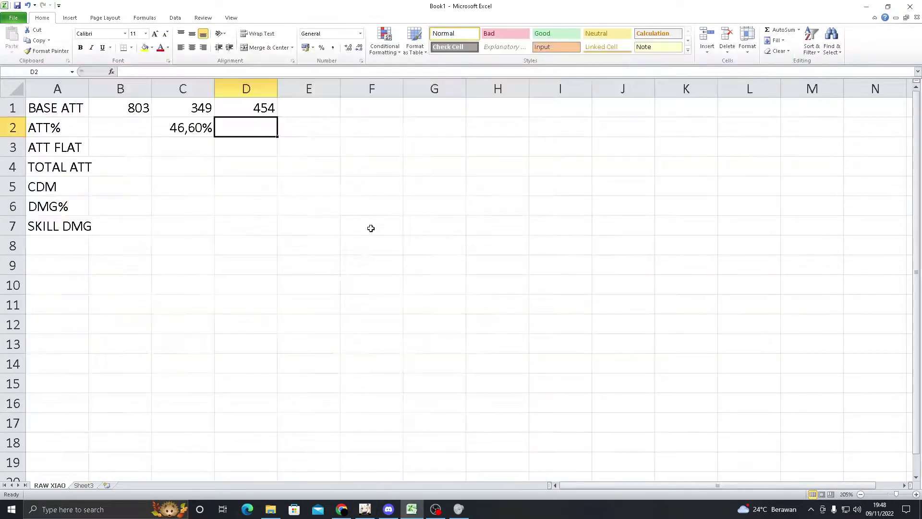
text(15,7)
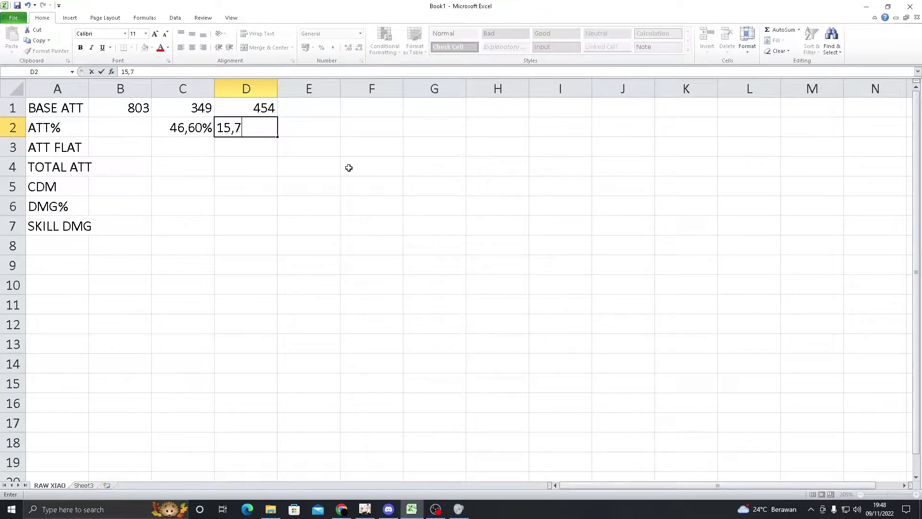
text(%)
key(Tab)
Step: Check Xiao's artifacts in Genshin Impact for another ATK percentage and enter 22,70% in cell E2 of the Excel sheet
key(alt+Tab)
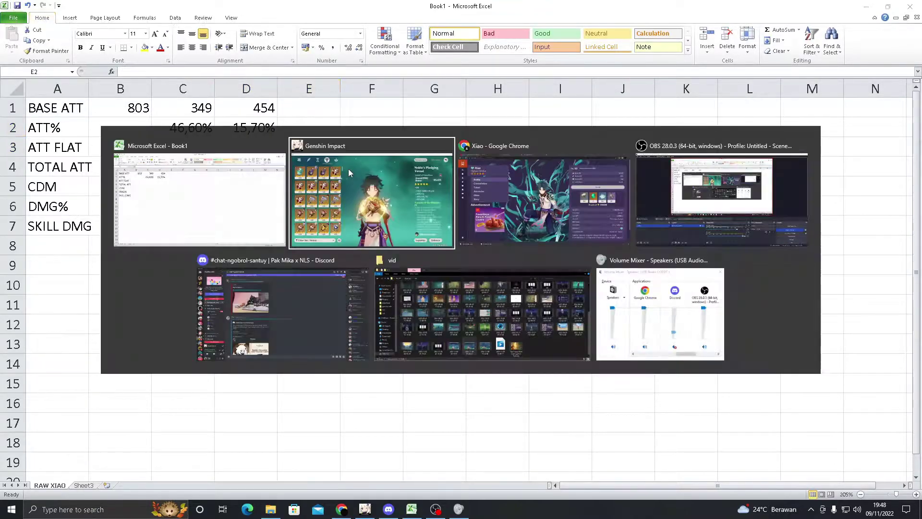
key(alt+Tab)
text(2)
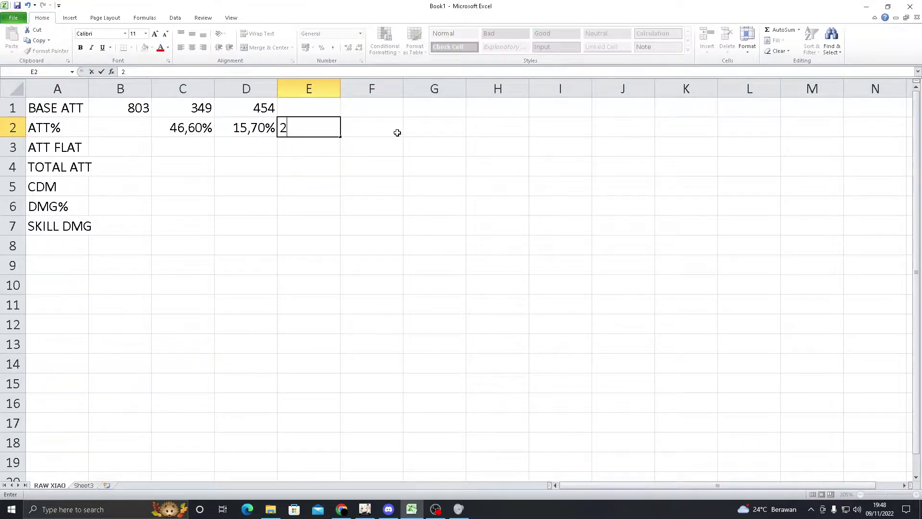
text(2,70%)
key(Return)
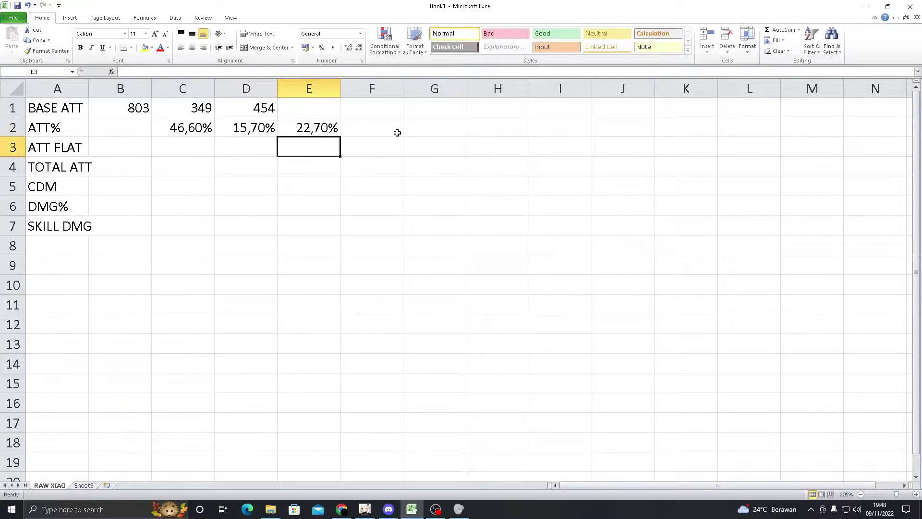
Step: Enter an addition formula in B2 that totals the ATT% values in C2, D2 and E2
click(134, 126)
text(=)
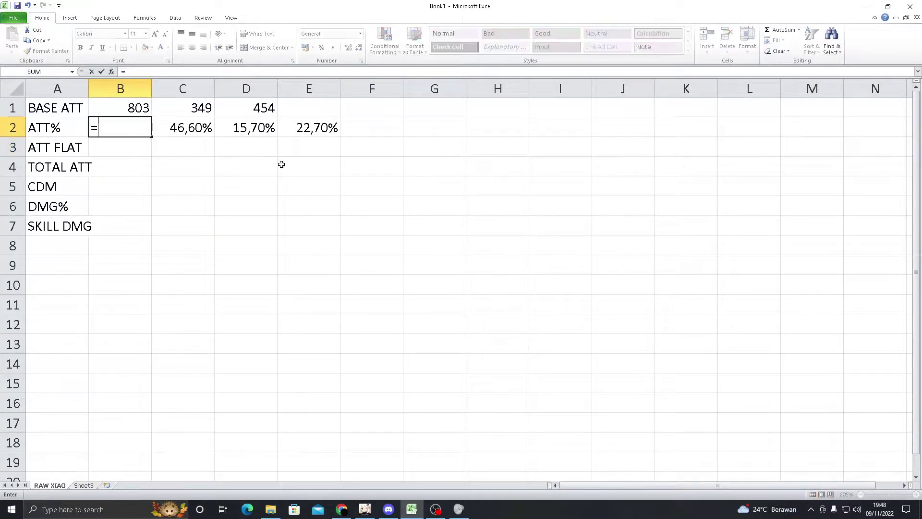
click(186, 125)
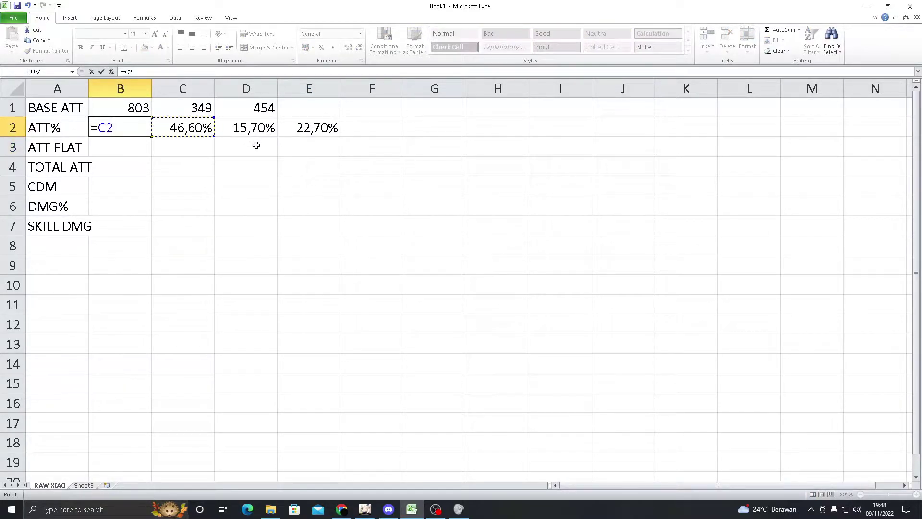
click(299, 132)
text(+)
click(358, 130)
key(Return)
click(524, 180)
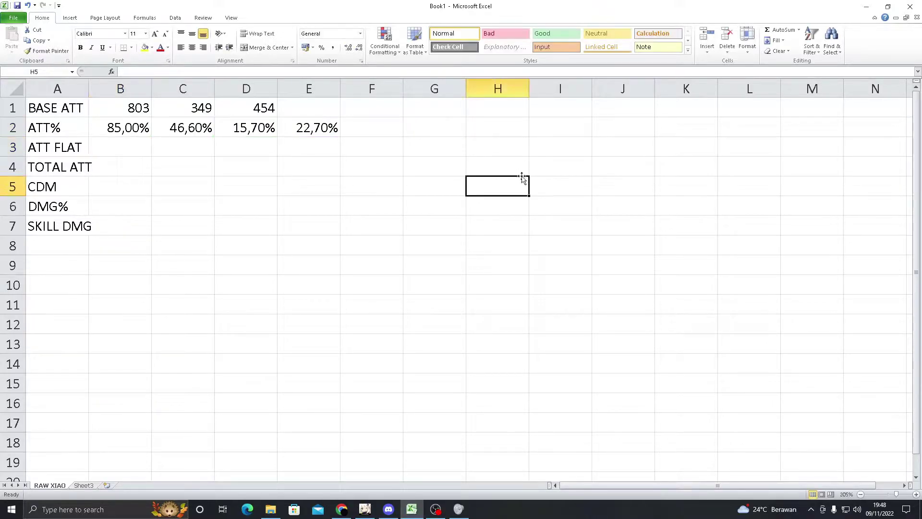
Step: Look up the Deathmatch passive's ATK bonus in Genshin Impact and enter 30% in cell F2 of the Excel sheet
key(alt+Tab)
key(Escape)
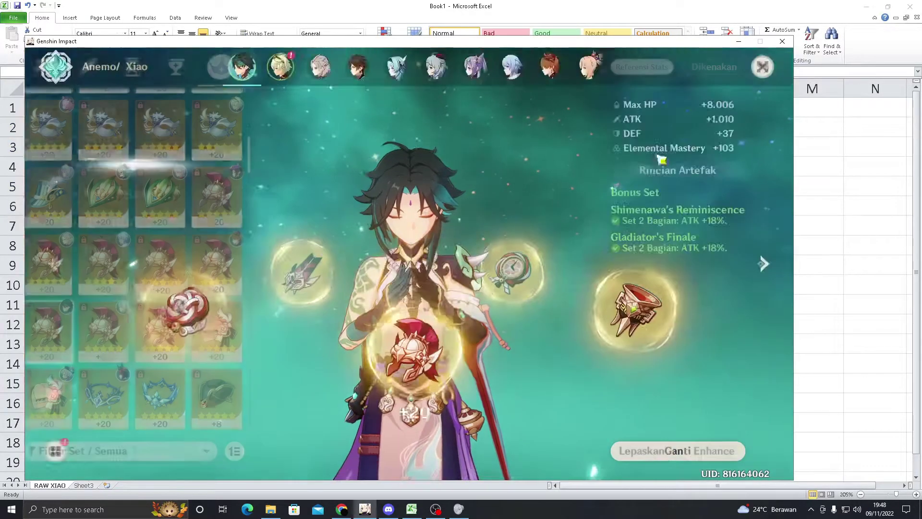
click(112, 138)
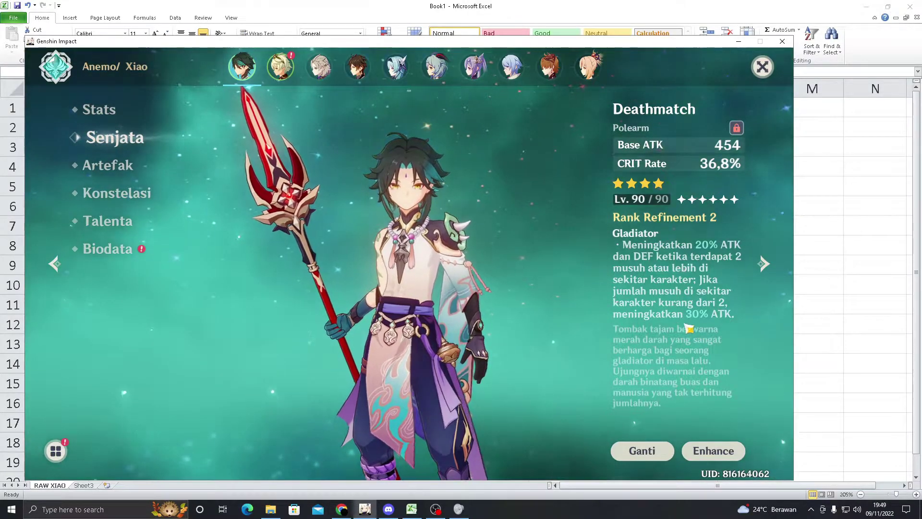
scroll(703, 326, down, 2)
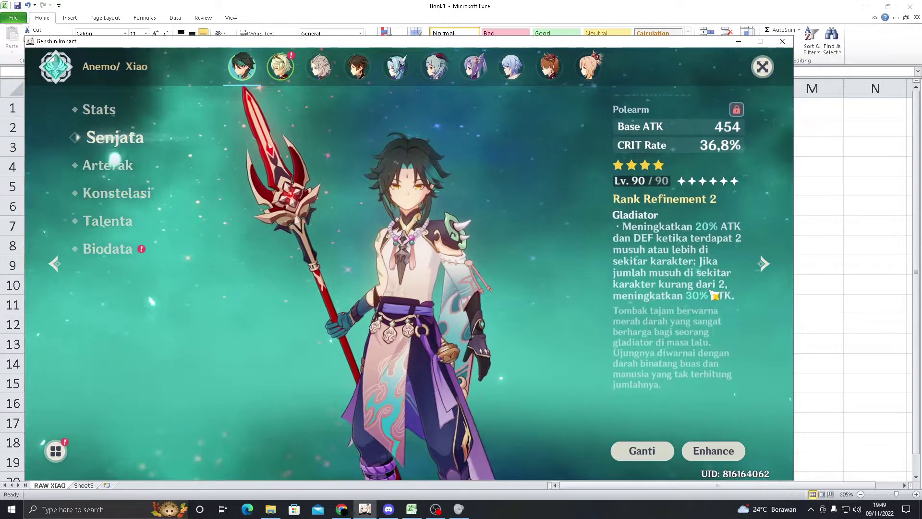
key(alt+Tab)
click(383, 121)
text(30)
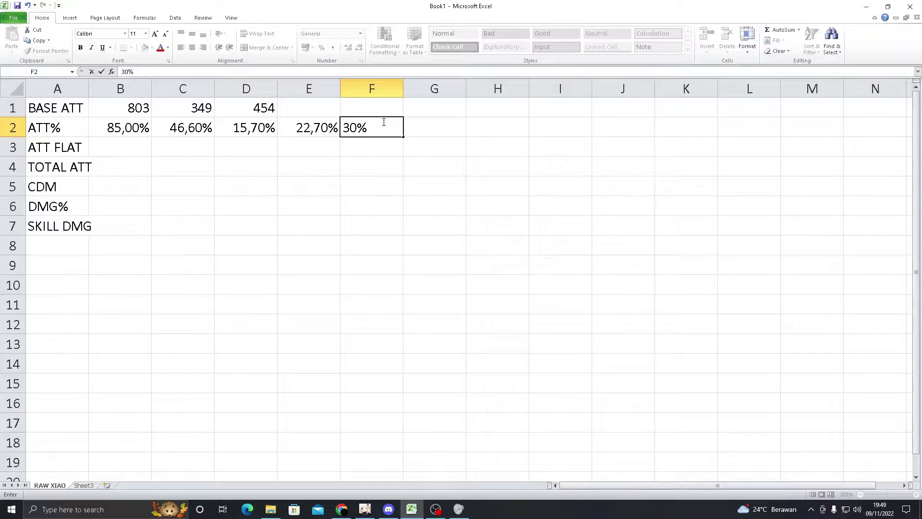
key(Return)
Step: Check that the ATT% total formula in B2 includes the weapon bonus in F2
click(136, 136)
key(F2)
click(512, 115)
Step: Look up Xiao's two artifact set bonuses in Genshin Impact and enter =18%+18% in cell G2 of the Excel sheet
click(444, 119)
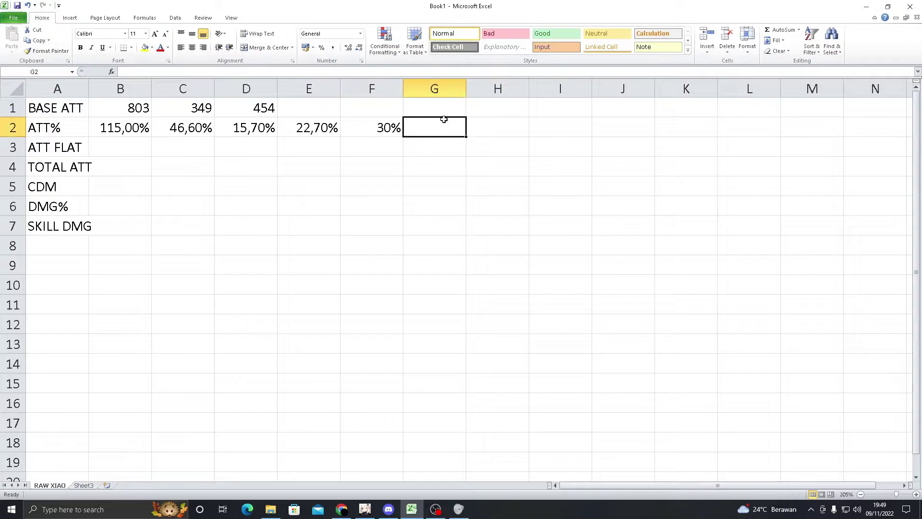
key(alt+Tab)
click(116, 165)
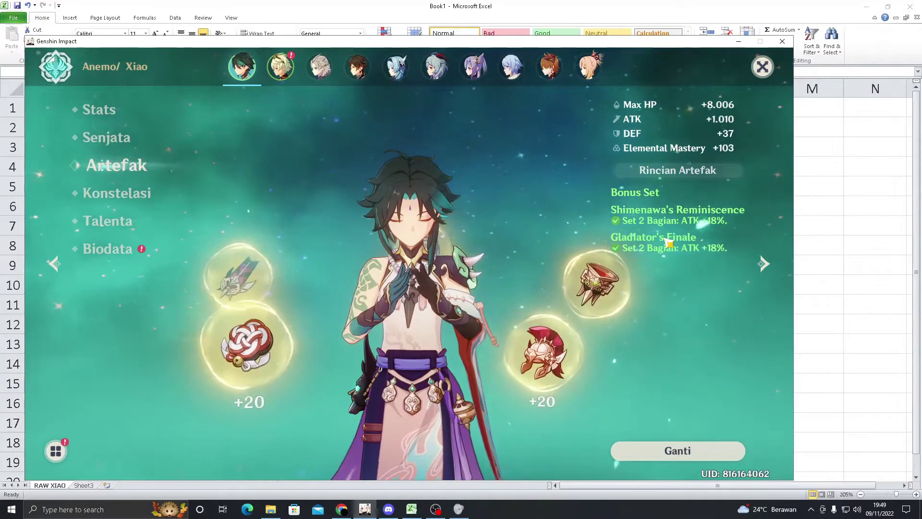
key(alt+Tab)
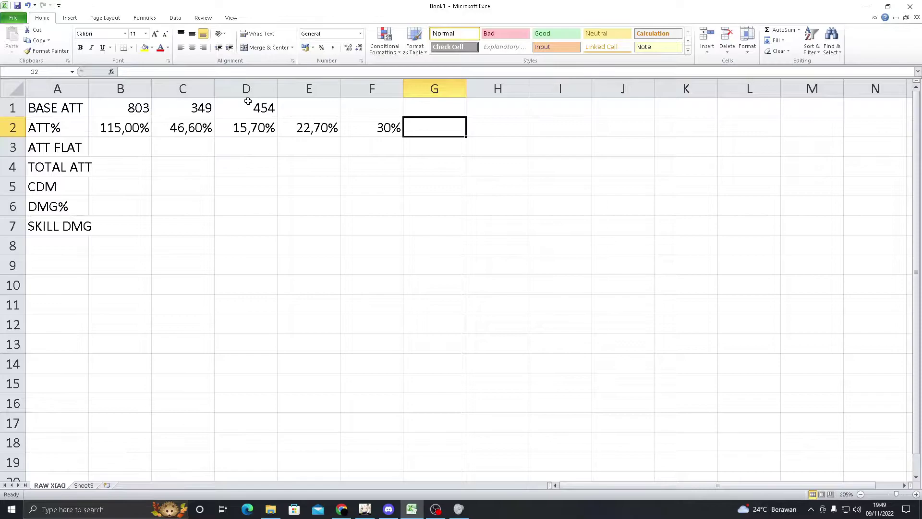
text(=18%+18%)
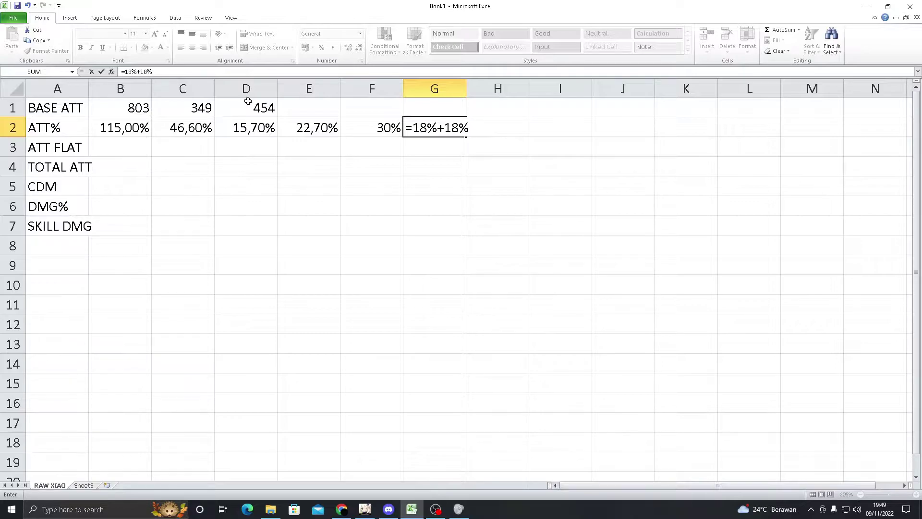
key(Return)
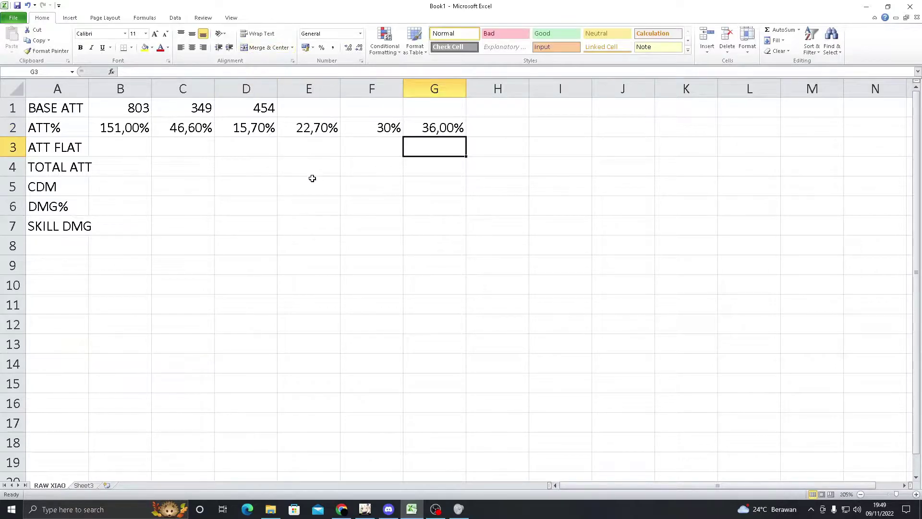
Step: Inspect the ATT% formula in B2 to verify that it adds every value from C2 through G2
click(119, 135)
double_click(120, 129)
click(462, 193)
click(126, 130)
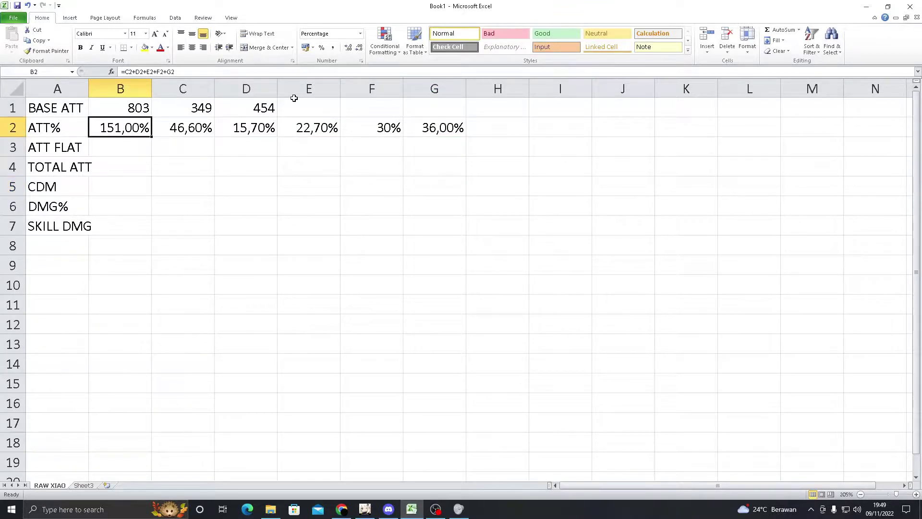
Step: Look up the main ATK stat of Xiao's Plume of Death in Genshin Impact and enter 311 in cell C3 of the Excel sheet
click(144, 144)
key(alt+Tab)
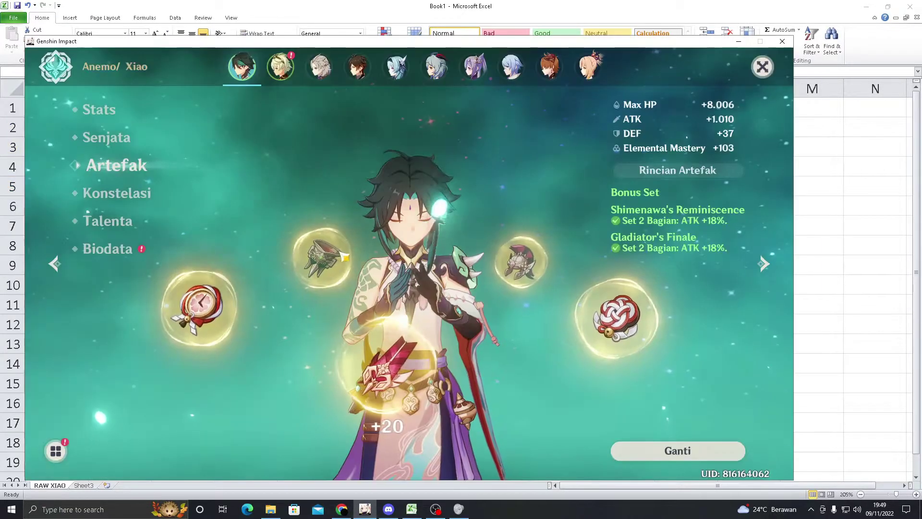
click(399, 369)
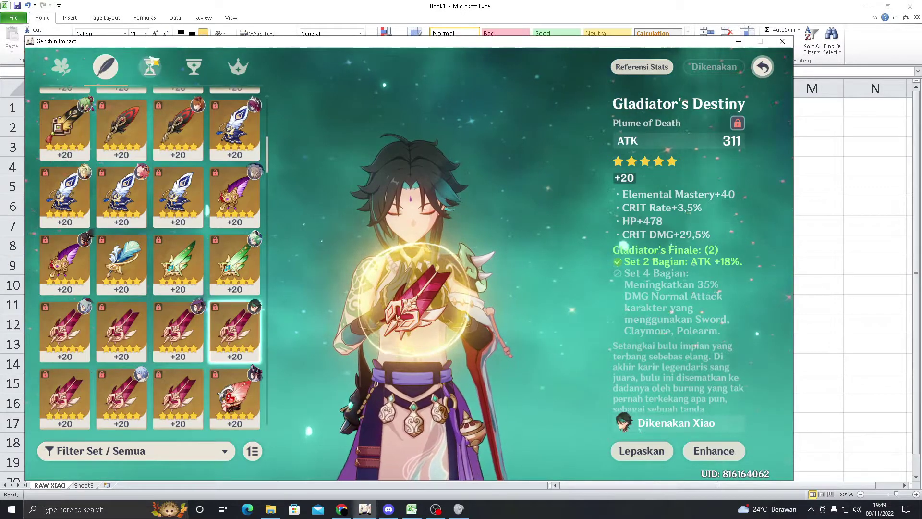
key(e)
key(q)
key(alt+Tab)
click(210, 134)
key(Down)
text(31)
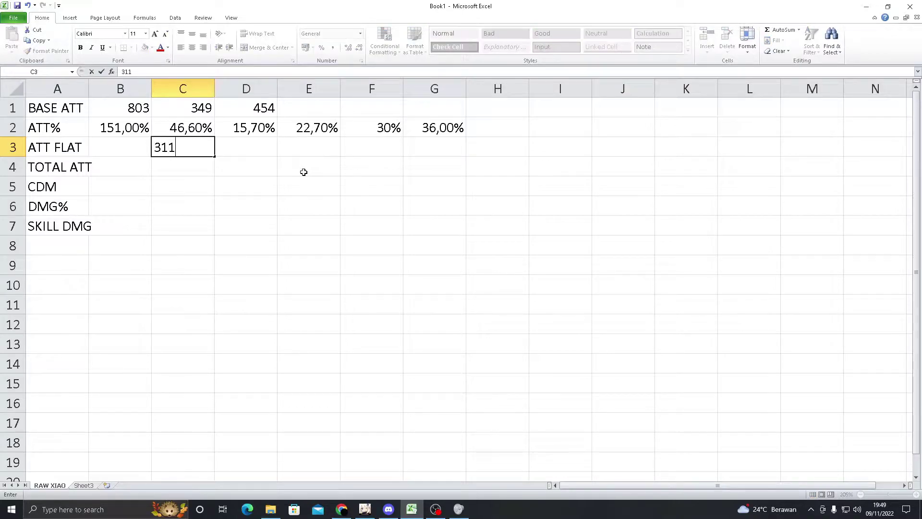
key(Tab)
Step: Look through Xiao's other artifacts in Genshin Impact for a flat ATK substat and enter 16 in cell D3 of the Excel sheet
key(alt+Tab)
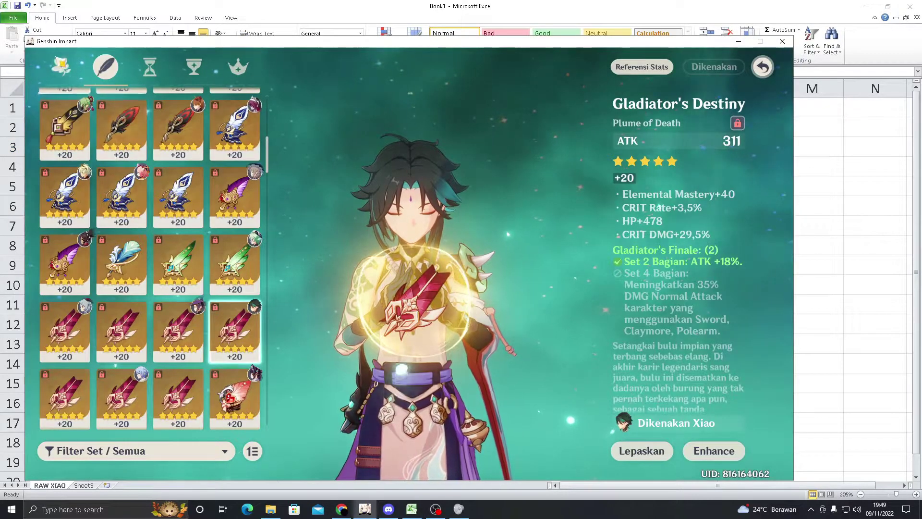
key(q)
key(e)
key(e)
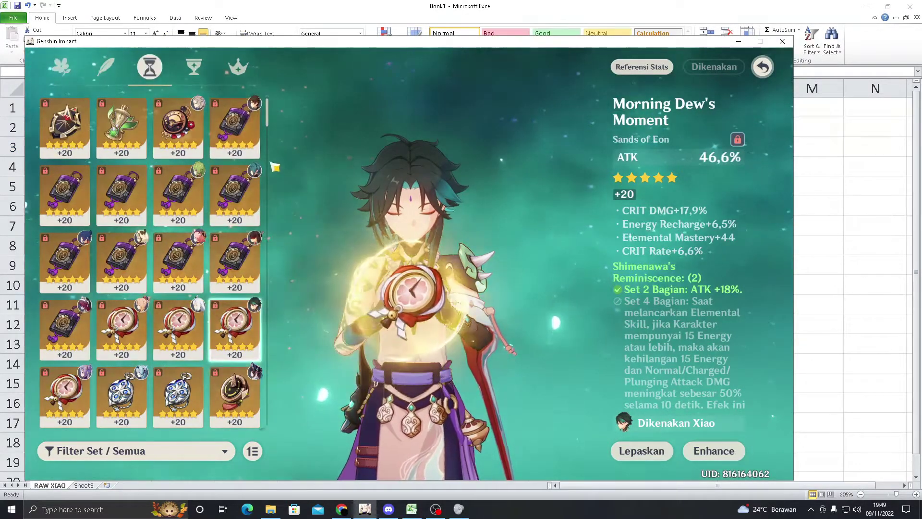
key(e)
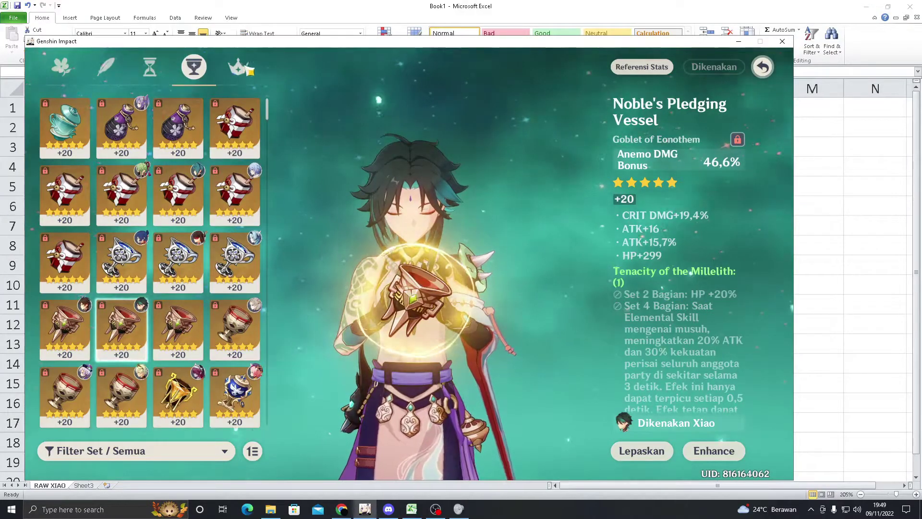
key(e)
key(alt+Tab)
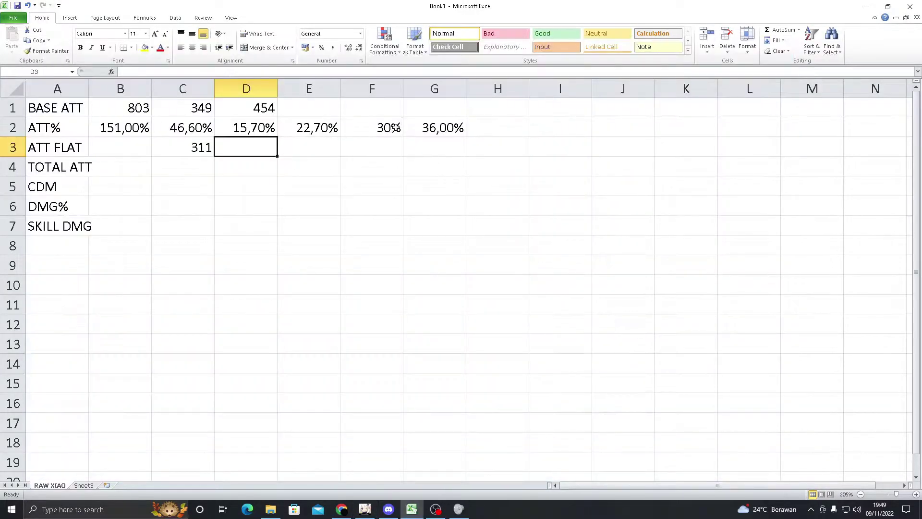
text(16)
key(Return)
Step: Enter the formula =C3+D3 in cell B3 to total the flat attack values
key(Left)
key(Up)
key(Left)
text(=)
key(Right)
text(+)
key(Right)
key(Right)
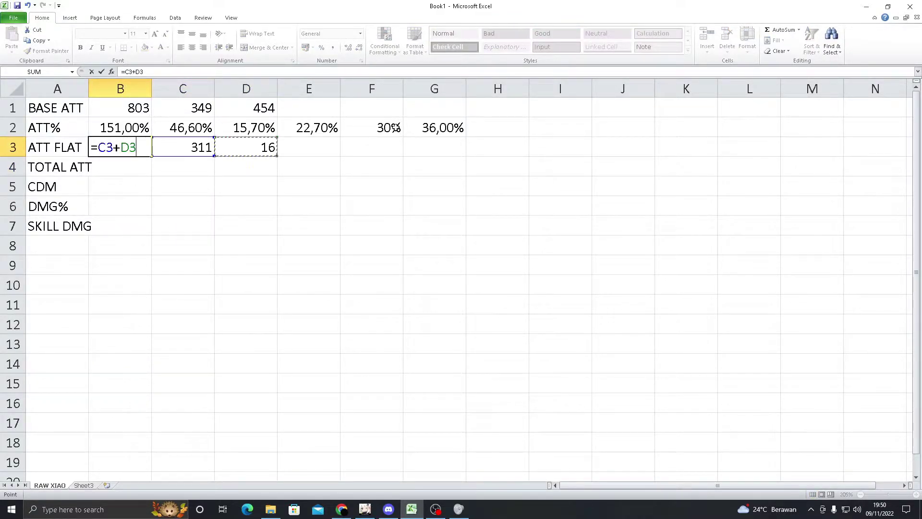
key(Return)
Step: Enter the formula =B1*(1+B2)+B3 in cell B4 to calculate the total attack
click(123, 169)
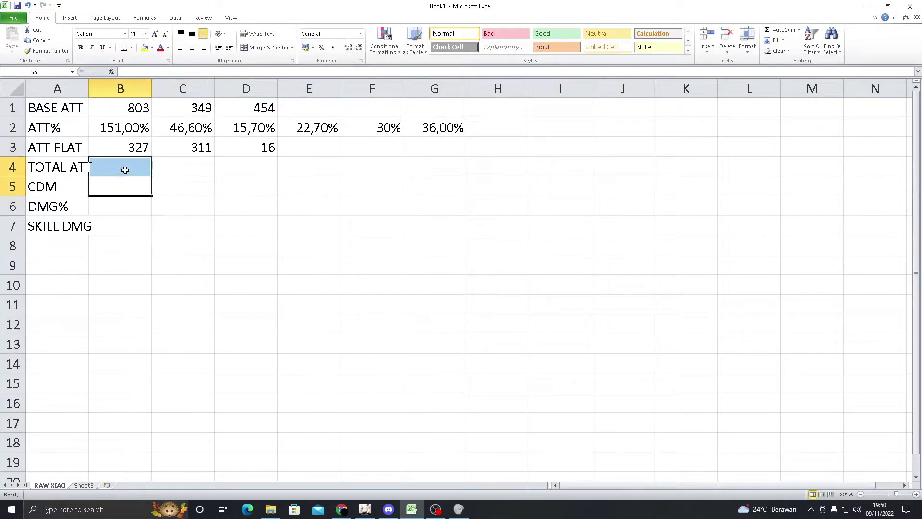
text(=)
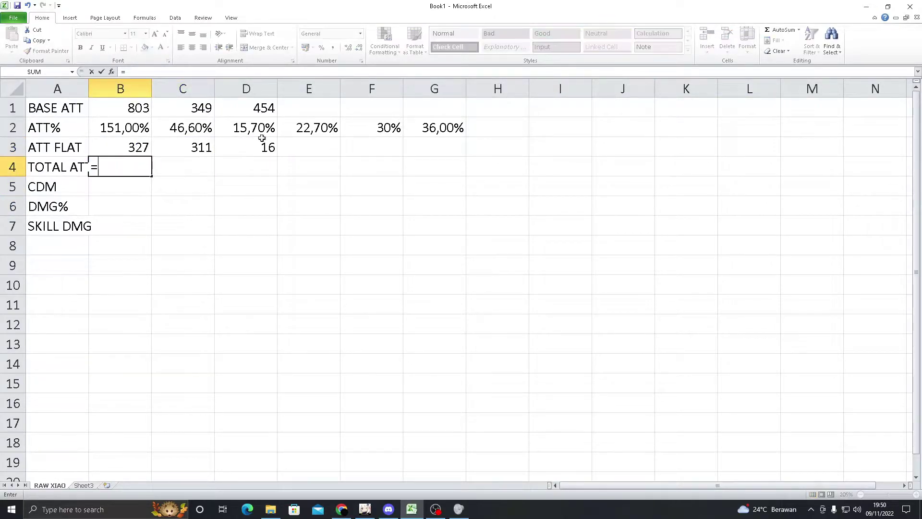
click(138, 109)
text(*)
click(128, 130)
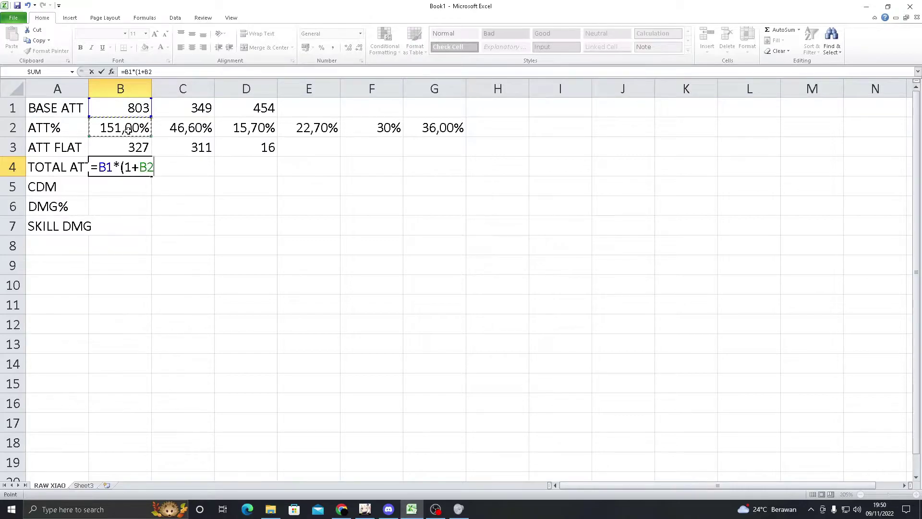
text()+)
click(122, 146)
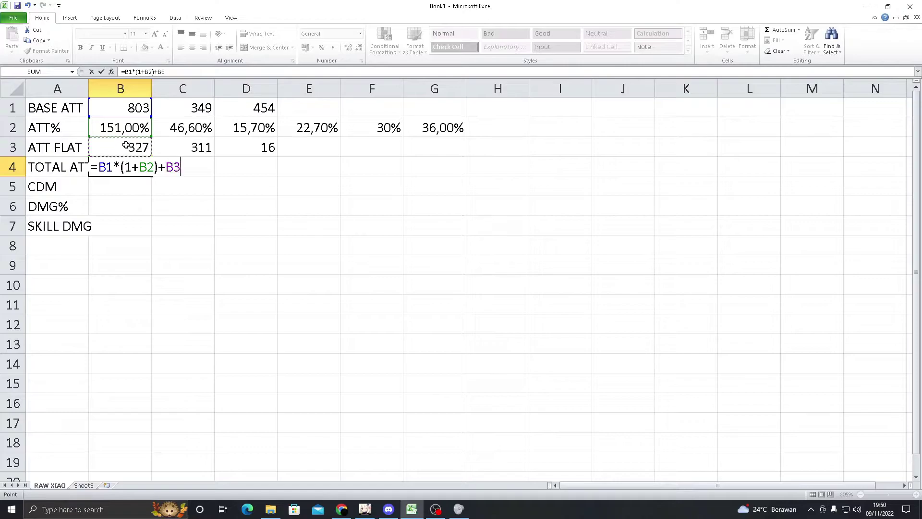
key(Return)
Step: Compare the total attack in B4 with the ATK on Xiao's stats page in Genshin Impact, then return to the Excel sheet
click(382, 190)
click(147, 169)
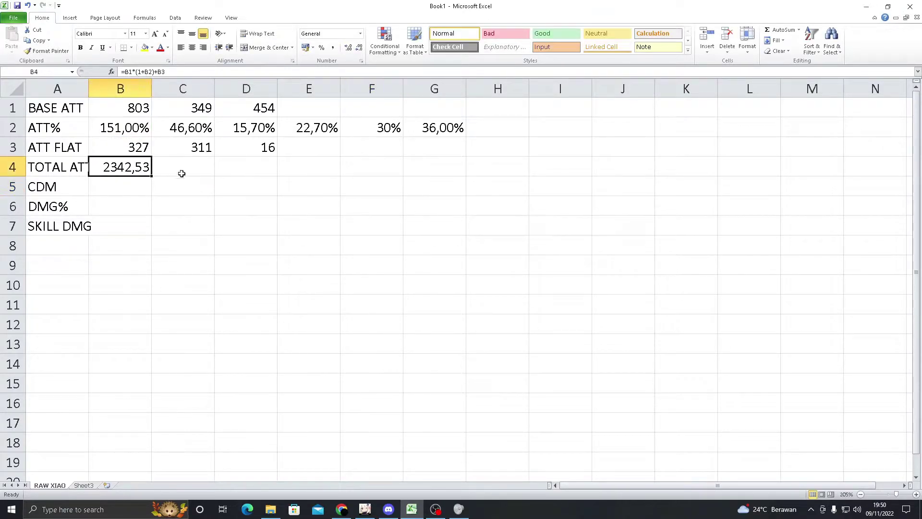
key(alt+Tab)
key(Escape)
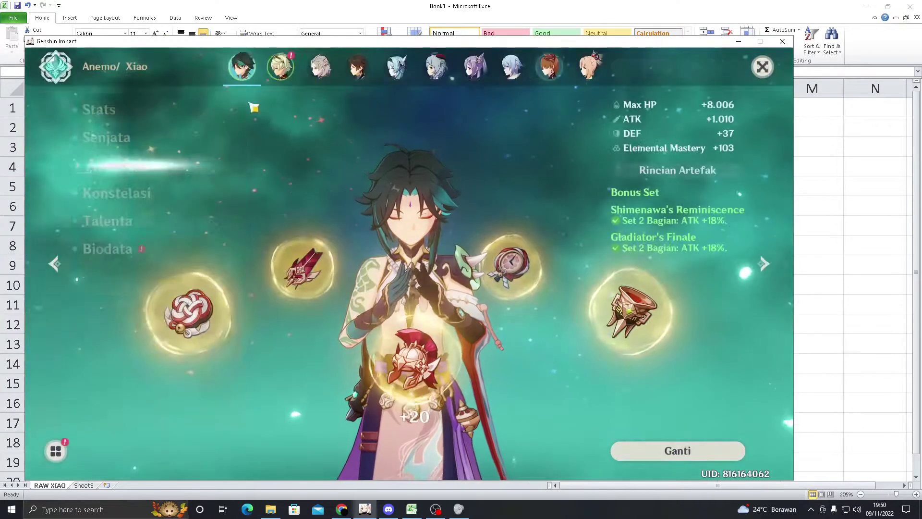
key(Escape)
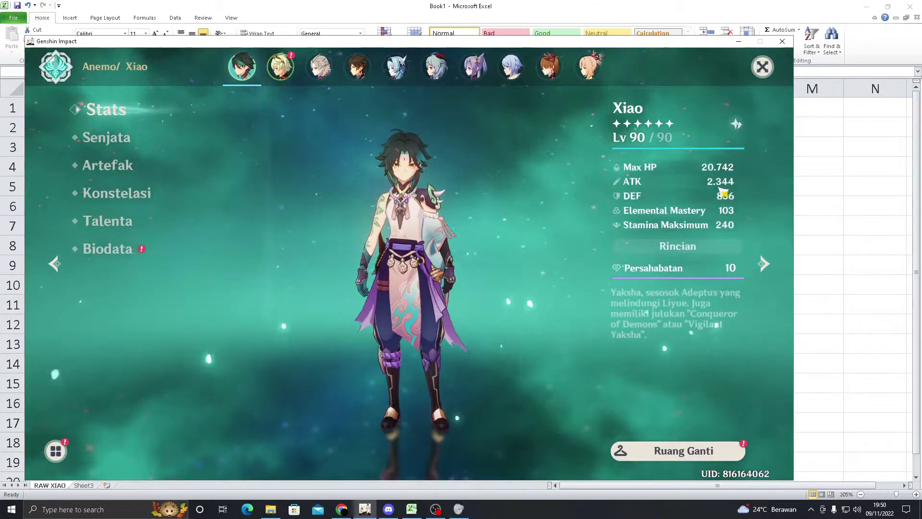
key(alt+Tab)
click(371, 223)
Step: Format the total attack in cell B4 to show no decimal places
click(151, 169)
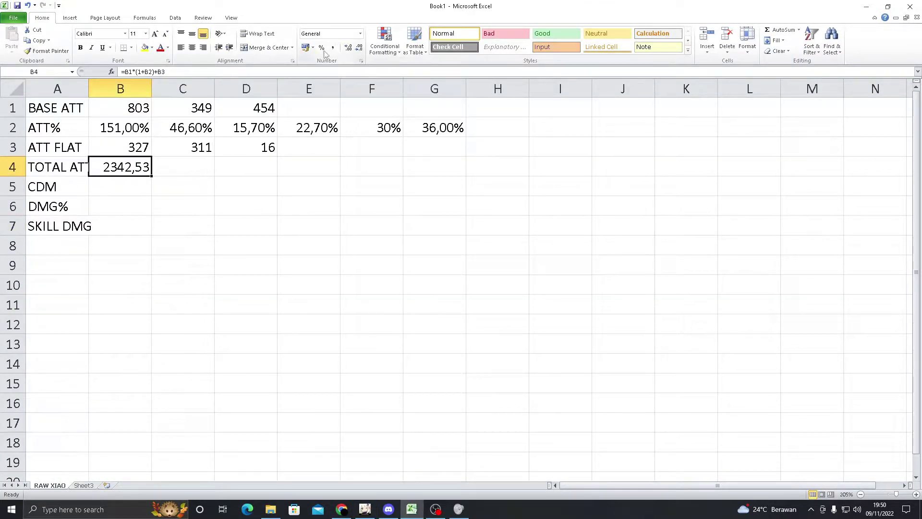
click(359, 48)
click(359, 48)
click(288, 206)
Step: Look up the CRIT DMG in Xiao's detailed stats in Genshin Impact and enter 193% in cell B5 of the Excel sheet
click(120, 187)
key(alt+Tab)
click(684, 247)
key(alt+Tab)
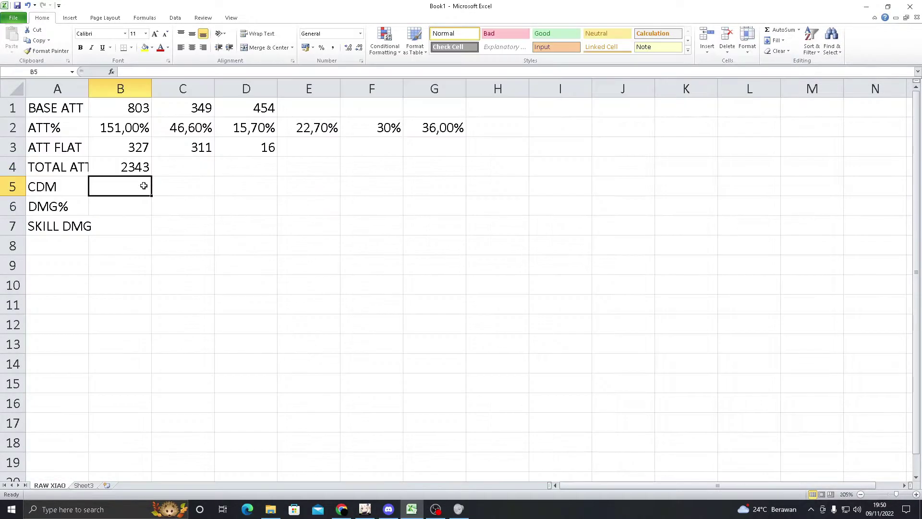
text(193%)
key(Return)
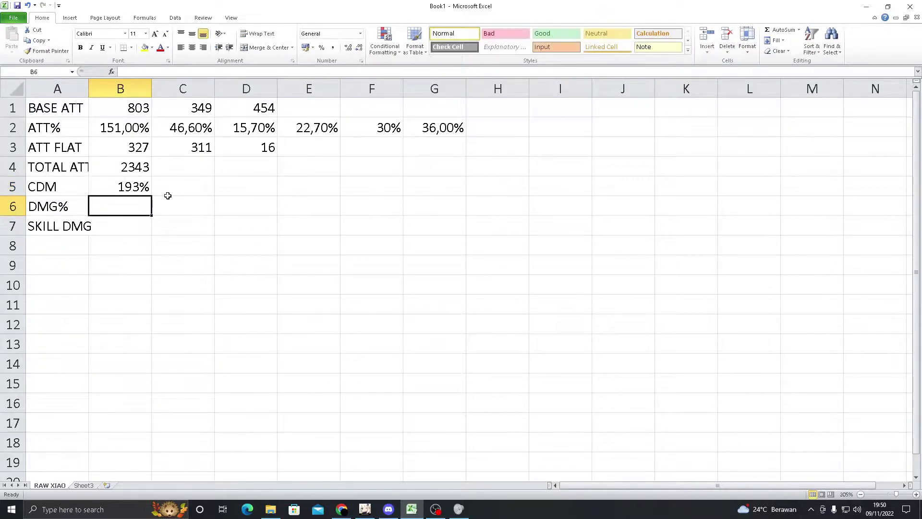
Step: Check Xiao's artifacts and weapons in Genshin Impact for DMG bonuses, including the Dragon's Bane passive effect
key(alt)
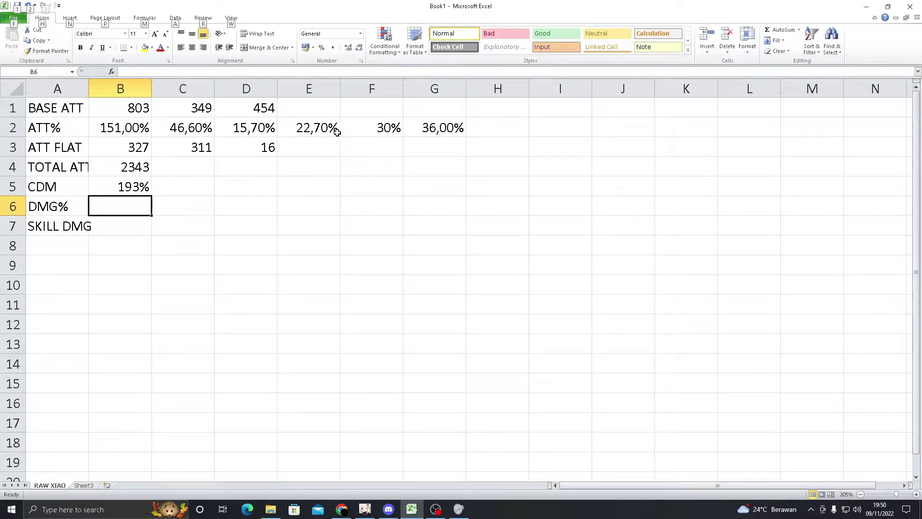
key(alt+Tab)
key(Escape)
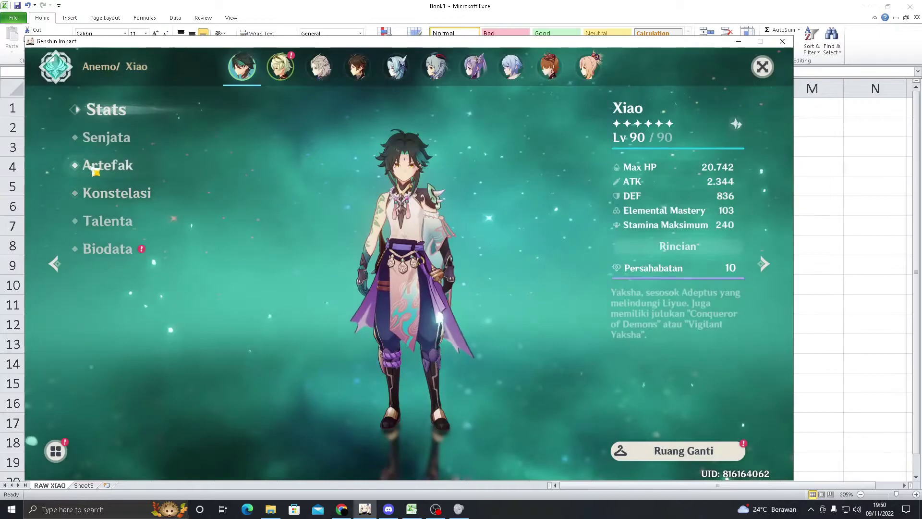
click(95, 171)
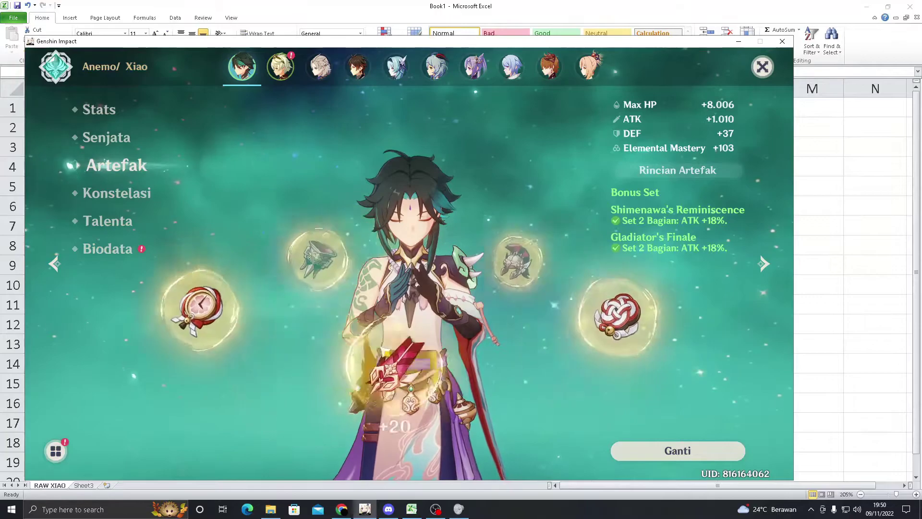
click(106, 139)
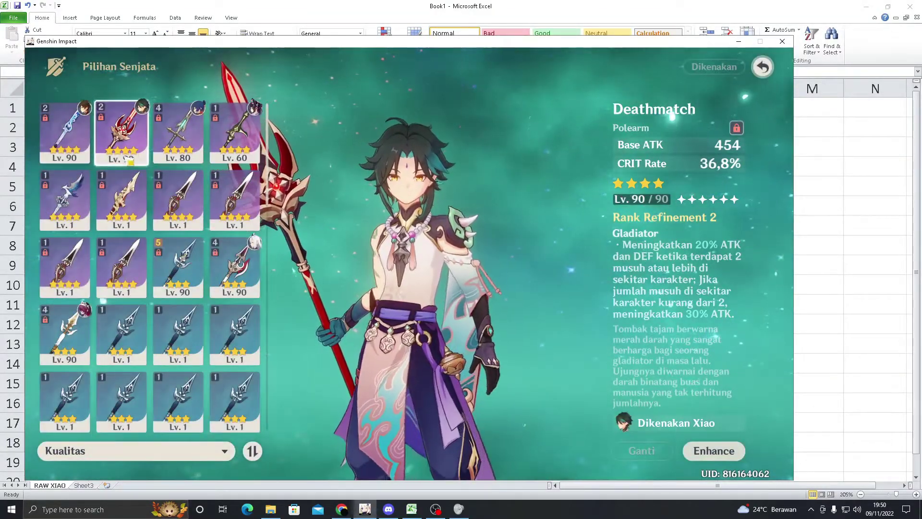
click(178, 200)
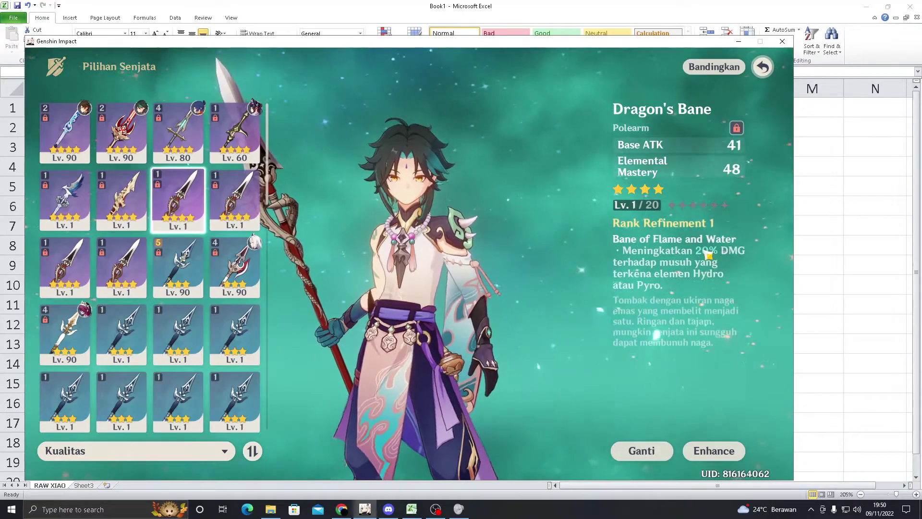
key(Escape)
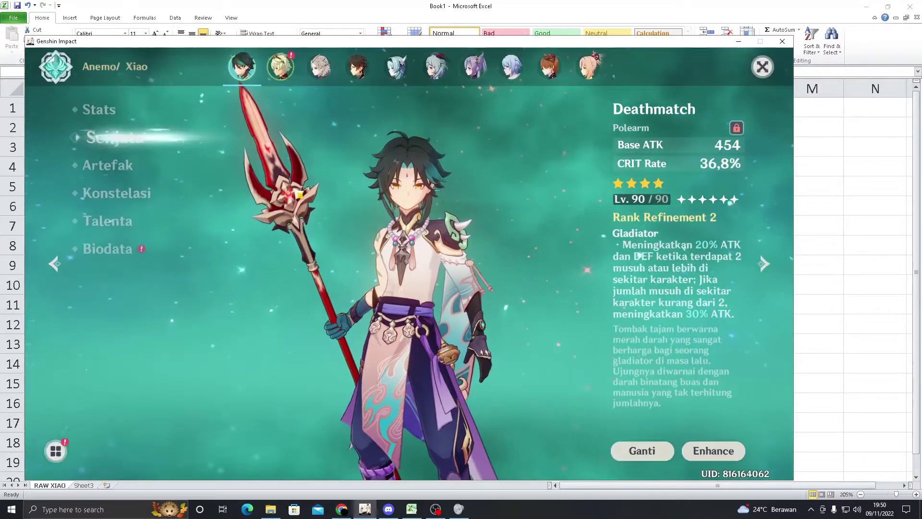
Step: Look up the Anemo DMG Bonus on Xiao's equipped goblet in Genshin Impact and enter 46,6% in cell C6 of the Excel sheet
click(104, 177)
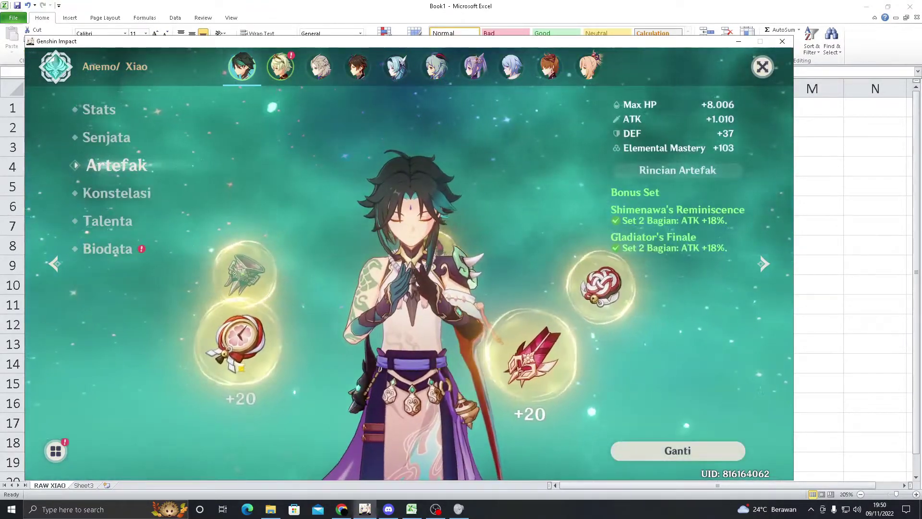
click(383, 384)
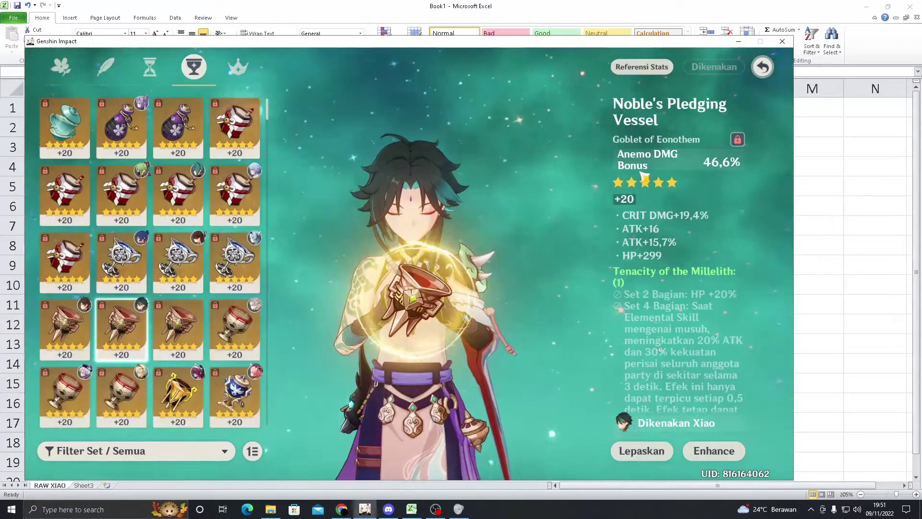
key(alt+Tab)
click(193, 210)
click(133, 208)
right_click(315, 208)
key(Escape)
click(187, 204)
text(46)
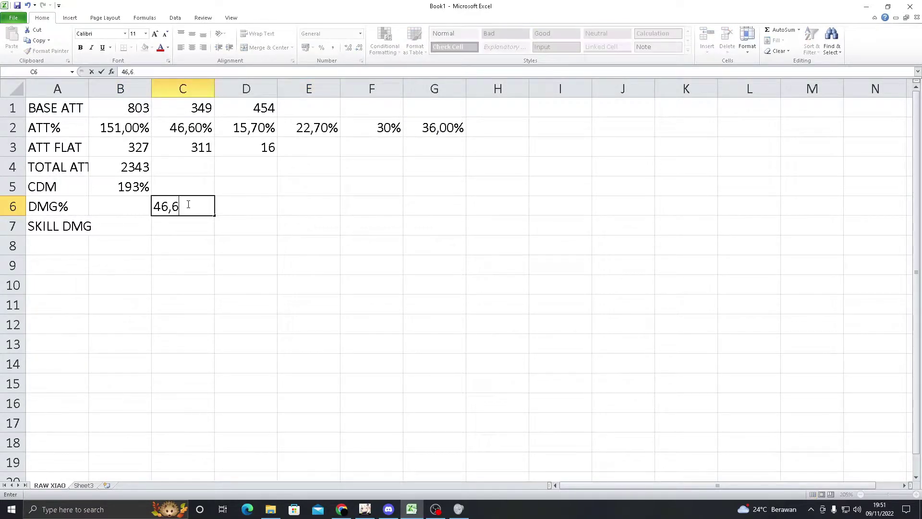
text(,6)
key(Tab)
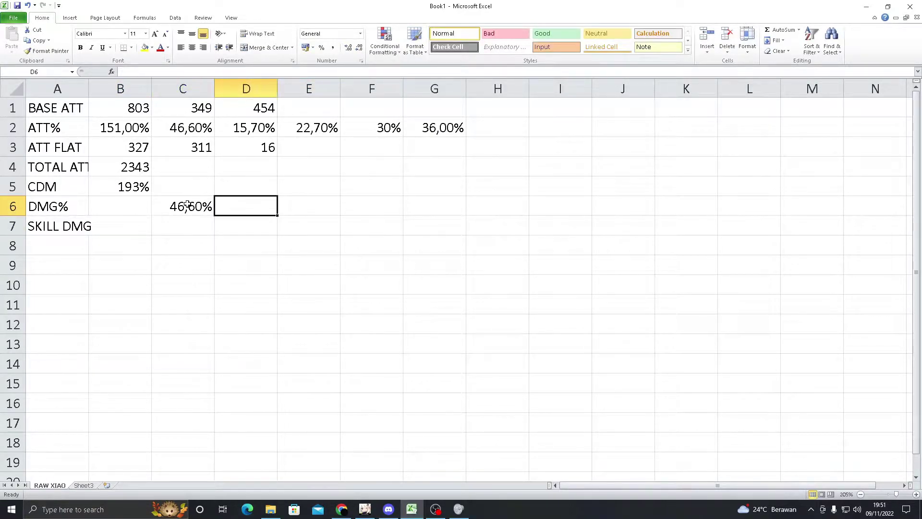
Step: Look up the attack DMG bonus of Xiao's Bane of All Evil talent in Genshin Impact and enter 95,2% in cell D6 of the Excel sheet
key(alt+Tab)
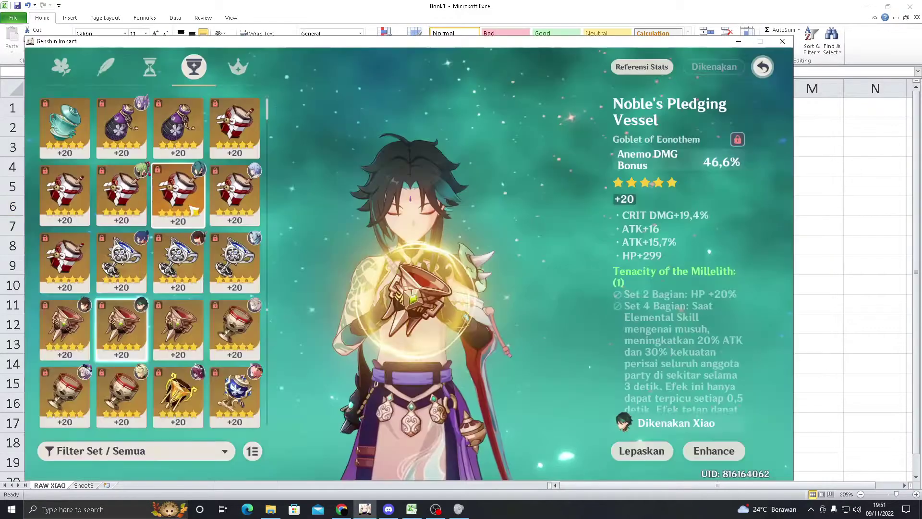
key(Escape)
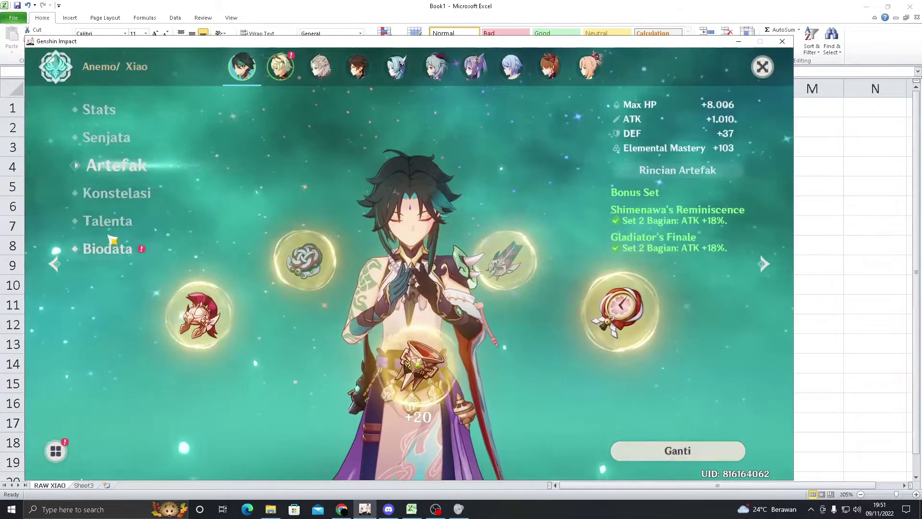
click(115, 221)
click(707, 194)
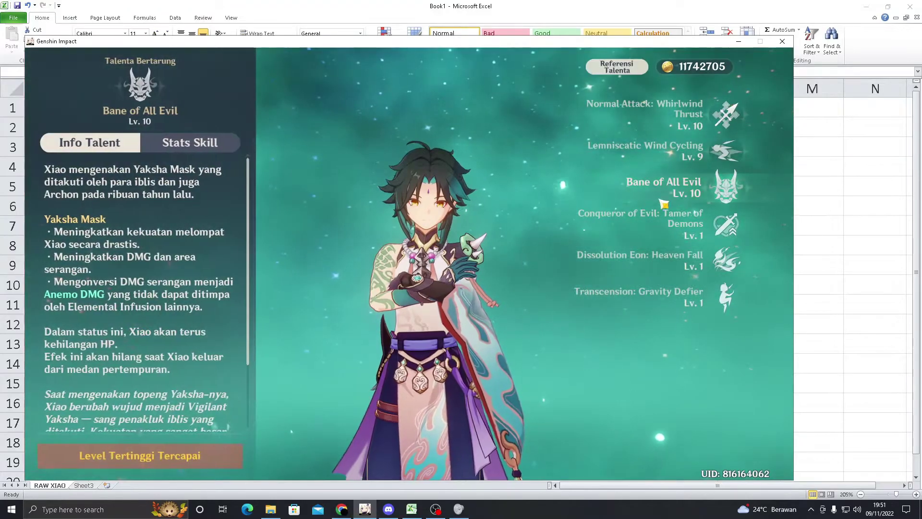
click(189, 142)
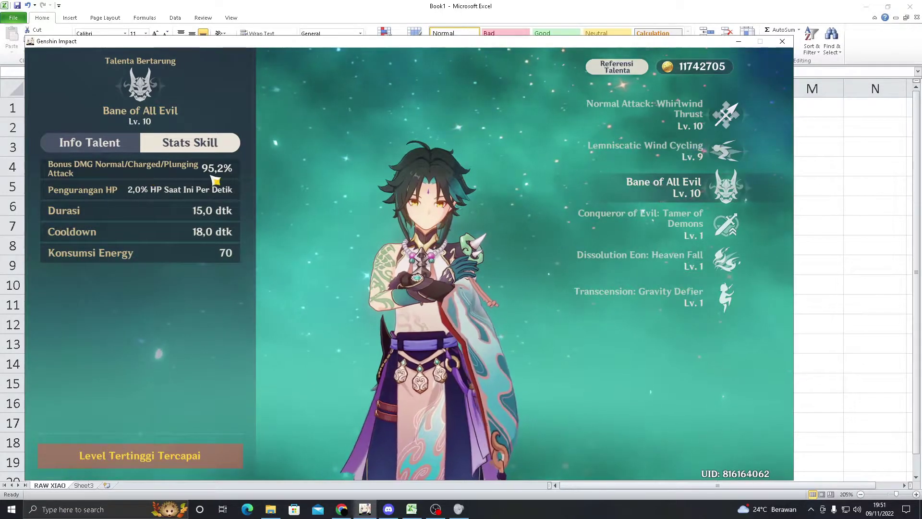
key(alt+Tab)
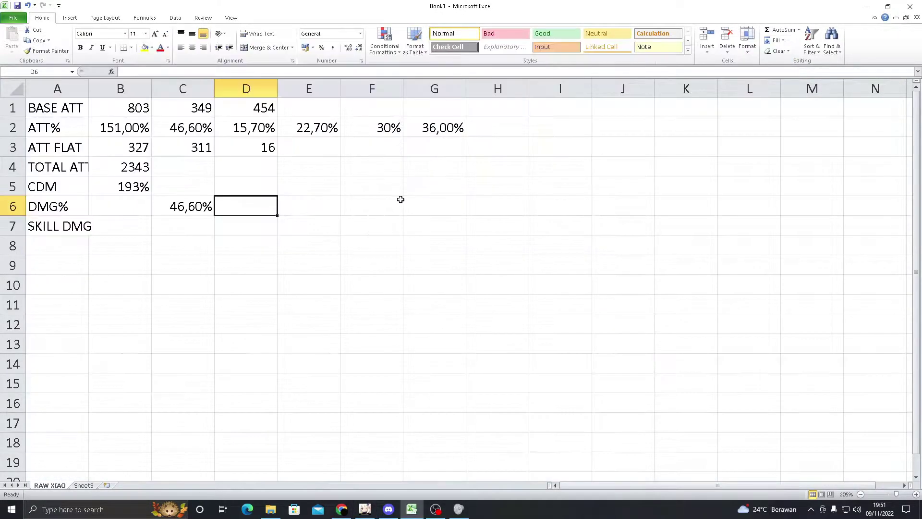
text(95,2%)
key(Return)
click(318, 216)
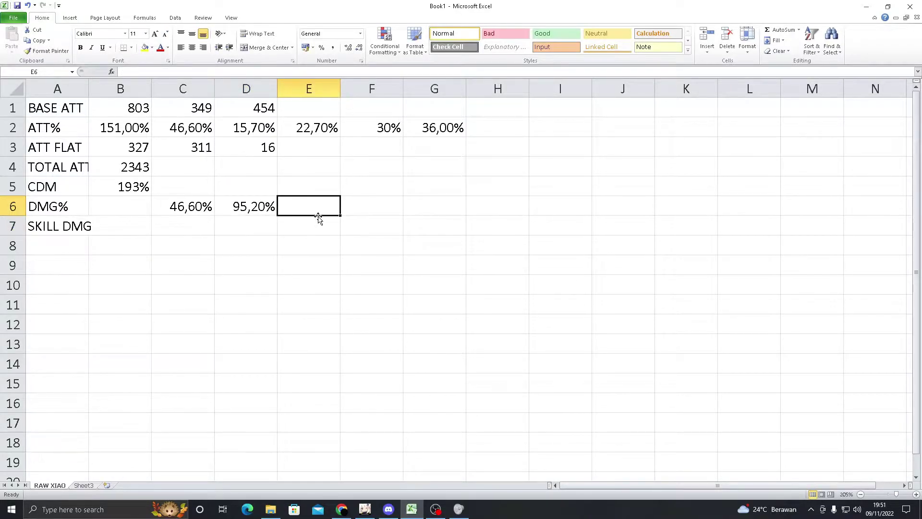
key(alt+Tab)
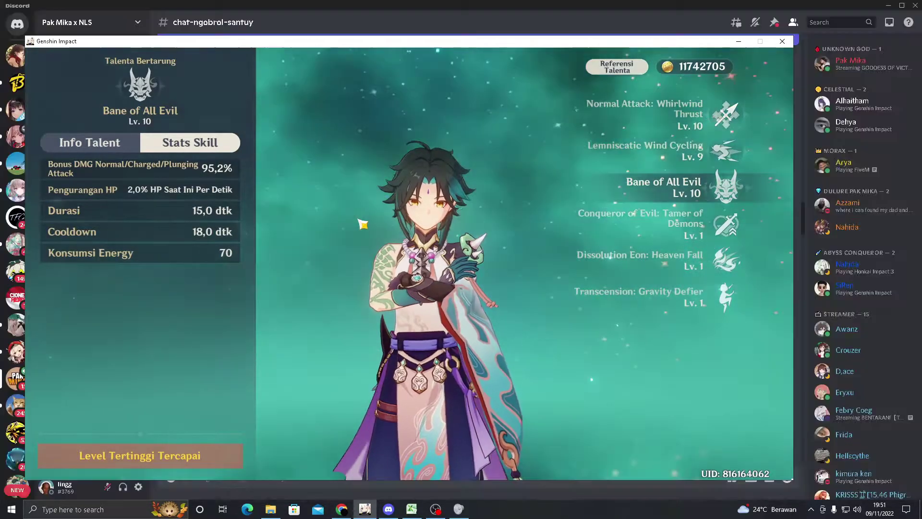
key(Escape)
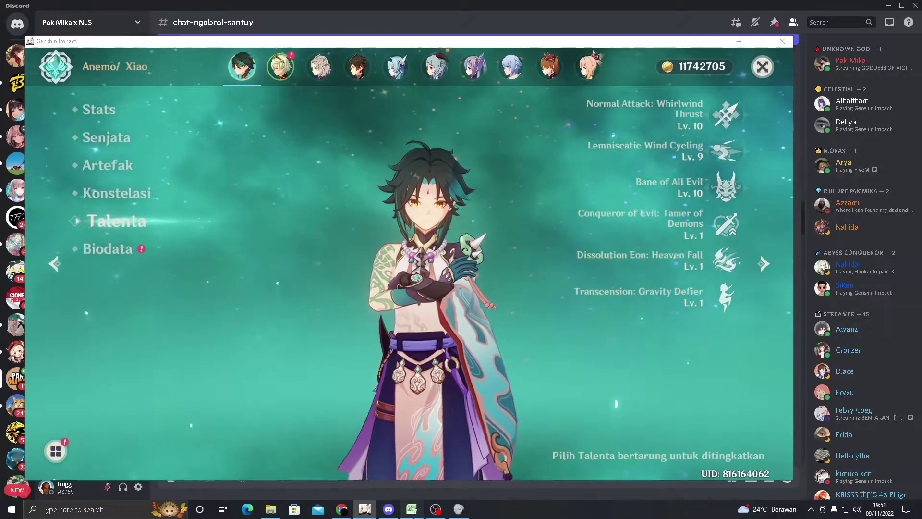
Step: Enter the formula =C6+D6+E6+F6+G6+H6+I6+J6 in cell B6 of the Excel sheet to total the DMG bonuses
key(alt+Tab)
key(Right)
key(Left)
key(Left)
key(Left)
key(Left)
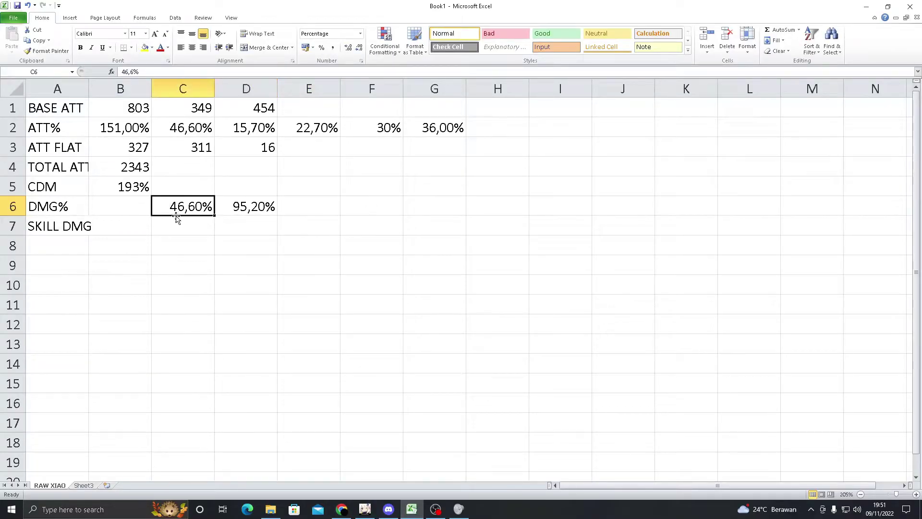
text(=)
key(Right)
text(+)
key(Right)
key(Right)
text(+)
click(309, 207)
text(+)
click(372, 207)
text(+)
click(434, 207)
text(+)
click(497, 206)
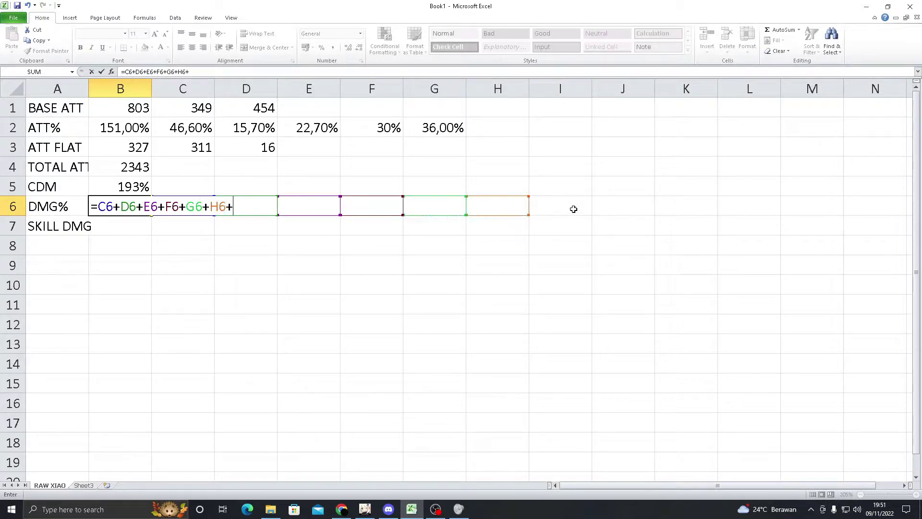
click(627, 212)
key(Return)
click(250, 204)
click(118, 207)
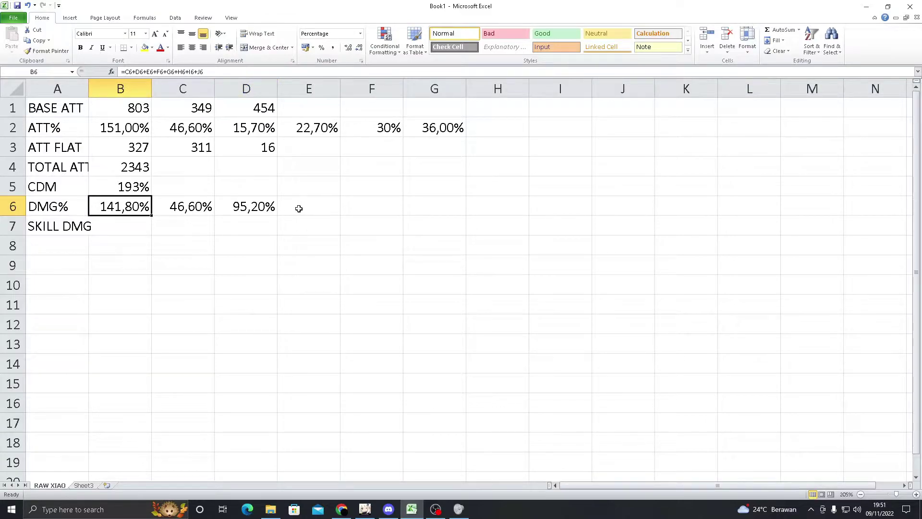
Step: Look up the maximum plunging attack DMG of Xiao's Whirlwind Thrust talent in Genshin Impact and enter 404% in cell B7 of the Excel sheet
click(191, 231)
click(125, 229)
key(alt+Tab)
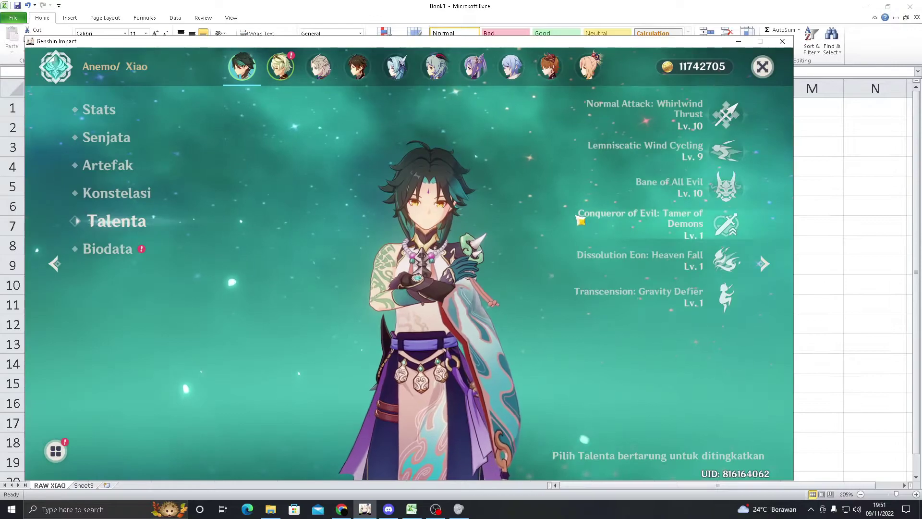
click(644, 114)
scroll(176, 300, down, 2)
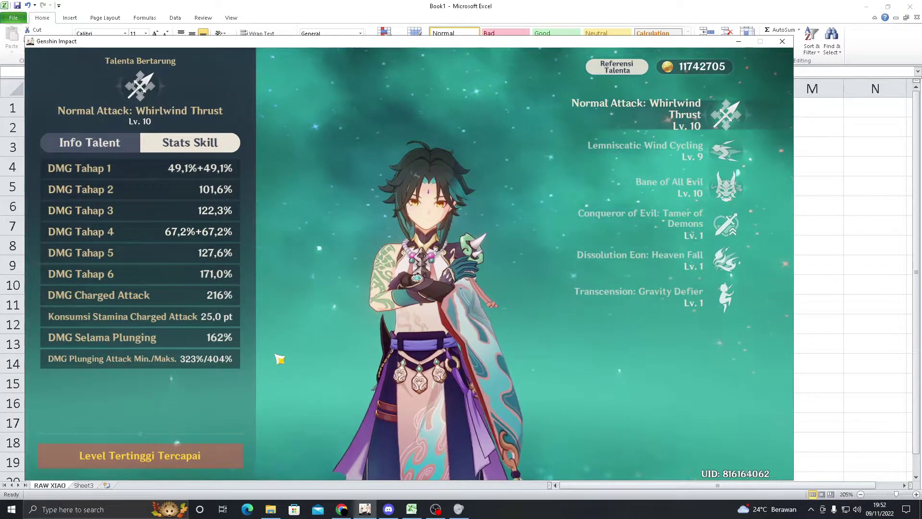
key(alt+Tab)
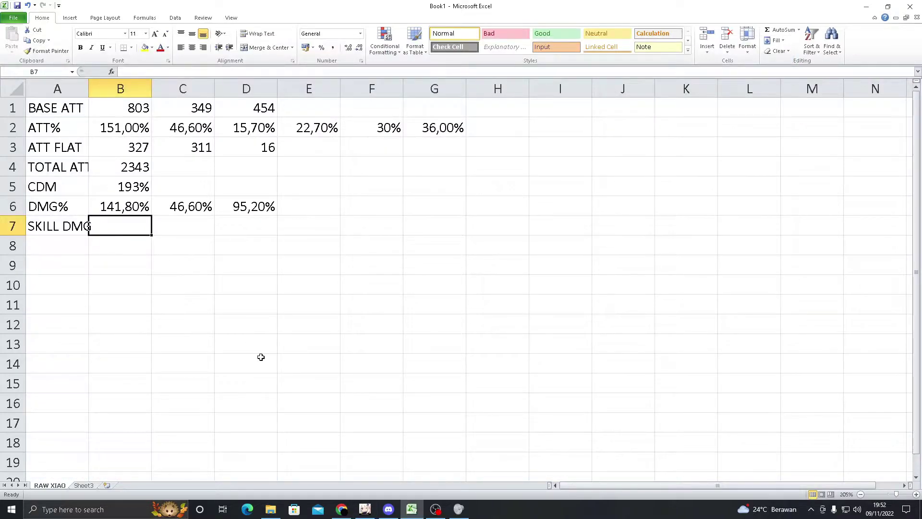
text(404)
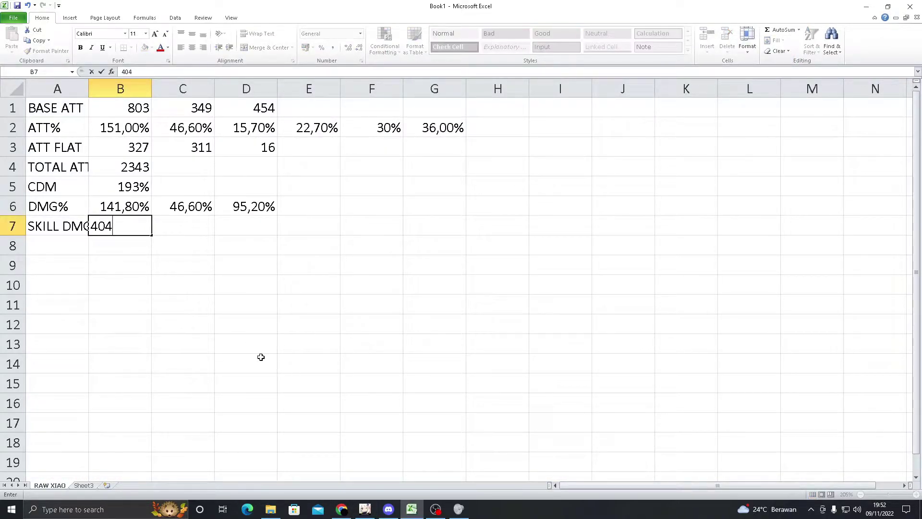
text(%)
key(Return)
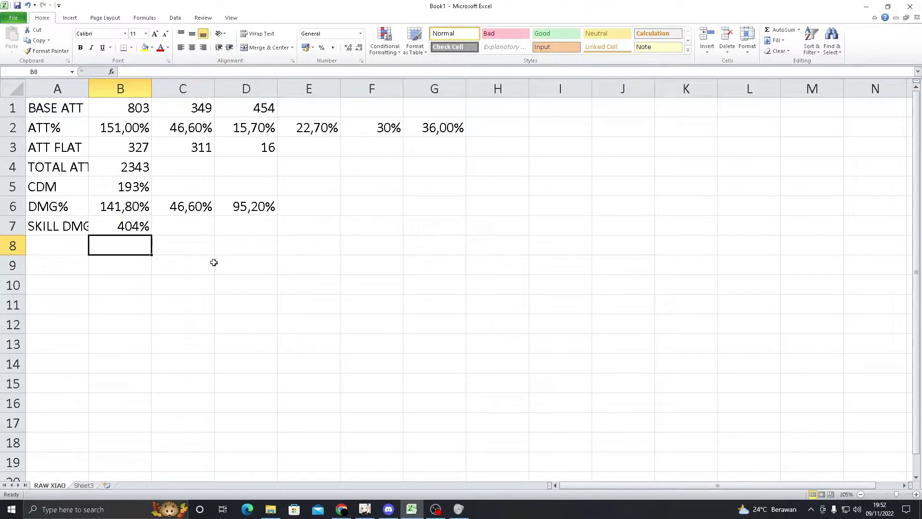
Step: Enter the label DMG OUTPUT in cell A10
click(86, 284)
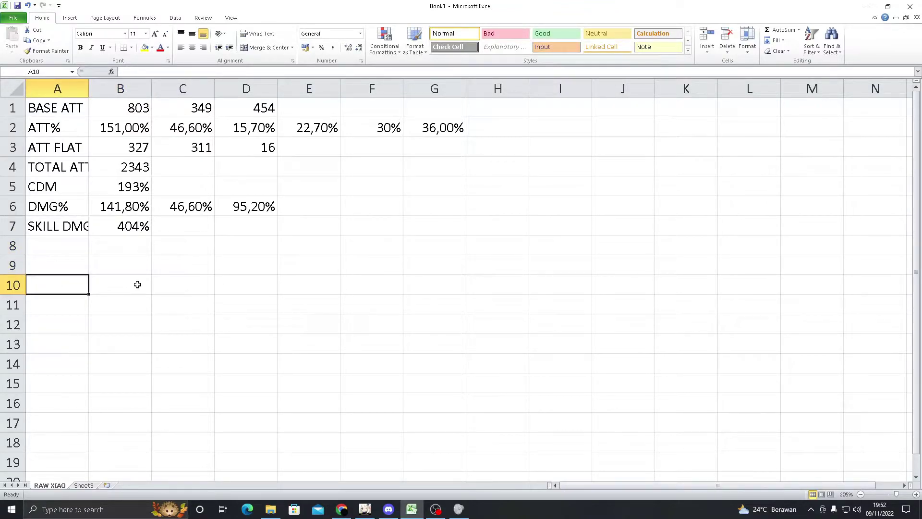
text(DMG OU)
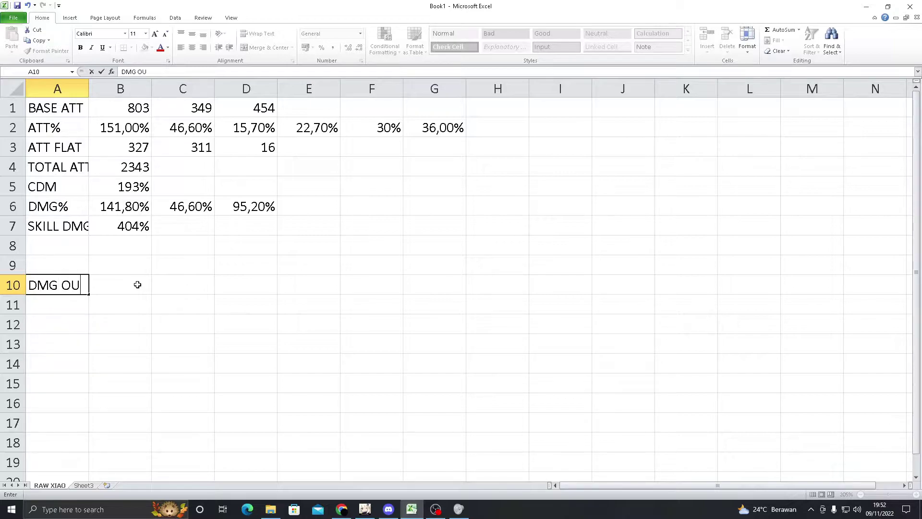
text(TPUT)
key(Return)
Step: Enter the damage formula =B4*(1+B5)*(1+B6)*B7*(1-10%)*(1-50%) in cell B12
key(Return)
key(Right)
text(=)
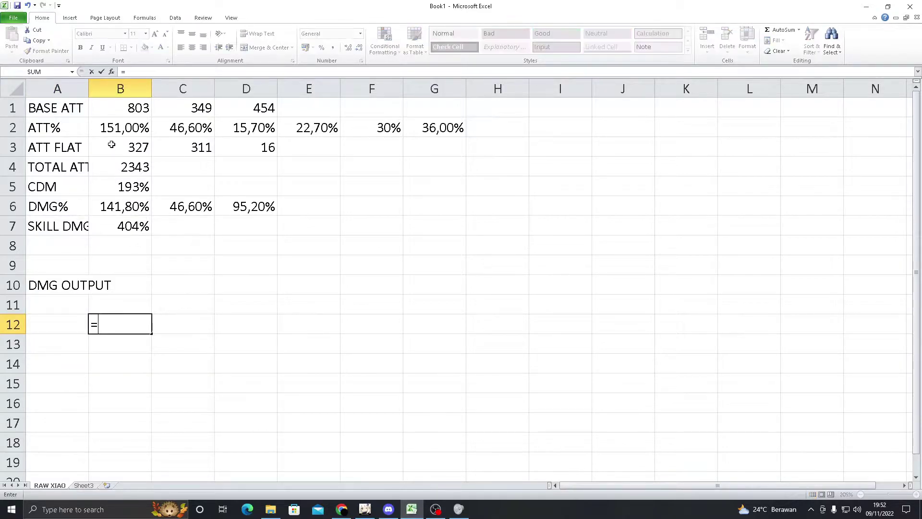
click(137, 167)
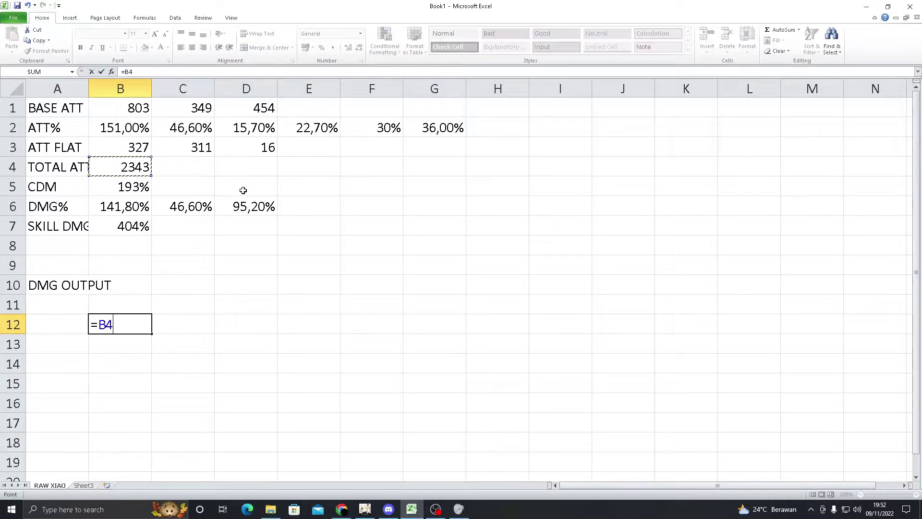
text(*(1+)
click(119, 187)
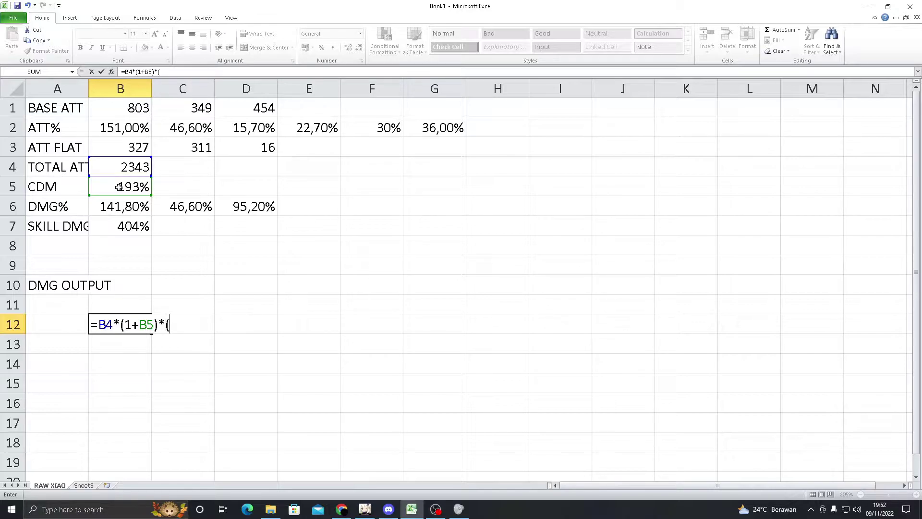
click(135, 203)
text()*)
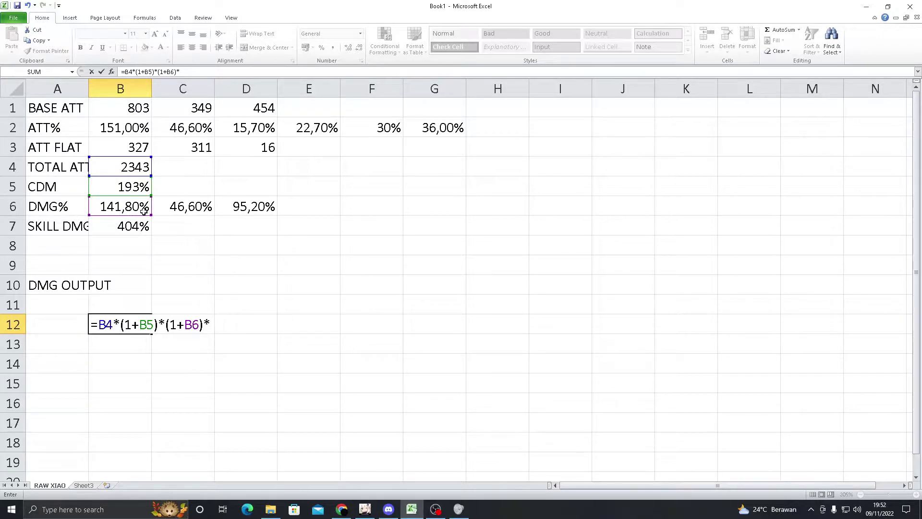
click(147, 226)
text(*(1-10%)*()
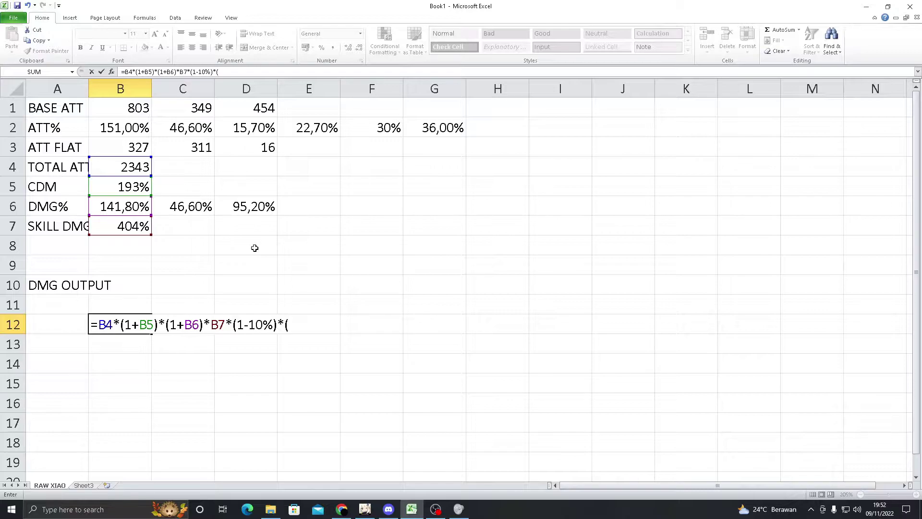
text(%)
key(Return)
Step: Format the damage result in B12 as a whole number with a thousands separator
click(194, 336)
key(Up)
key(Left)
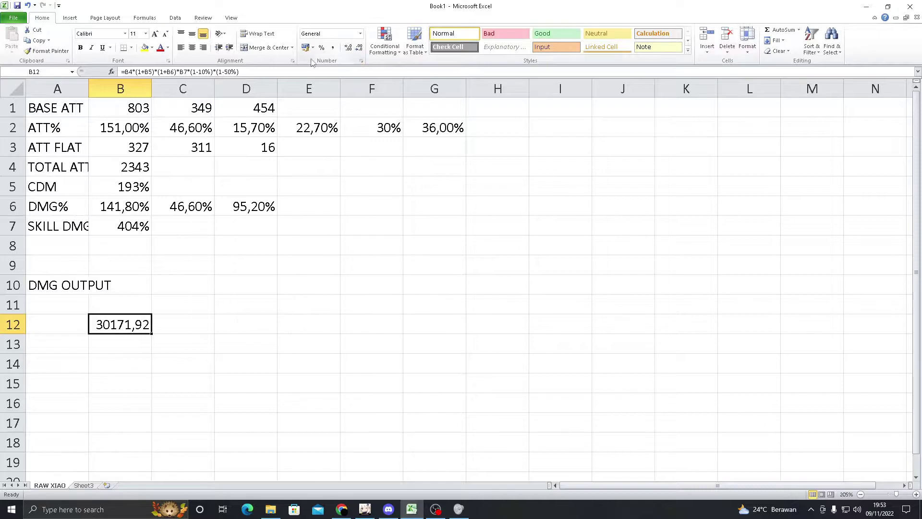
click(358, 48)
click(359, 48)
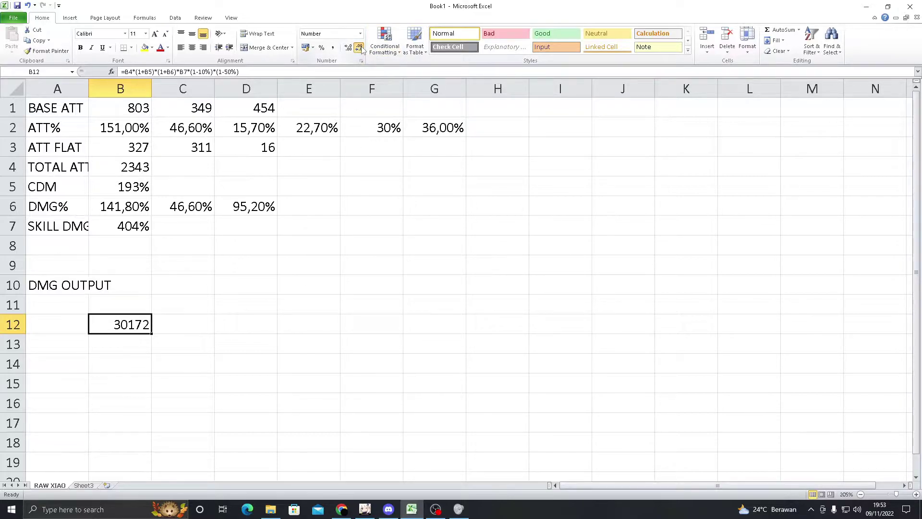
click(332, 47)
Step: Switch to Genshin Impact, leave the character screen, approach the Cryo Regisvine and attack it with Bennett
click(365, 509)
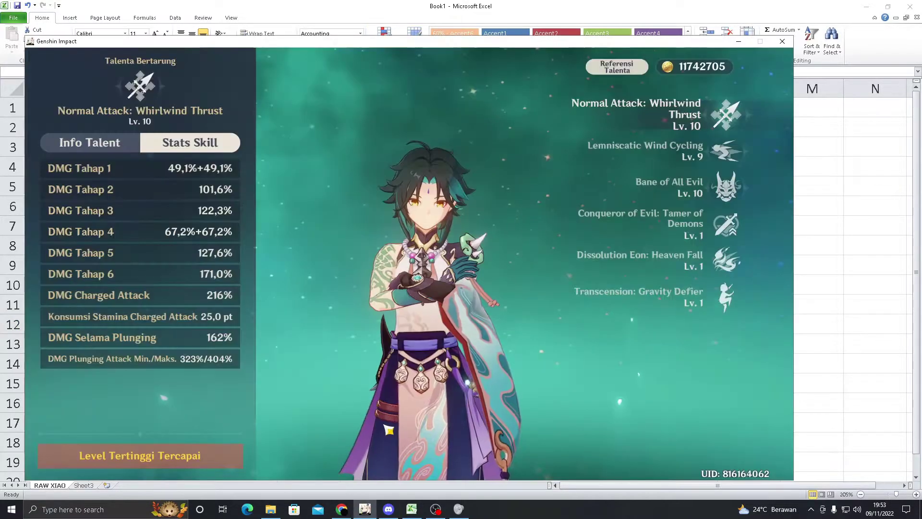
key(Escape)
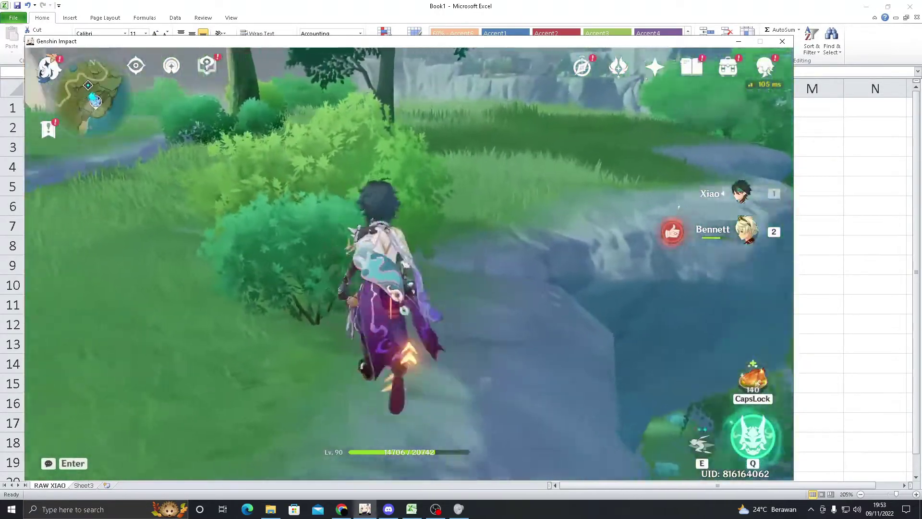
key(q)
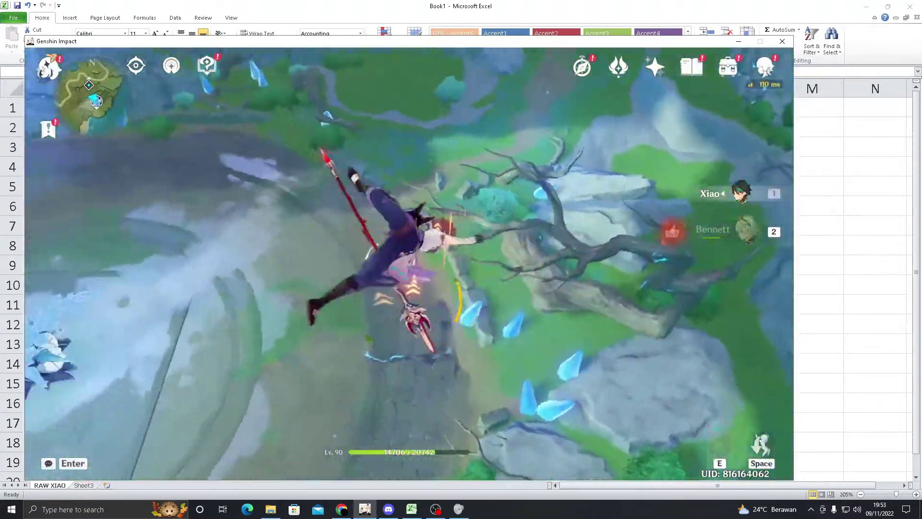
key(2)
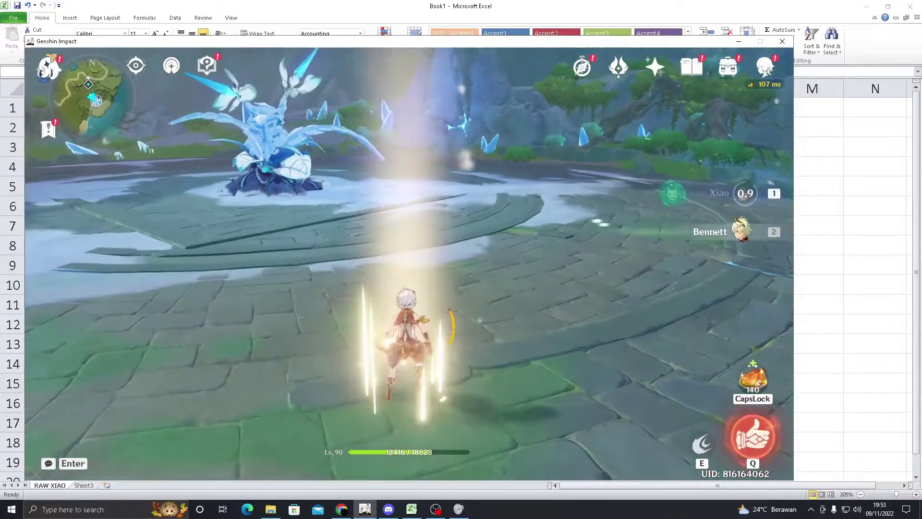
key(w)
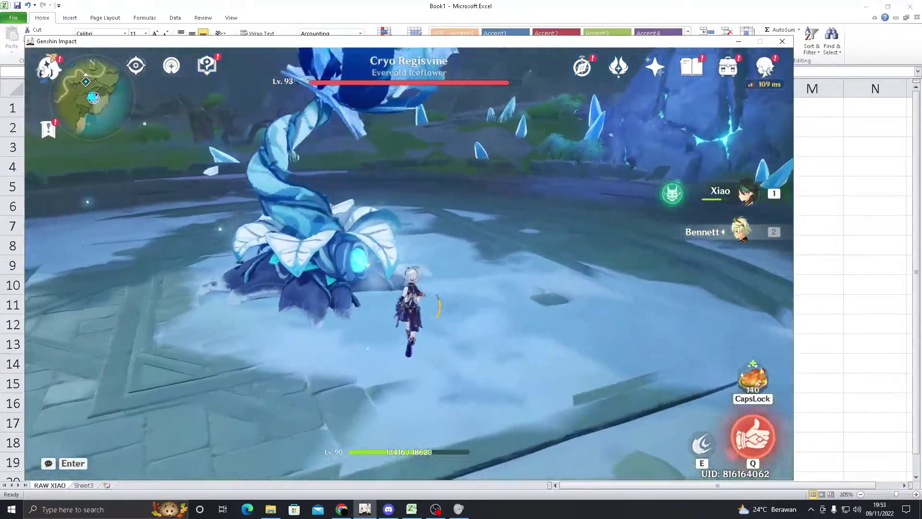
click(409, 259)
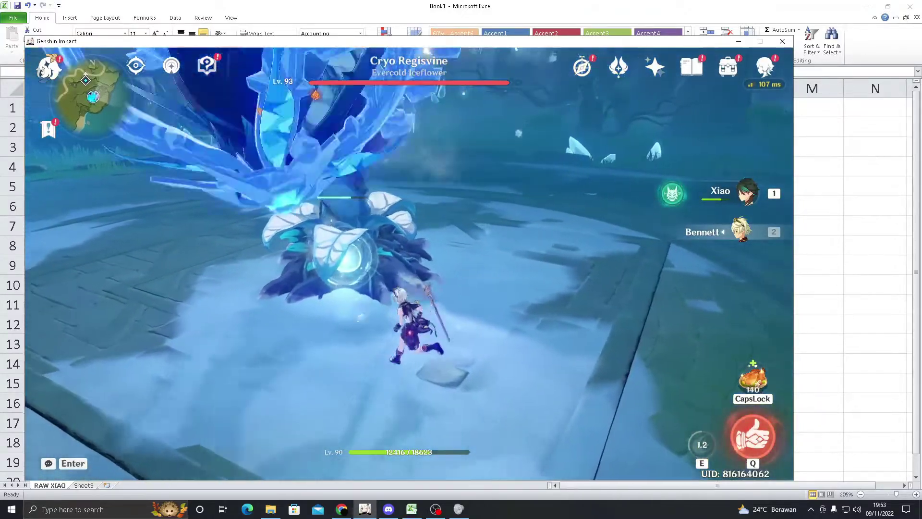
click(409, 259)
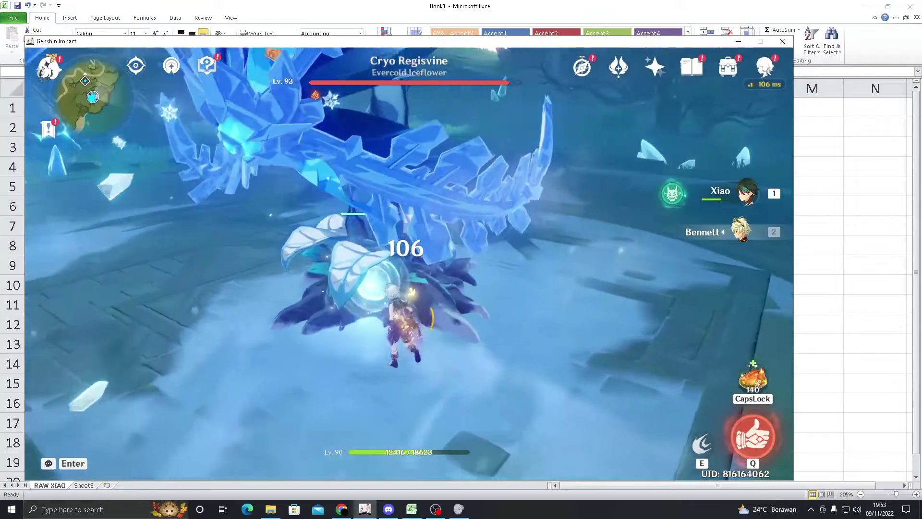
key(e)
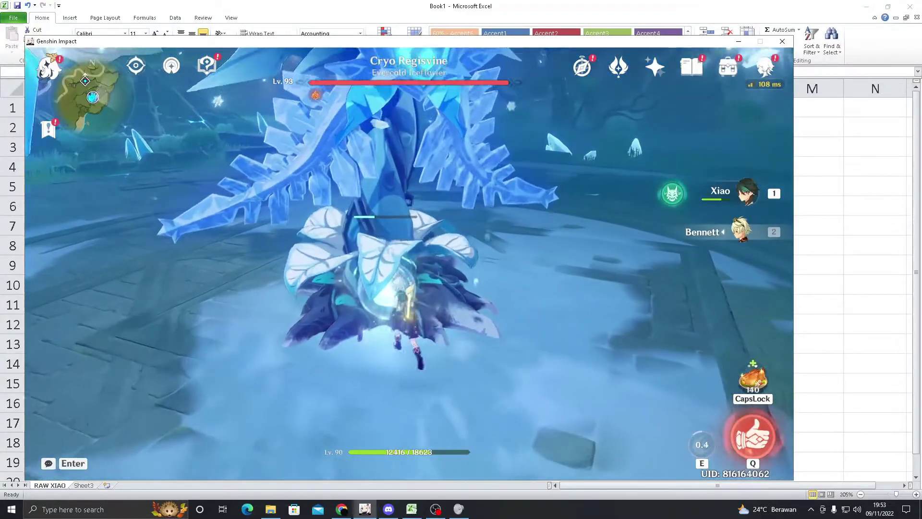
Step: Swap to Xiao, activate Bane of All Evil and plunge onto the Cryo Regisvine to compare the damage with the Excel result
key(1)
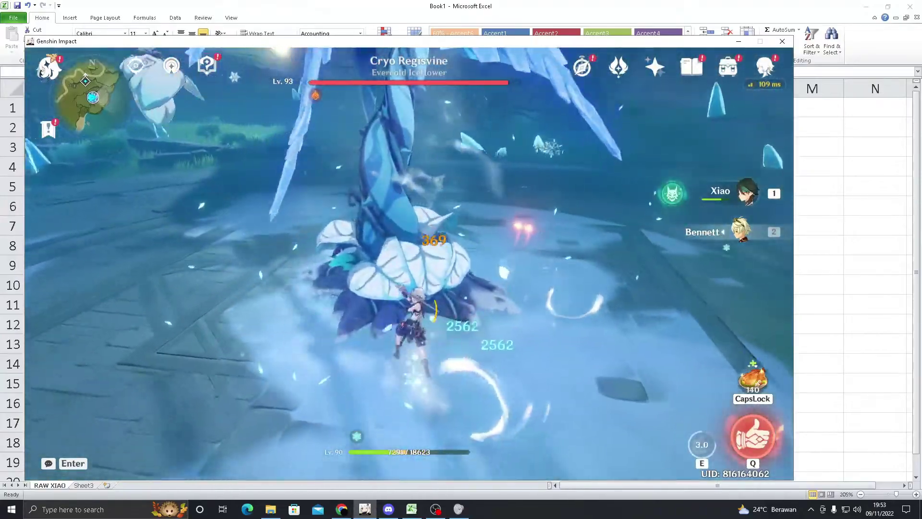
key(q)
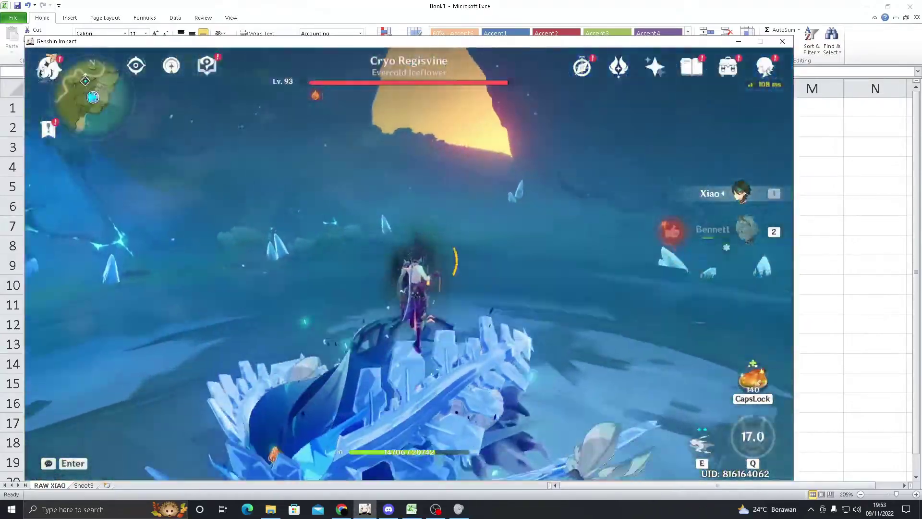
key(space)
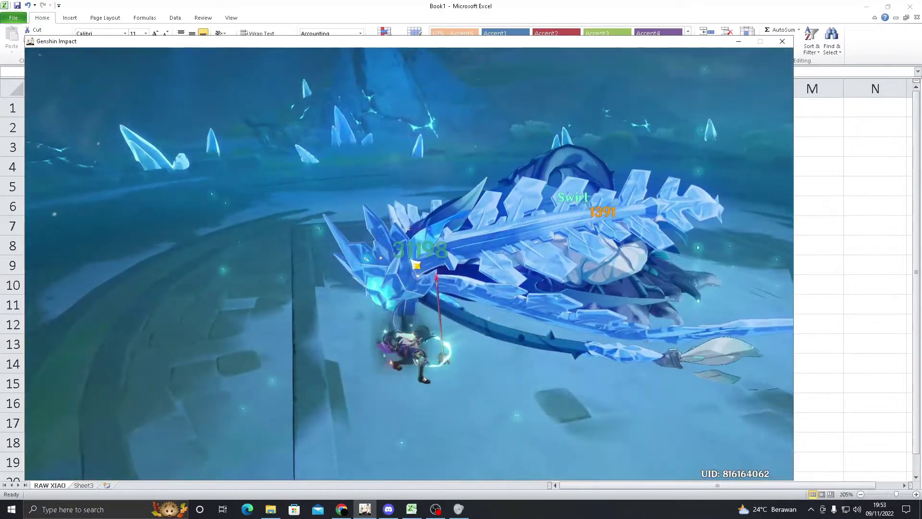
key(alt+Tab)
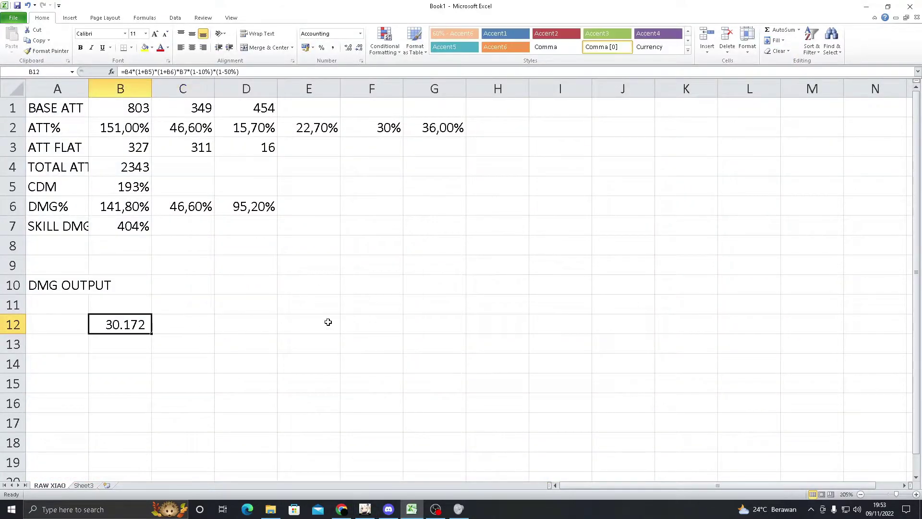
Step: Extend the label in cell A10 to read DMG OUTPUT PLUNGING
click(195, 320)
key(Left)
click(196, 323)
click(77, 317)
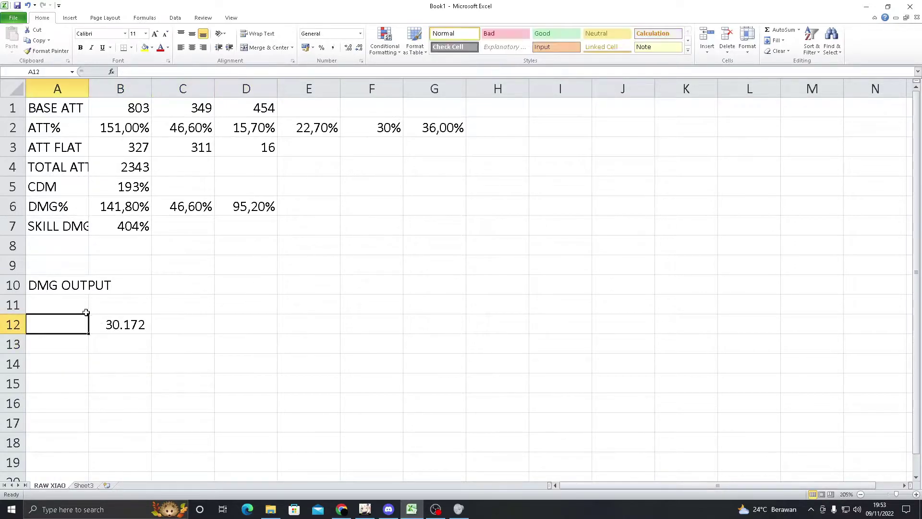
click(50, 284)
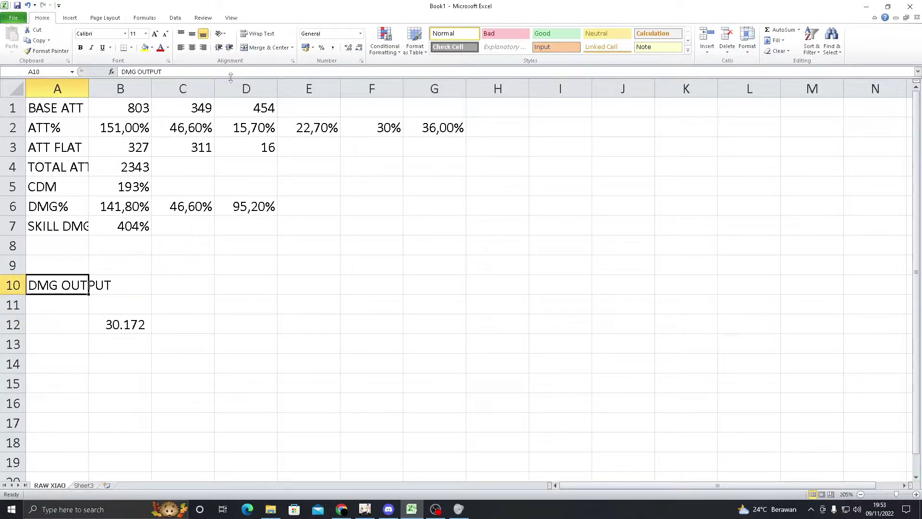
click(224, 71)
text(PLUNGGING)
key(Return)
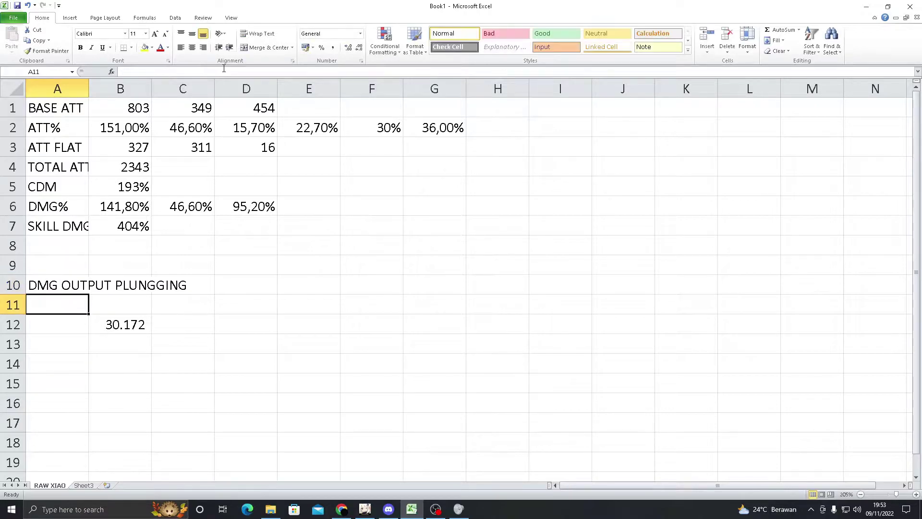
click(74, 279)
click(198, 71)
key(BackSpace)
click(311, 259)
Step: Check Xiao's passive talents Dissolution Eon: Heaven Fall and Conqueror of Evil: Tamer of Demons in Genshin Impact for DMG bonuses, and return to Excel
click(74, 322)
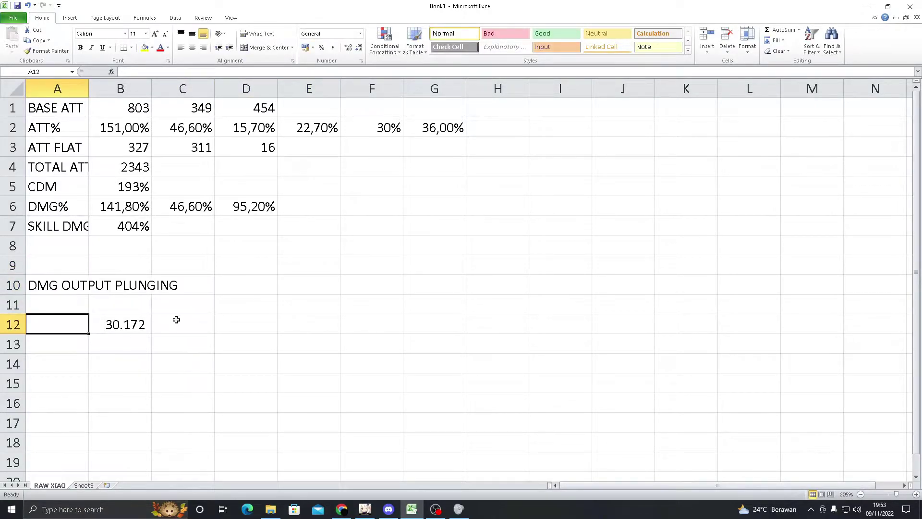
click(133, 326)
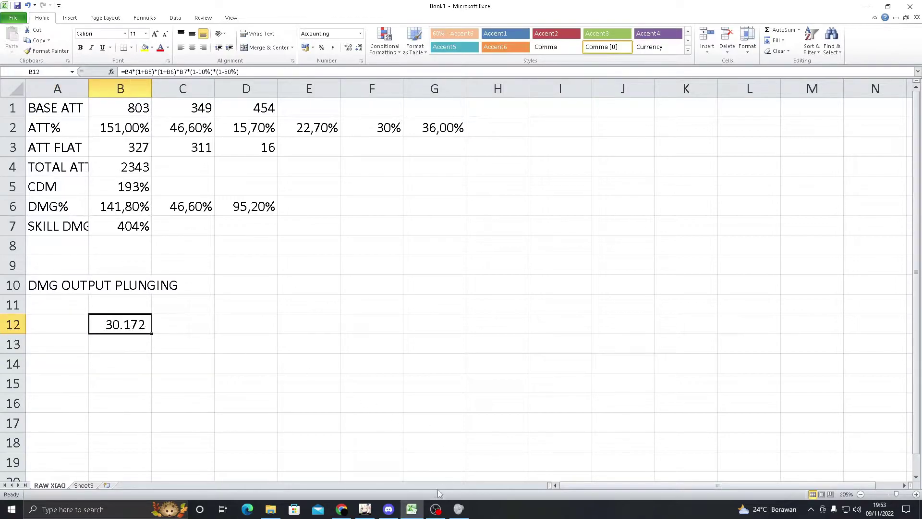
click(365, 509)
click(140, 222)
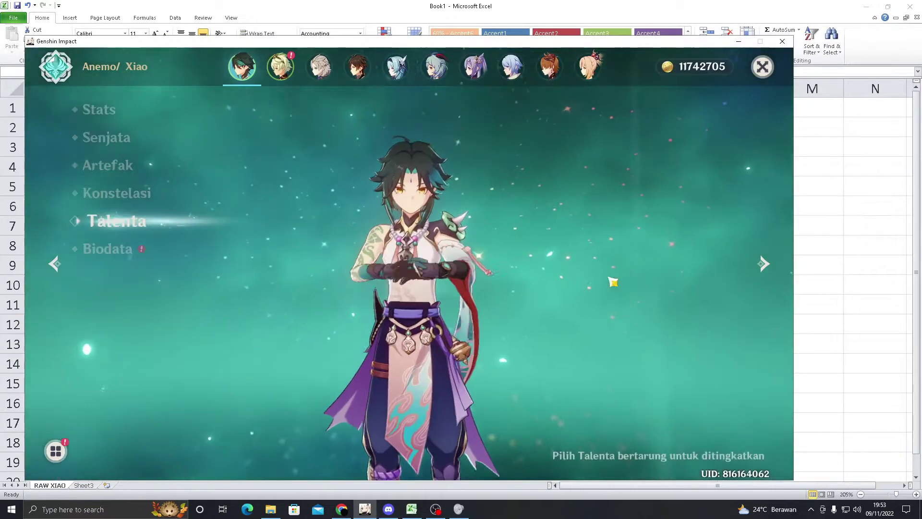
click(697, 243)
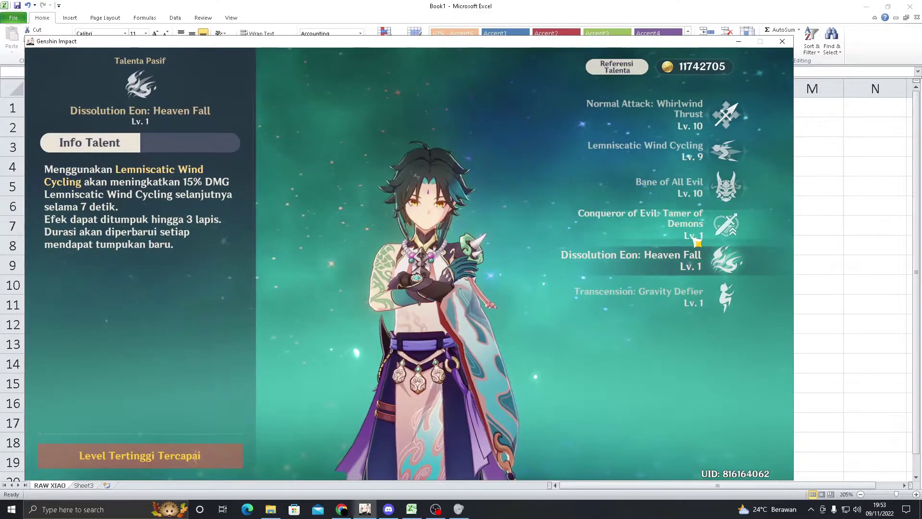
click(696, 237)
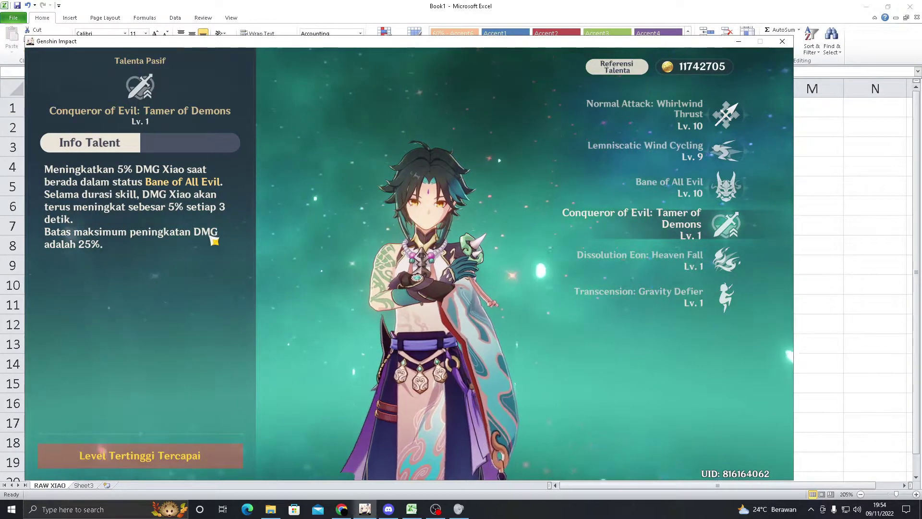
key(alt+Tab)
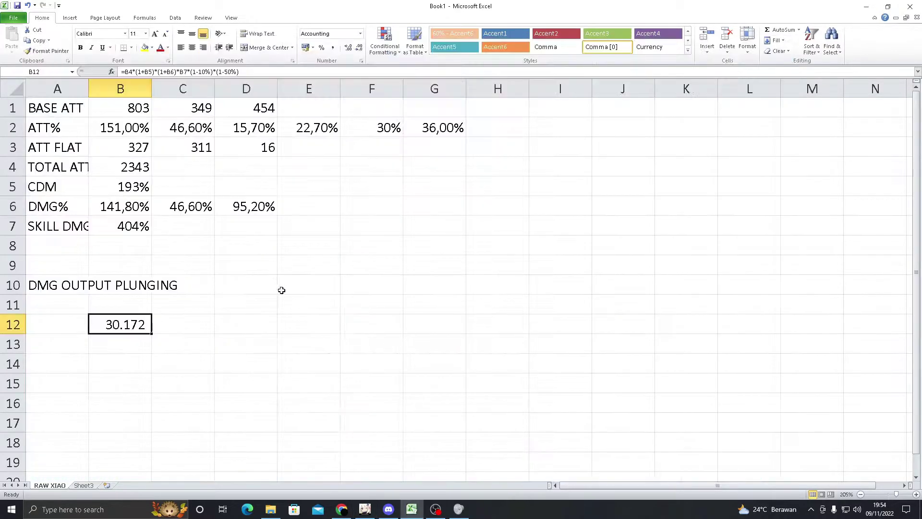
Step: Enter =B12*(1+5%) in cell B13 to raise the base plunging damage by 5%
key(Return)
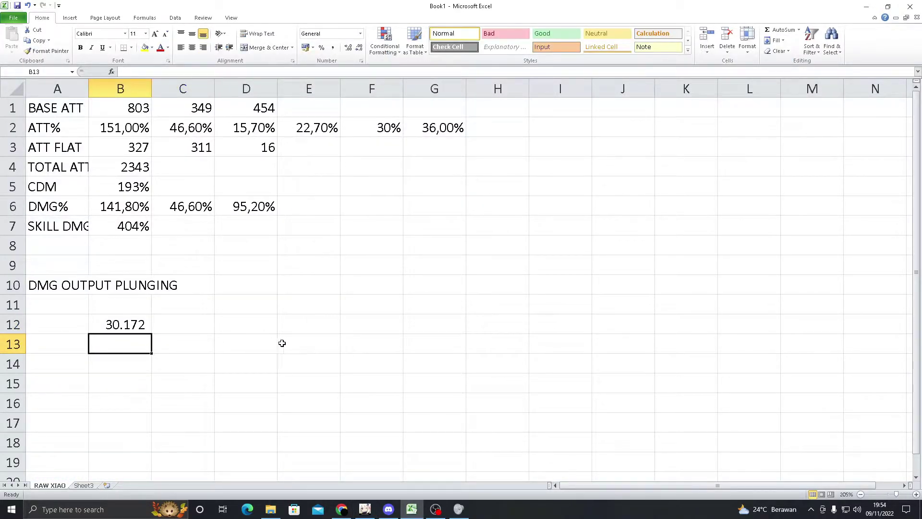
text(=)
click(140, 326)
text(*(1+5%)
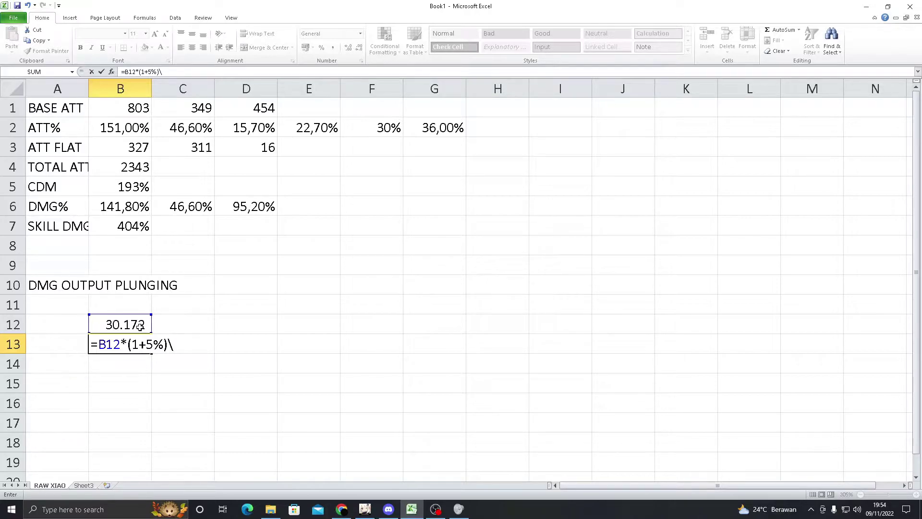
key(Return)
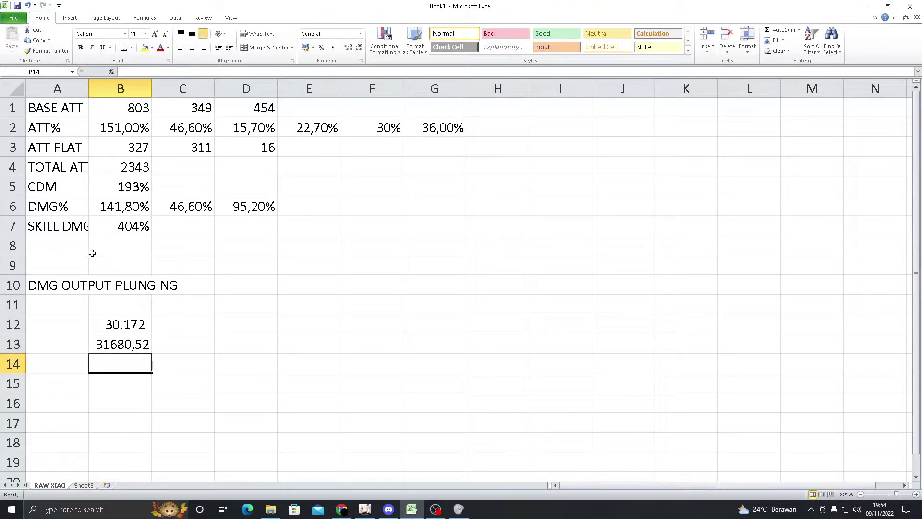
Step: Format the result in B13 as a whole number with a thousands separator
click(127, 341)
click(358, 47)
click(359, 48)
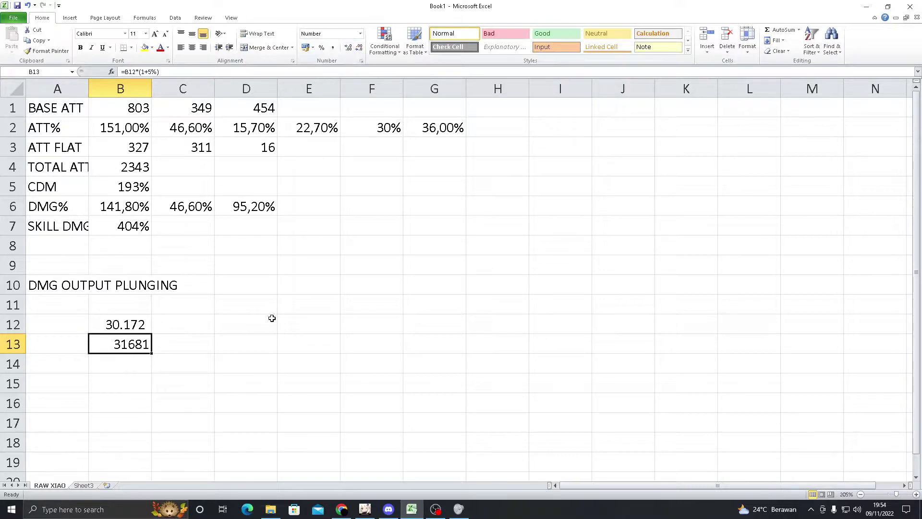
click(333, 48)
click(236, 323)
click(142, 338)
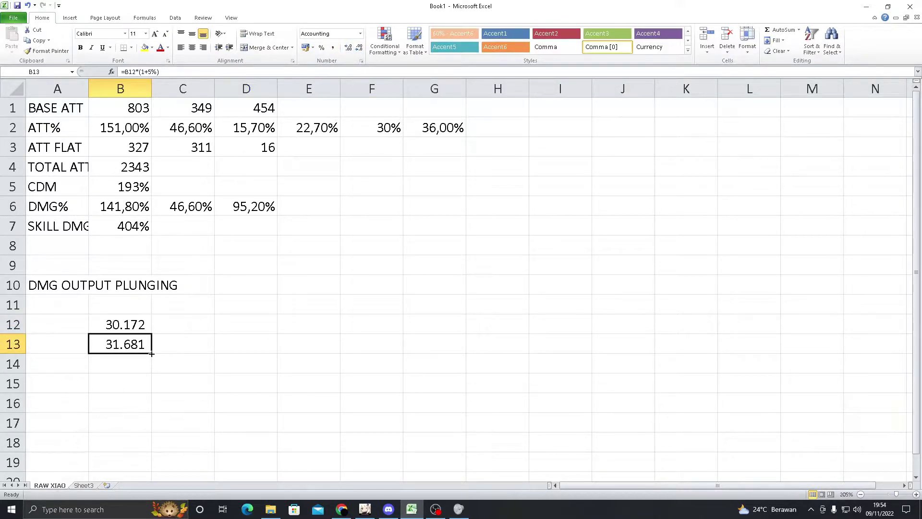
Step: Fill the 5% increase formula from B13 down through B17
drag(151, 353, 152, 431)
click(124, 421)
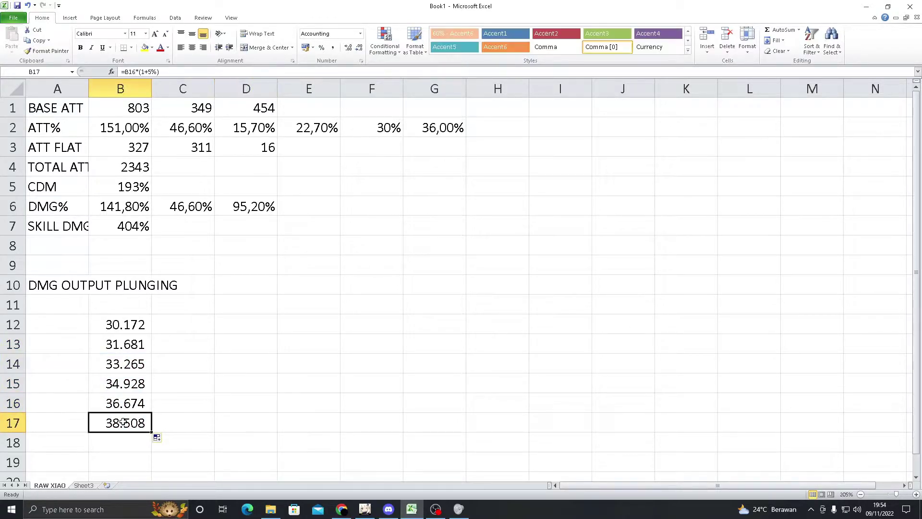
click(84, 422)
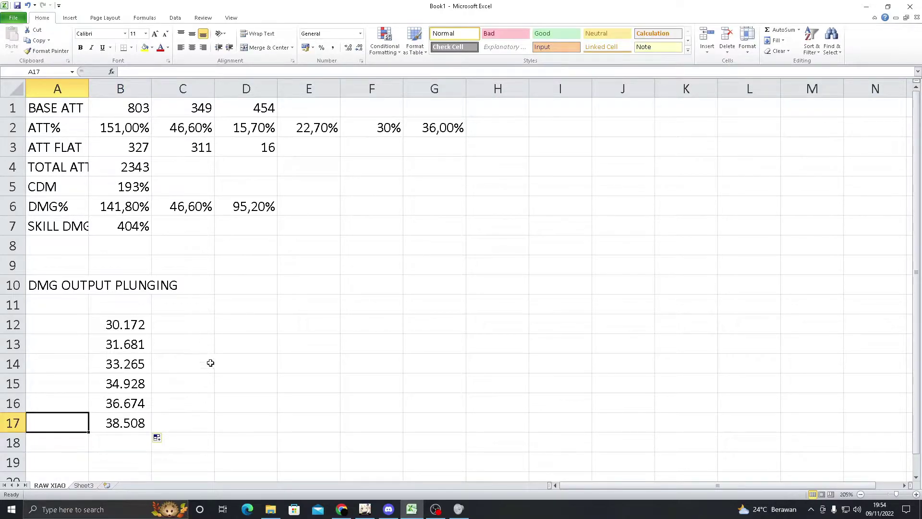
key(Right)
key(Left)
key(Right)
key(Left)
click(95, 424)
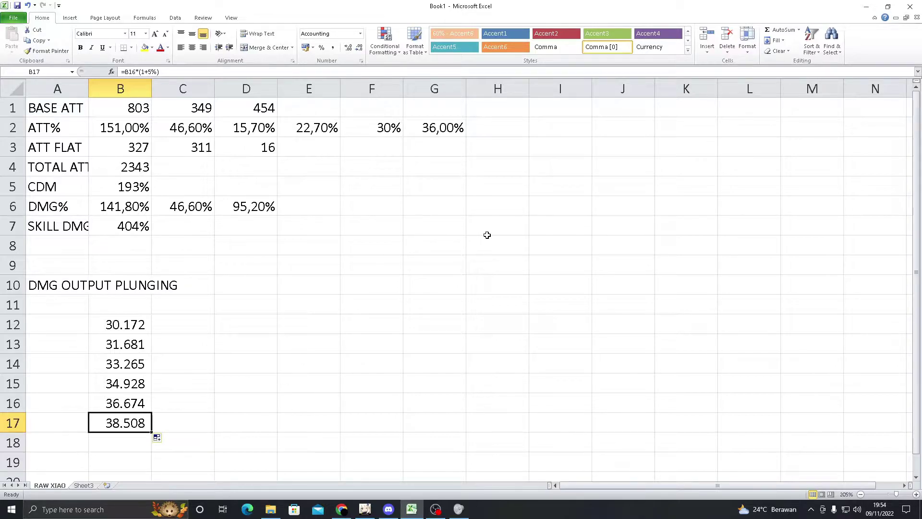
Step: Fill the damage results in B12:B17 with yellow
drag(112, 330, 123, 422)
click(144, 48)
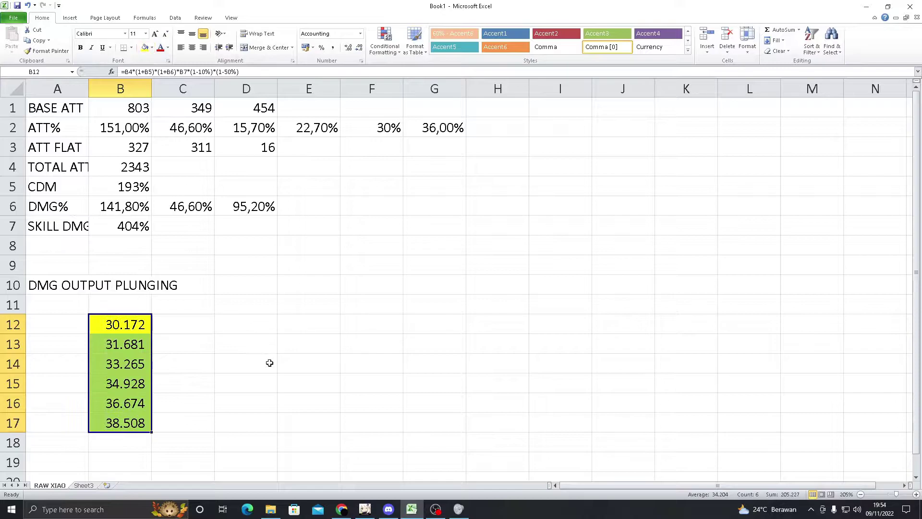
click(268, 357)
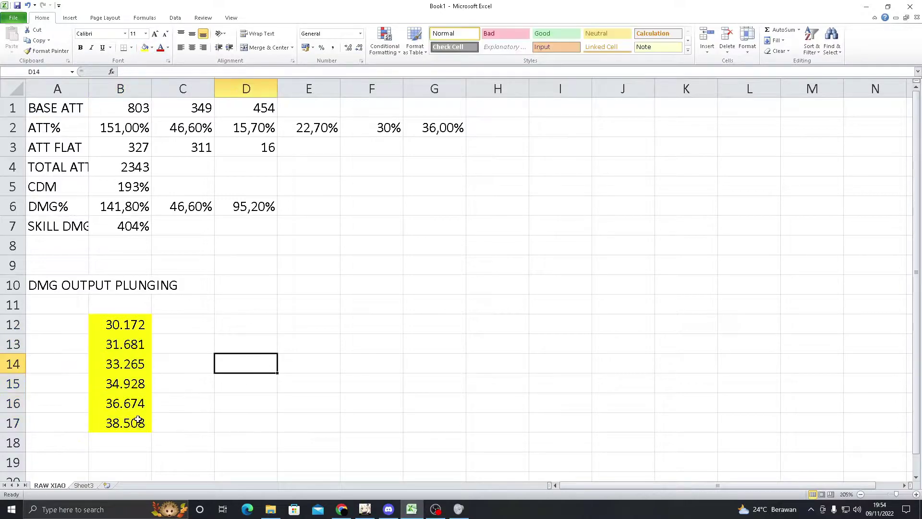
Step: Prefix the label in A10 so that it reads RAW DMG OUTPUT PLUNGING
click(71, 284)
key(F2)
text(RAW)
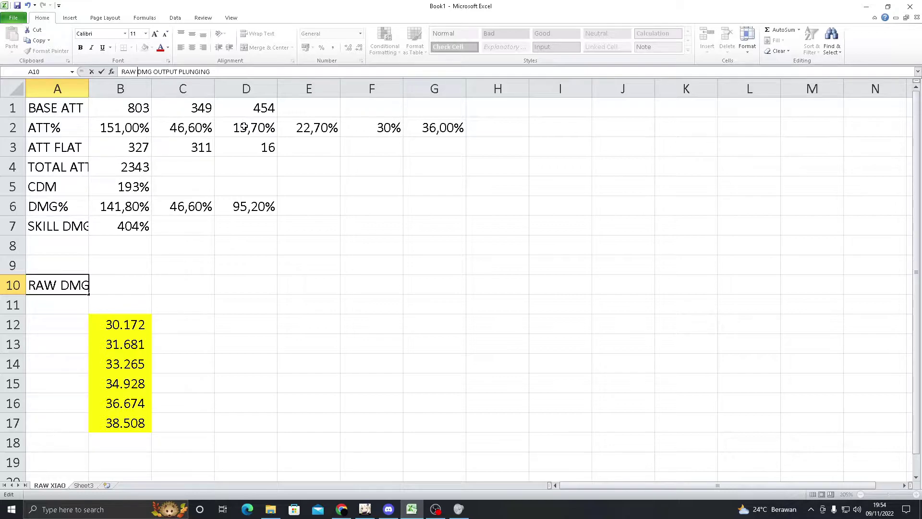
key(Return)
click(288, 250)
key(Down)
key(Down)
key(Left)
key(Right)
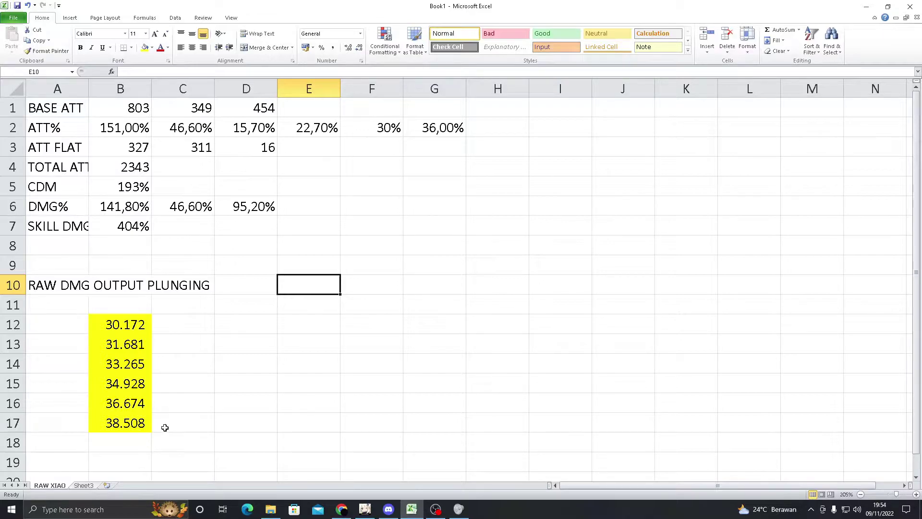
Step: Rename Sheet3 as XIAO FARUZAN and enlarge its view
click(84, 486)
double_click(85, 486)
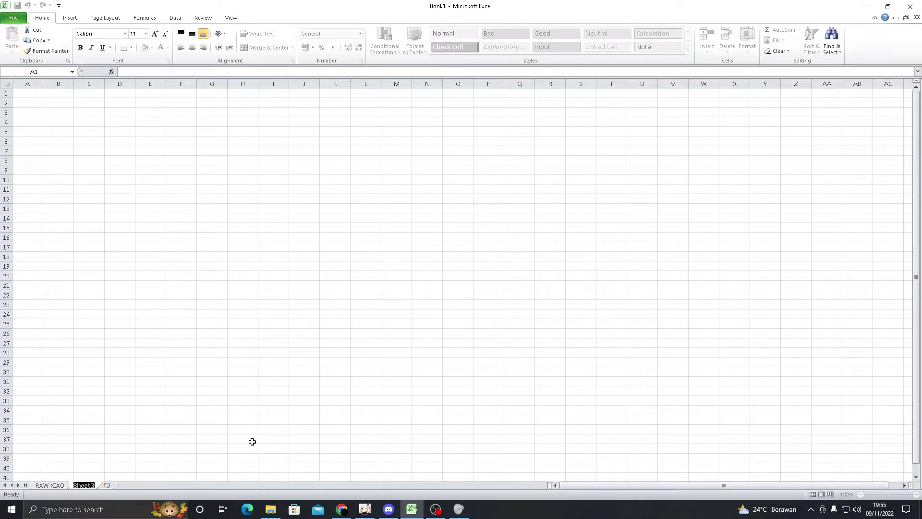
click(92, 277)
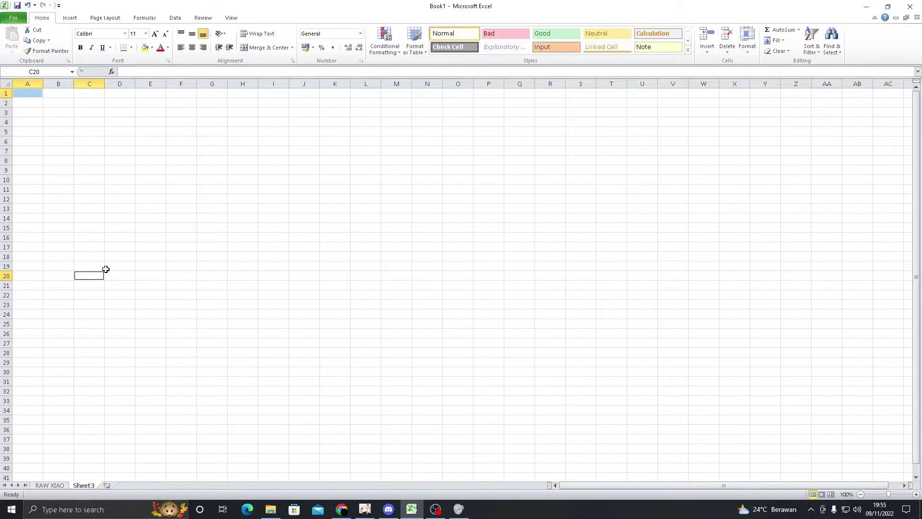
scroll(105, 267, up, 5)
click(135, 233)
click(80, 130)
click(101, 113)
click(64, 114)
click(90, 105)
click(61, 106)
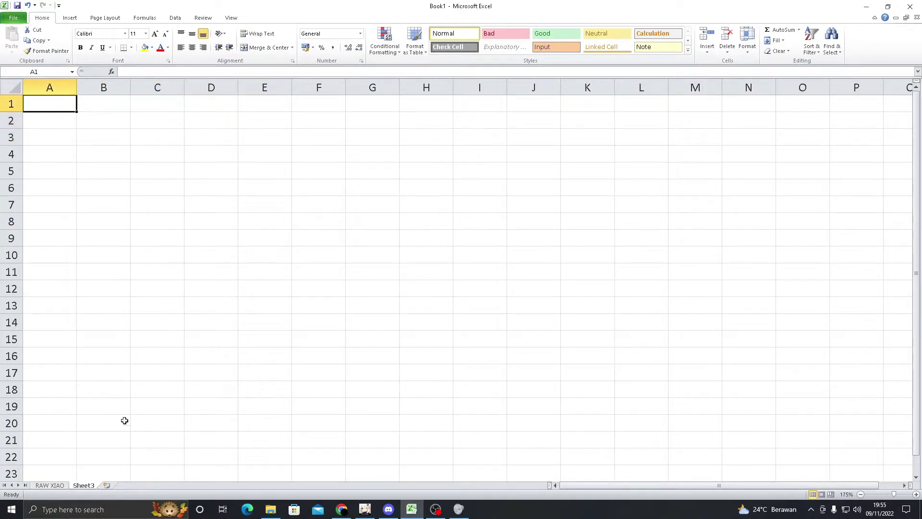
double_click(87, 486)
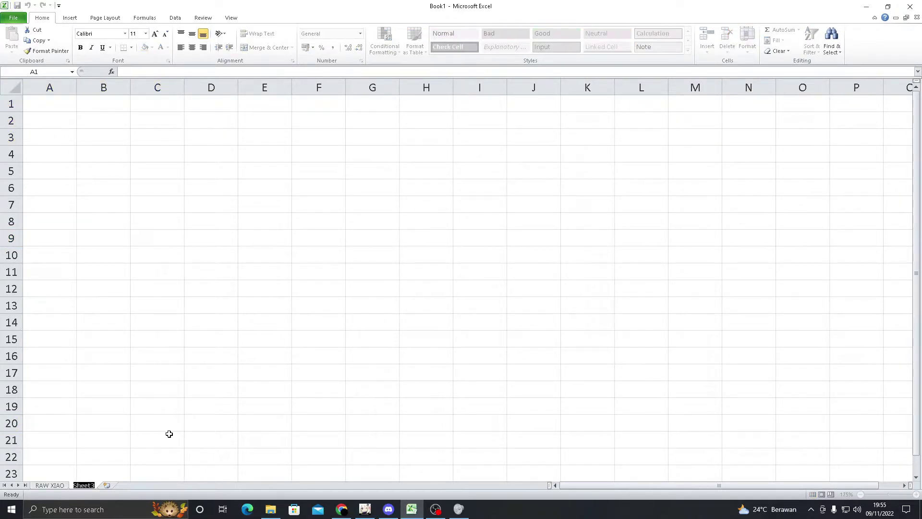
text(XIAO FARUZAN)
key(Return)
drag(186, 321, 159, 322)
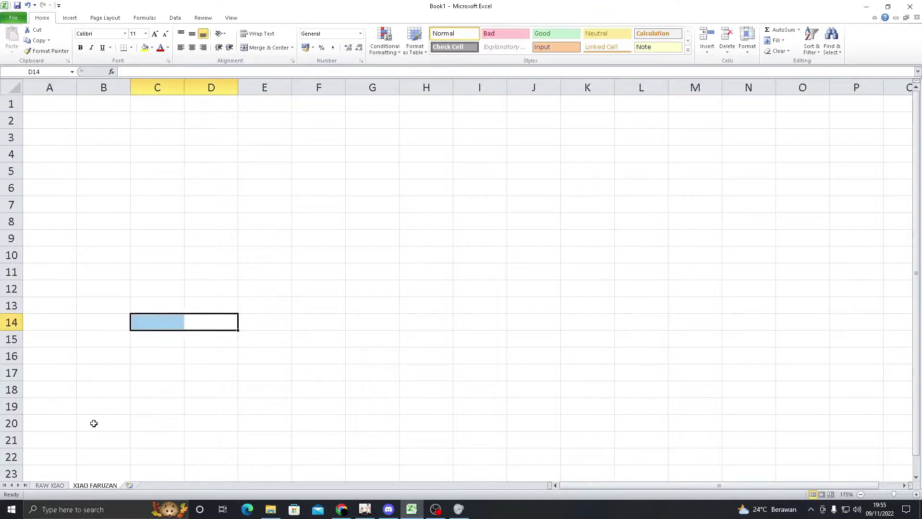
Step: Copy the stat table A1:K7 from the RAW XIAO sheet to cell A1 of the XIAO FARUZAN sheet
click(50, 485)
drag(54, 107, 707, 228)
key(ctrl+c)
click(95, 485)
click(61, 109)
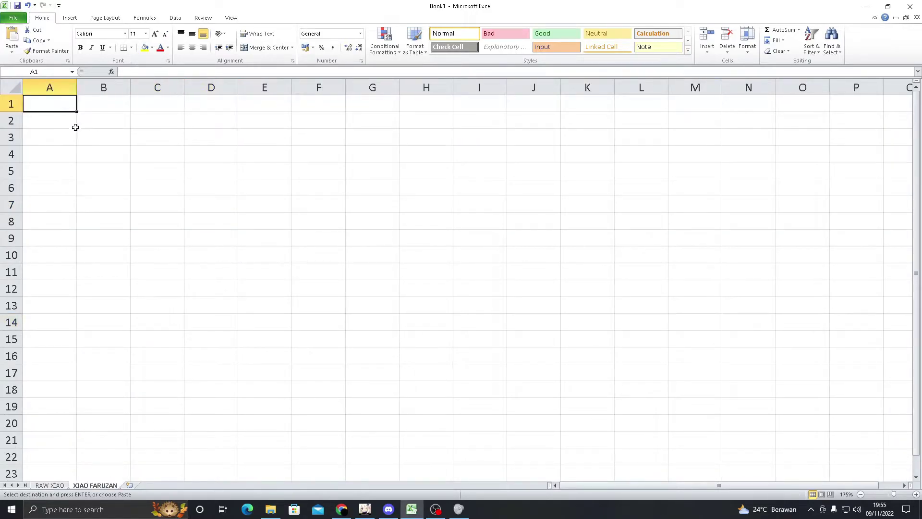
key(ctrl+v)
click(373, 253)
click(318, 188)
click(212, 187)
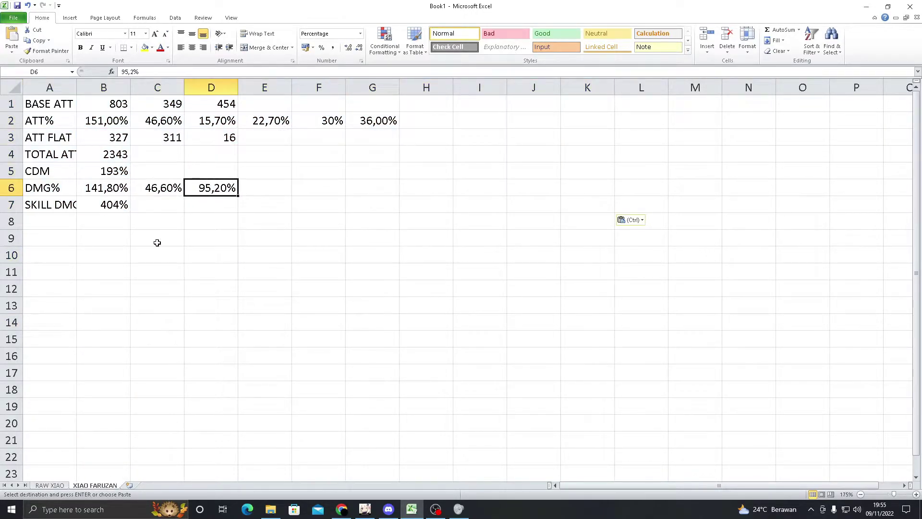
scroll(157, 242, up, 2)
key(Down)
key(Down)
click(157, 198)
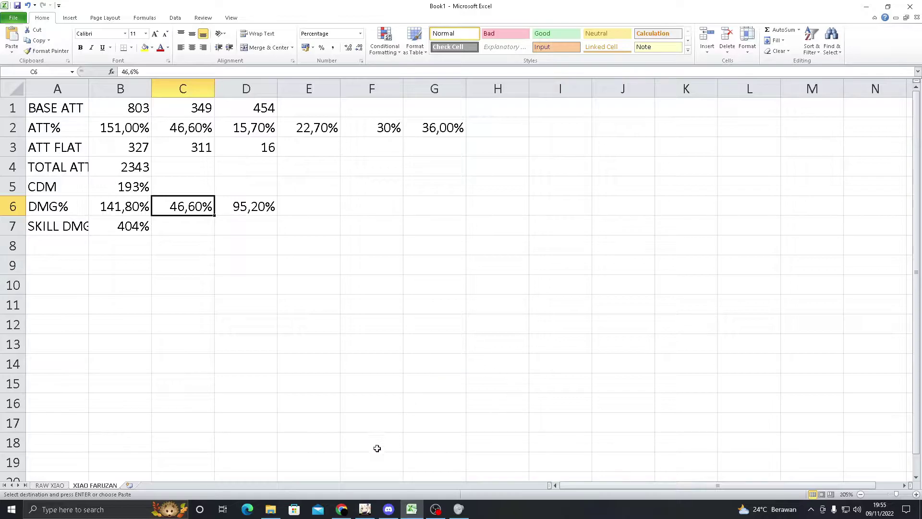
Step: Switch to Chrome and check Faruzan's talent The Wind's Secret Ways for its Anemo DMG bonus and Anemo RES reduction
click(341, 509)
click(294, 10)
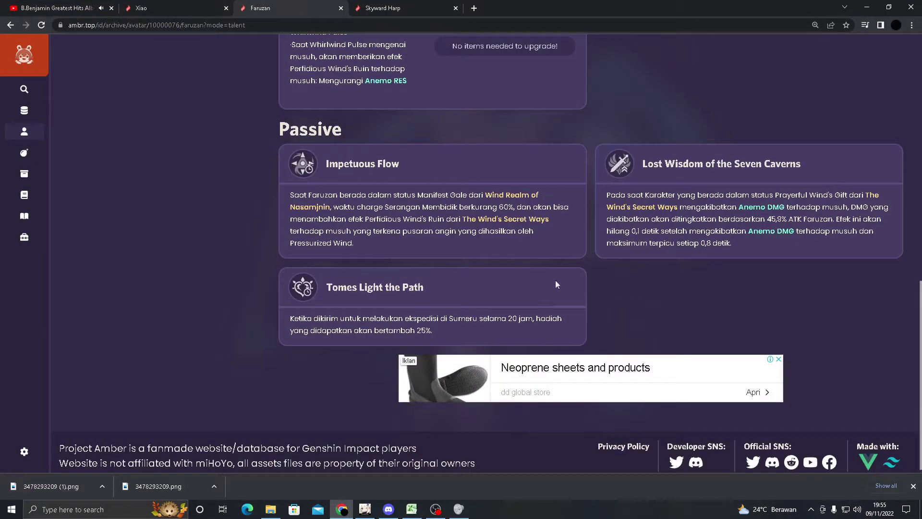
scroll(557, 284, up, 10)
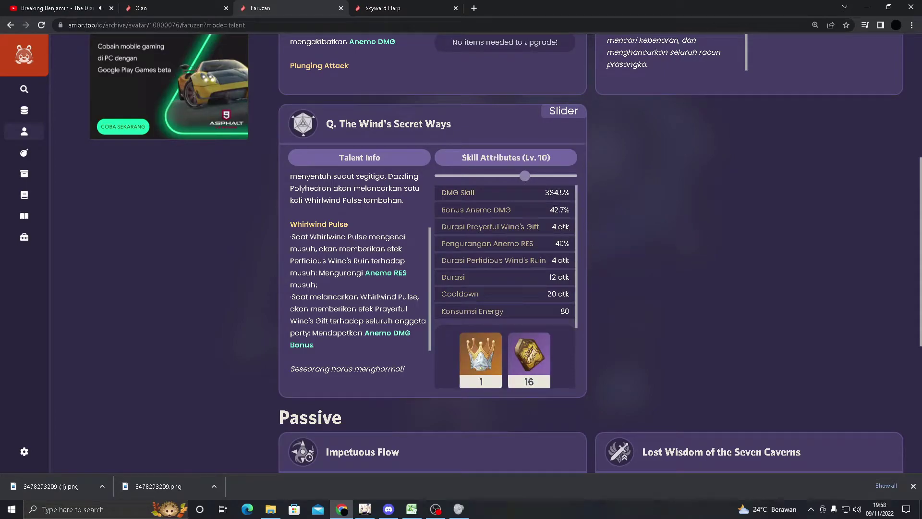
click(640, 268)
drag(555, 243, 632, 249)
click(514, 359)
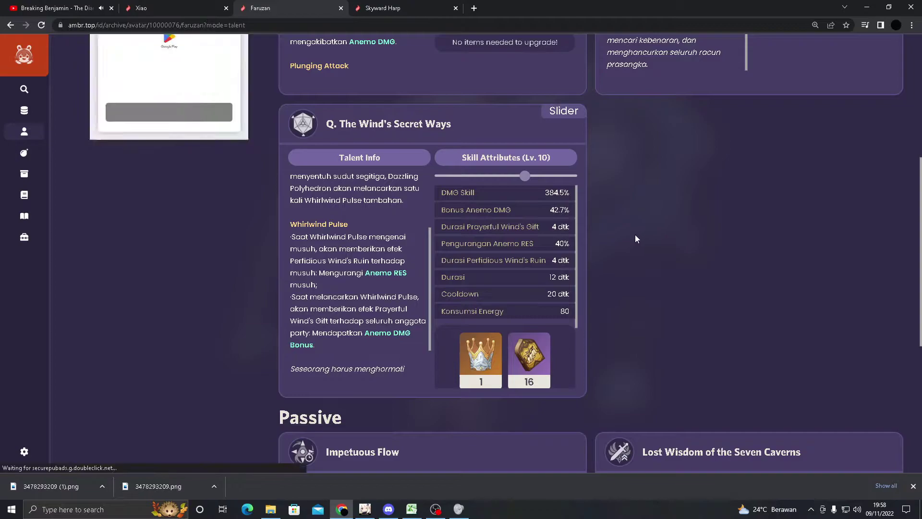
Step: Return to Excel, examine the plunging damage formula in B12 of RAW XIAO, and go back to the XIAO FARUZAN sheet
key(alt+Tab)
drag(372, 207, 371, 226)
click(330, 202)
click(182, 238)
click(91, 302)
click(96, 272)
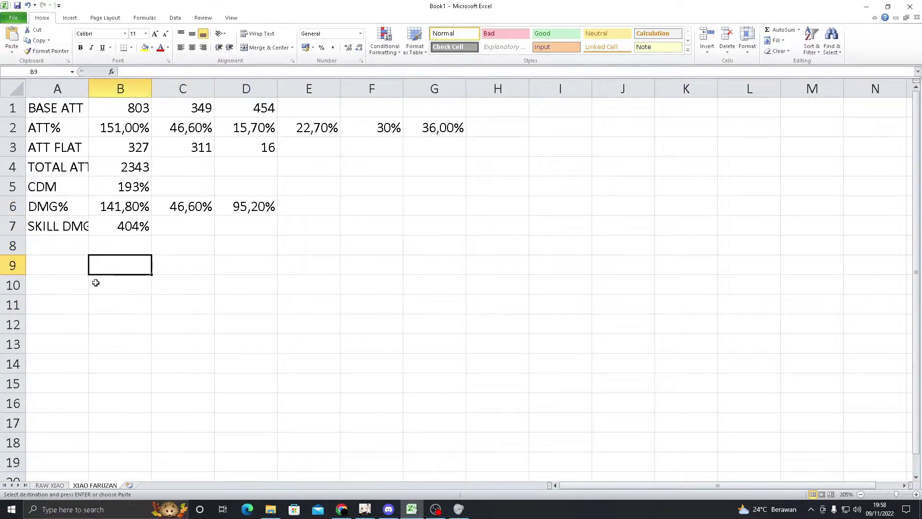
click(83, 269)
click(50, 485)
click(178, 349)
click(146, 330)
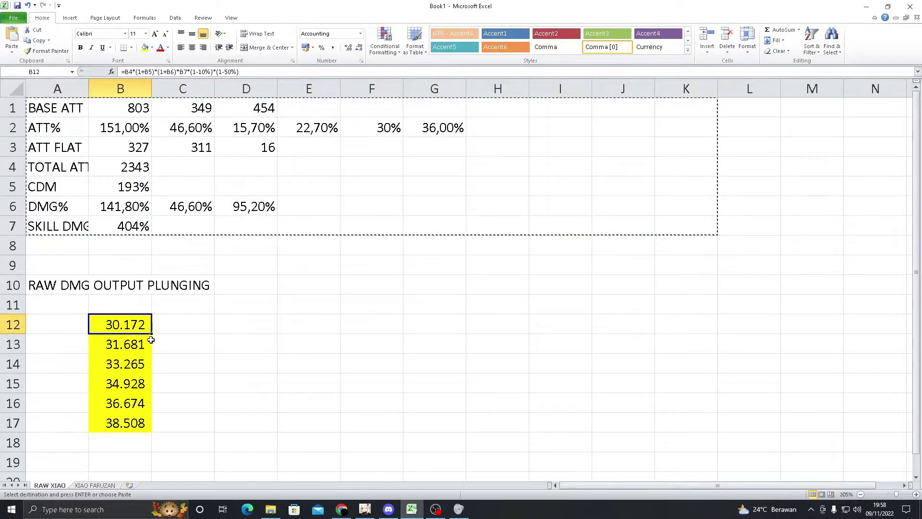
click(77, 485)
click(132, 272)
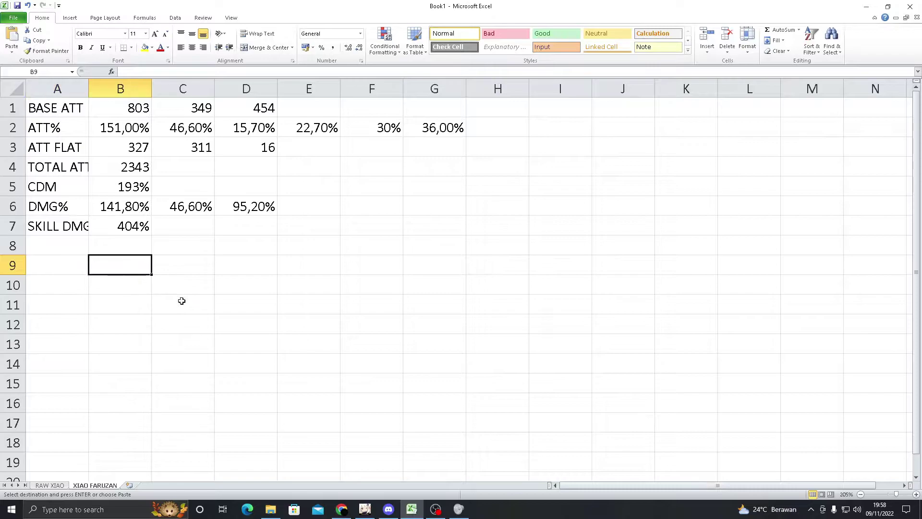
Step: Enter the label DAMAGE XIAO + FARUZAN in cell A10 of the XIAO FARUZAN sheet
key(Down)
key(Left)
text(DAMAGE FARUZAN)
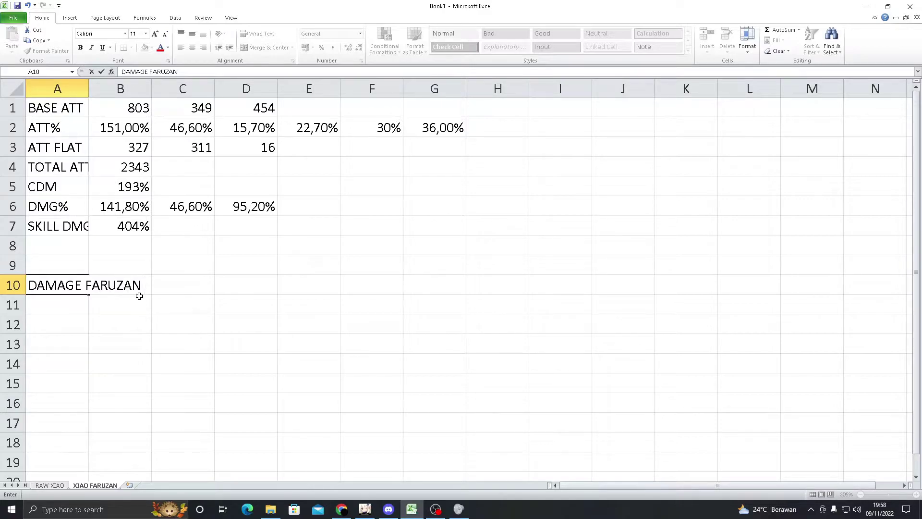
text( + XIAO)
click(186, 71)
drag(184, 72, 150, 75)
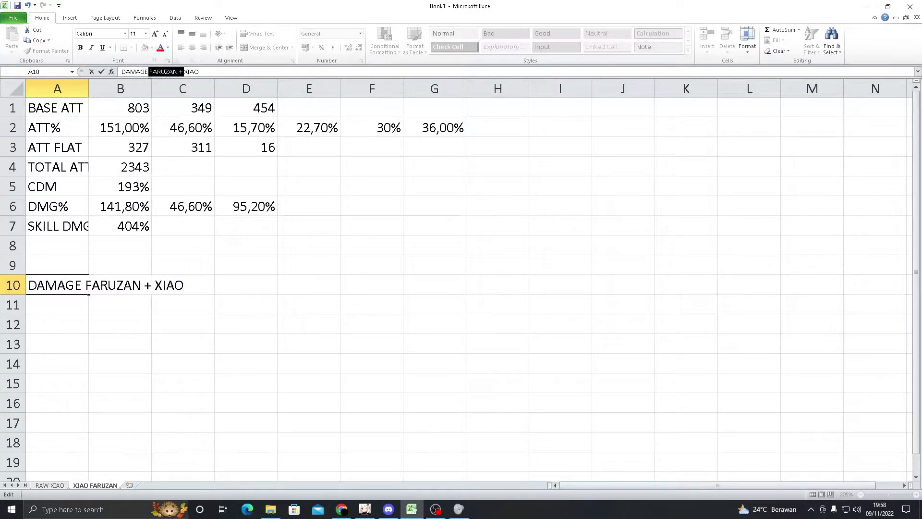
key(BackSpace)
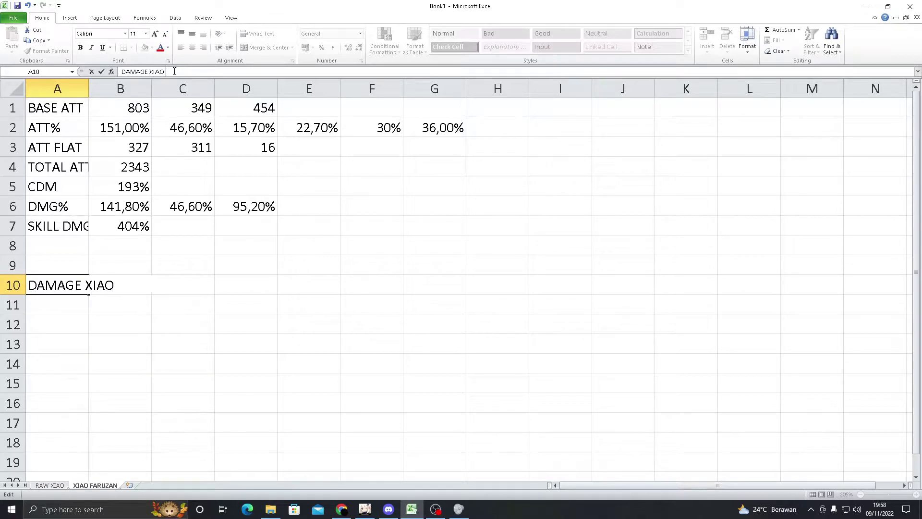
text(FARUZAN)
key(Return)
text(\)
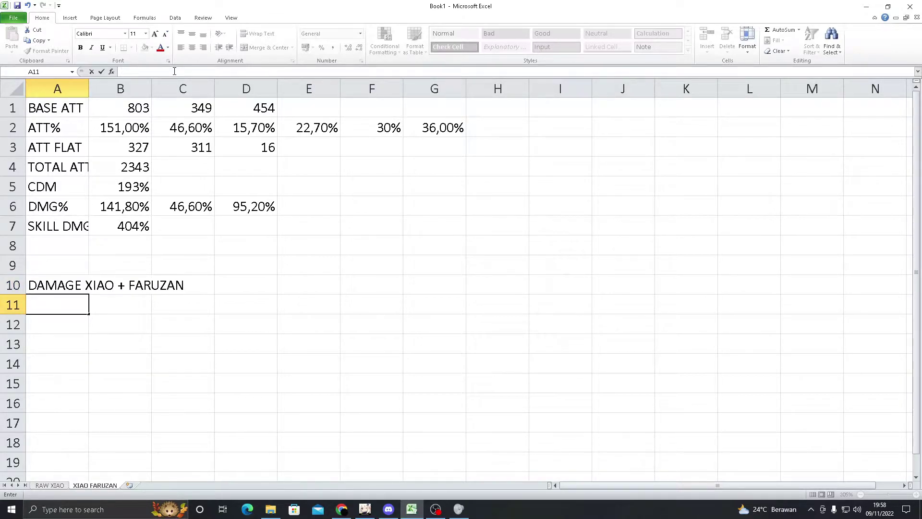
Step: Copy the damage formula from B12 of RAW XIAO into B11 of XIAO FARUZAN and adjust its number format
click(142, 303)
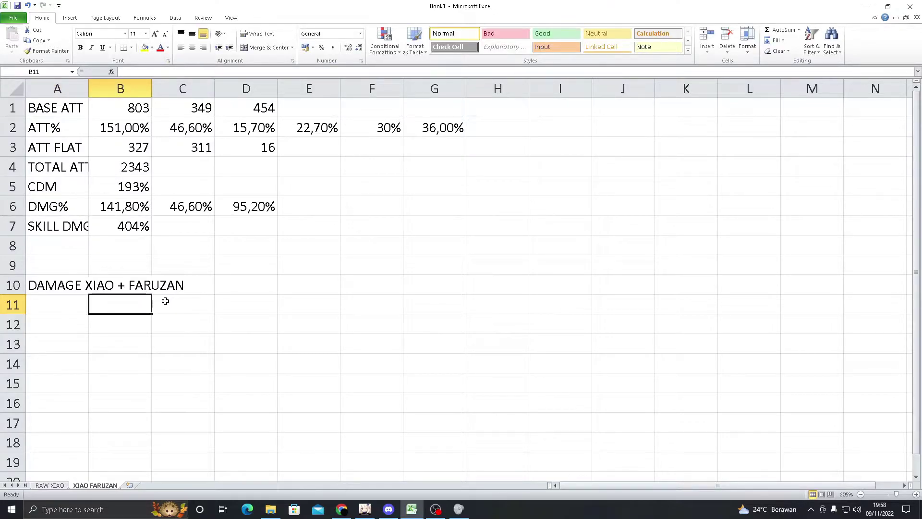
click(164, 307)
click(117, 302)
click(56, 484)
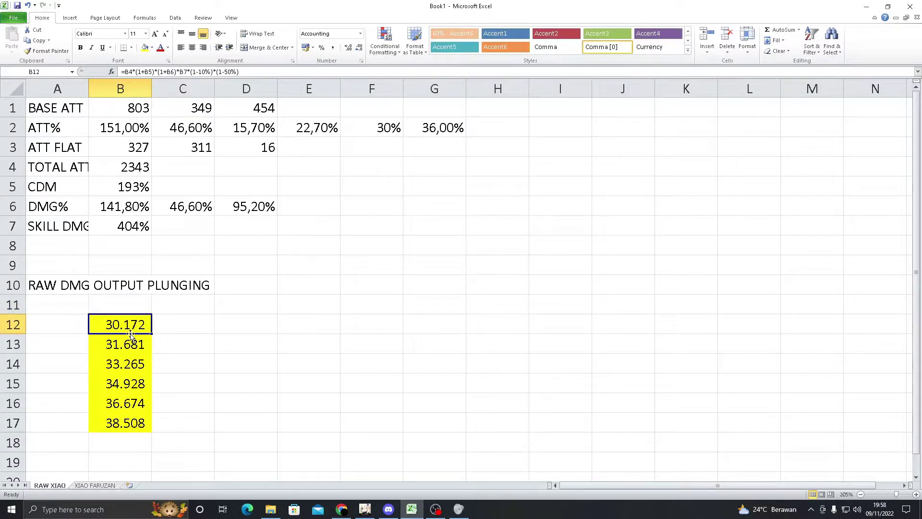
key(ctrl+c)
key(ctrl+Page_Down)
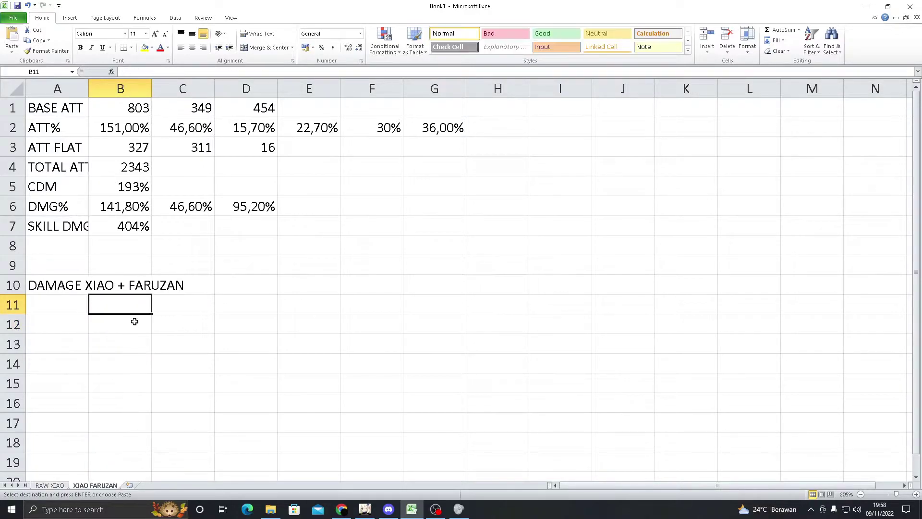
key(ctrl+v)
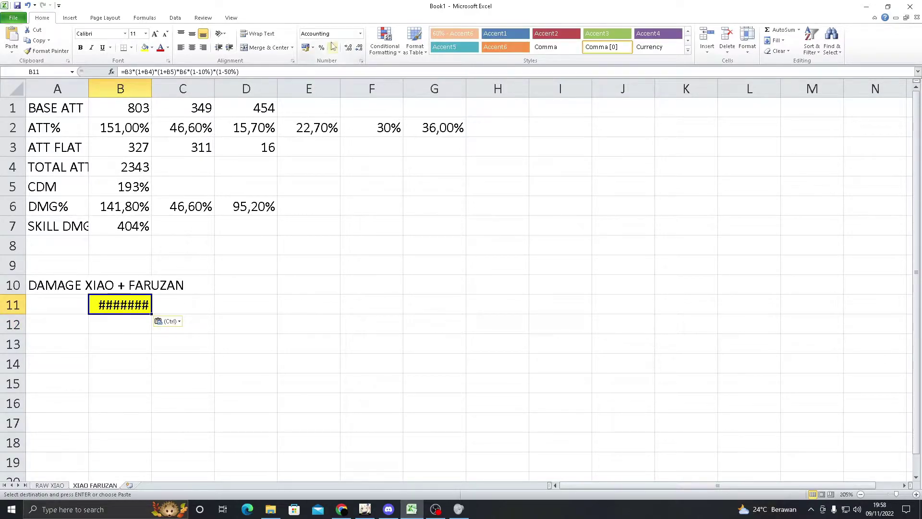
click(359, 34)
click(348, 54)
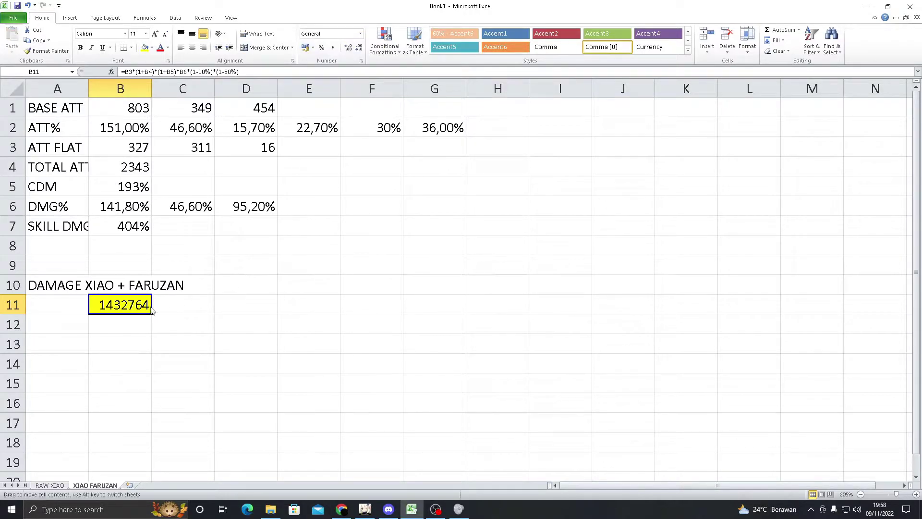
Step: Rewrite the damage formula in B11 starting with total ATT, CDM, DMG% and skill damage as =B4*(1+B5)*(1+B6)*B7
text(=)
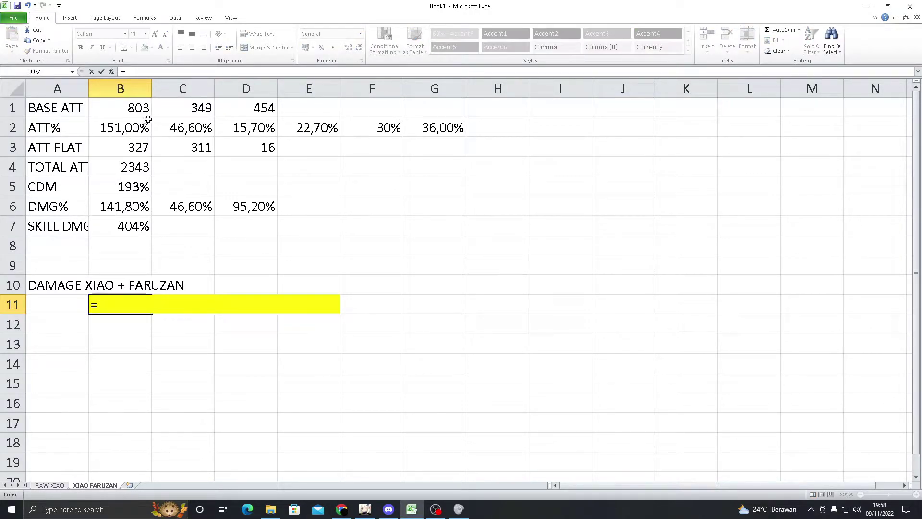
click(123, 169)
text(*)
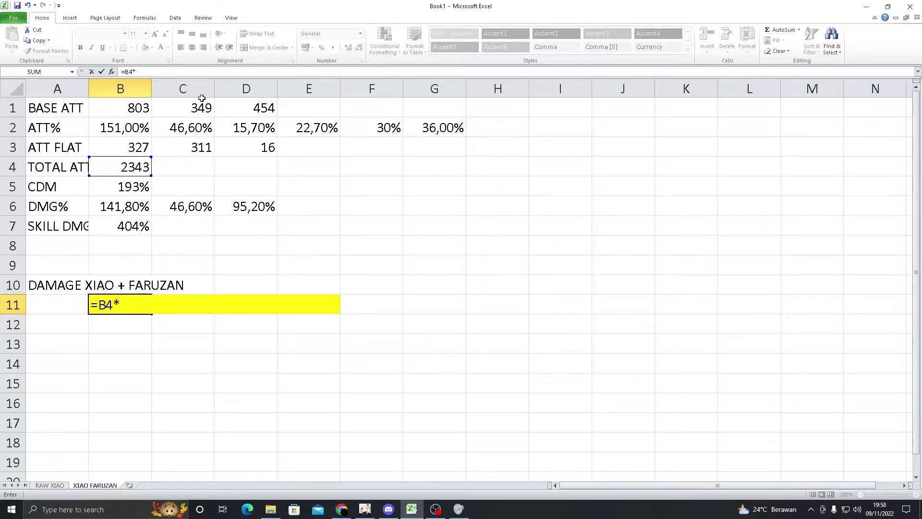
text(()
text(1+)
click(140, 188)
text(*()
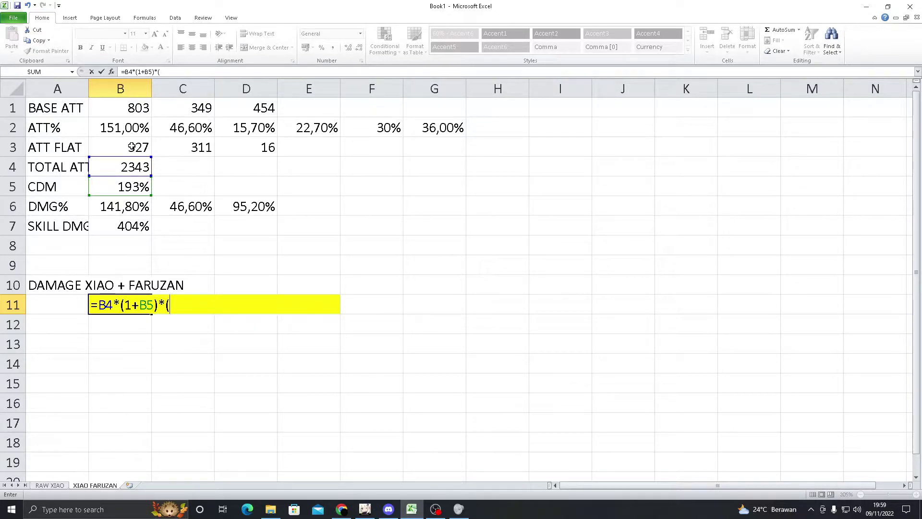
text(1+)
click(131, 207)
text())
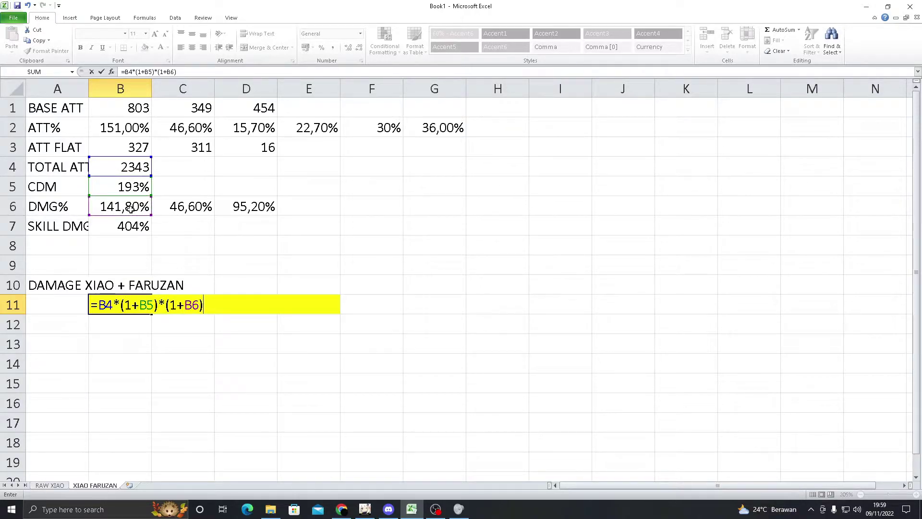
text(*)
click(126, 224)
text(*)
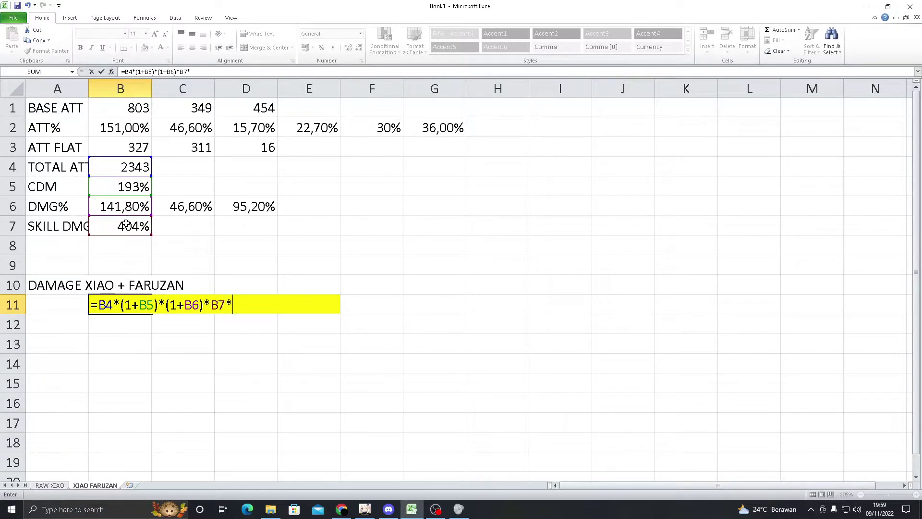
Step: Complete the B11 formula with the enemy reduction factors (1-10%)*(1-50%)
text((1-10^)
key(BackSpace)
text(%)*-)
key(BackSpace)
text((1-)
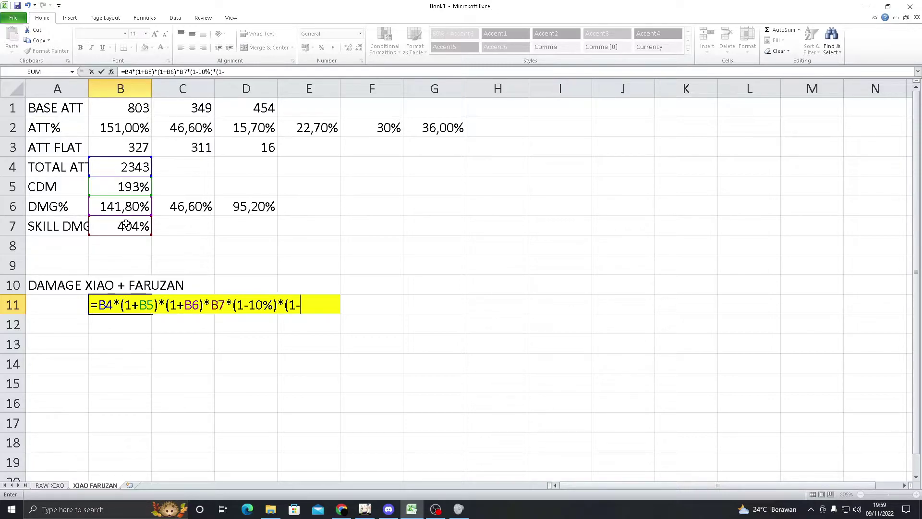
text(50%))
key(Return)
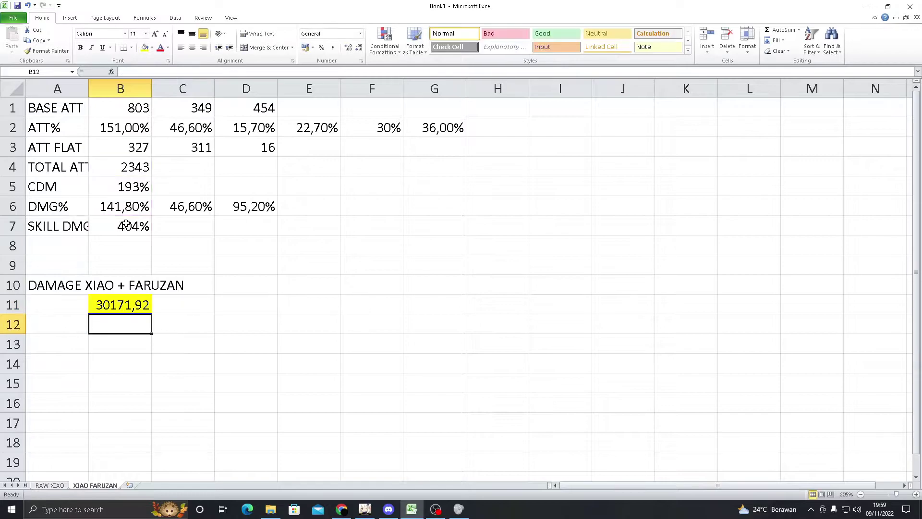
Step: Enter the formula =B11*(1+5%) in B12 to calculate a 5% higher damage value
key(Up)
key(Down)
text(=)
click(146, 311)
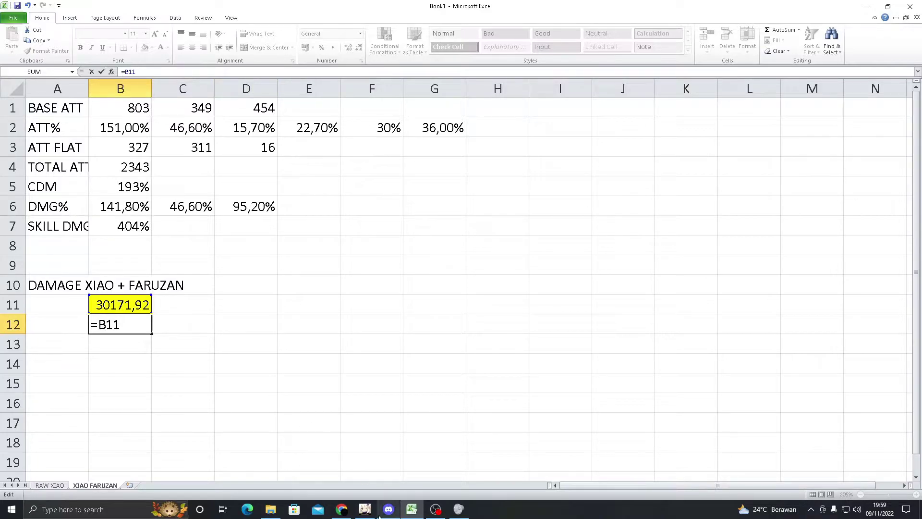
click(365, 509)
key(alt+Tab)
text(*(1+5%))
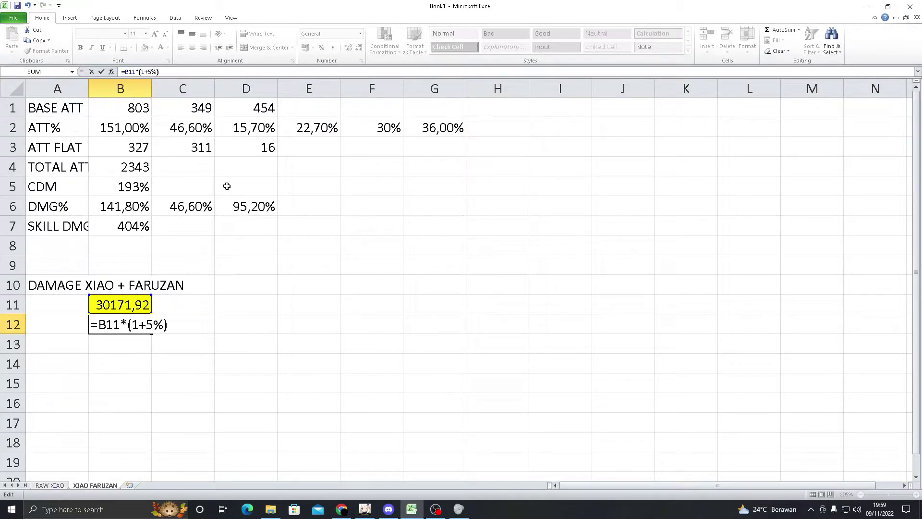
key(Return)
key(Up)
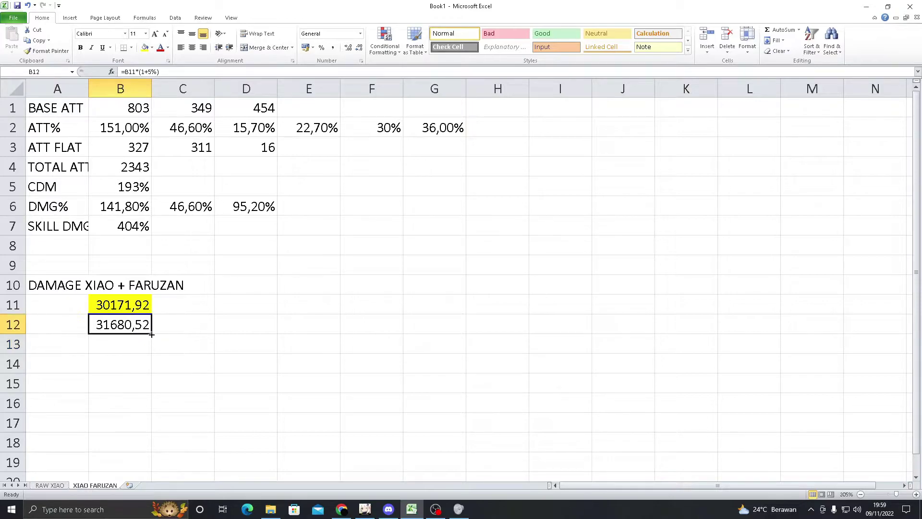
Step: Fill the B12 formula down through B16
drag(153, 339, 152, 406)
click(236, 355)
click(112, 409)
Step: Remove the decimals from the damage values in B11:B16
drag(139, 327, 132, 397)
click(130, 313)
drag(129, 317, 130, 404)
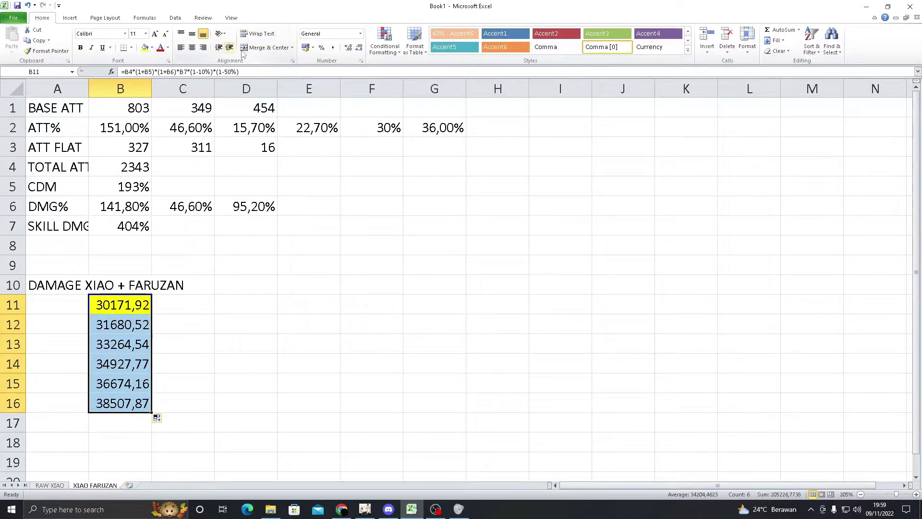
click(359, 47)
click(359, 47)
click(242, 307)
Step: Look up Faruzan's Anemo DMG bonus in Chrome and enter 42,7% in E6 of the DMG% row in Excel
click(121, 305)
click(325, 207)
click(121, 304)
click(325, 205)
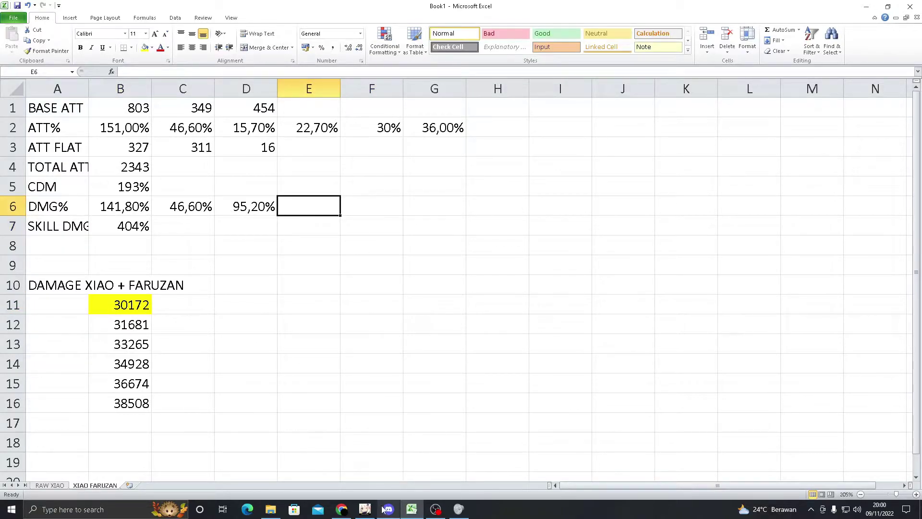
click(394, 449)
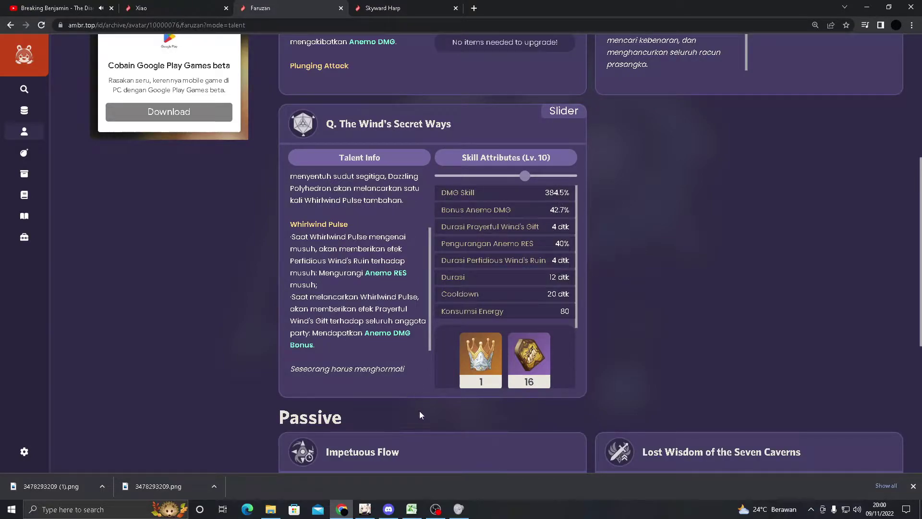
click(412, 509)
click(249, 298)
click(326, 202)
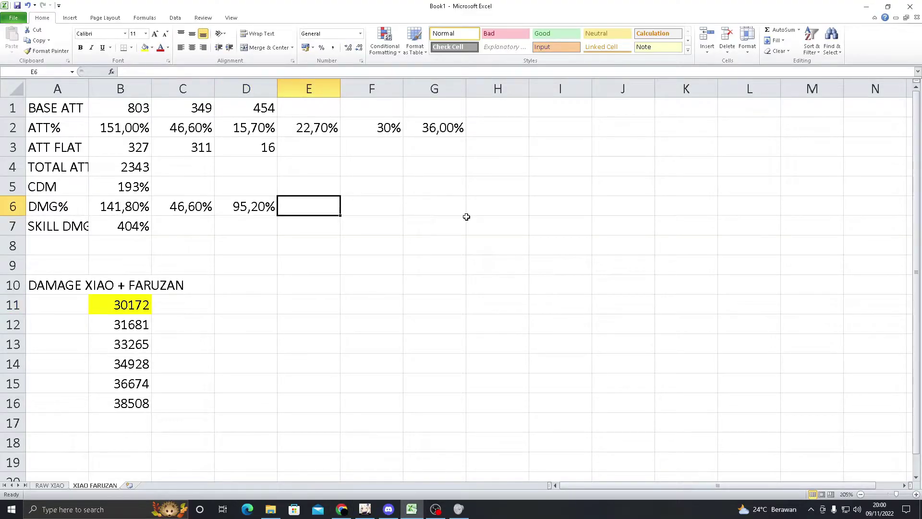
text(42,7%)
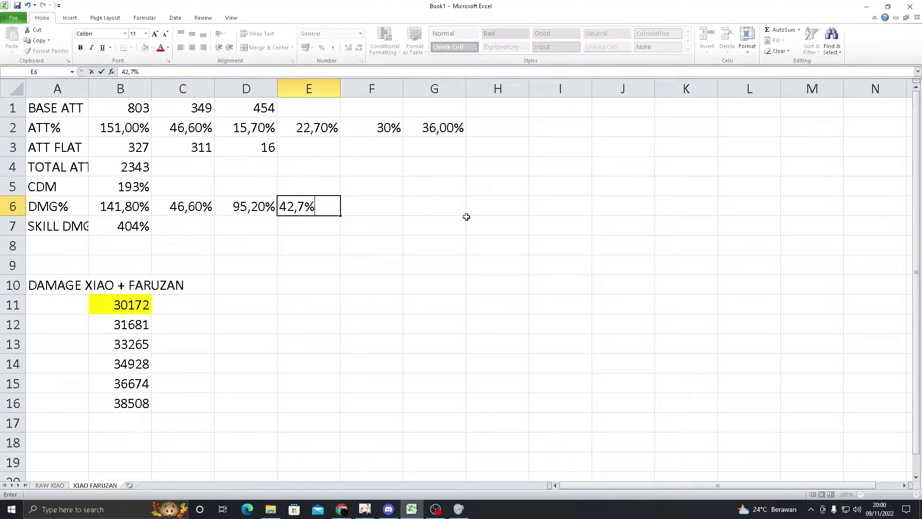
key(Return)
Step: Recheck Faruzan's Anemo RES reduction in Chrome and change the (1-10%) factor in Excel's B11 formula to (1+30%)
click(328, 201)
click(120, 305)
key(alt+Tab)
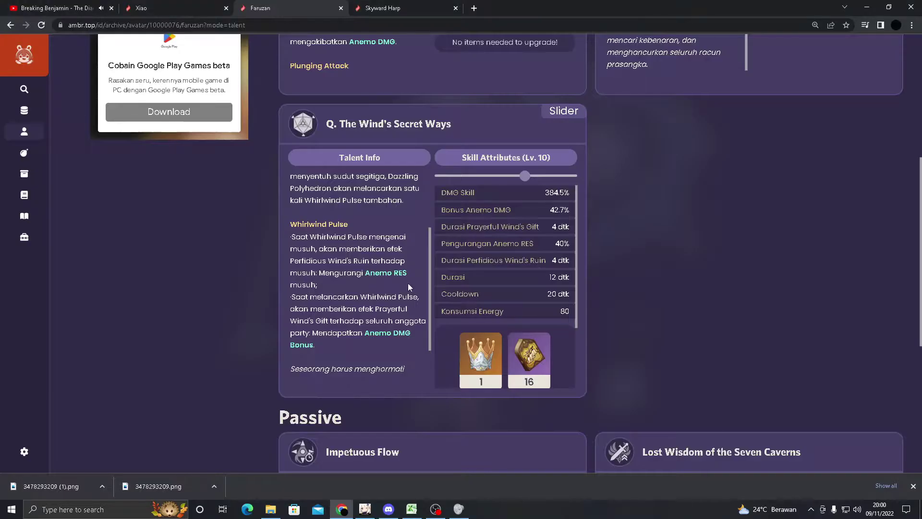
key(alt+Tab)
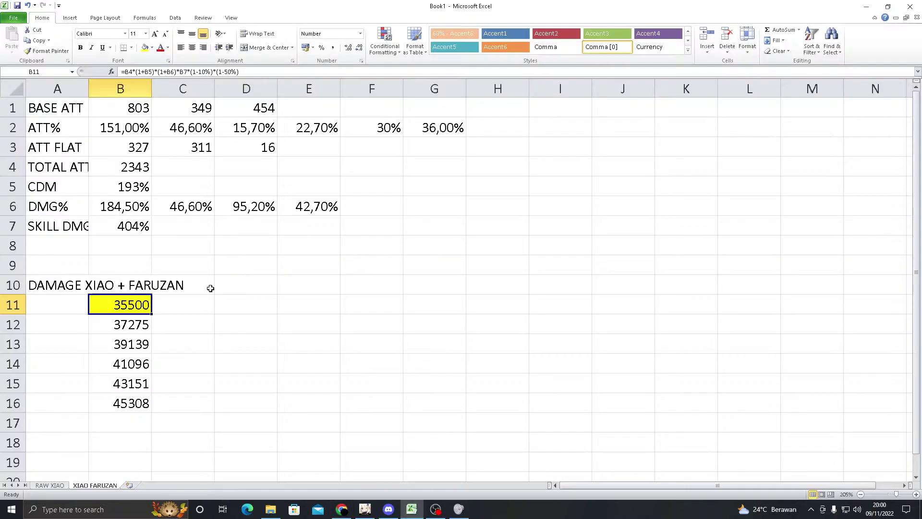
click(202, 72)
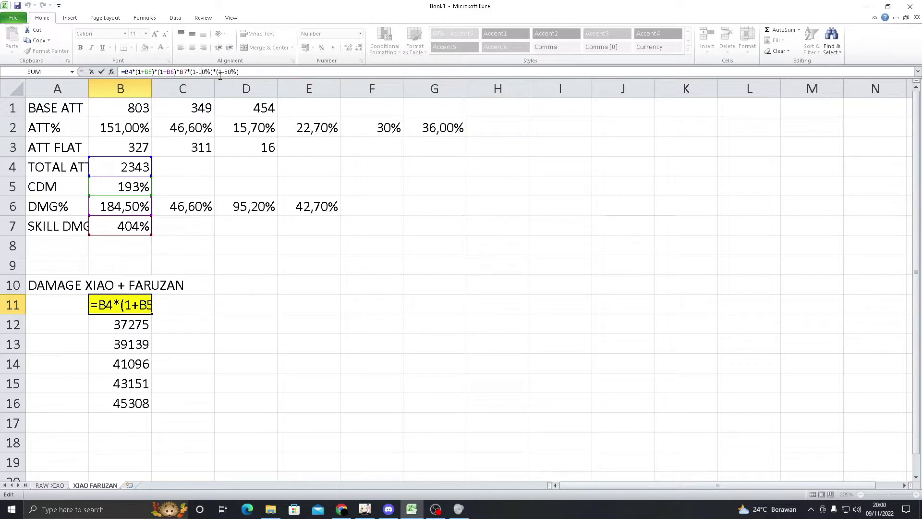
key(BackSpace)
key(BackSpace)
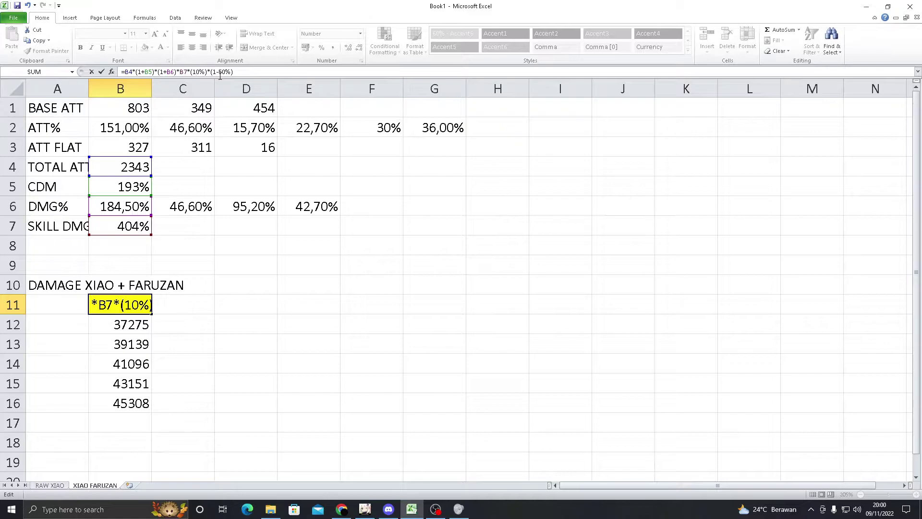
text(+3)
click(270, 303)
click(144, 304)
key(Right)
click(304, 300)
click(191, 306)
click(136, 304)
Step: Switch to Chrome and read Faruzan's passive Lost Wisdom of the Seven Caverns for its ATK-based damage bonus
click(341, 509)
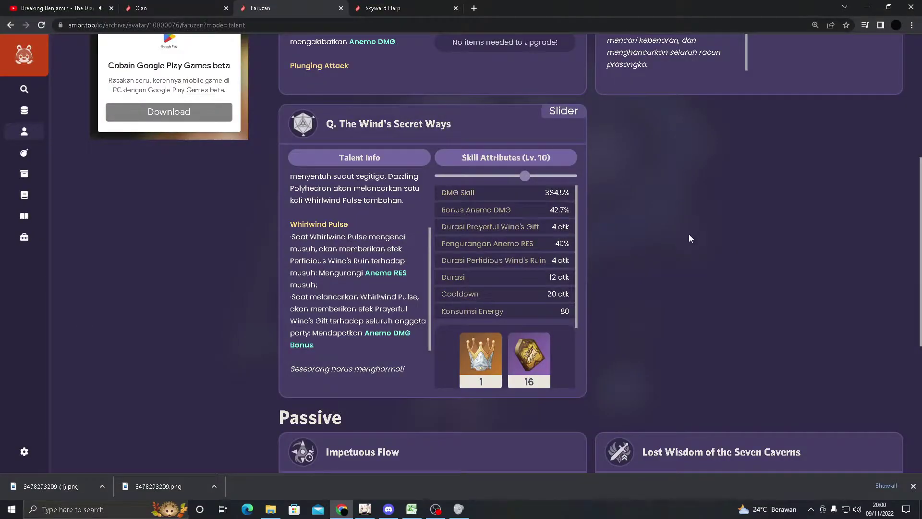
scroll(691, 232, down, 4)
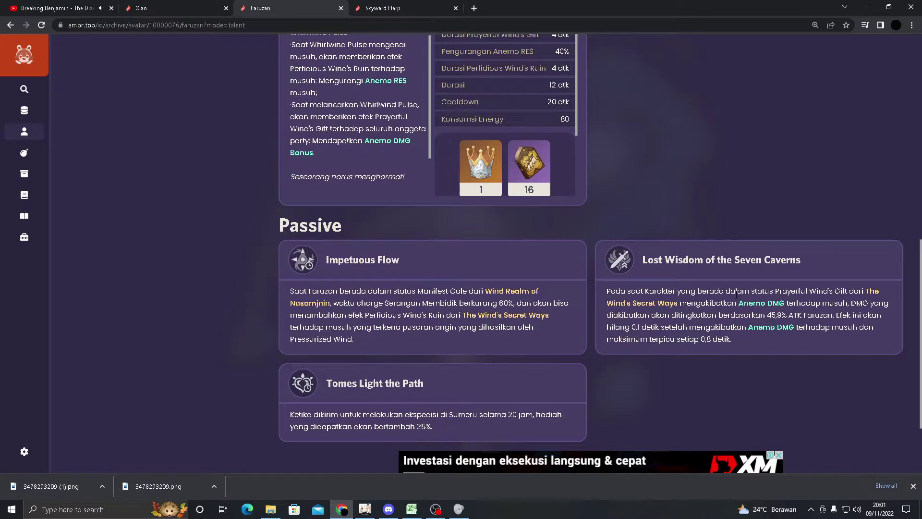
mouse_move(788, 316)
mouse_down()
mouse_move(839, 328)
mouse_move(835, 315)
mouse_move(790, 316)
mouse_up()
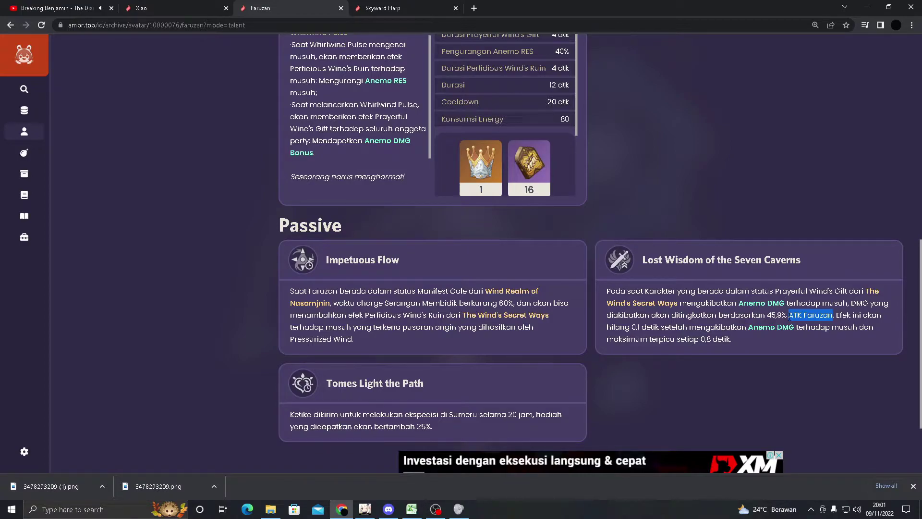
drag(788, 316, 821, 315)
click(820, 314)
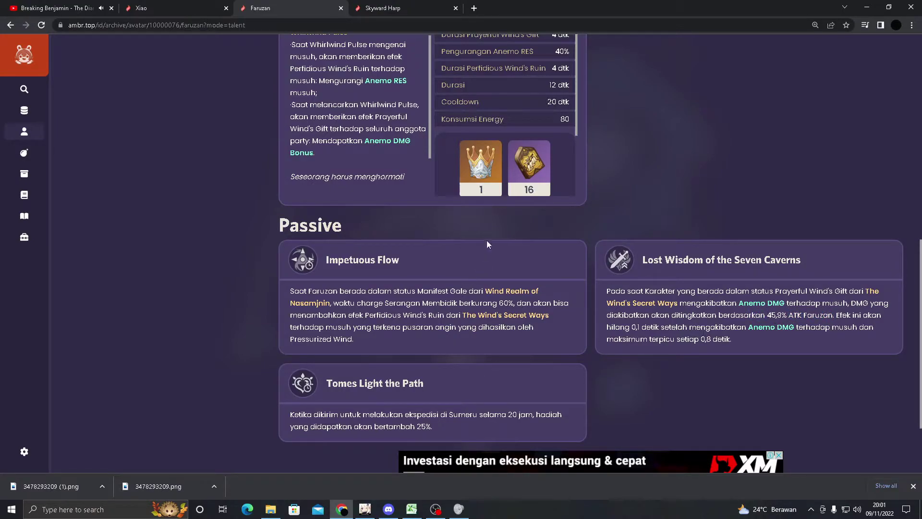
Step: Look up the Skyward Harp's base ATK and begin a formula in J9 of the Excel sheet with =674+
key(ctrl+Tab)
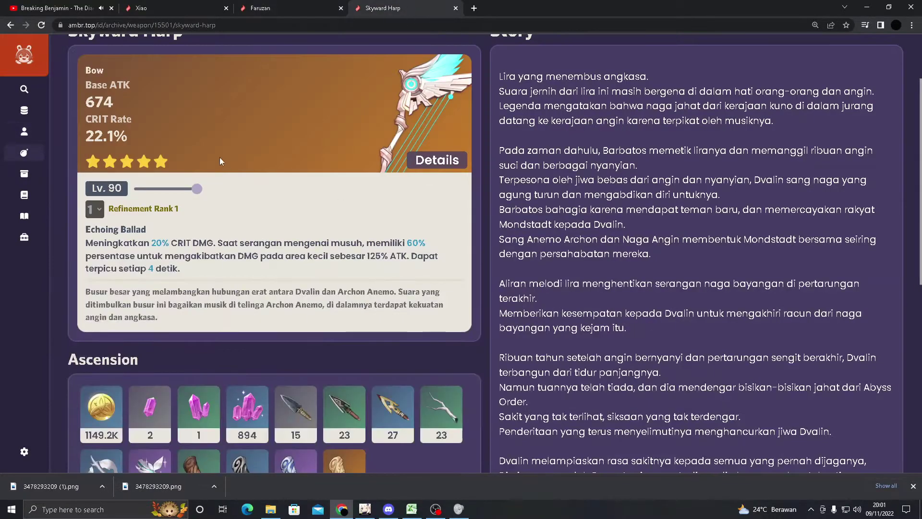
scroll(338, 145, up, 2)
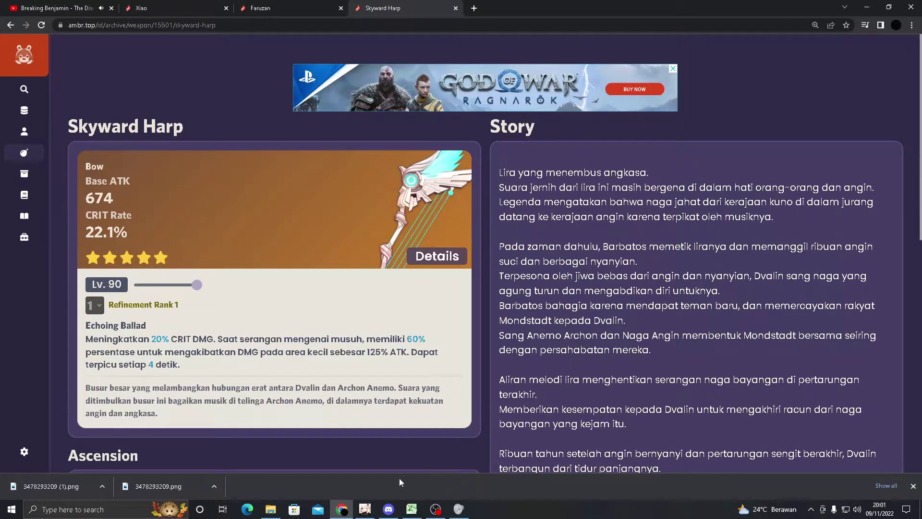
click(409, 514)
click(627, 273)
text(674)
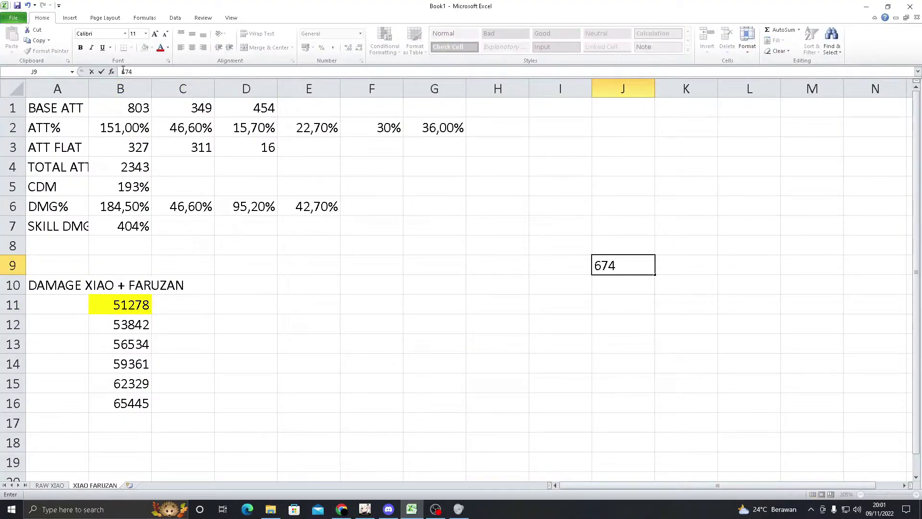
click(123, 71)
text(=)
click(247, 70)
Step: Look up Faruzan's level 90 base ATK on her Chrome profile page and complete Excel's J9 formula as =674+196
key(alt+Tab)
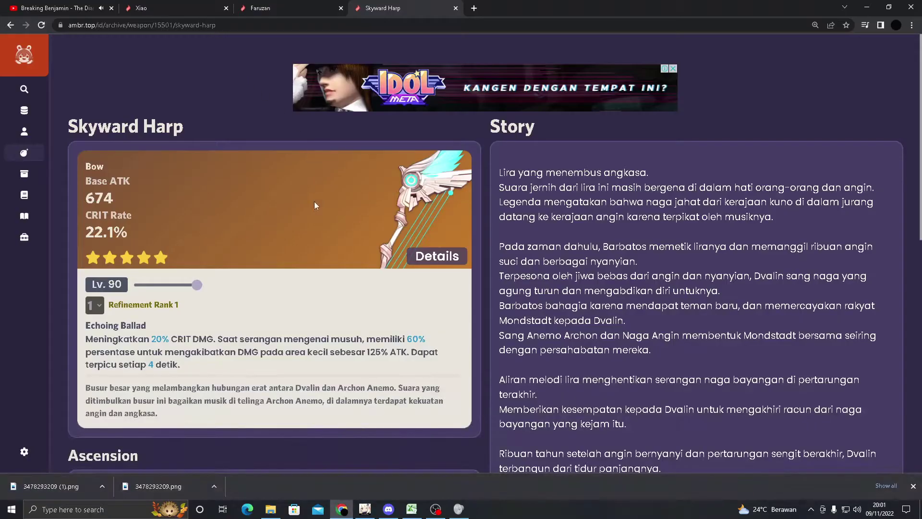
key(ctrl+shift+Tab)
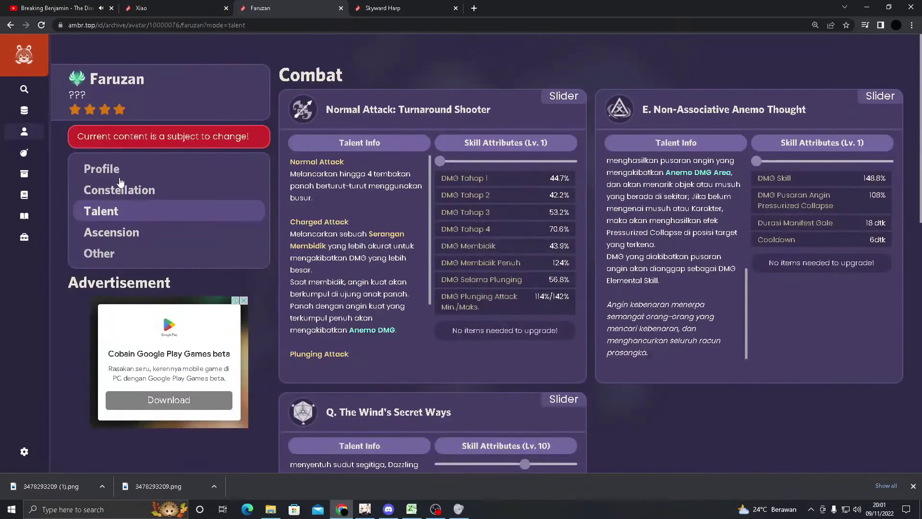
click(101, 168)
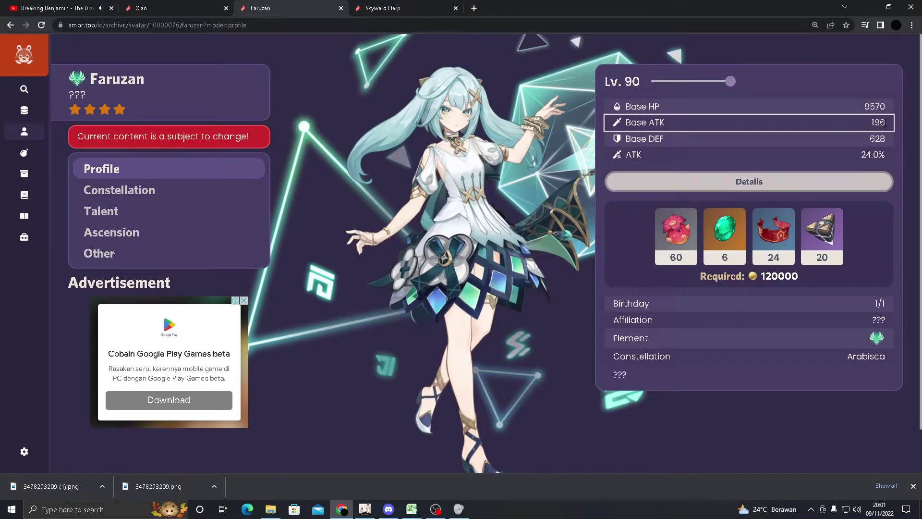
key(alt+Tab)
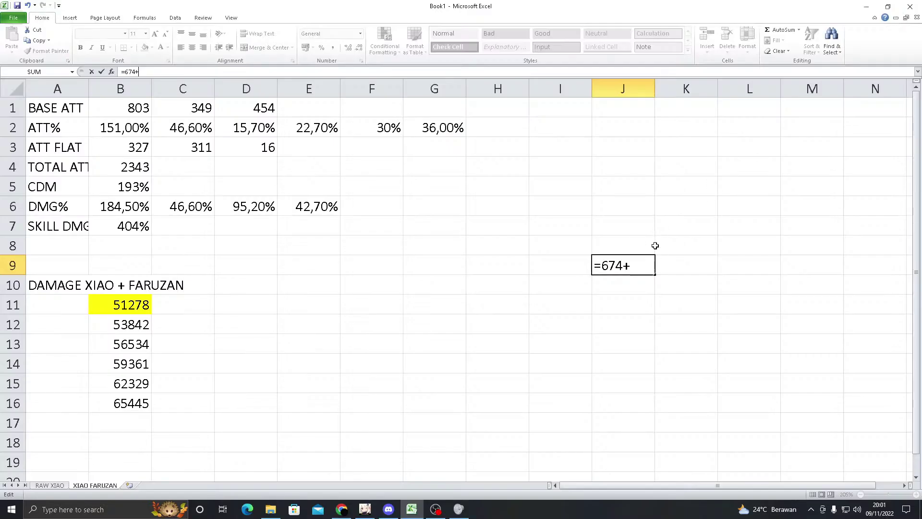
text(196)
click(516, 263)
click(617, 287)
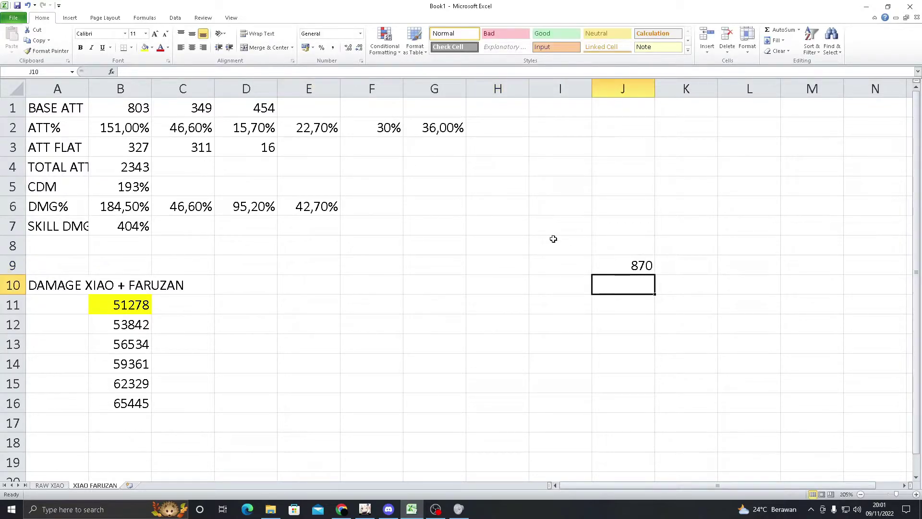
Step: Look up Faruzan's passive ATK percentage on her Chrome talent page and enter =J9*45,9% in Excel's J10
text(=)
click(634, 271)
key(alt+Tab)
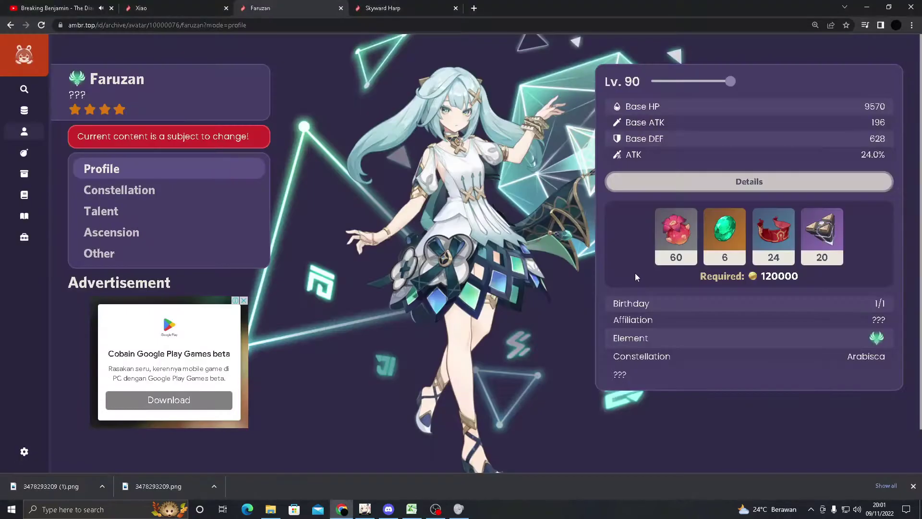
click(91, 212)
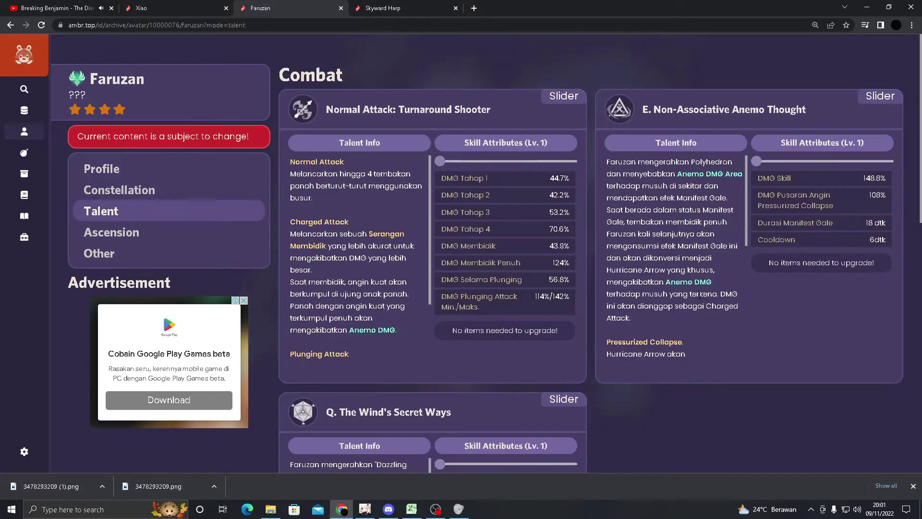
scroll(731, 403, down, 2)
scroll(740, 375, down, 5)
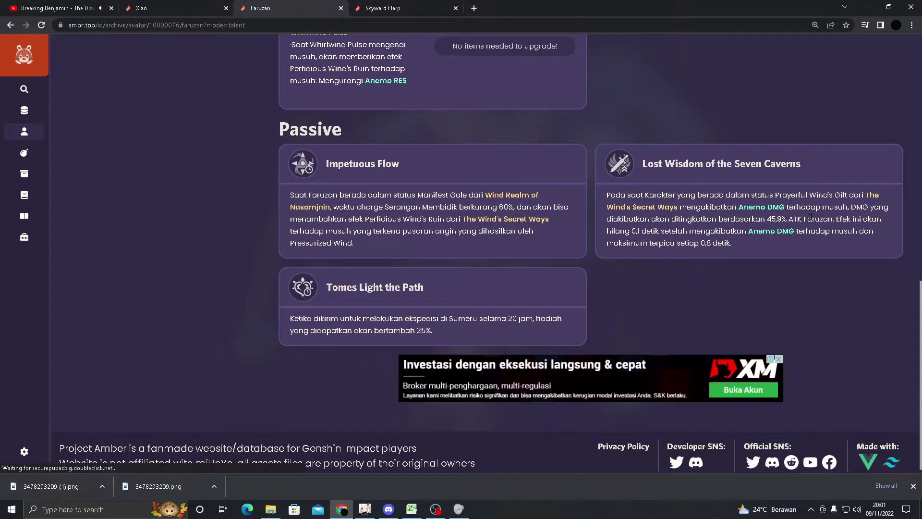
key(alt+Tab)
text(*45,9%)
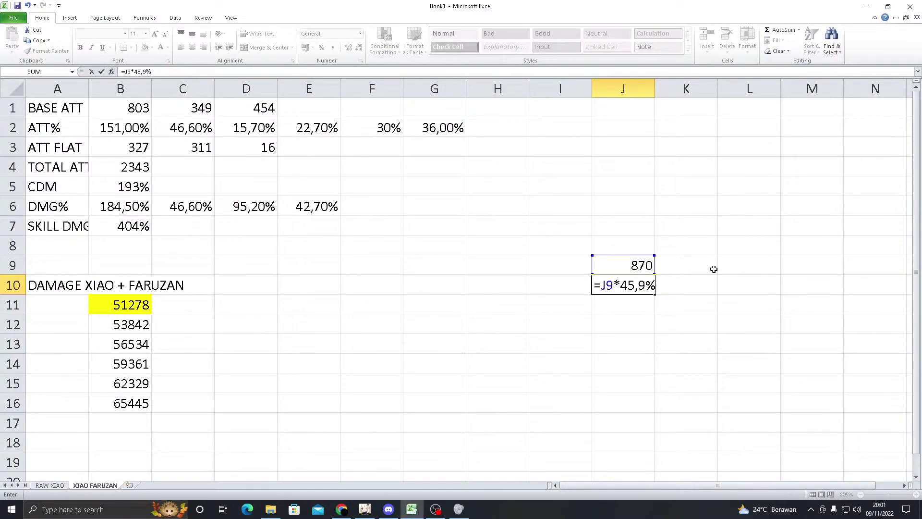
key(Return)
Step: Divide the J10 result by 100 with the formula =J10/100 in J11
click(654, 284)
key(Down)
text(=)
click(638, 284)
text(/100)
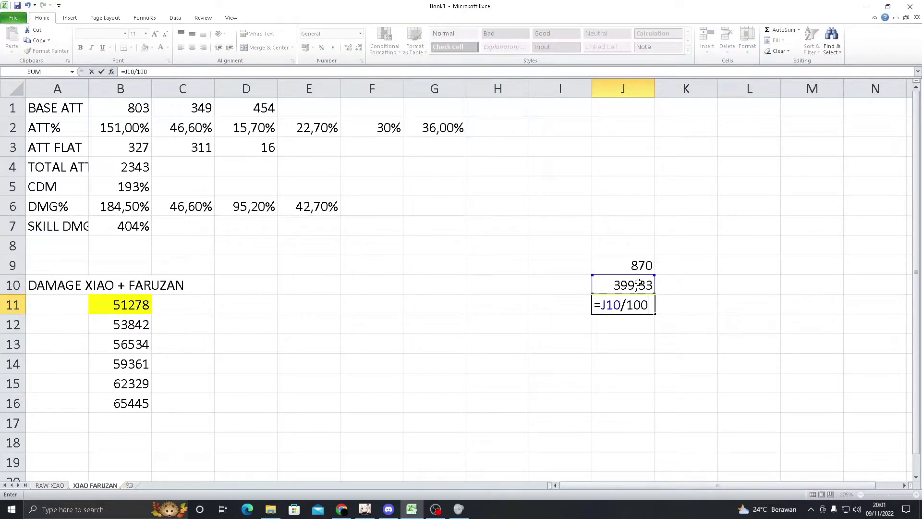
key(Return)
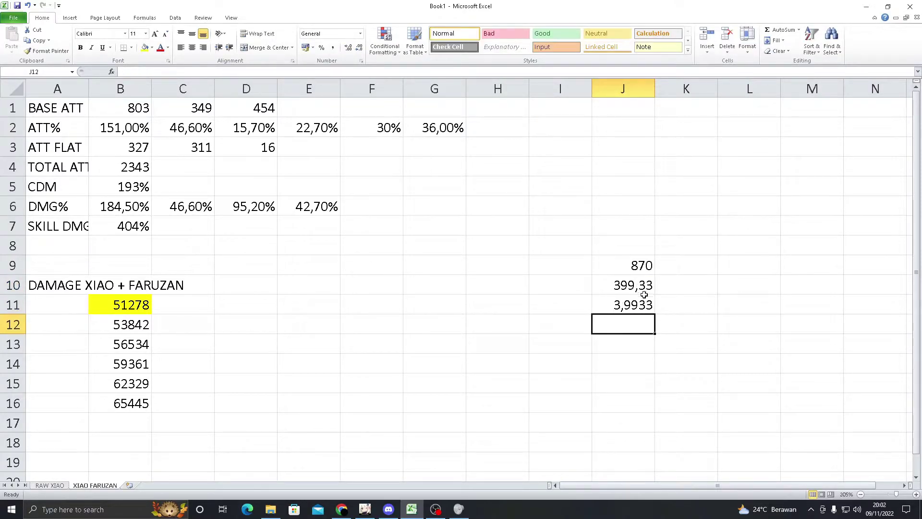
click(618, 310)
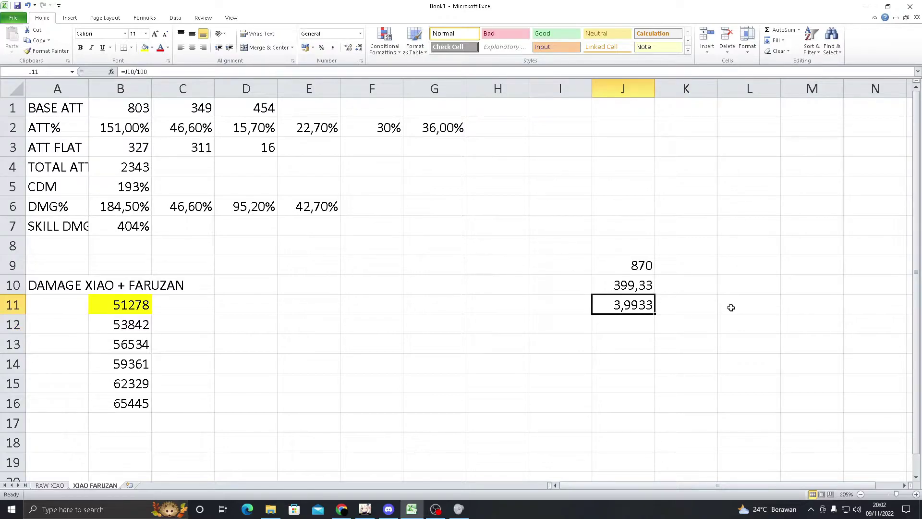
click(613, 324)
text(=)
click(628, 306)
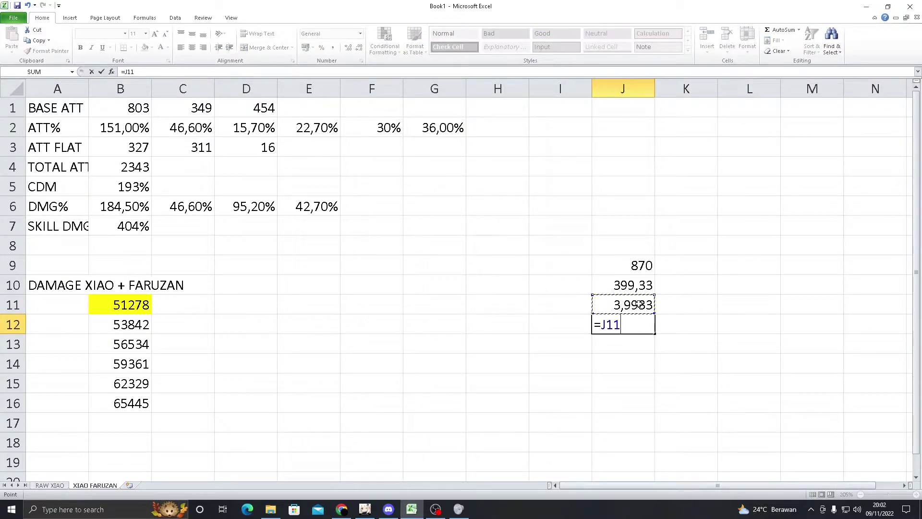
click(690, 325)
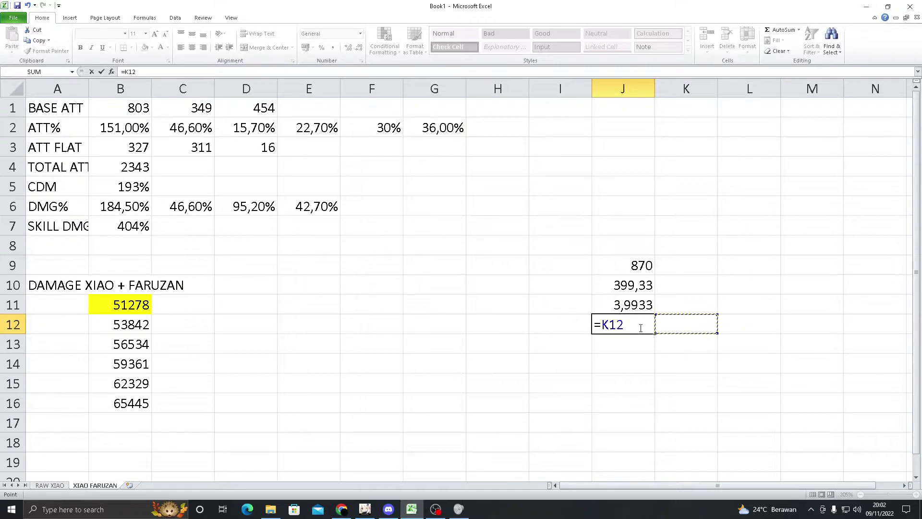
key(Escape)
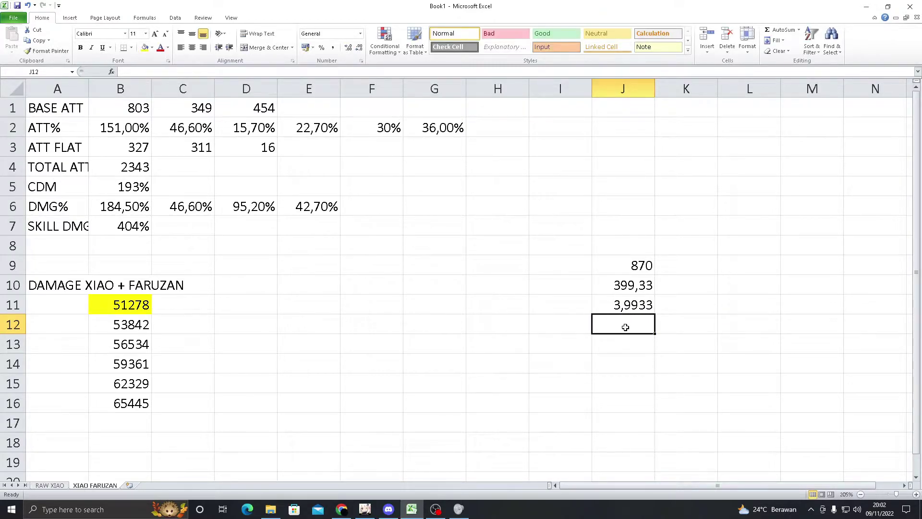
Step: Enter 3,99% in J12 and append the factor *(1+3,99%) to the damage formula in B11
text(3,99%)
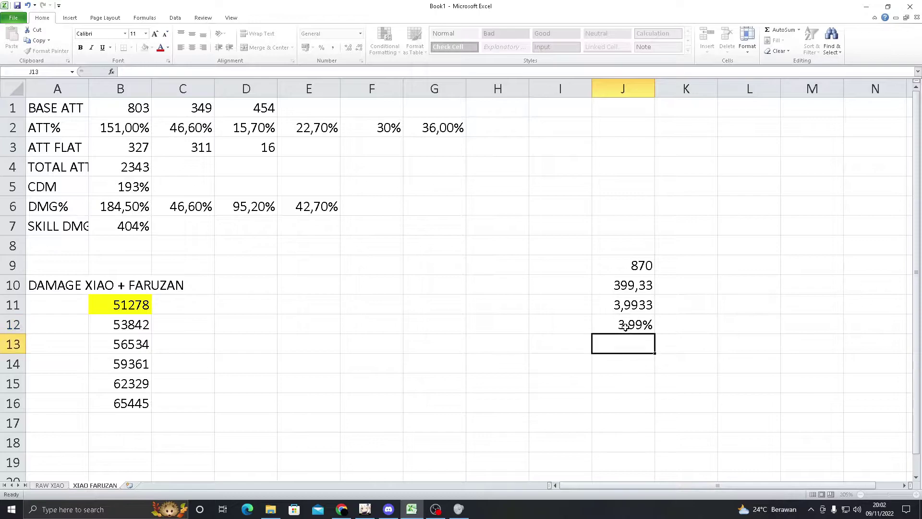
key(Return)
click(130, 305)
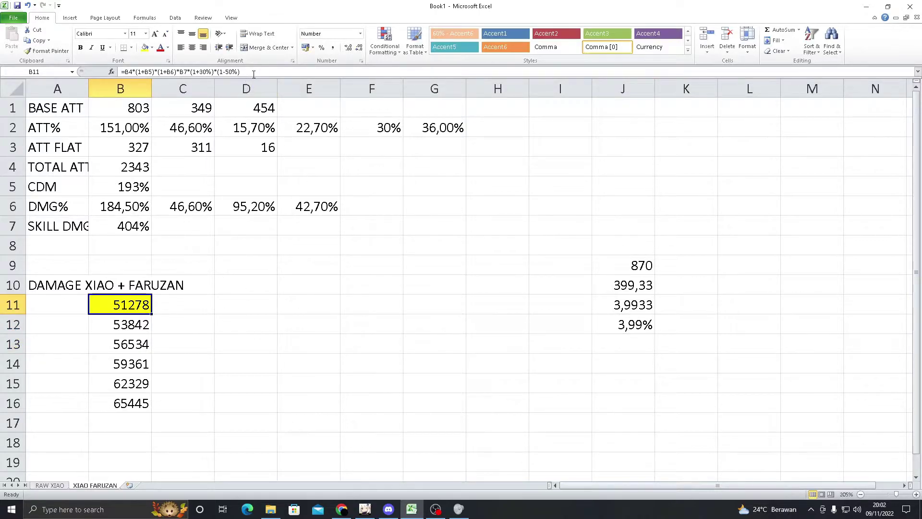
click(185, 305)
click(104, 305)
click(308, 72)
text(*)
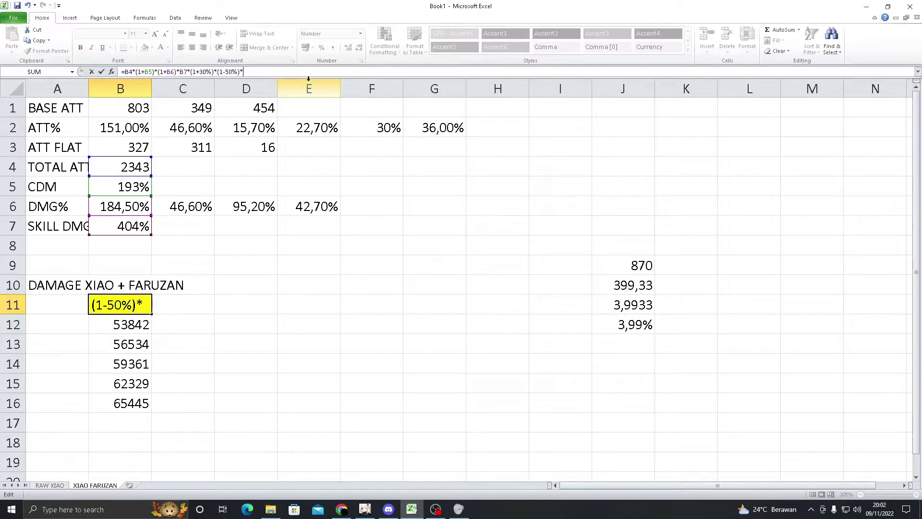
text((1+)
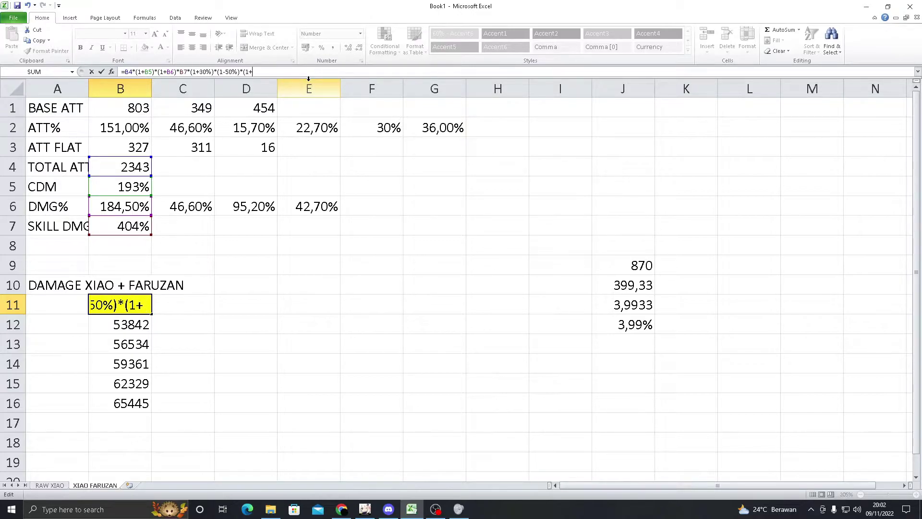
text(3)
text(%)
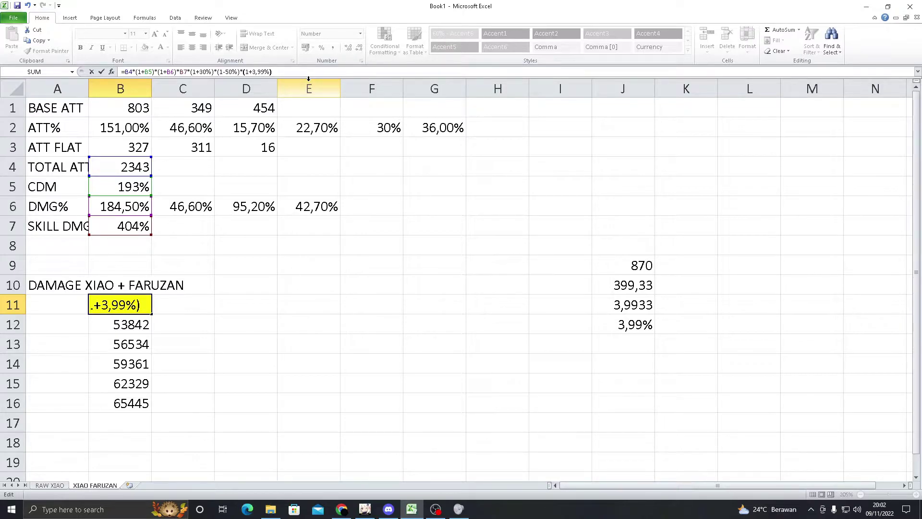
key(Return)
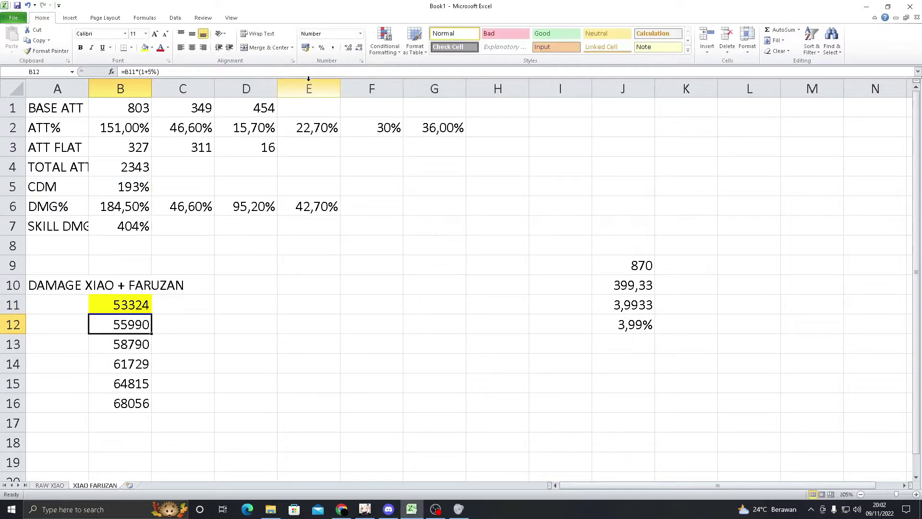
Step: Fill the damage cells B11:B16 with yellow
click(143, 308)
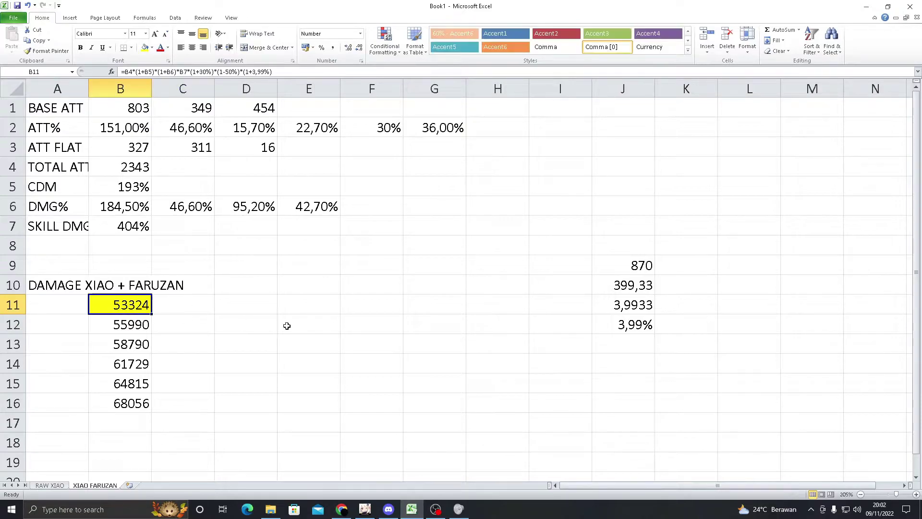
drag(128, 308, 130, 403)
click(144, 47)
click(307, 304)
Step: Label the first damage value by entering DMG 1 in A11
click(50, 303)
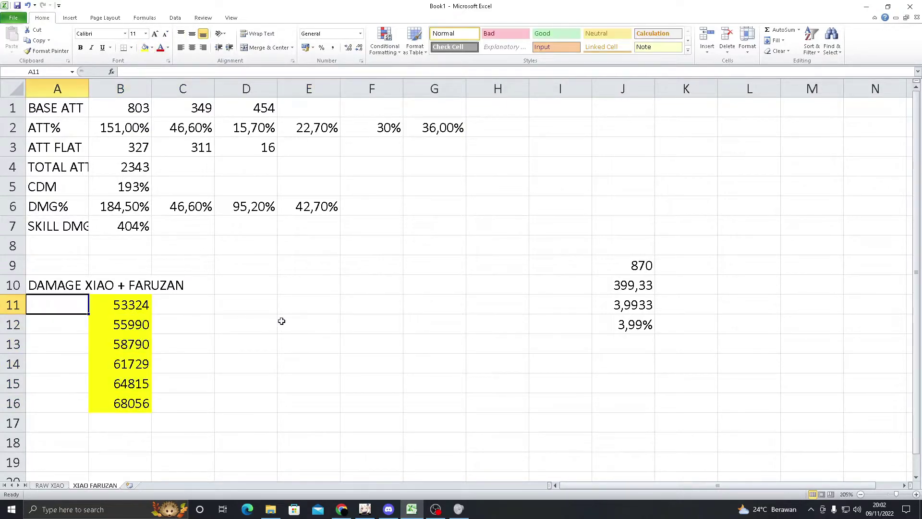
text(DM)
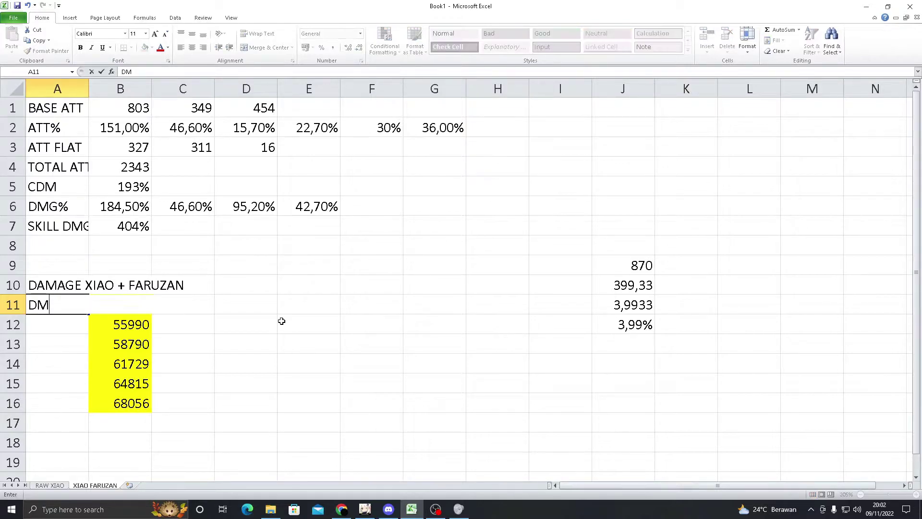
text(G 1)
key(Return)
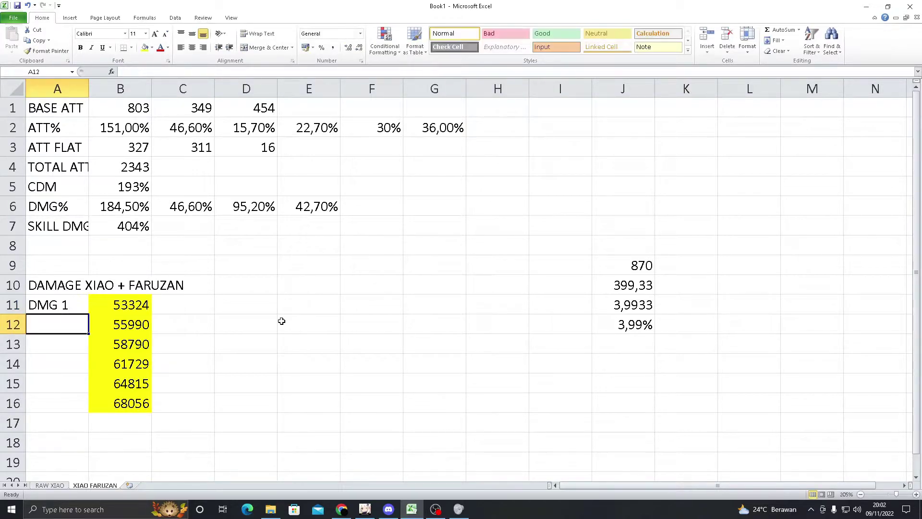
drag(66, 325, 70, 399)
click(63, 328)
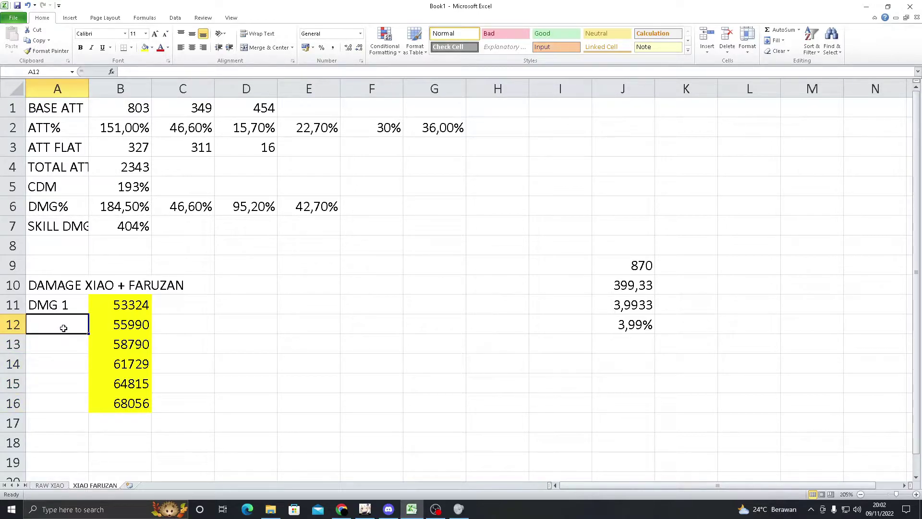
click(126, 324)
click(78, 324)
drag(139, 325, 144, 403)
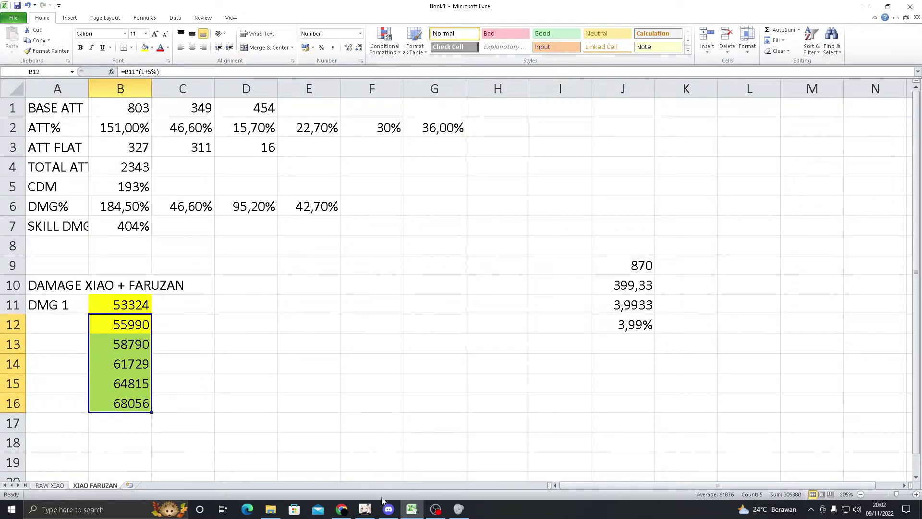
click(168, 325)
click(139, 328)
click(139, 403)
click(246, 325)
click(183, 325)
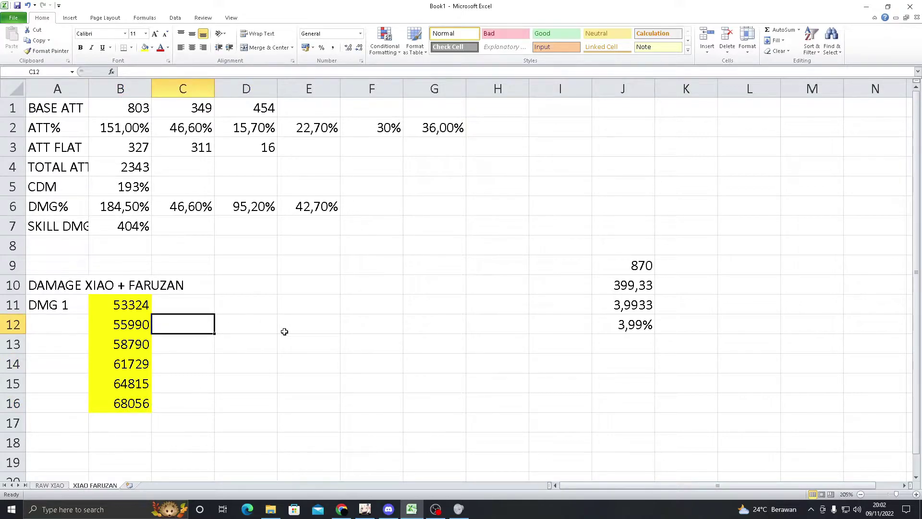
Step: Label the last damage value by entering DMG MAX in A16
click(81, 397)
text(DMG )
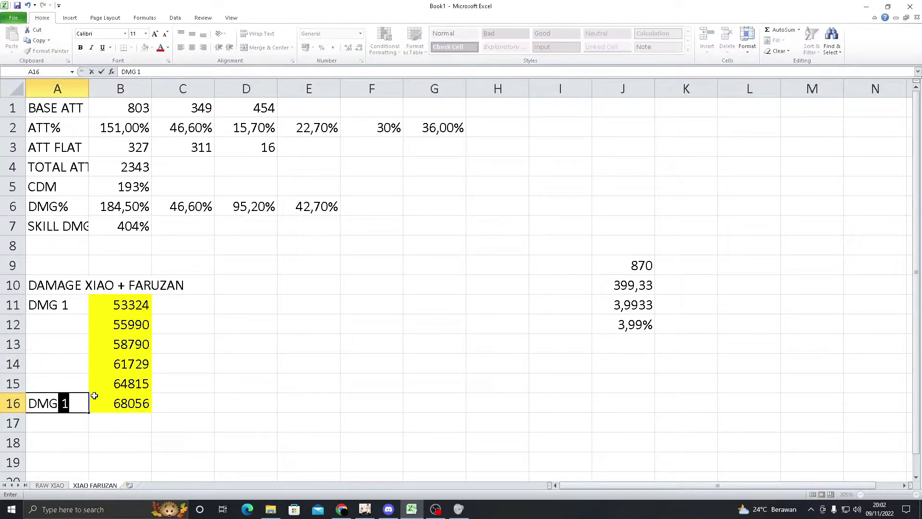
text(MAX)
key(Return)
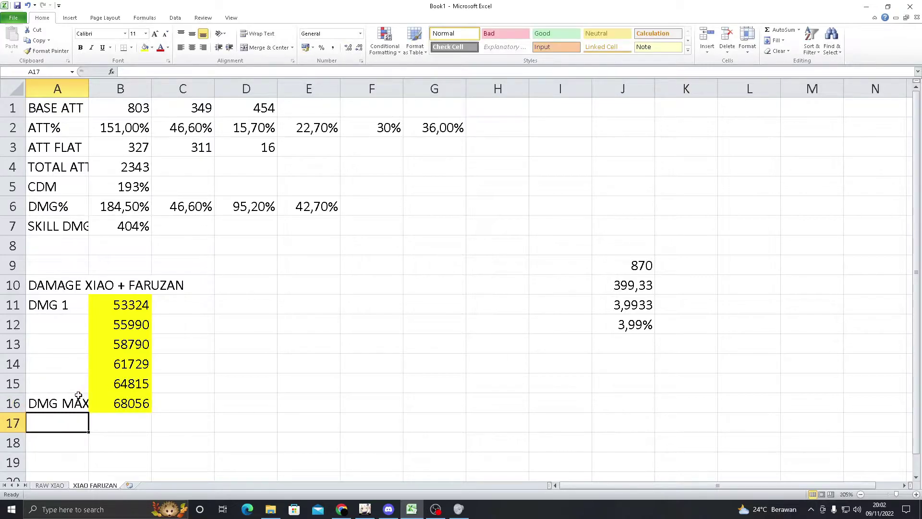
Step: Enter DMG 2 in A12 and fill the label series down to DMG 5 in A15
click(67, 328)
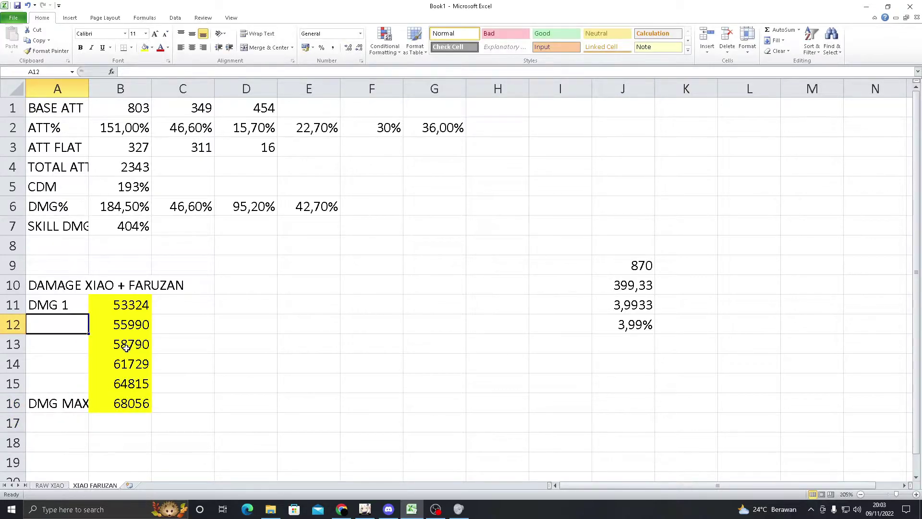
text(DMG 2)
click(121, 366)
click(77, 330)
drag(89, 333, 88, 393)
click(183, 383)
click(283, 358)
click(62, 410)
click(381, 338)
click(438, 266)
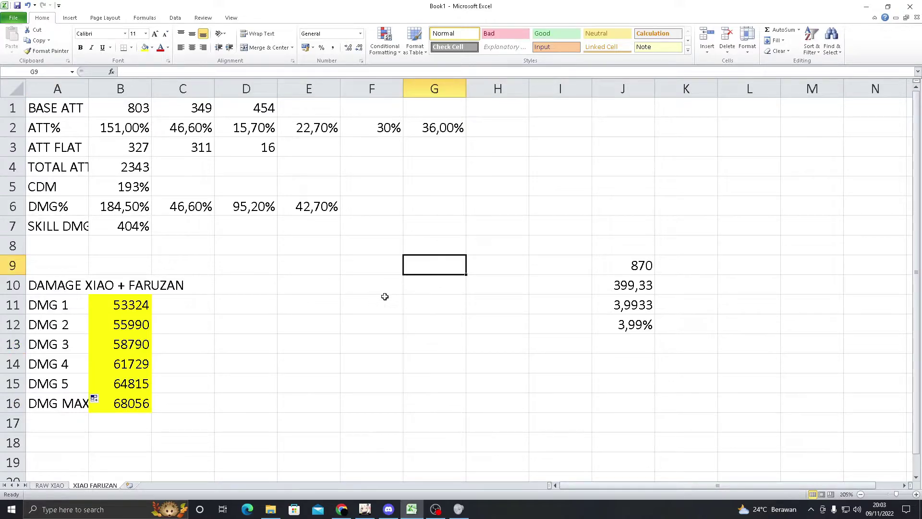
click(344, 365)
click(535, 327)
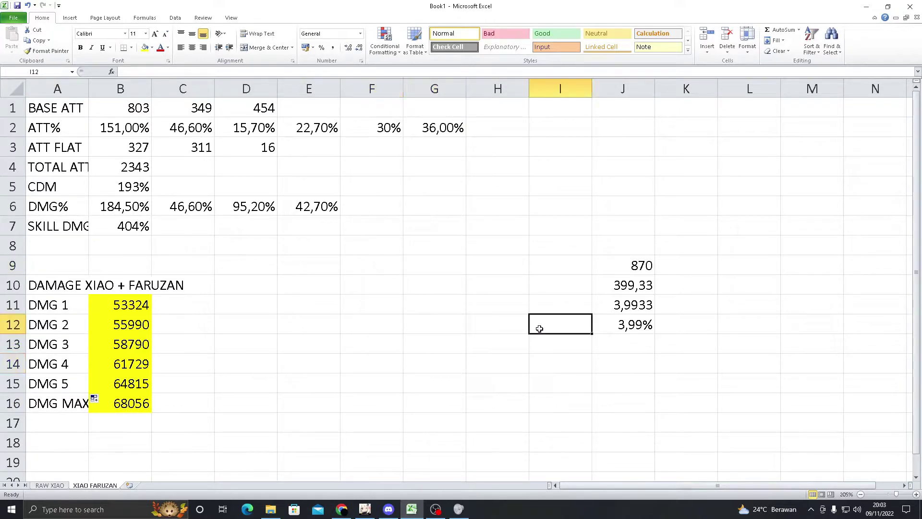
click(309, 331)
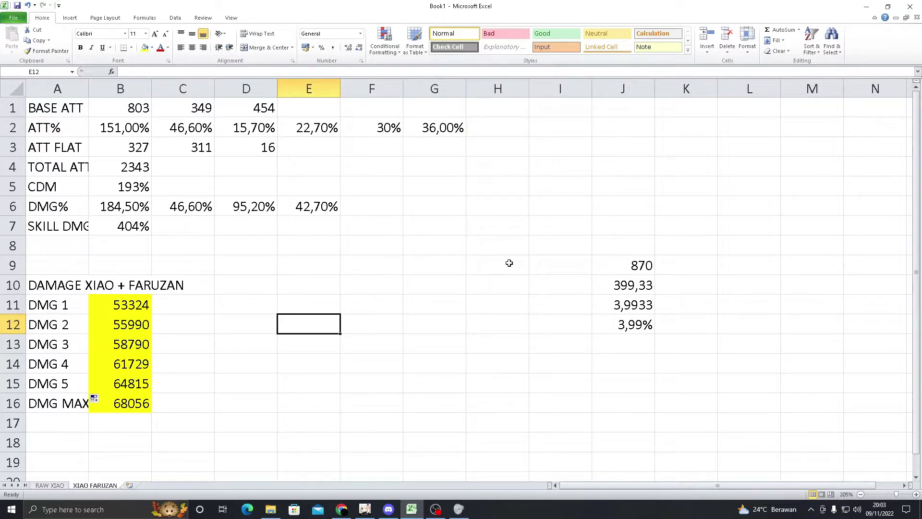
click(255, 303)
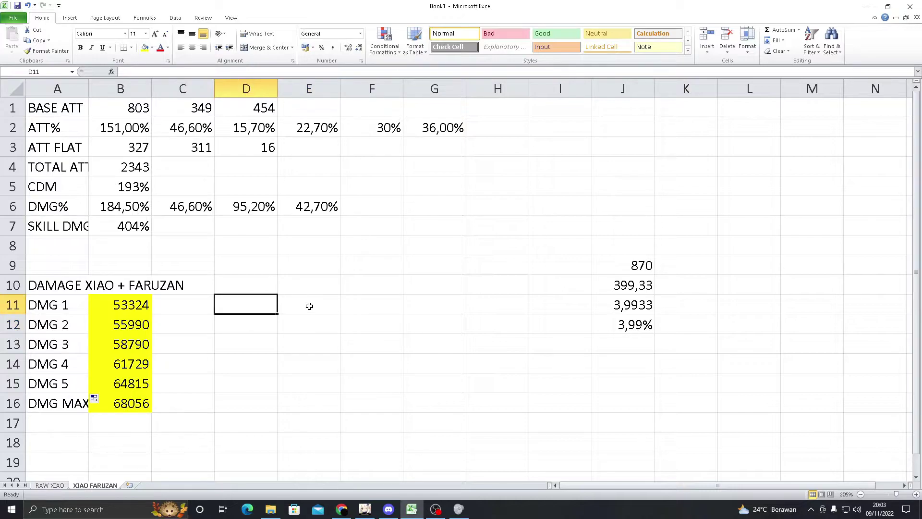
key(Left)
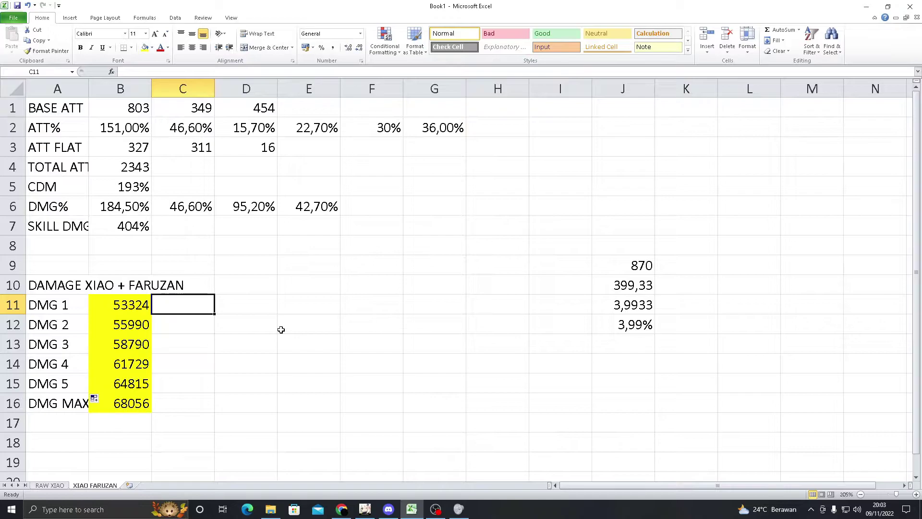
Step: Enter the heading SELISIH in E10 beside the Xiao and Faruzan damage table
click(307, 289)
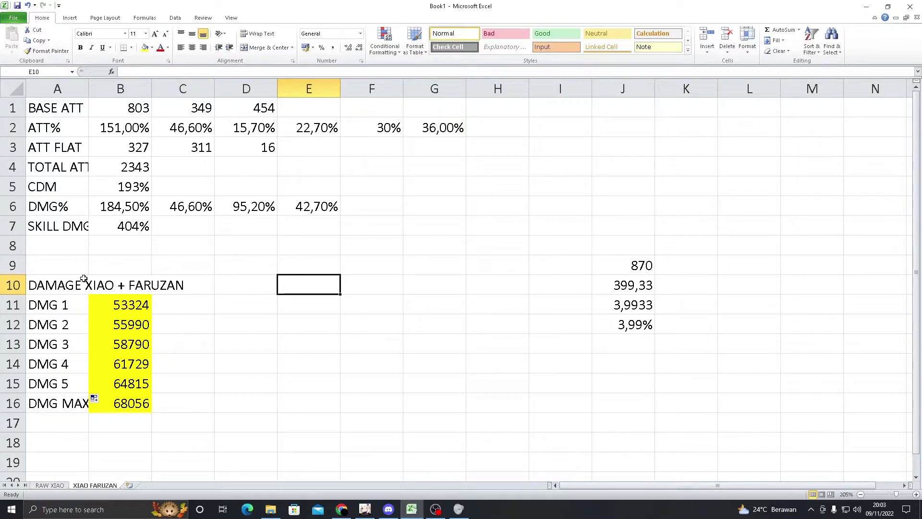
text(SRE)
key(BackSpace)
key(BackSpace)
text(ELISIH)
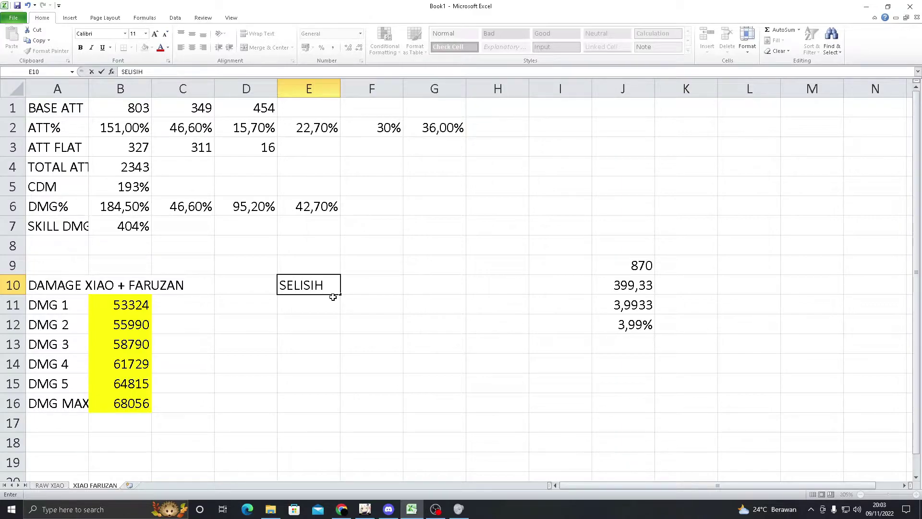
key(Return)
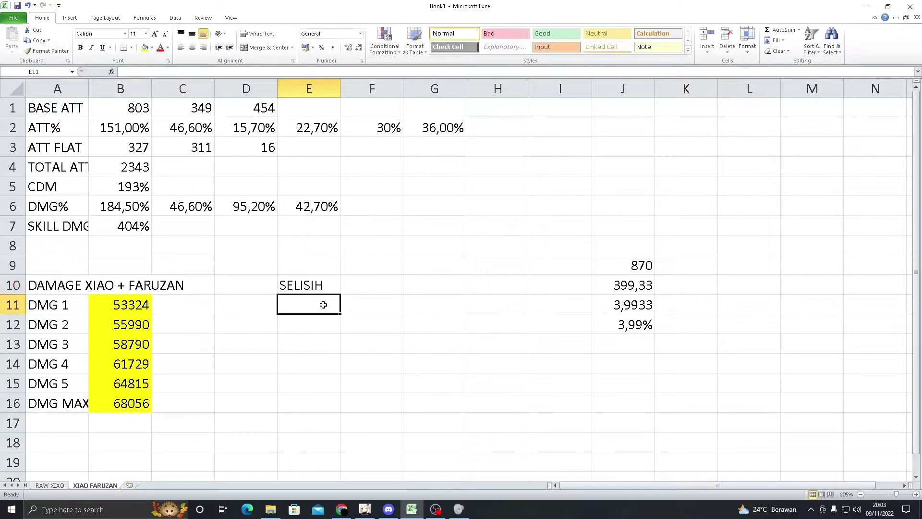
Step: Enter a formula in E11 subtracting B12 of the RAW XIAO sheet from B11, and check it against that sheet
text(=)
click(148, 303)
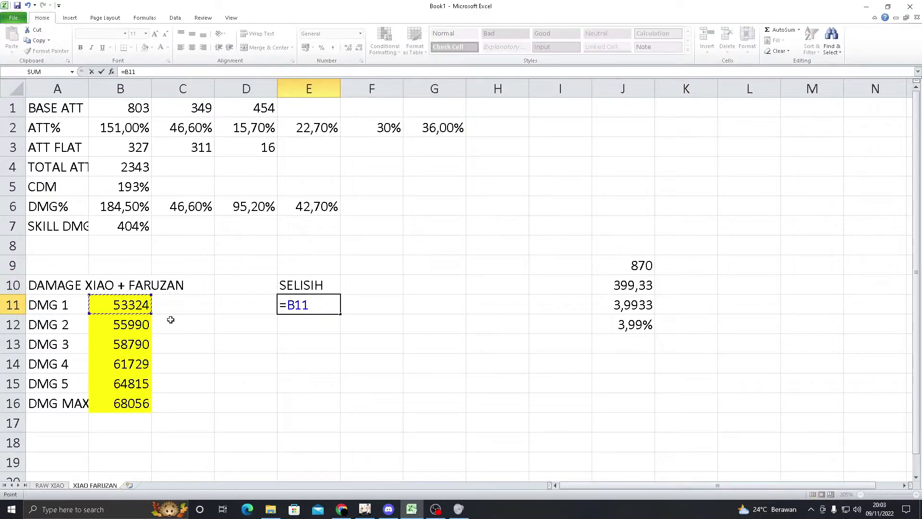
click(57, 485)
click(140, 321)
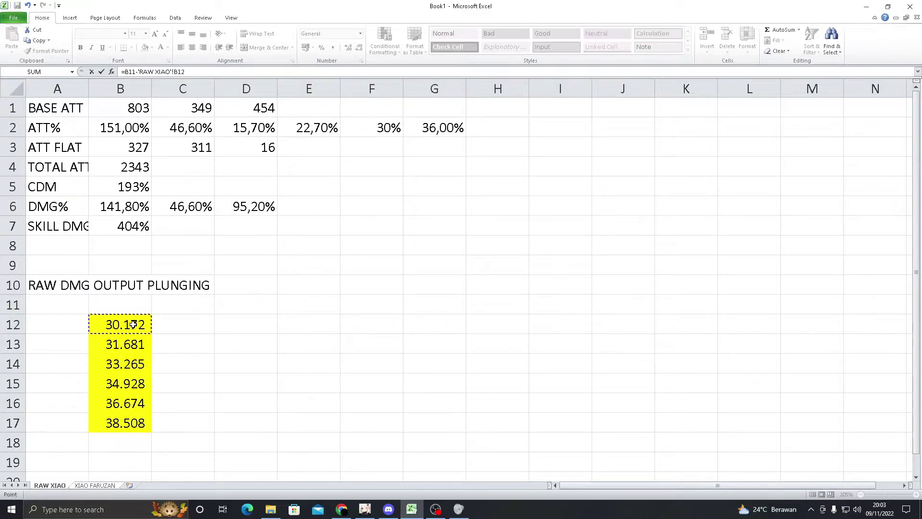
key(Return)
click(313, 311)
click(50, 485)
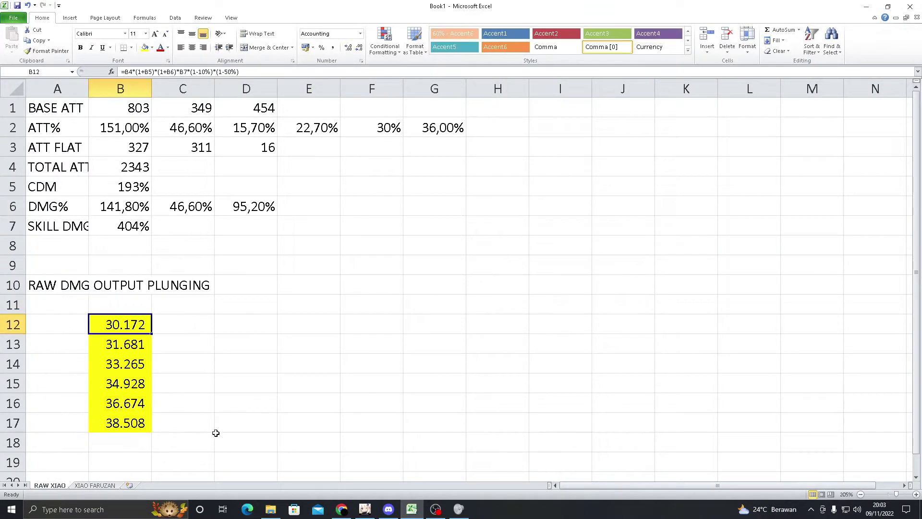
click(112, 485)
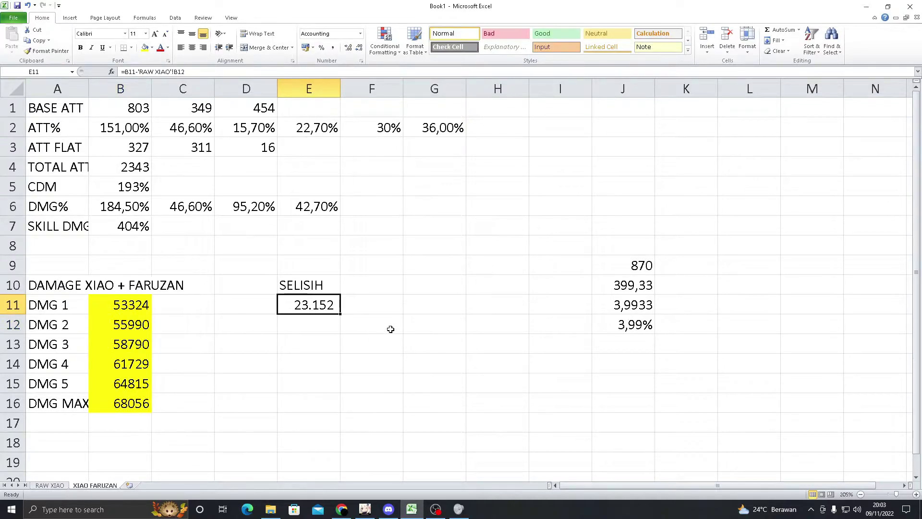
Step: Fill the difference formula from E11 down to E16
click(306, 316)
click(320, 310)
drag(340, 313, 342, 409)
Step: Check that the DMG MAX difference formula in E16 refers to B17 on the RAW XIAO sheet
click(407, 360)
click(317, 403)
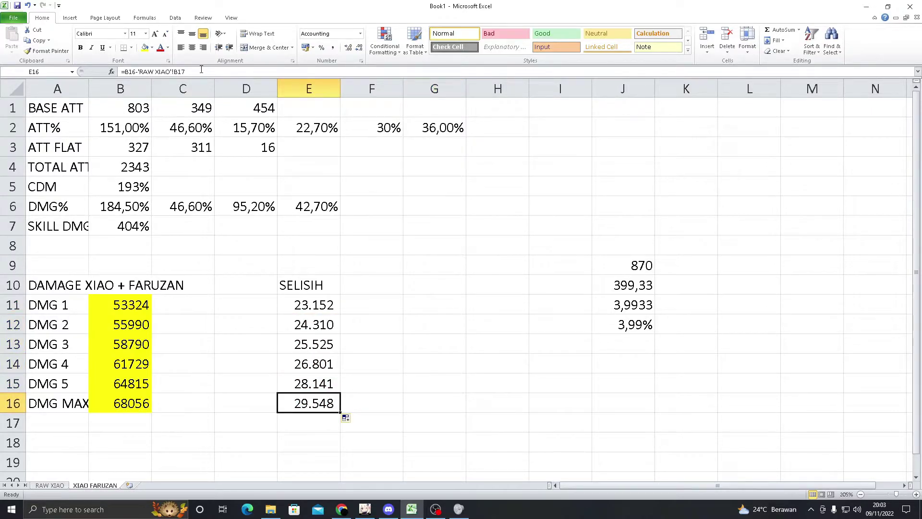
click(201, 70)
click(50, 485)
click(126, 423)
key(Return)
click(378, 335)
Step: Highlight the difference values in E11:E16 with a yellow fill
drag(317, 305, 317, 403)
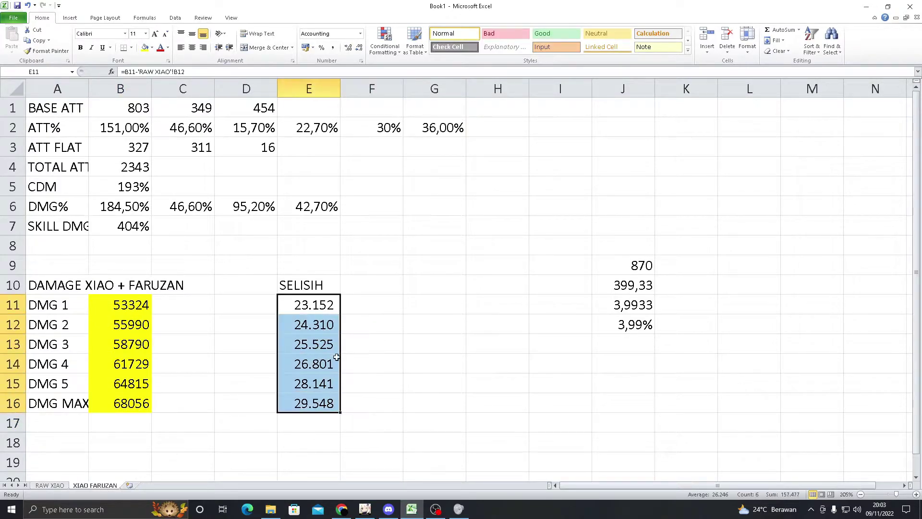
click(144, 47)
click(373, 297)
Step: Extend the heading in E10 to read SELISIH XIAO FARUZAN DAN RAW XIAO
click(331, 284)
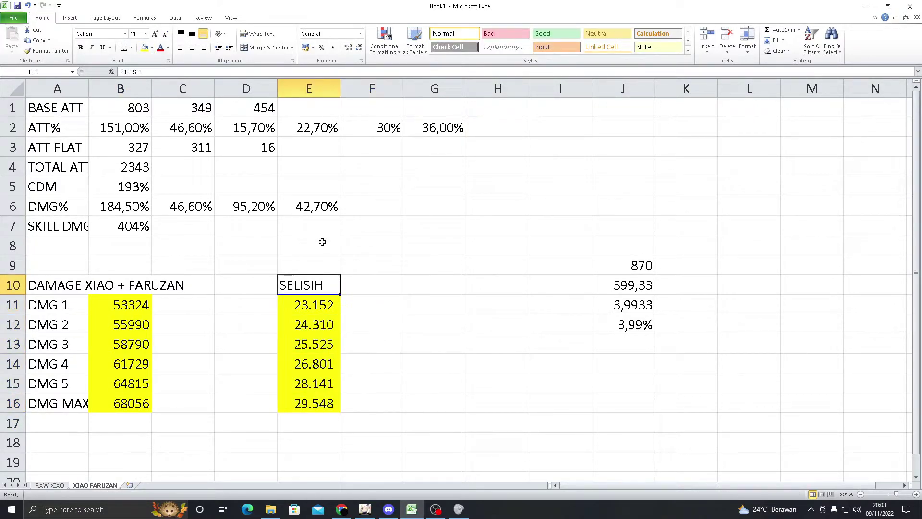
click(165, 72)
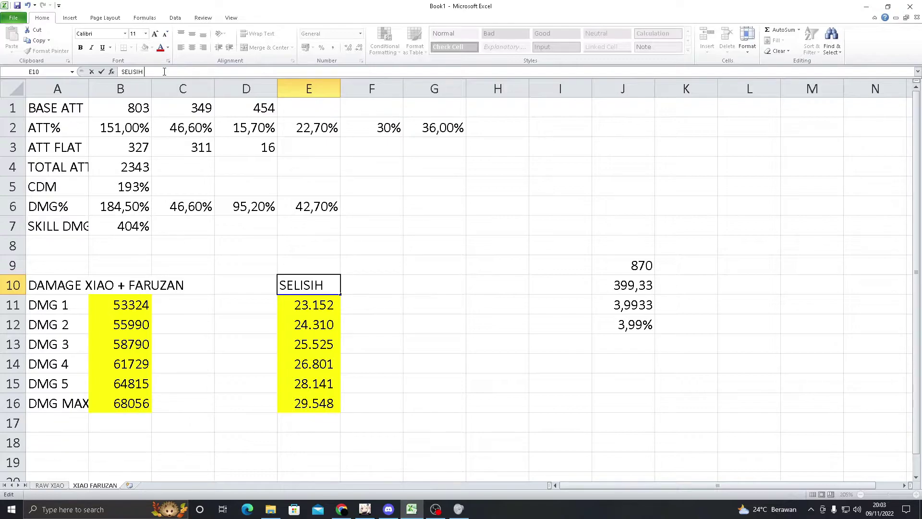
text(XIAO FARUZAN DAN)
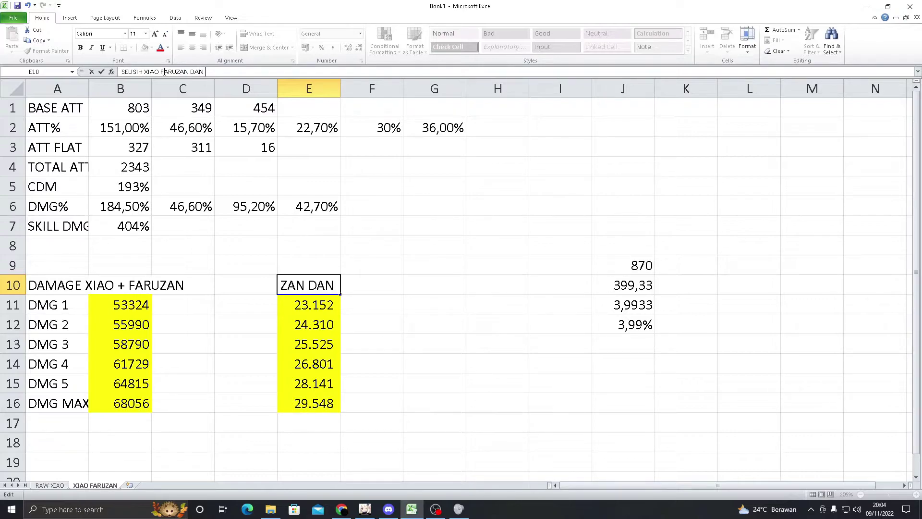
text( RAW XIAO)
key(Return)
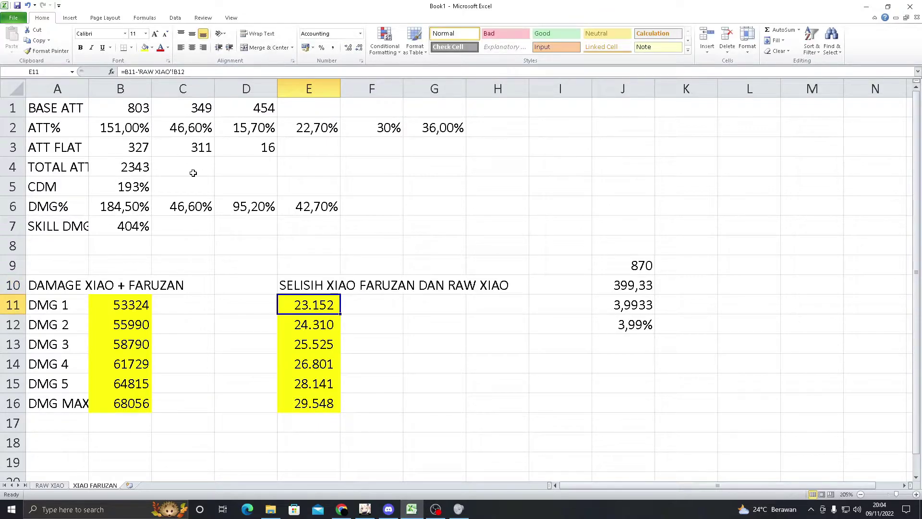
Step: Review the difference values in column E, especially those for DMG 5 and DMG MAX
key(Down)
key(Down)
key(Down)
key(Up)
click(366, 401)
key(Left)
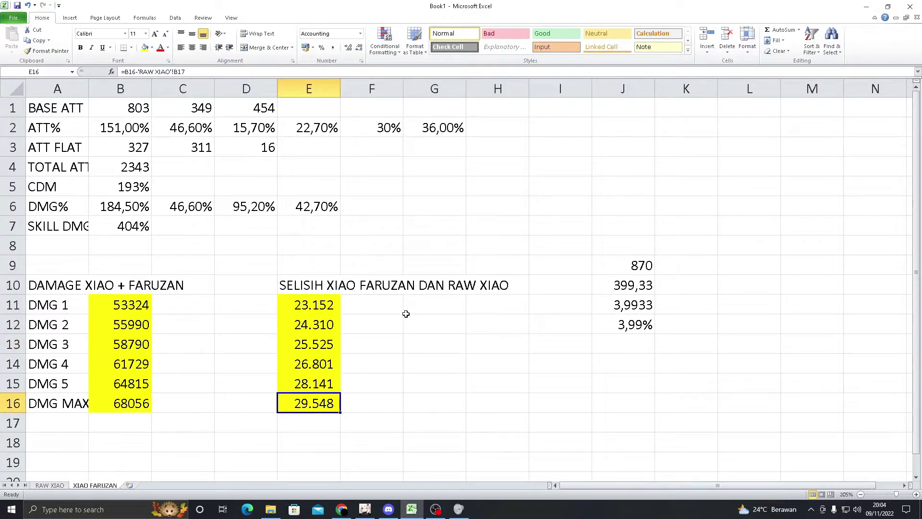
click(328, 386)
click(323, 403)
click(352, 385)
click(324, 386)
click(346, 404)
key(Left)
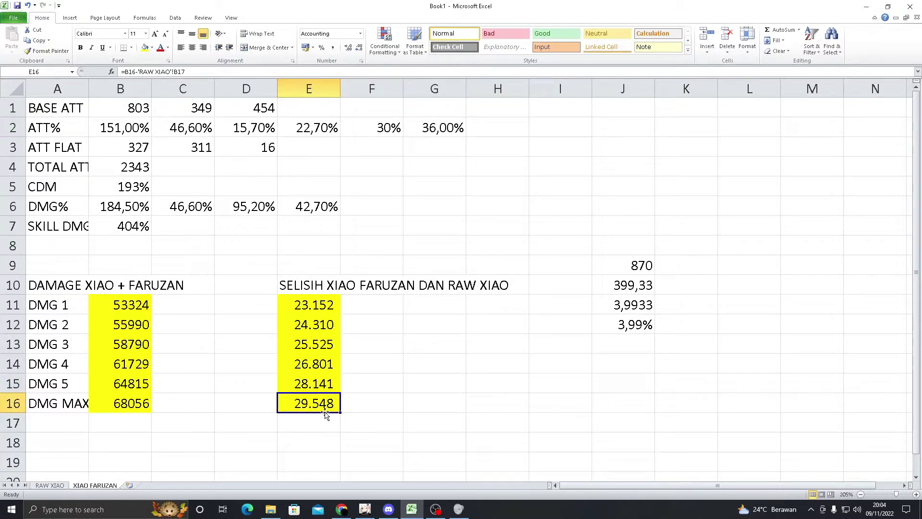
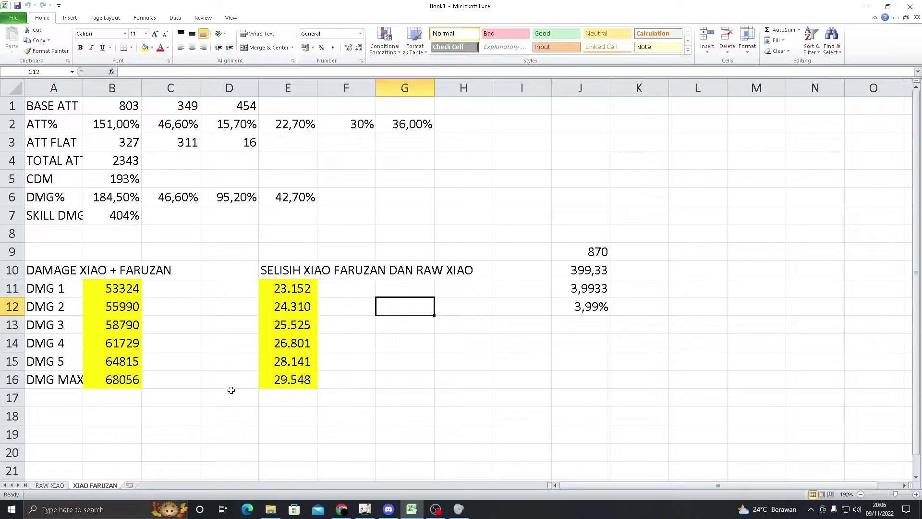
Step: Add a new worksheet named XIAO BENNET and return to the XIAO FARUZAN sheet
click(130, 485)
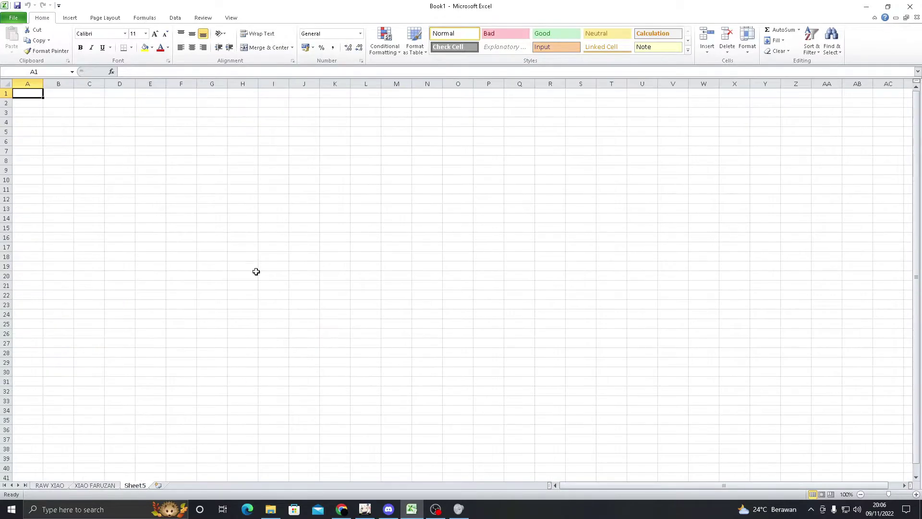
double_click(135, 486)
text(XIAO BENNET)
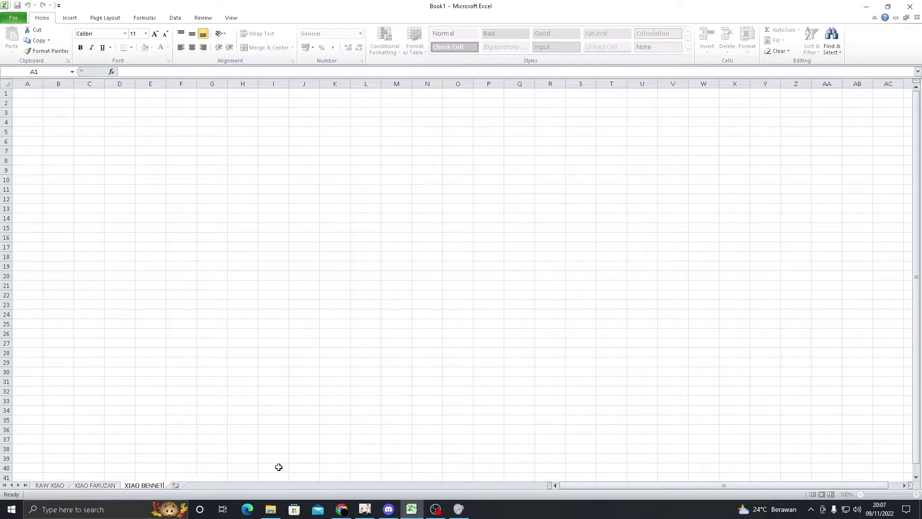
key(Return)
click(96, 486)
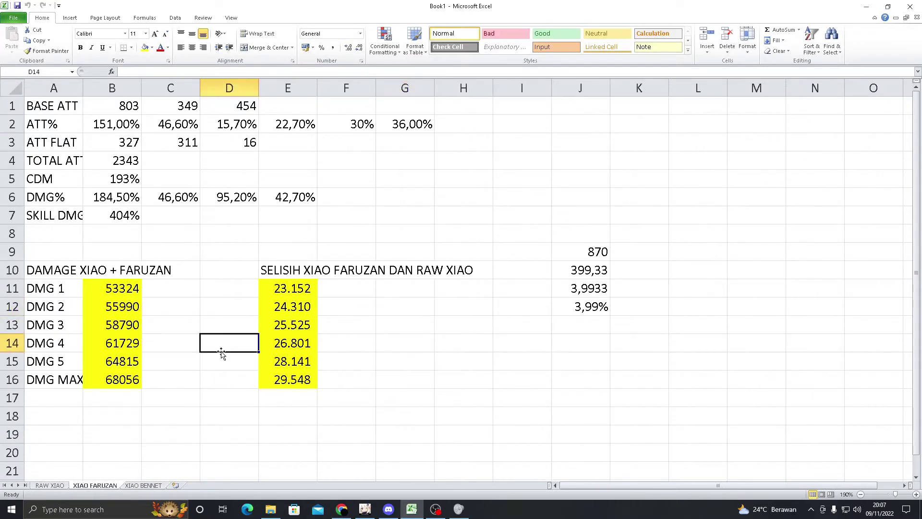
Step: Inspect the DMG 1 formula in cell B11 of the XIAO FARUZAN sheet
click(106, 270)
click(58, 271)
drag(60, 272, 114, 281)
click(115, 288)
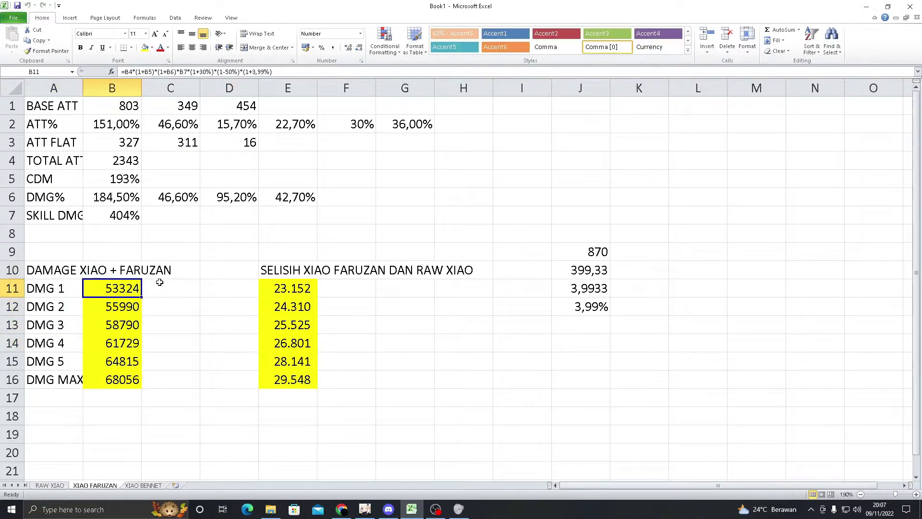
Step: Copy the stat table A1:H7 from the RAW XIAO sheet to cell A1 of the XIAO BENNET sheet
click(138, 487)
click(58, 477)
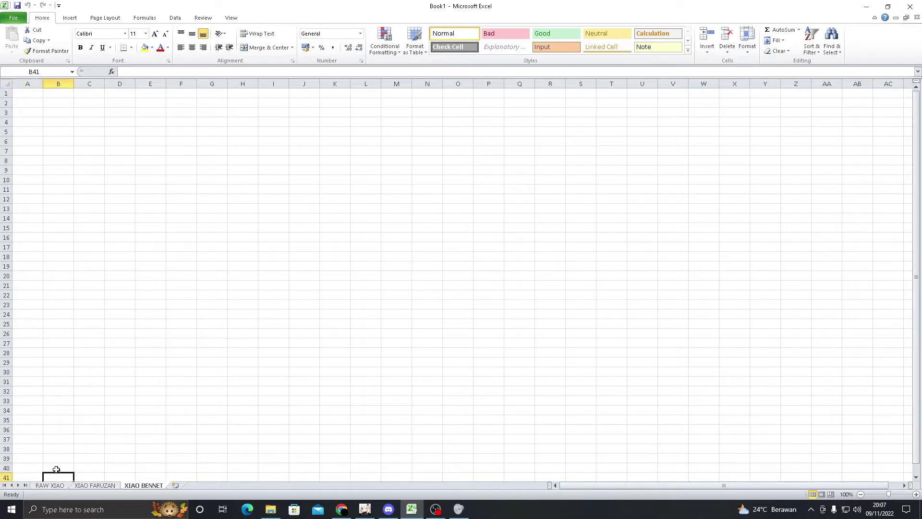
click(50, 486)
drag(39, 102, 501, 228)
key(ctrl+c)
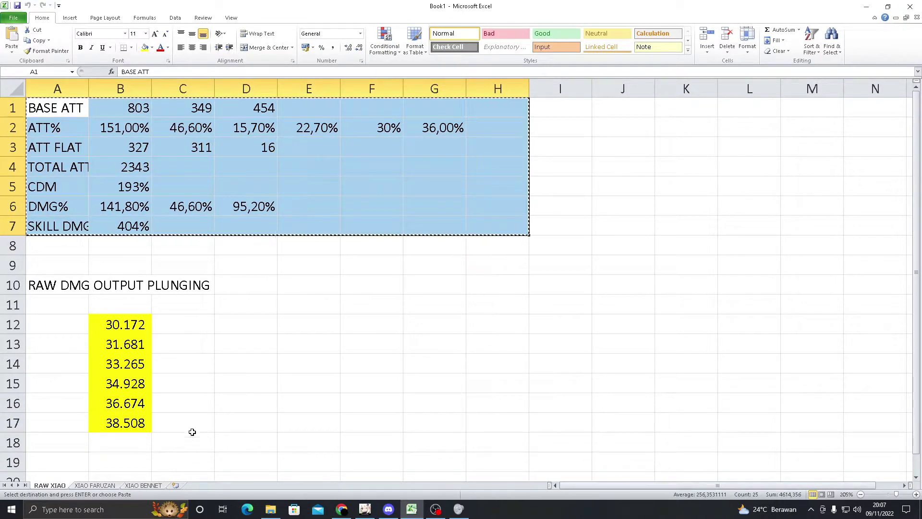
click(144, 485)
click(33, 94)
key(ctrl+v)
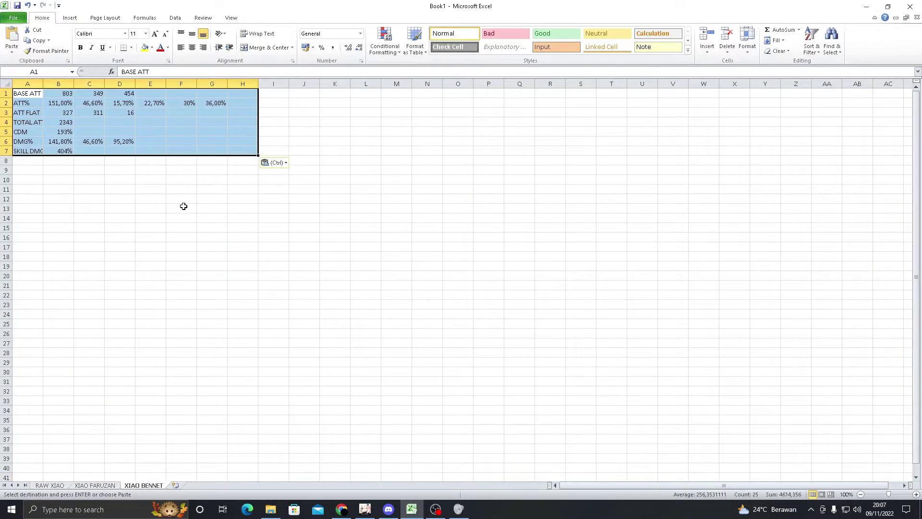
Step: Enter the heading "DMG XIAO + BENNET" in cell A10 of the XIAO BENNET sheet
ctrl+scroll(183, 204, up, 10)
click(342, 243)
key(Left)
click(399, 317)
click(72, 328)
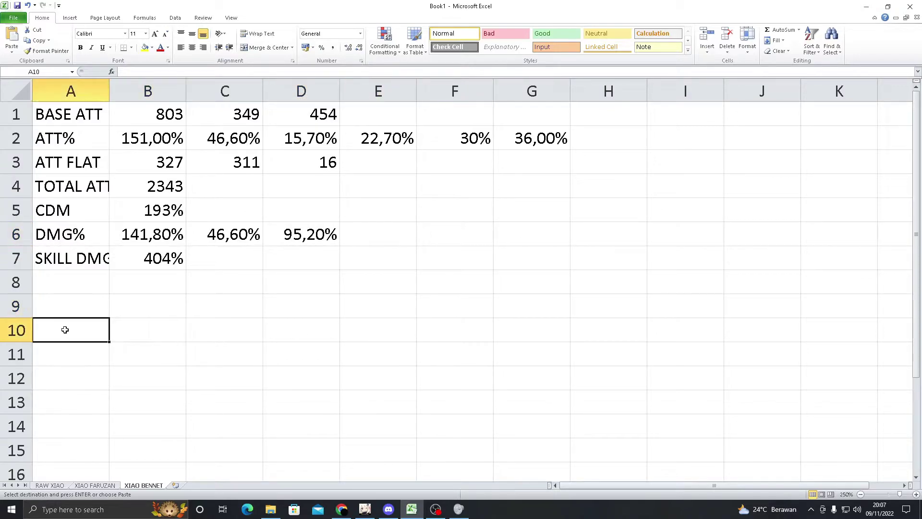
click(175, 340)
click(74, 327)
text(D)
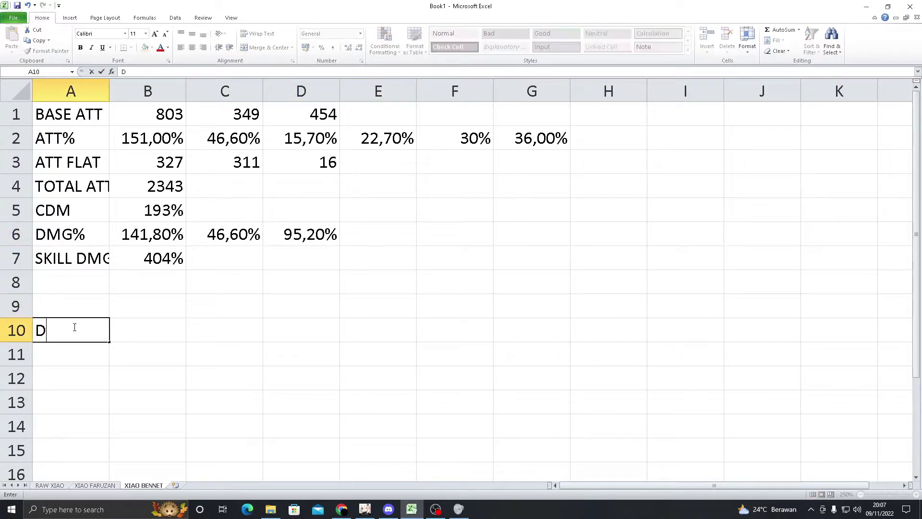
text(MG XIAO)
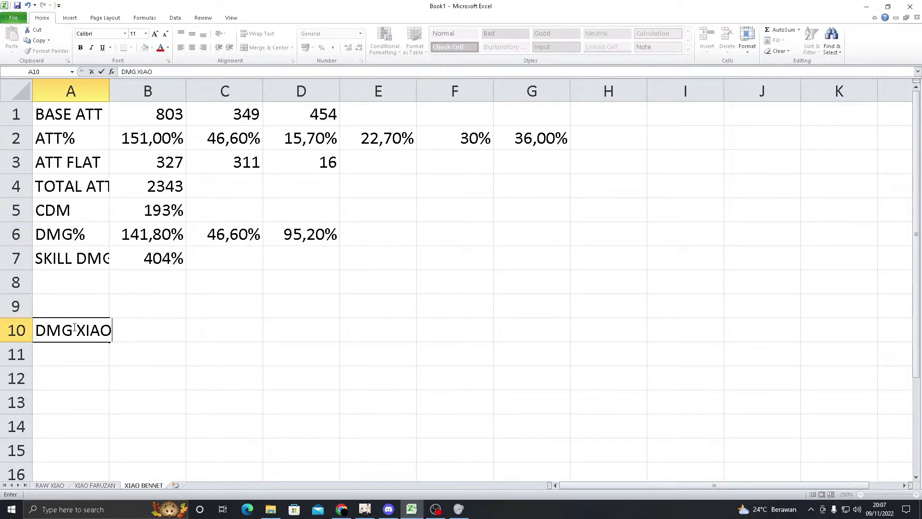
text( + BENNET)
key(Return)
click(74, 327)
key(Right)
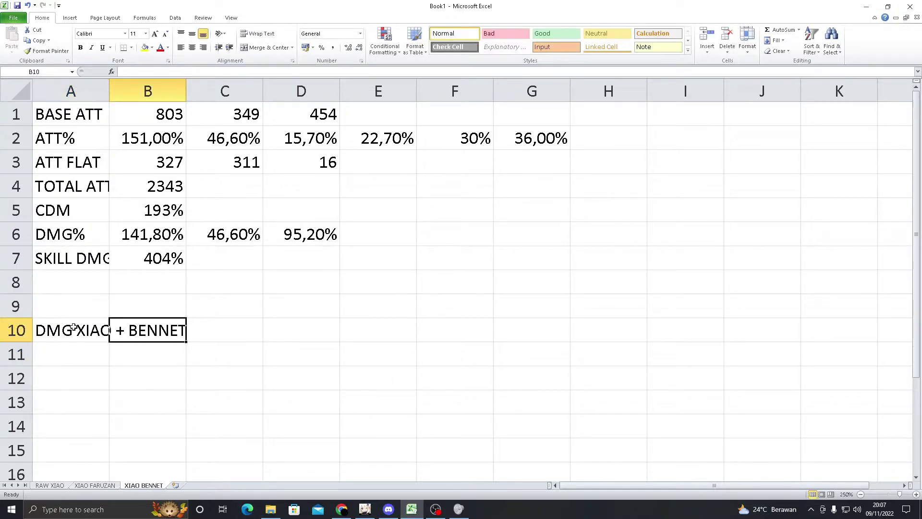
key(Down)
key(Up)
key(Right)
key(Right)
key(Right)
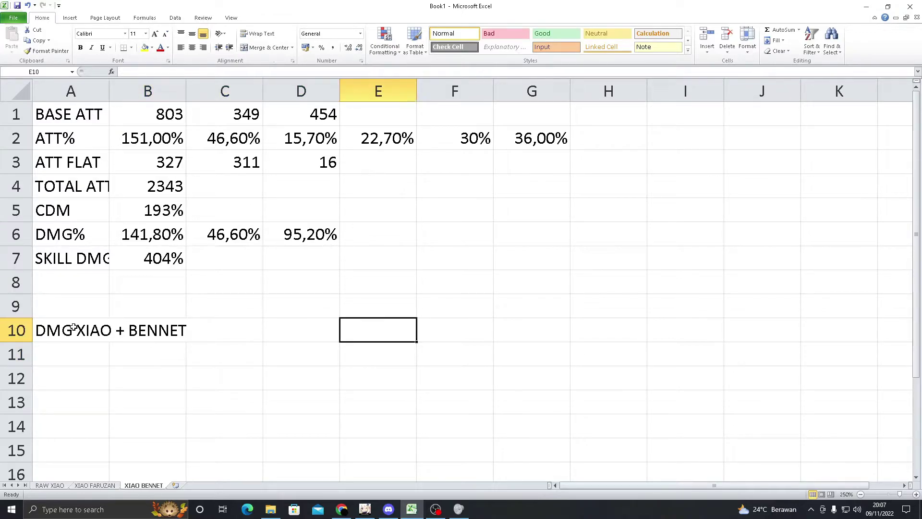
key(Left)
key(Left)
key(Left)
click(237, 313)
click(182, 329)
Step: Switch to Genshin Impact and view the weapon stats of the character Bennett
click(365, 509)
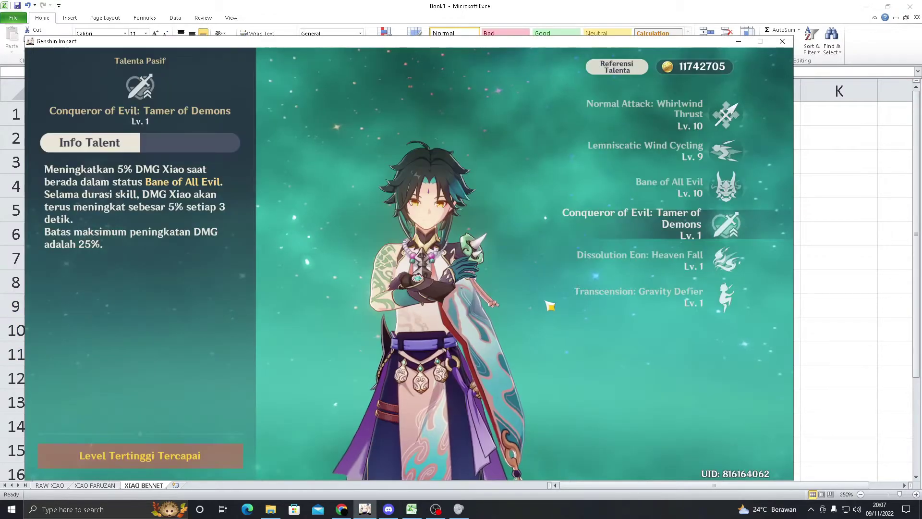
key(Escape)
click(288, 68)
click(115, 138)
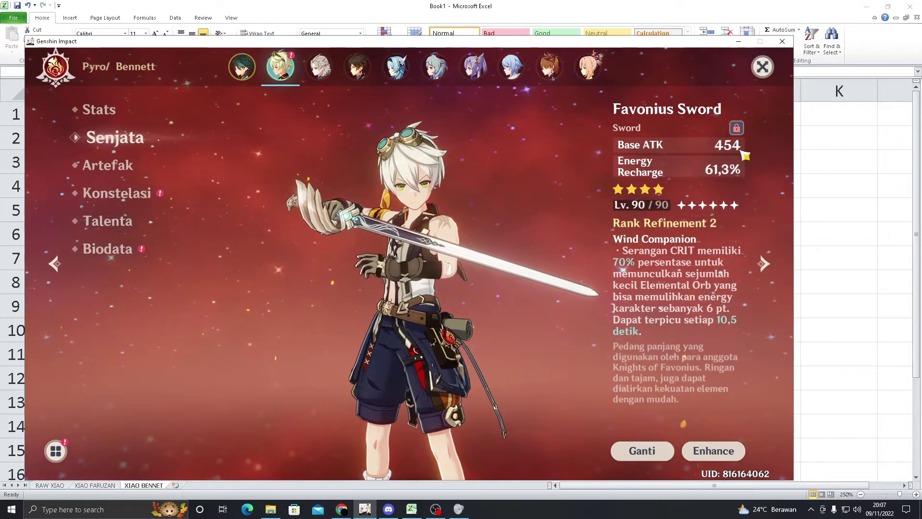
Step: Return to Excel and enter the label "BENNET" in cell F10
key(alt+Tab)
click(490, 323)
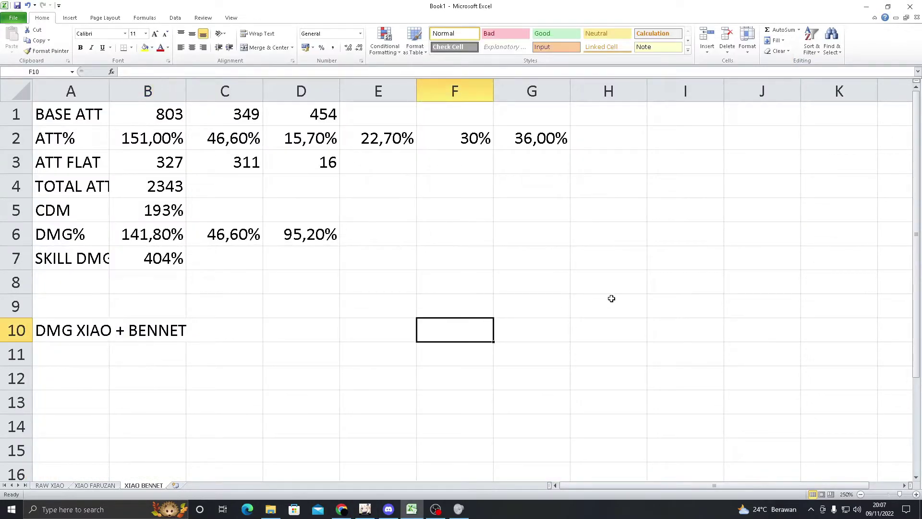
text(BENNET)
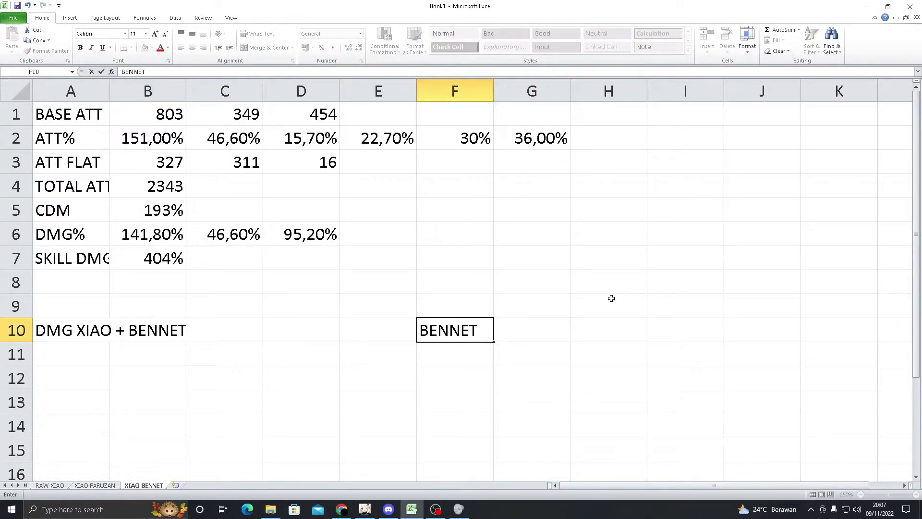
key(Tab)
key(Tab)
Step: Enter 454 in cell G10 beside the BENNET label
key(Left)
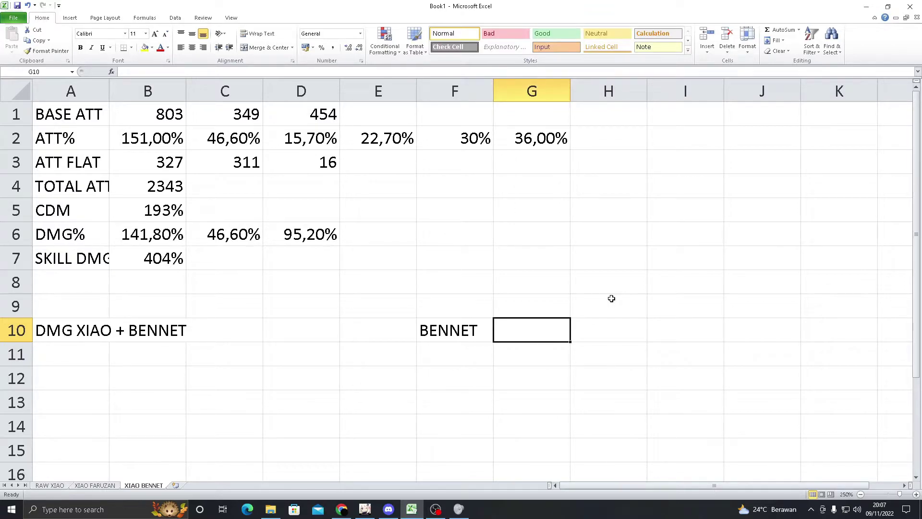
text(=)
key(BackSpace)
text(454)
key(Tab)
Step: Check Bennett's artifact set bonus in Genshin Impact and enter 20% in cell H2 of the ATT% row in Excel
key(alt+Tab)
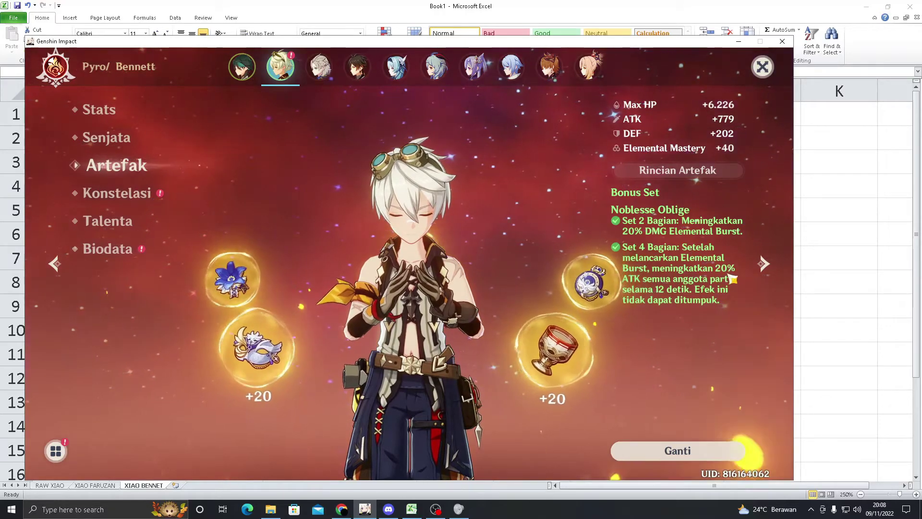
key(alt+Tab)
click(469, 263)
click(164, 143)
click(623, 122)
click(624, 133)
text(20)
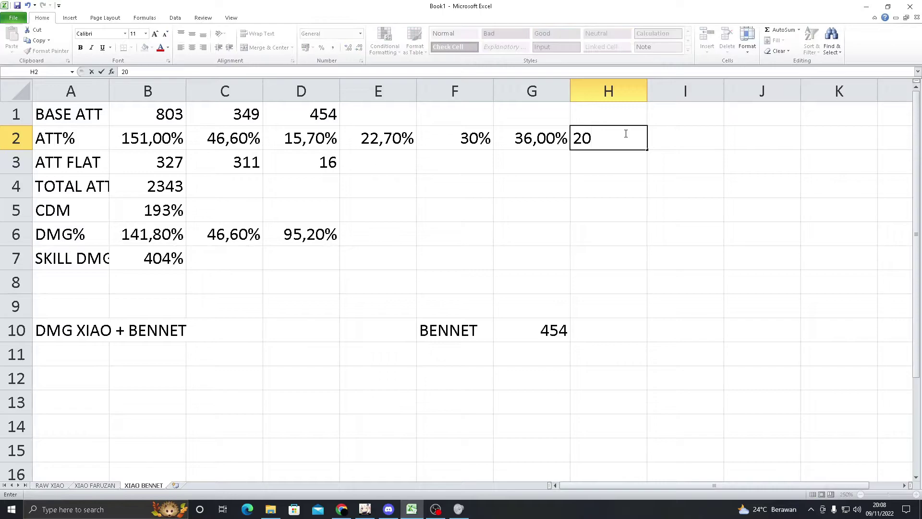
text(%)
key(Return)
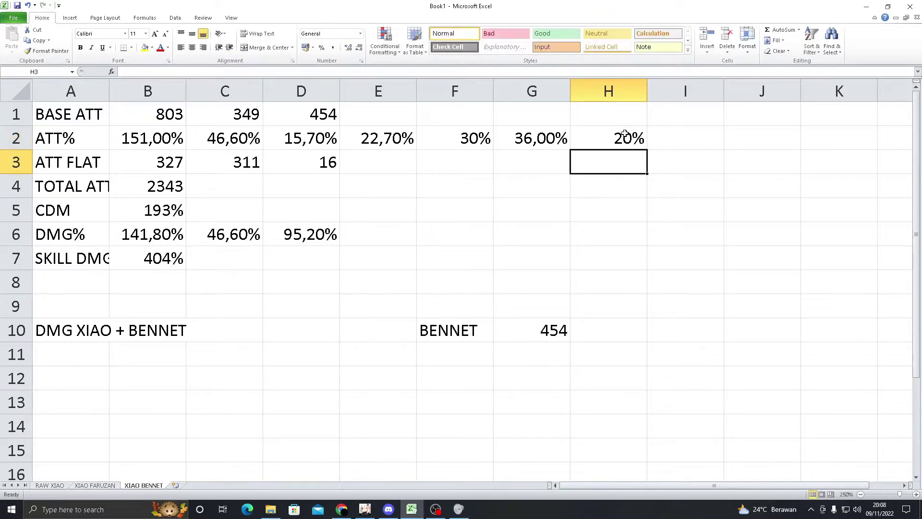
Step: Extend the ATT% sum formula in B2 to also add H2, I2, J2 and K2
click(176, 139)
key(F2)
text(+)
click(605, 130)
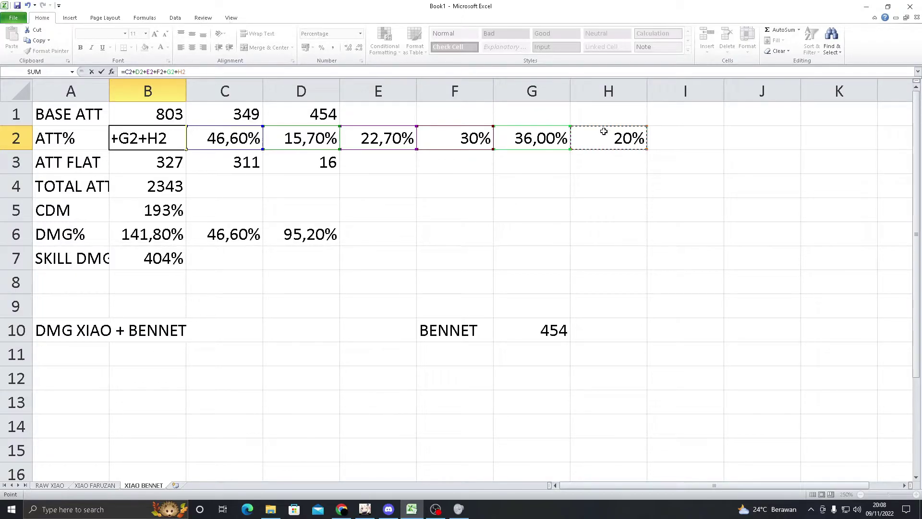
text(+)
click(683, 138)
text(+)
click(761, 137)
text(+)
click(838, 138)
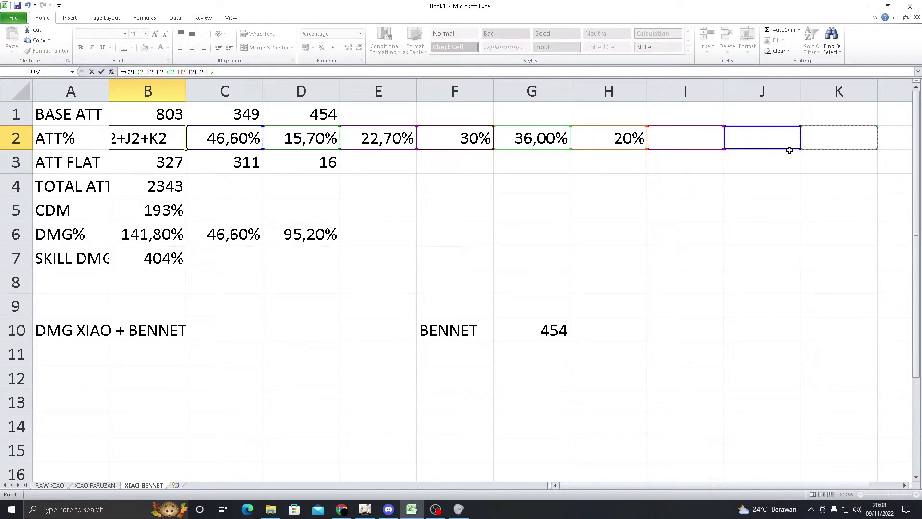
key(Return)
Step: Look up Bennett's base ATK in the Genshin Impact stat details and set cell G10 in Excel to 646
click(602, 332)
key(Left)
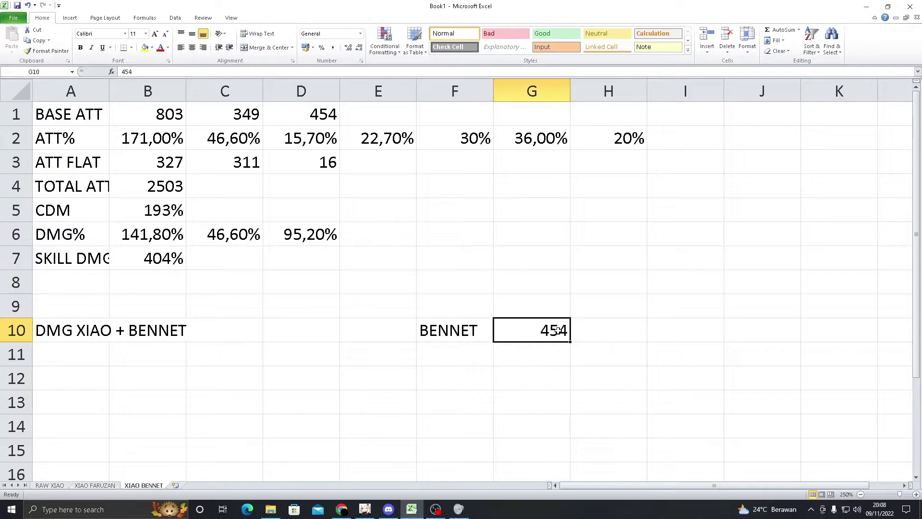
click(534, 348)
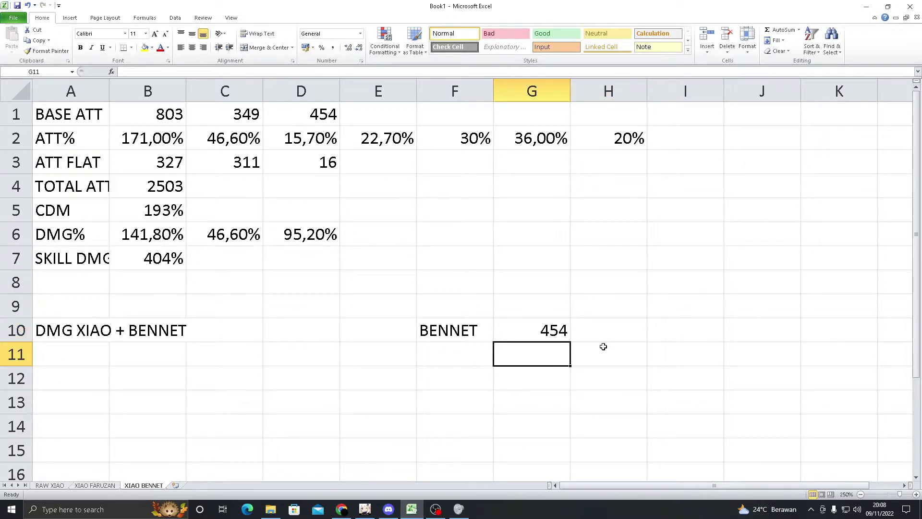
key(alt+Tab)
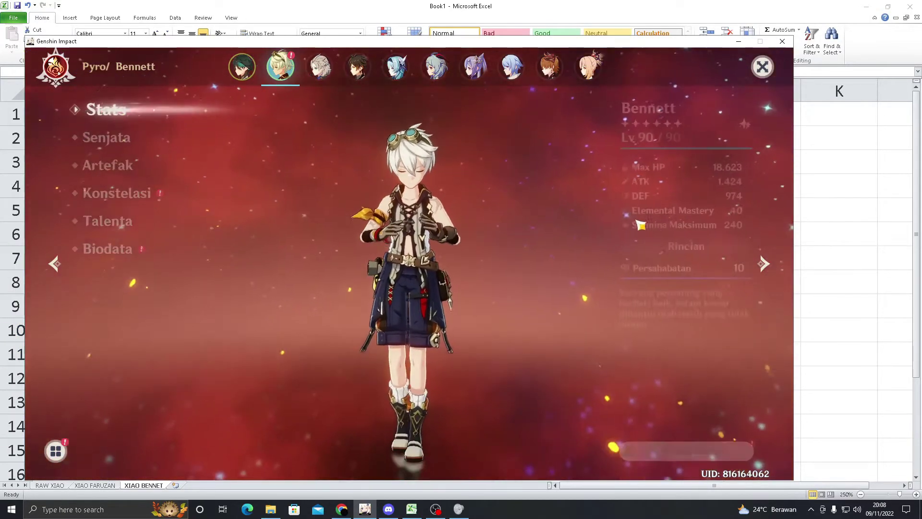
click(662, 246)
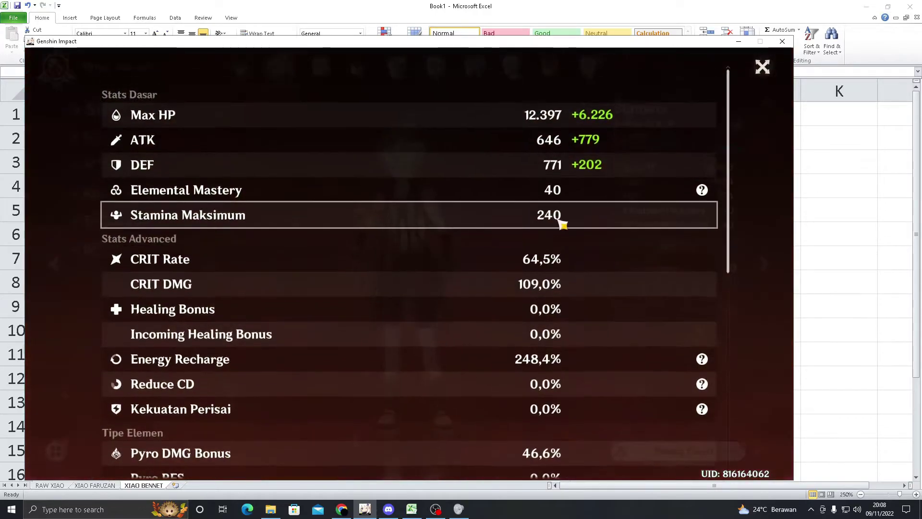
key(alt+Tab)
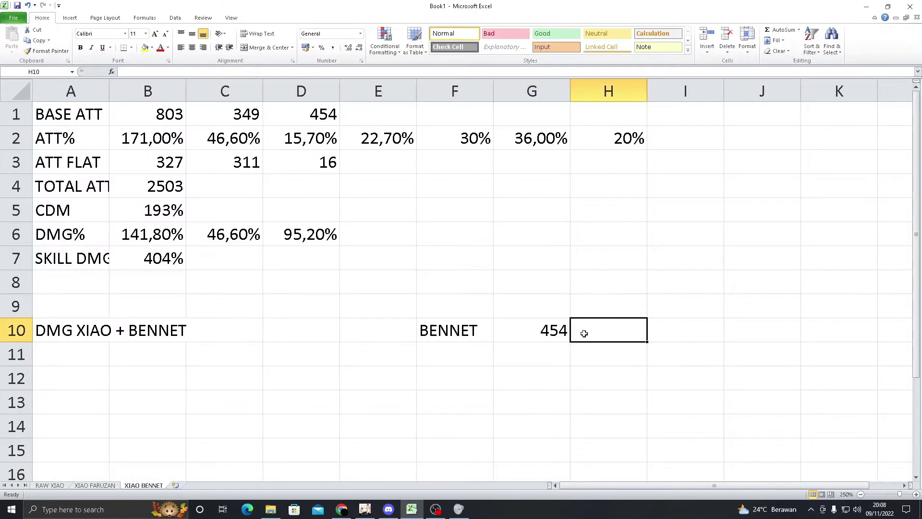
text(646)
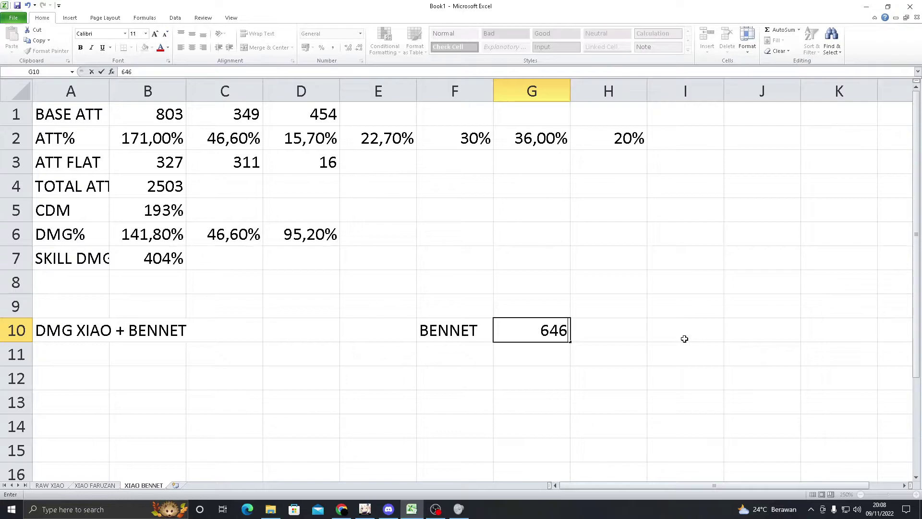
key(Tab)
click(549, 337)
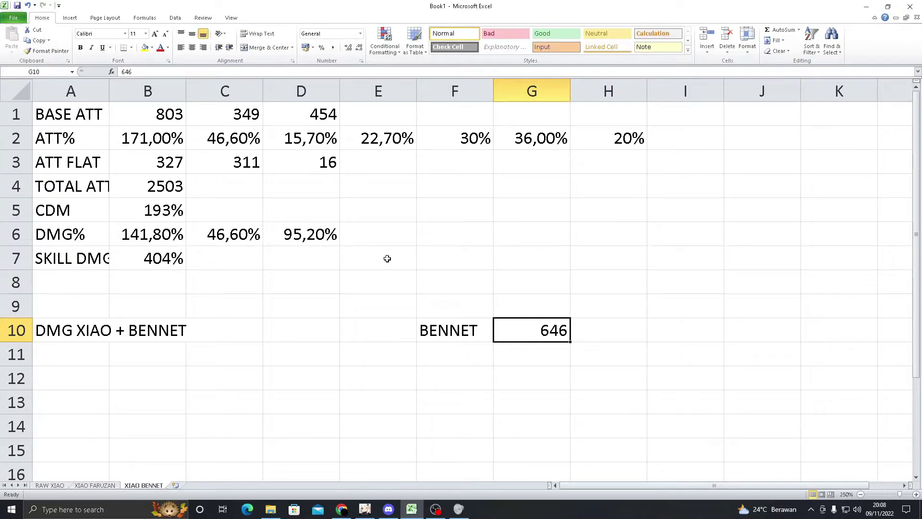
Step: Examine the skill stats of Bennett's Fantastic Voyage talent in Genshin Impact for its ATK bonus ratio
key(alt)
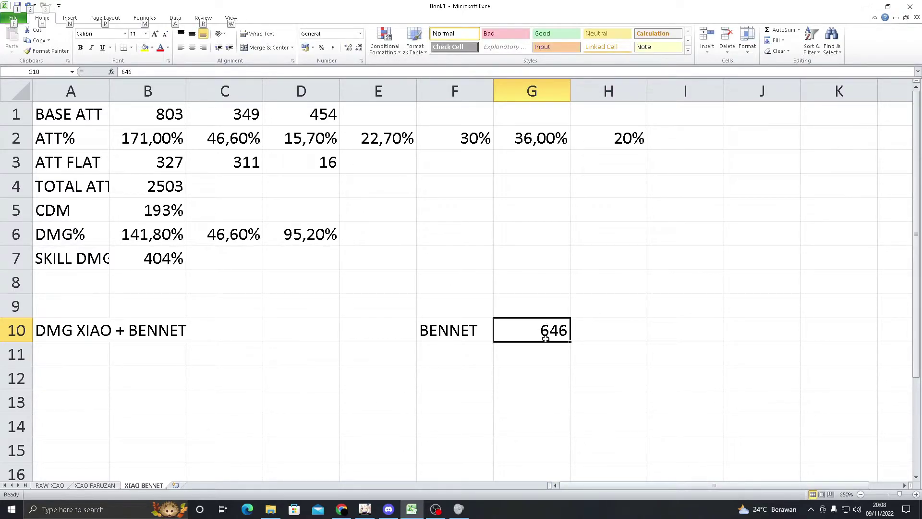
key(alt+Tab)
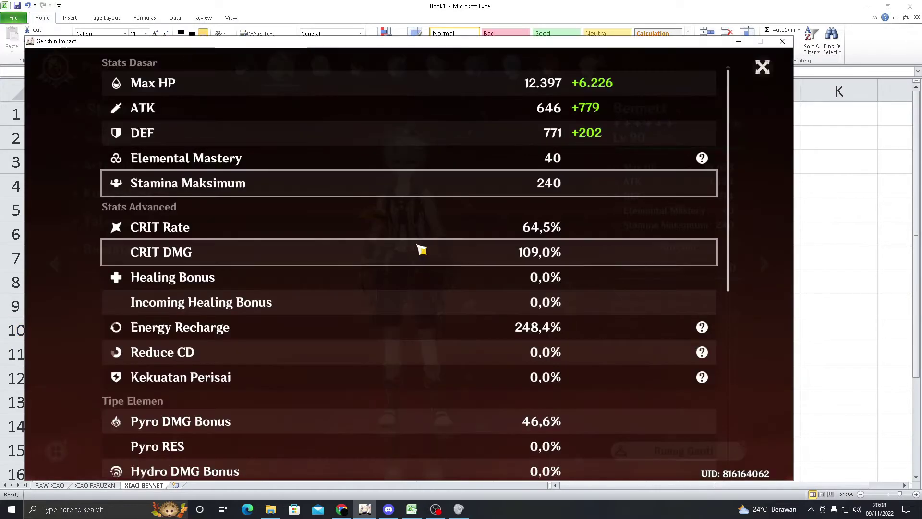
key(alt+Tab)
click(540, 358)
key(alt+Tab)
key(Escape)
click(113, 217)
click(672, 188)
click(219, 143)
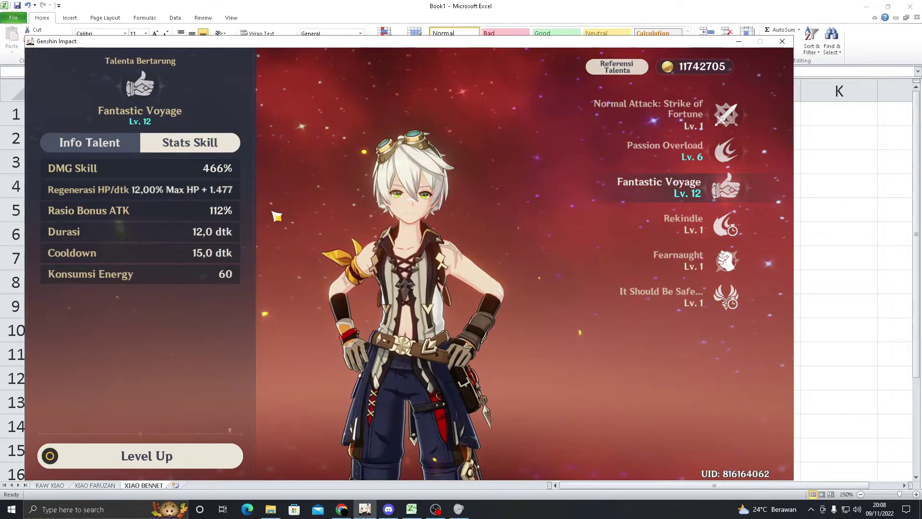
key(Escape)
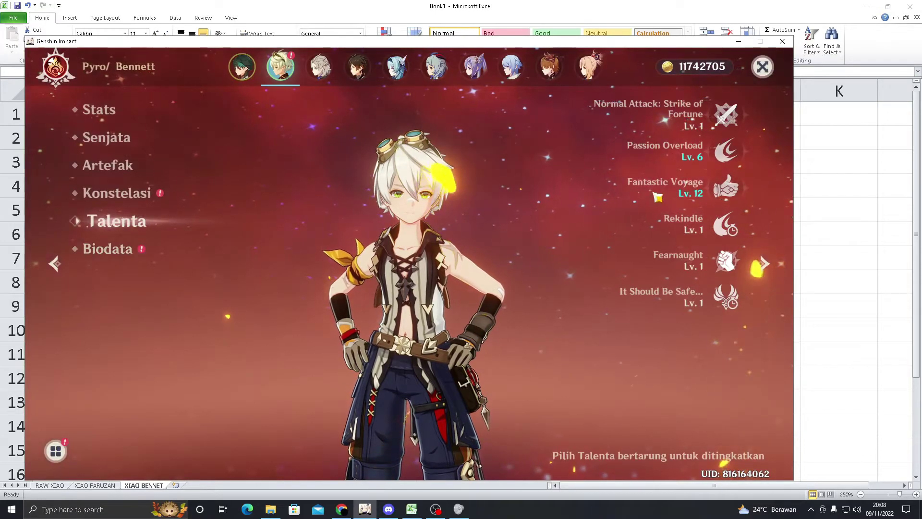
click(673, 187)
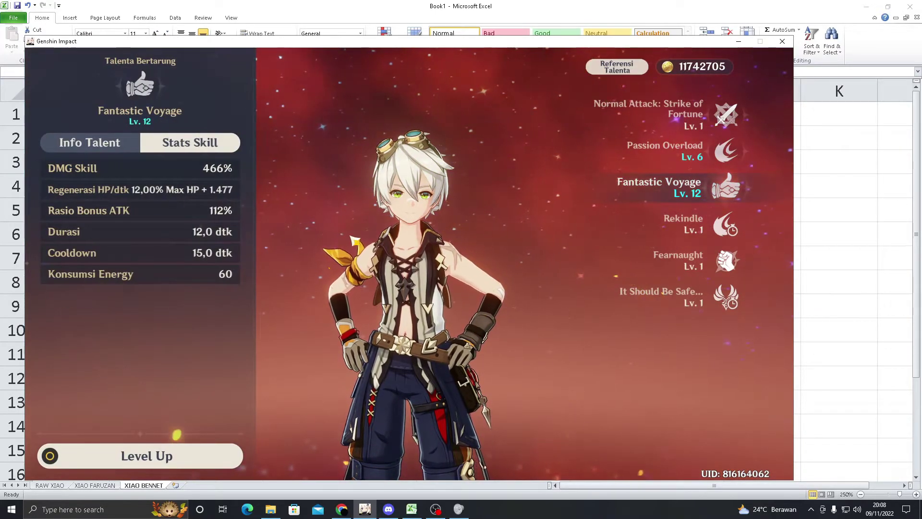
Step: Return to Excel and enter the formula =G10*(1+12%) in cell G11
key(alt+Tab)
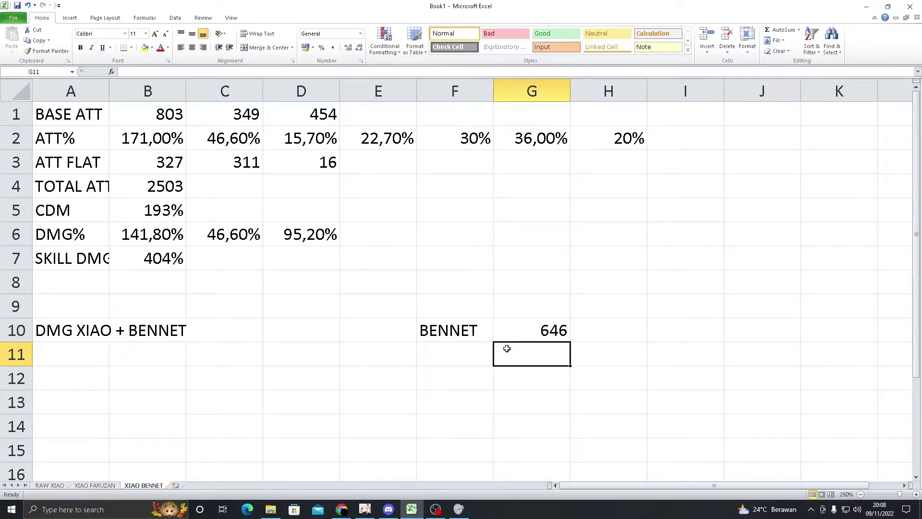
key(Up)
key(Down)
key(Right)
key(Left)
text(=)
key(Up)
text(*)
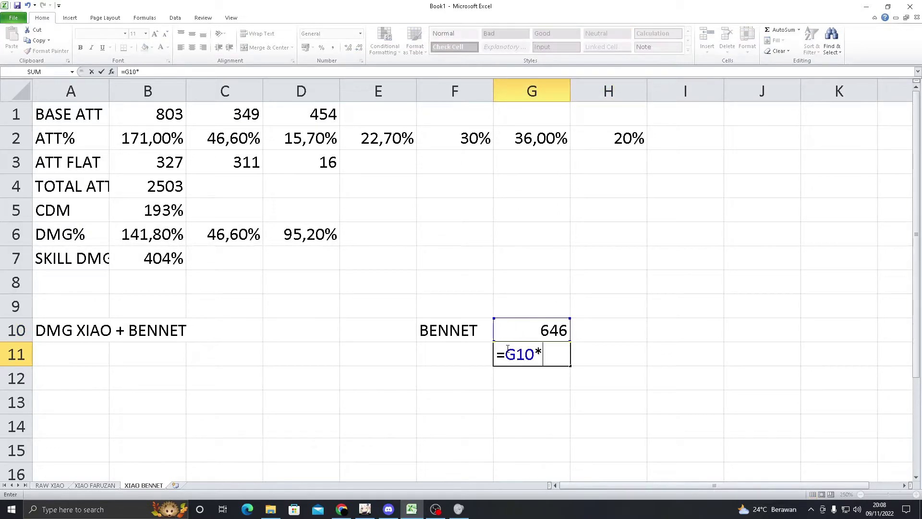
text((1+12%))
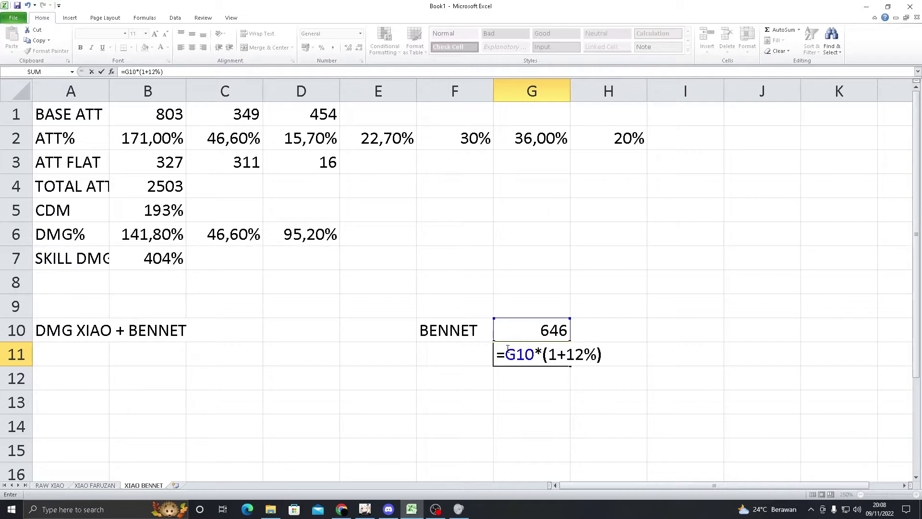
key(Return)
Step: Look up Bennett's level 1 constellation, Grand Expectation, in Genshin Impact for its extra ATK bonus
key(alt+Tab)
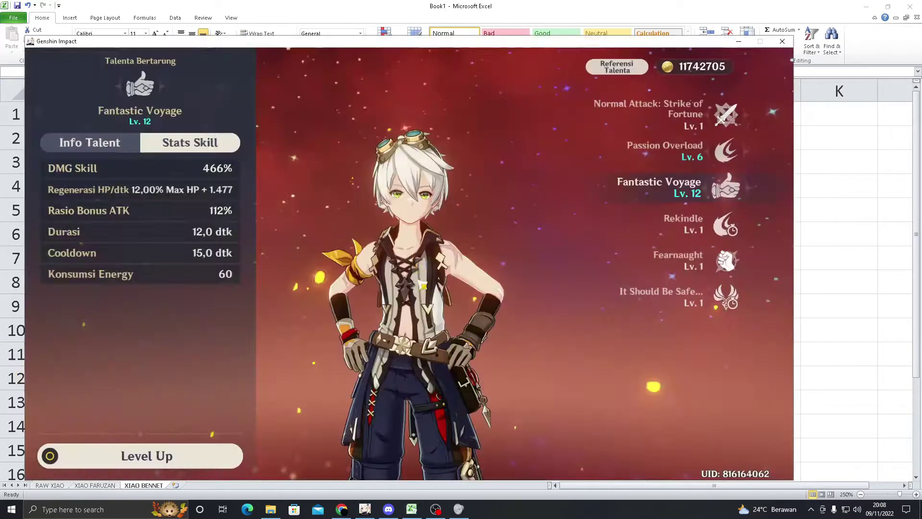
key(Escape)
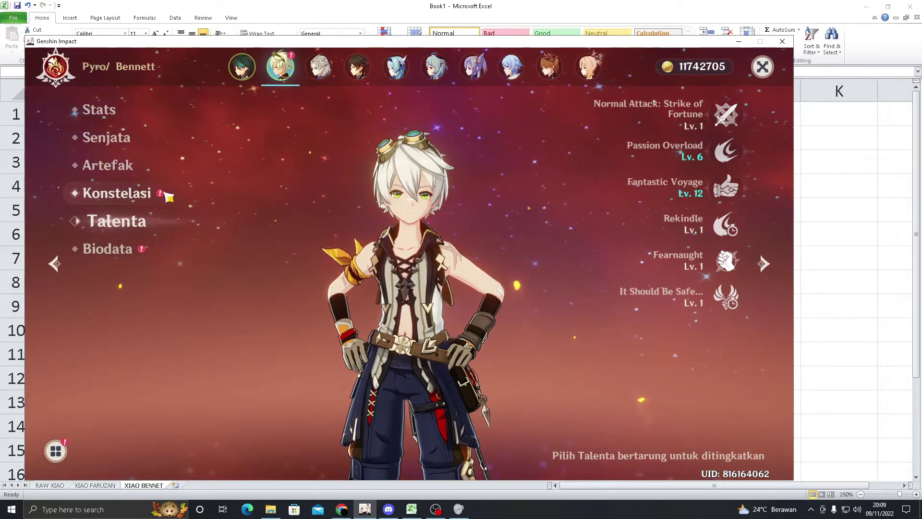
click(115, 166)
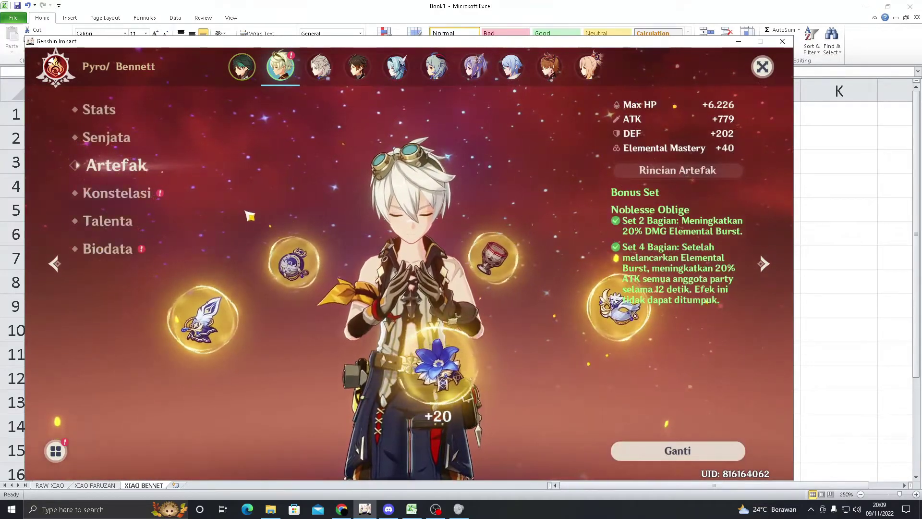
click(144, 205)
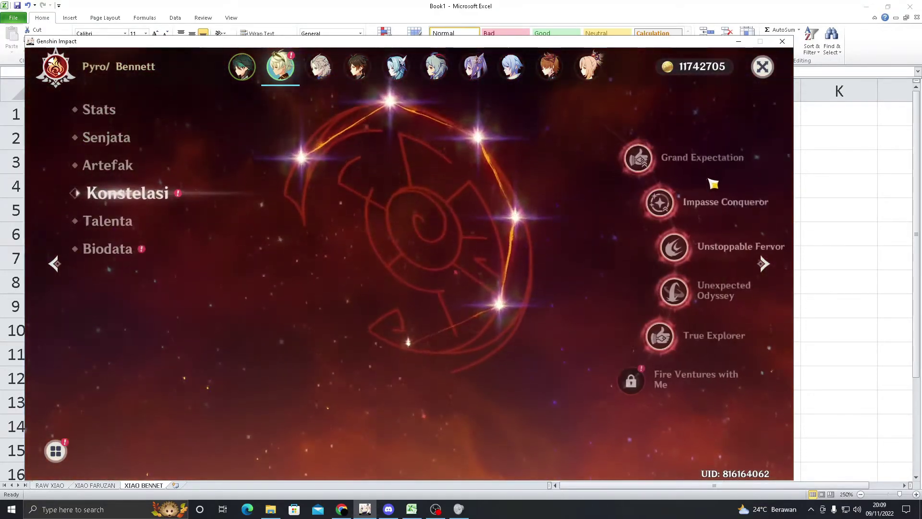
click(706, 179)
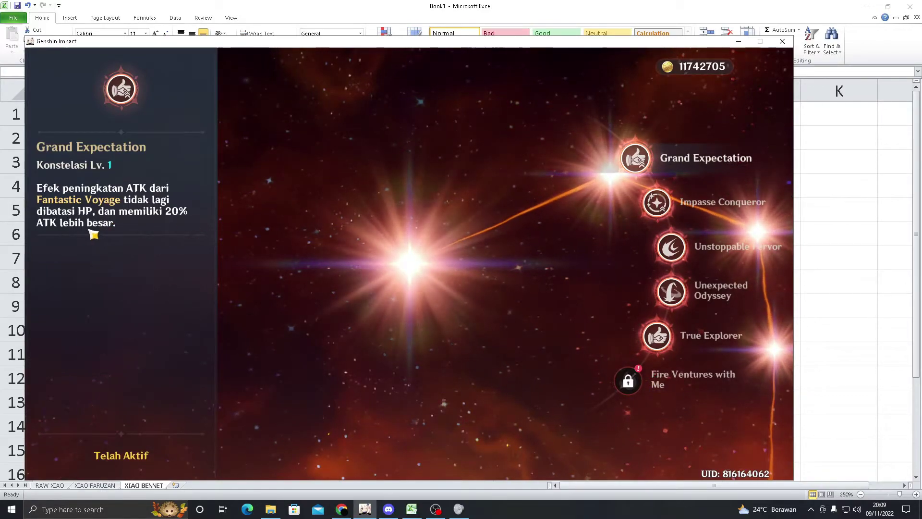
Step: Return to Excel and change the percentage in G11's formula to 32%, giving =G10*(1+32%)
key(alt+Tab)
drag(531, 354, 687, 354)
click(531, 354)
click(153, 71)
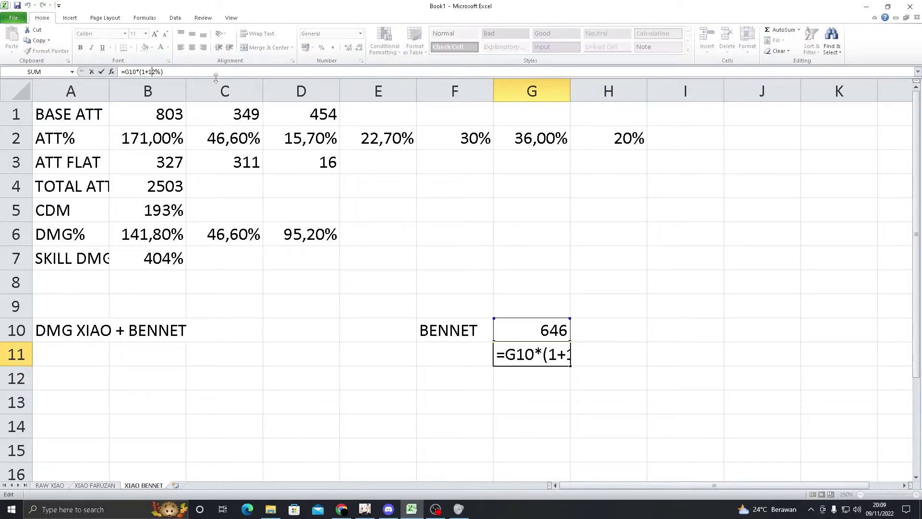
key(BackSpace)
text(3)
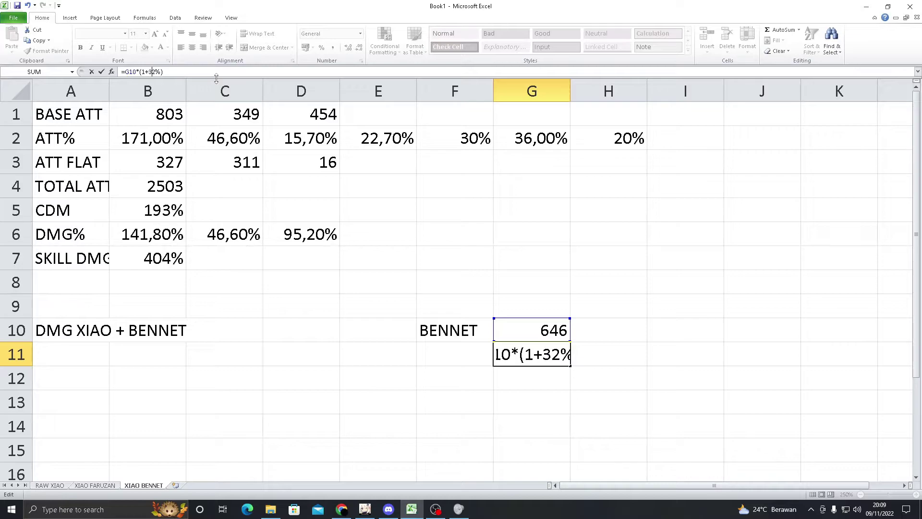
key(Return)
click(565, 357)
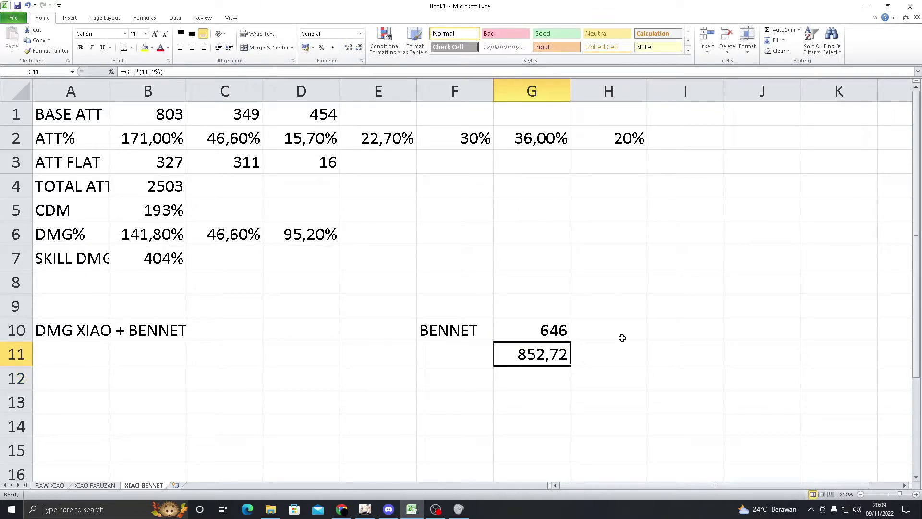
Step: Add Bennett's bonus in G11 to the total attack formula in B4, making it =B1*(1+B2)+B3+G11
click(82, 183)
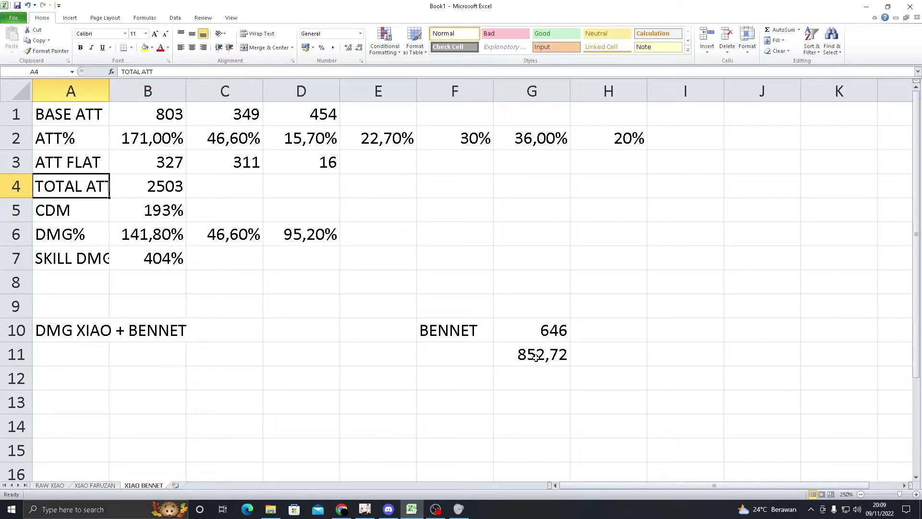
click(149, 183)
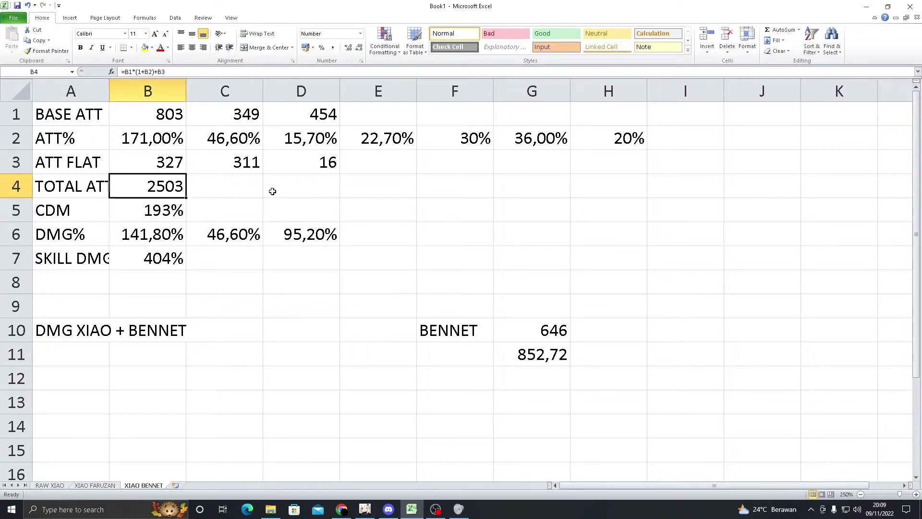
key(F2)
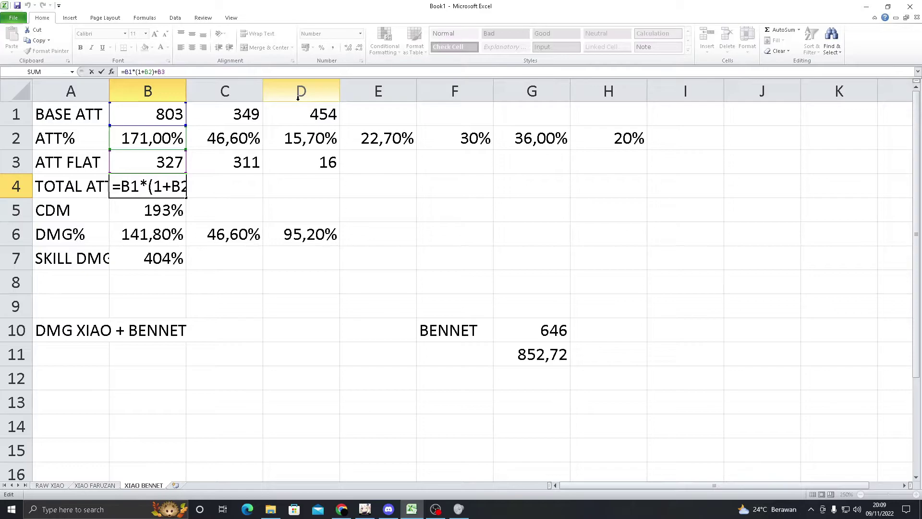
text(+)
click(563, 349)
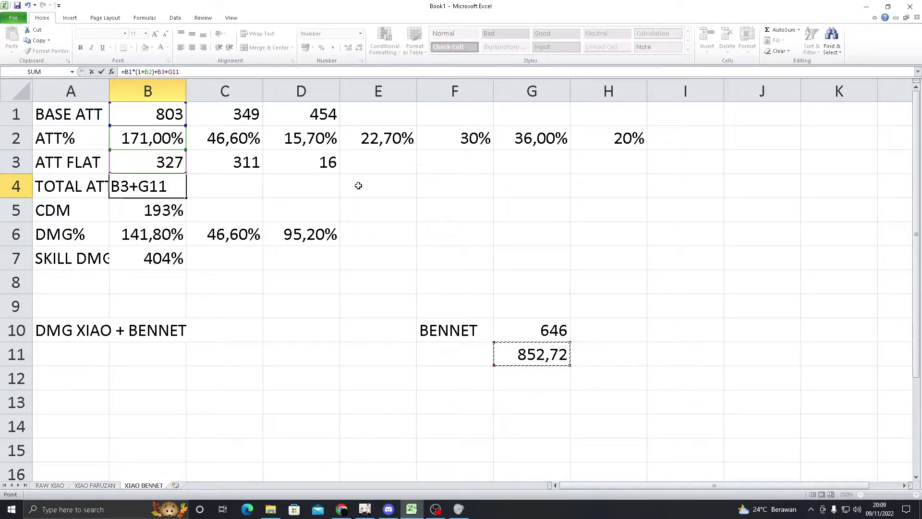
key(Return)
click(177, 192)
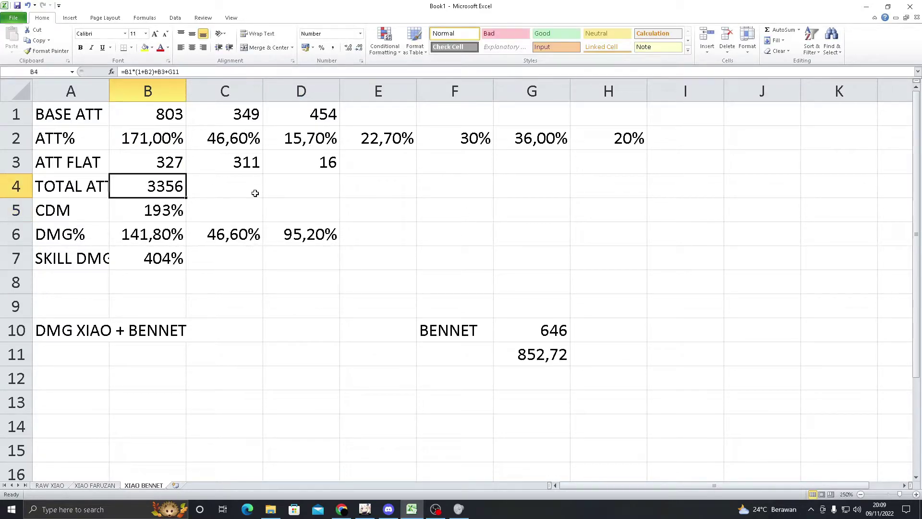
key(Right)
key(Right)
key(Left)
key(Left)
Step: In Genshin Impact, use Bennett's Elemental Burst, switch back to Xiao and check his buffed ATK in the character stats
key(alt+Tab)
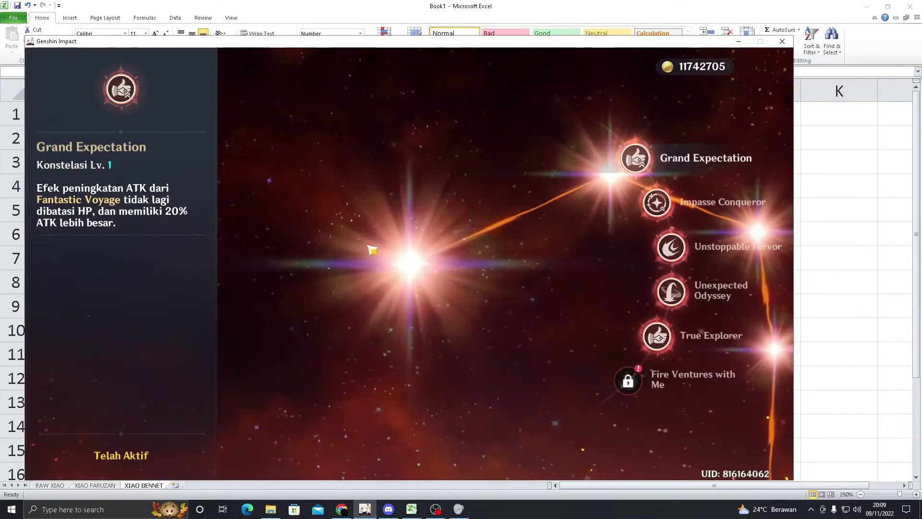
key(Escape)
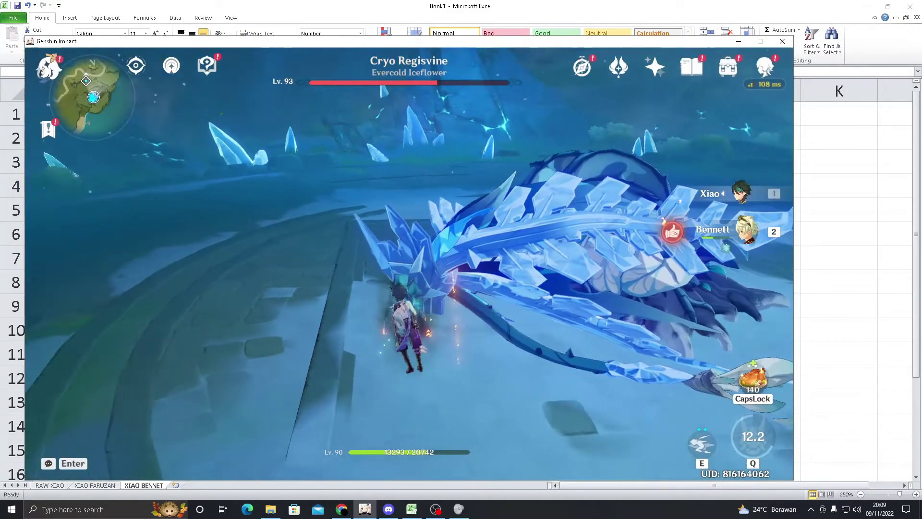
key(2)
key(q)
key(1)
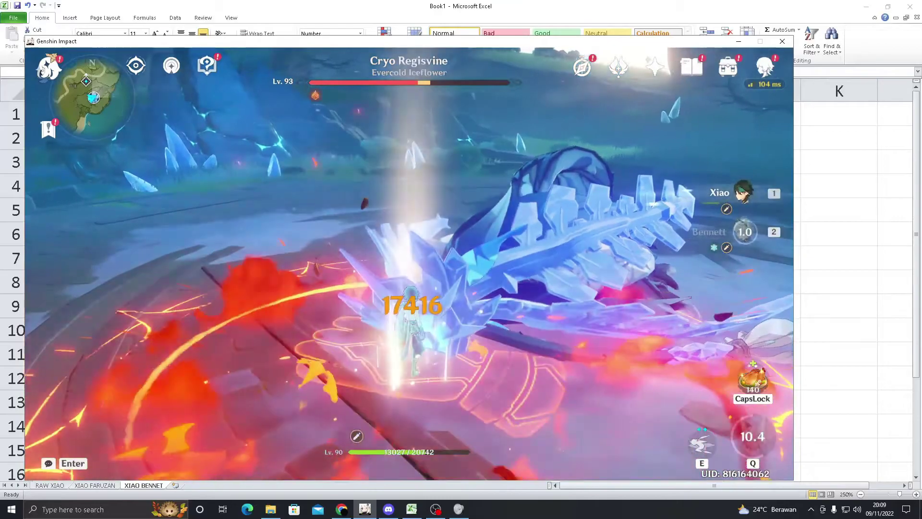
key(c)
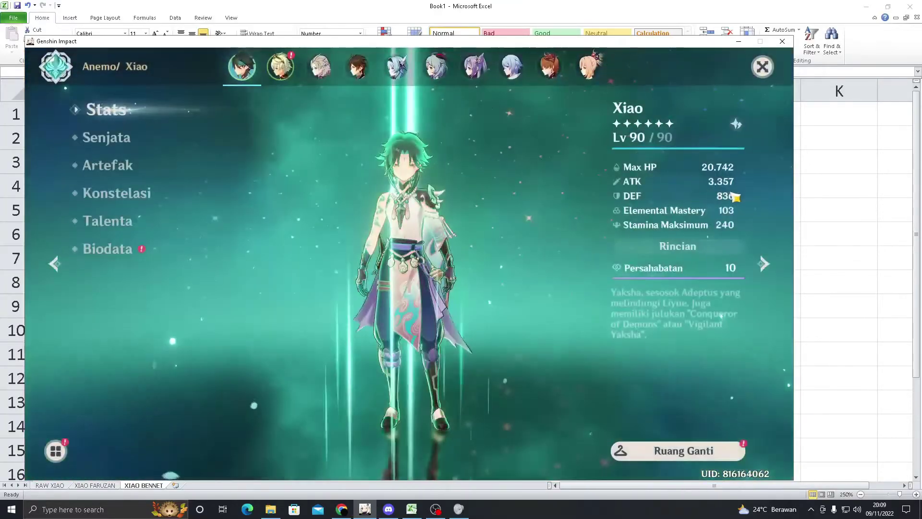
Step: Return to Excel and enter the damage formula =B4*(1+B5)*(1+B6)*B7*(1-10%)*(1-50%) in cell B11
key(alt+Tab)
click(208, 347)
click(146, 329)
click(158, 355)
click(346, 378)
click(140, 356)
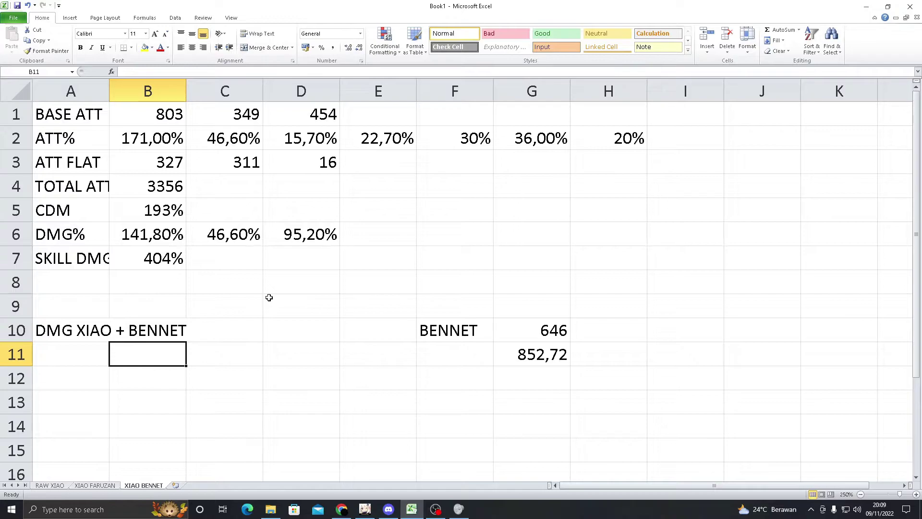
text(=)
click(159, 188)
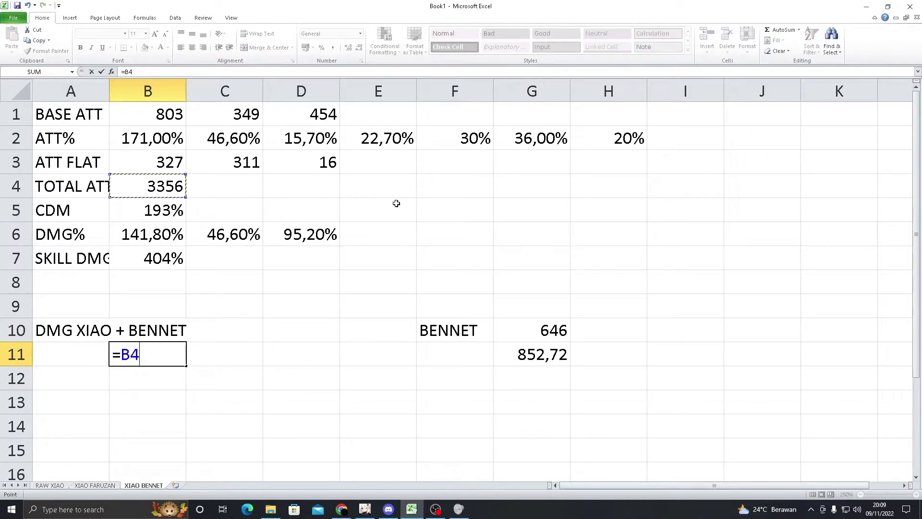
text(*(1+)
click(169, 217)
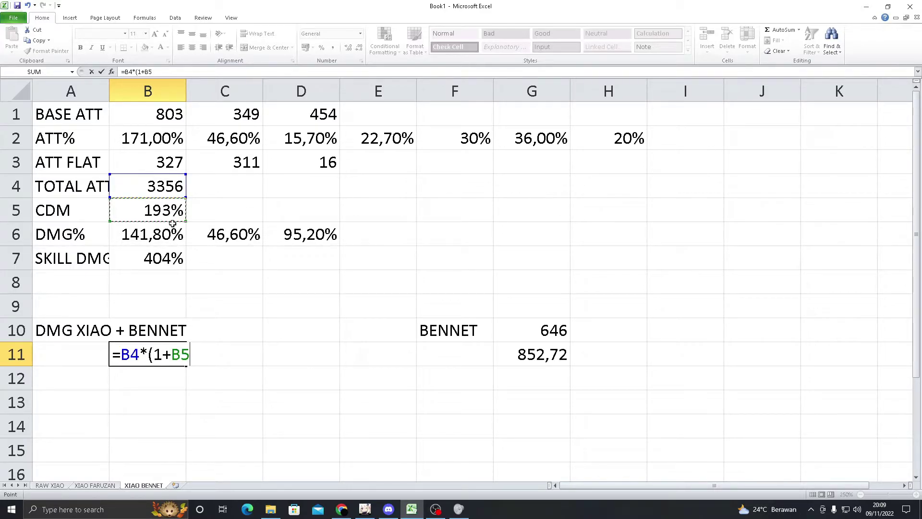
text()*()
click(150, 236)
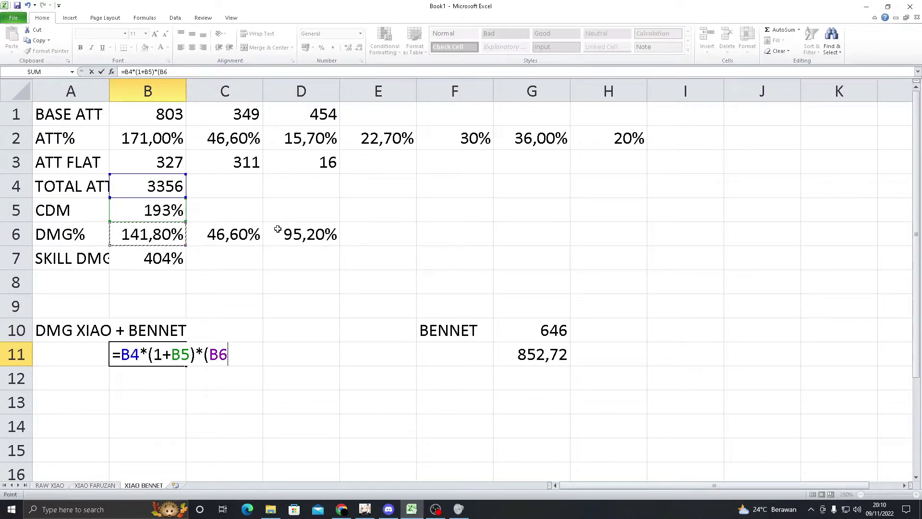
key(BackSpace)
key(BackSpace)
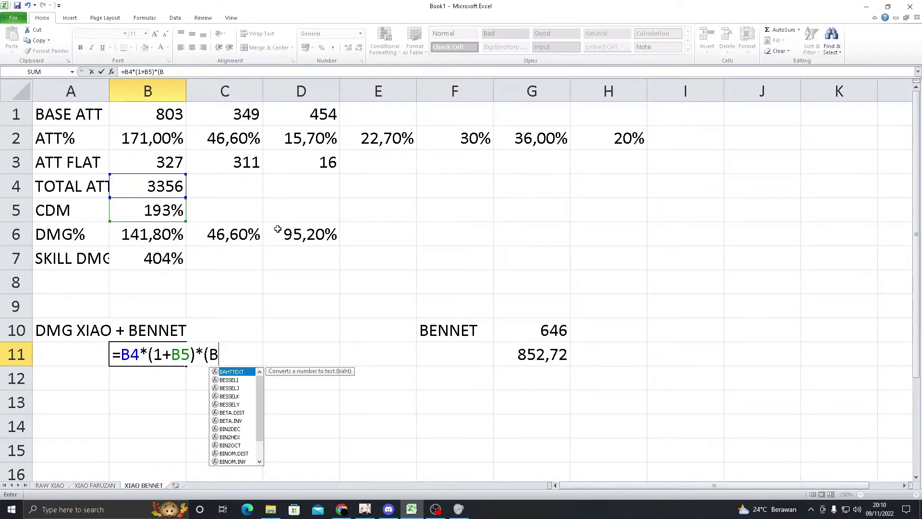
text(1+)
click(144, 239)
text()*)
click(159, 258)
text(*(1-10)
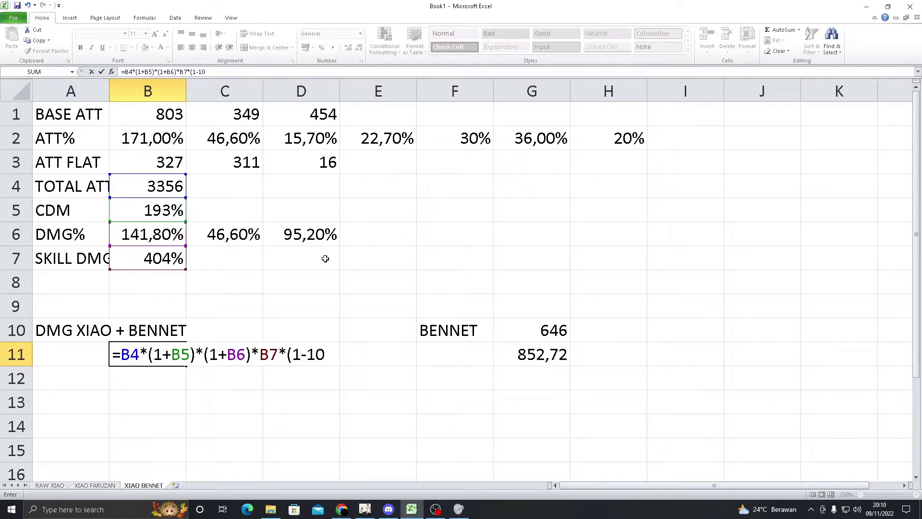
text(%)*(1-50)
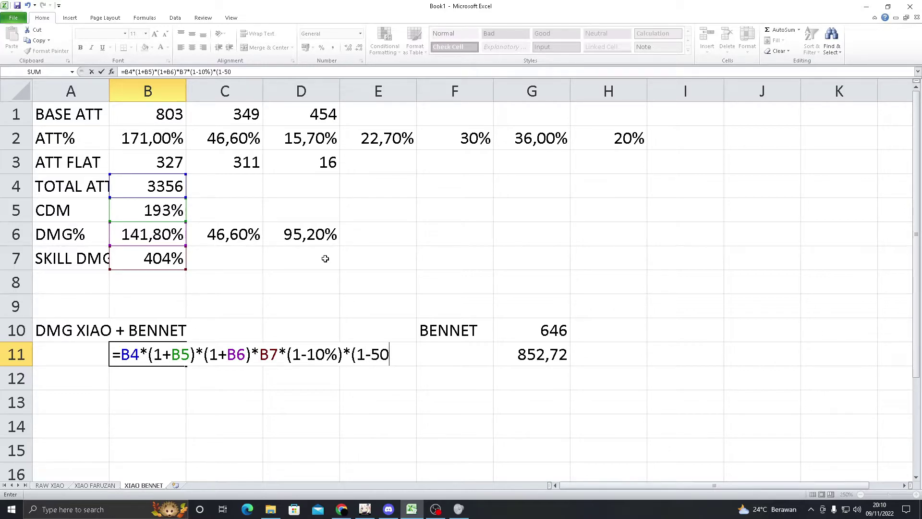
text(%))
key(Return)
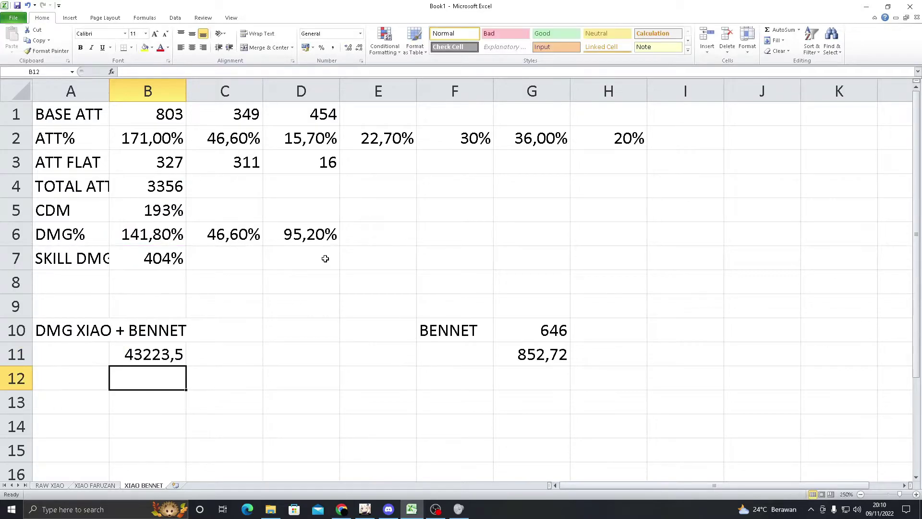
Step: Reduce the number format of the damage result in B11 to no decimal places
key(Up)
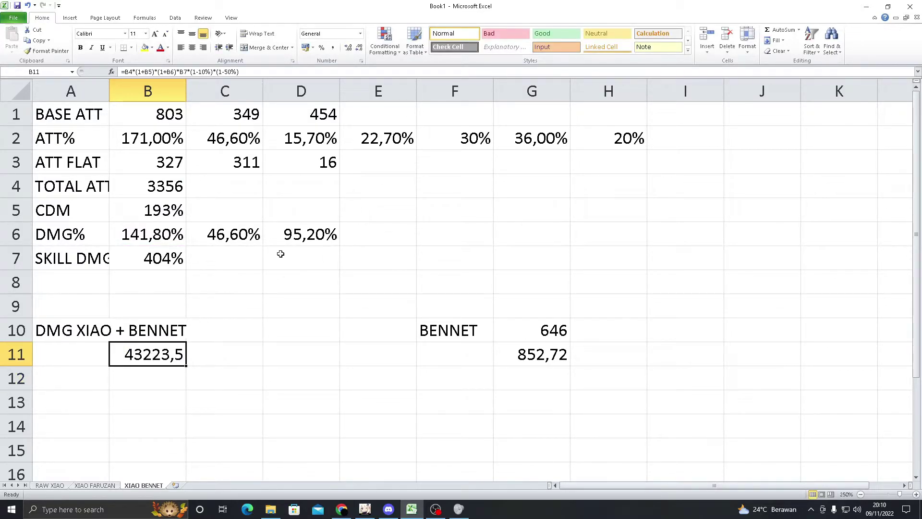
click(359, 48)
click(300, 362)
click(163, 356)
click(158, 377)
click(172, 360)
Step: Label cell A11 as DMG, discarding the autocompleted remainder of the text
click(88, 360)
text(DMG)
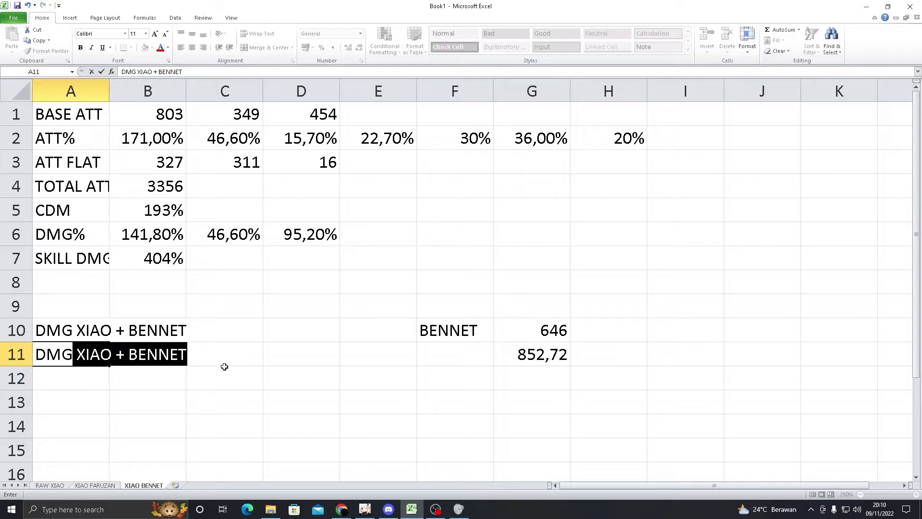
key(BackSpace)
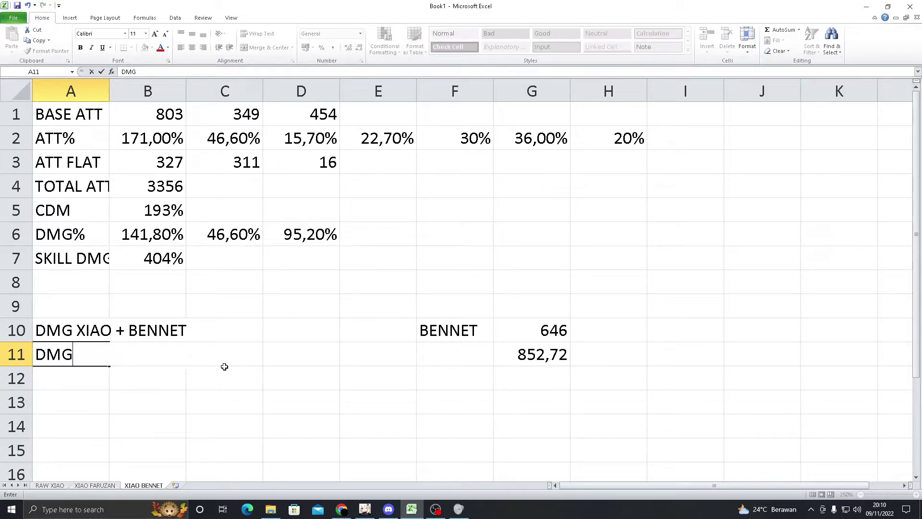
key(Return)
click(159, 360)
Step: Begin a DMG label in A12, and examine Xiao's passives Dissolution Eon: Heaven Fall and Conqueror of Evil: Tamer of Demons in Genshin Impact
click(106, 376)
text(DMG)
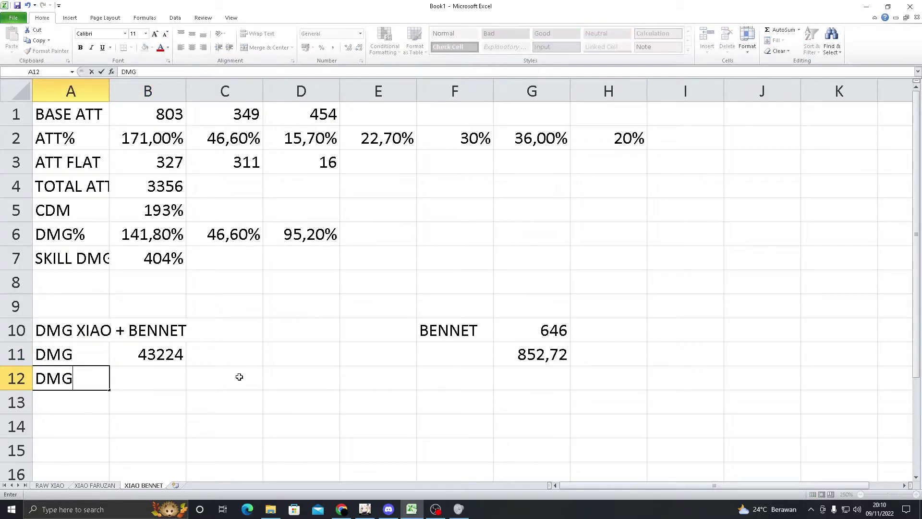
key(alt+Tab)
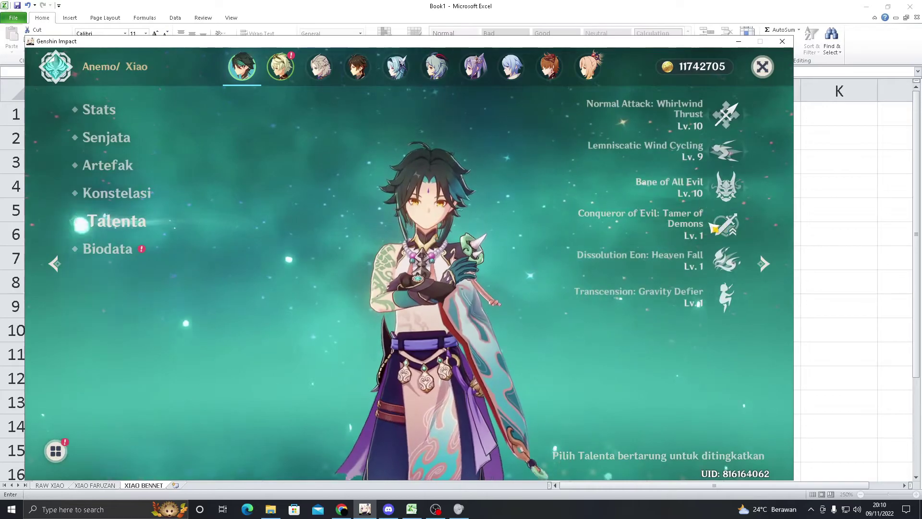
click(672, 224)
click(673, 260)
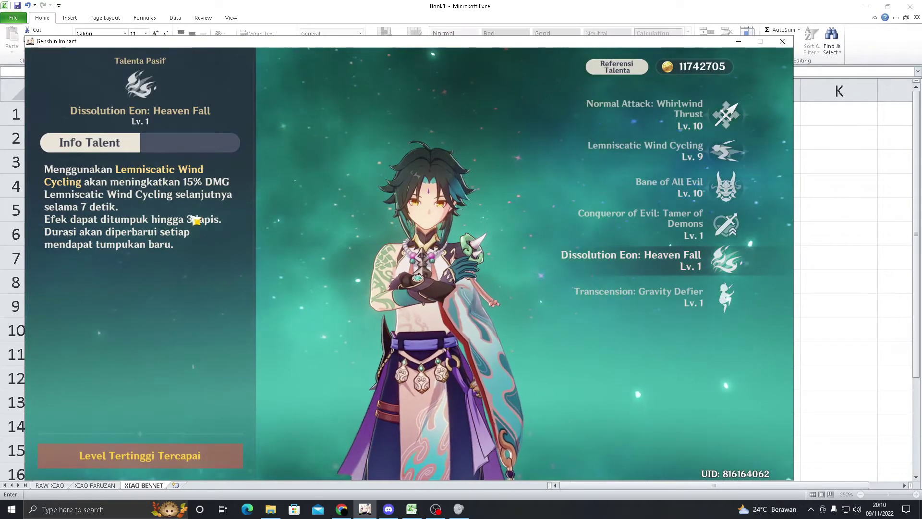
click(590, 228)
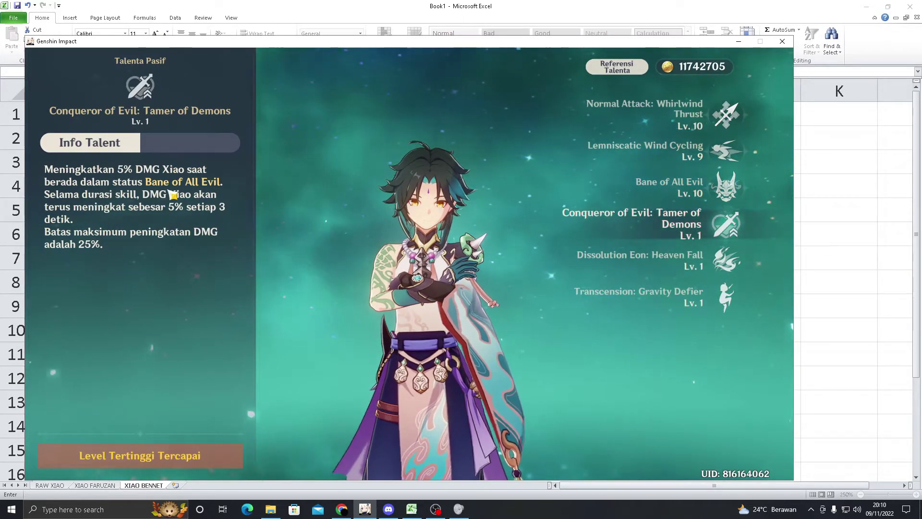
Step: Return to Excel, discard the pending entry in A12 and label that cell DMG 1
key(alt+Tab)
key(F2)
key(Left)
key(Left)
key(Left)
key(Left)
key(Escape)
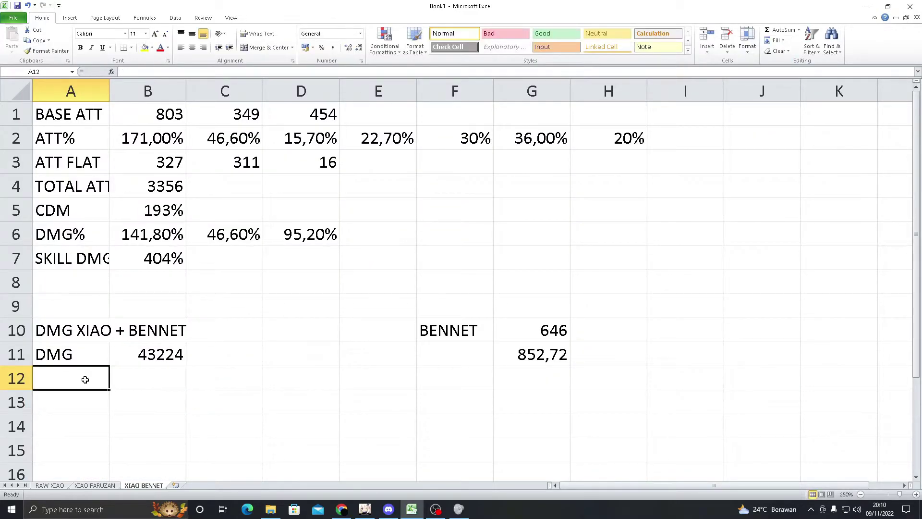
text(DMG1)
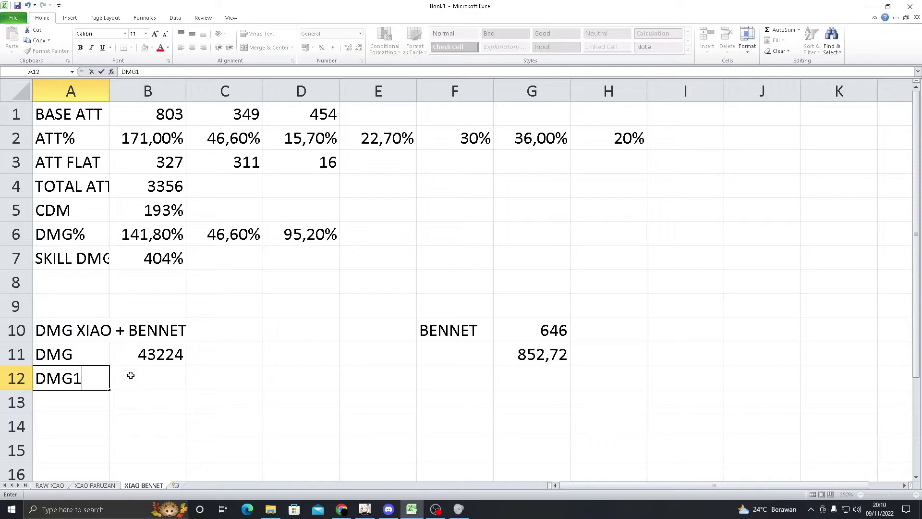
key(BackSpace)
text(N)
key(BackSpace)
text(1)
click(137, 378)
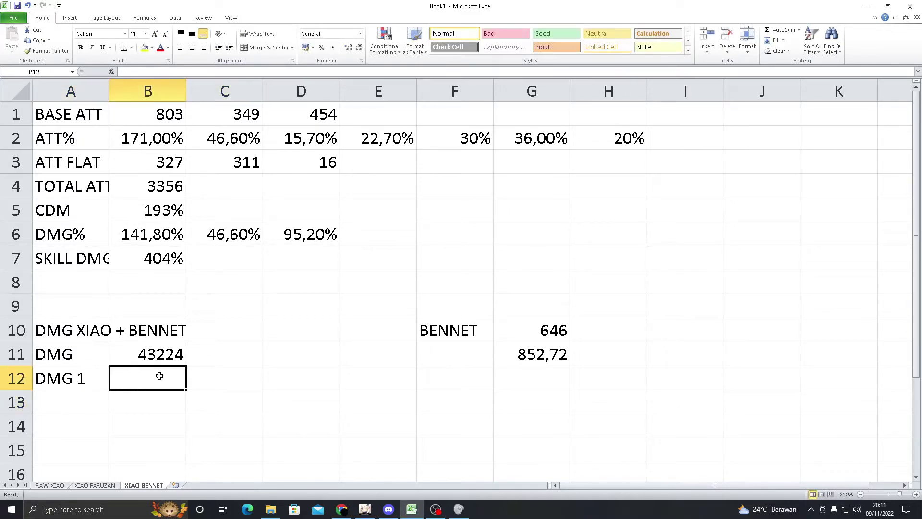
Step: Enter the formula =B11*(1+5%) in B12
text(=)
click(149, 353)
text(*9)
key(BackSpace)
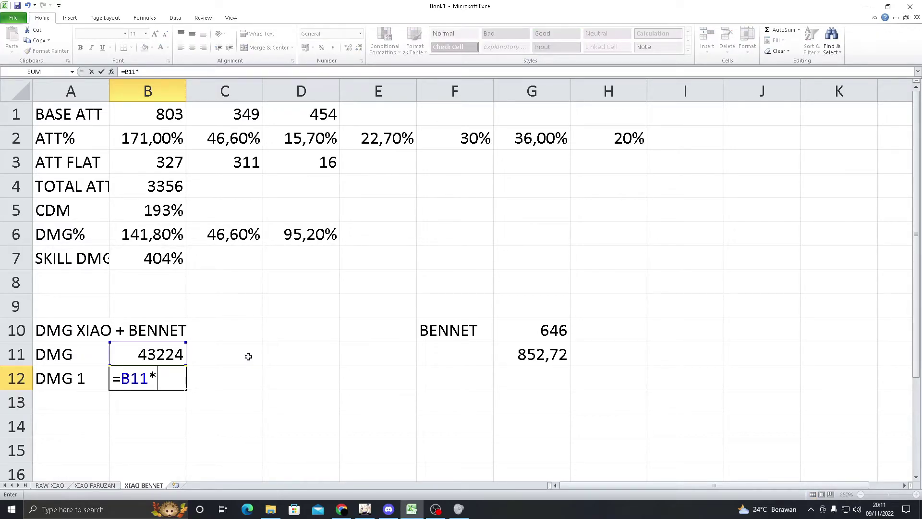
text((1+5%))
key(Return)
Step: Fill the B12 formula down through B16 and show B12:B16 with no decimal places
click(169, 380)
drag(186, 390, 188, 473)
click(250, 432)
scroll(153, 396, down, 2)
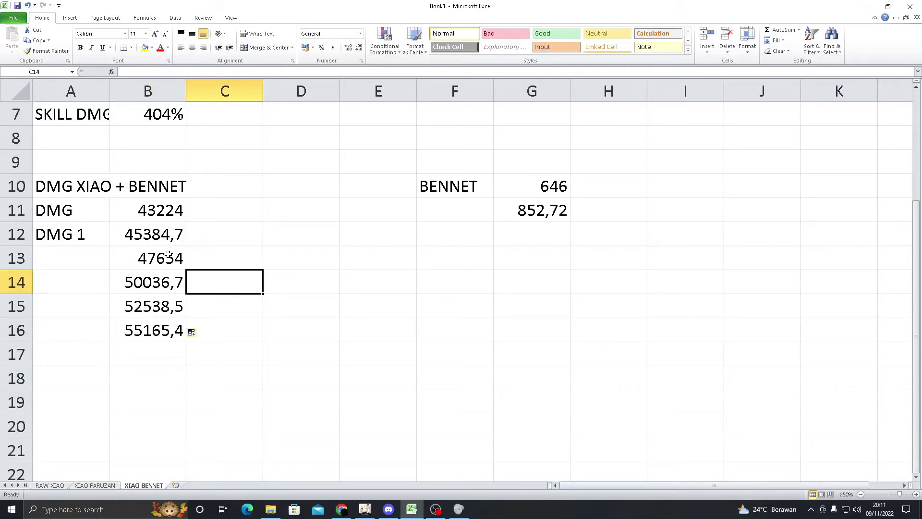
drag(156, 239, 158, 330)
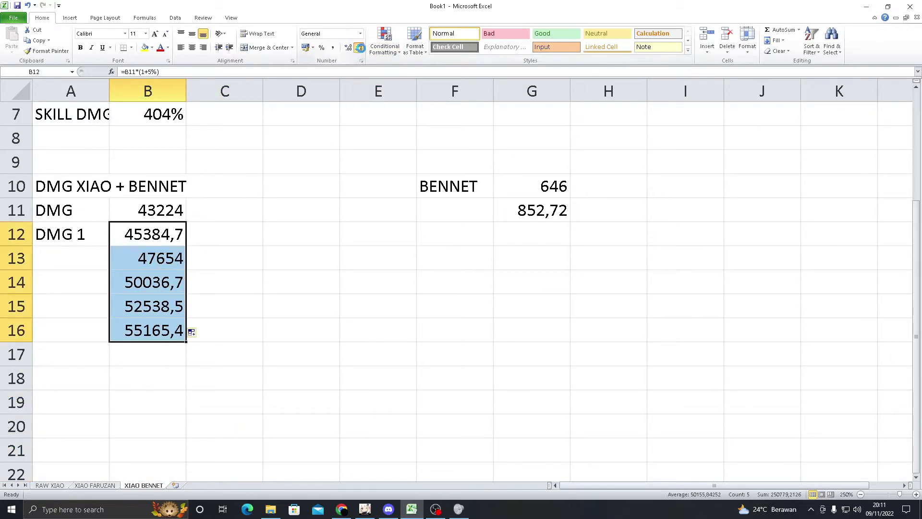
click(359, 47)
click(200, 246)
Step: Extend the DMG 1 label series from A12 down through DMG 4 in A15, and label A16 DMG MAX
click(98, 243)
drag(110, 247, 114, 309)
click(88, 307)
click(89, 327)
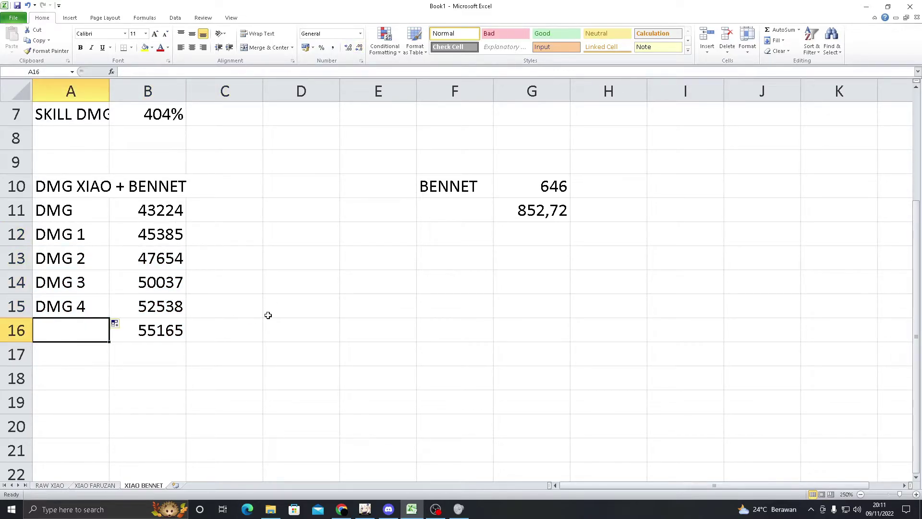
text(DMG MAX)
key(Return)
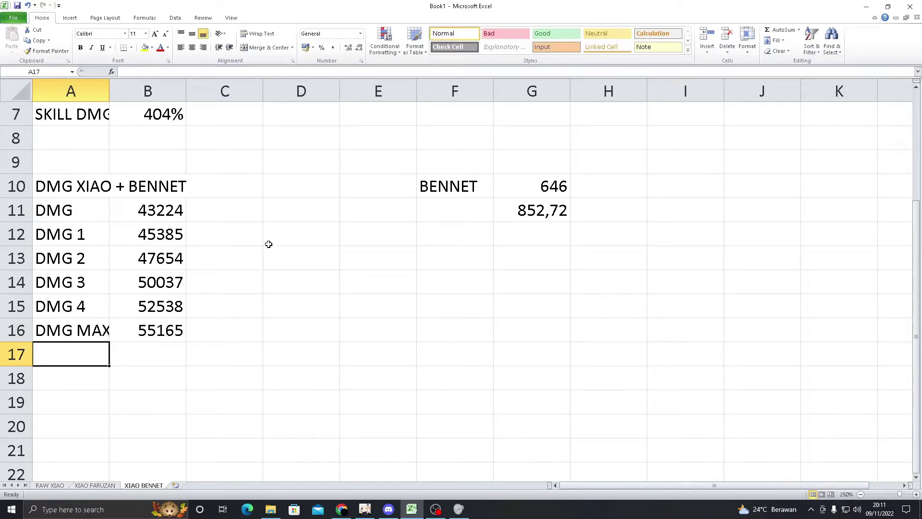
Step: Apply the thousands-separator comma format to the damage values in B11:B16
drag(165, 335, 144, 210)
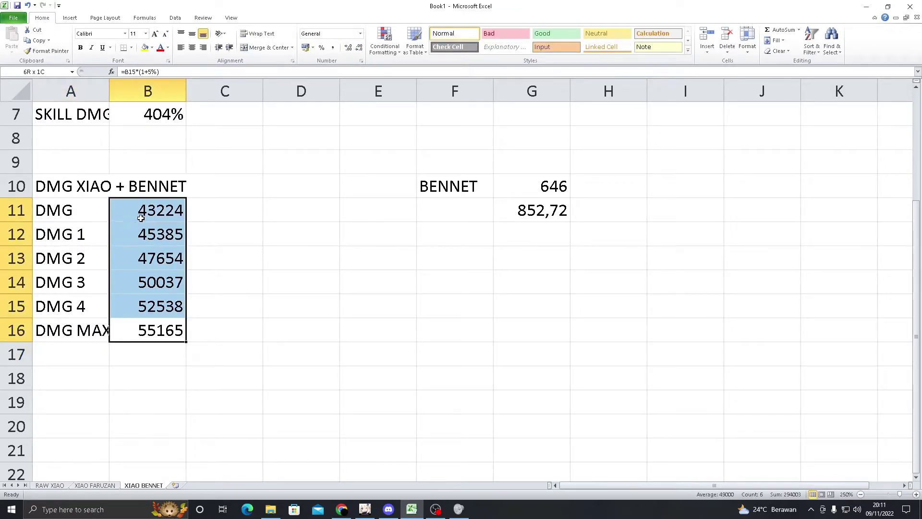
click(333, 47)
click(266, 212)
click(231, 211)
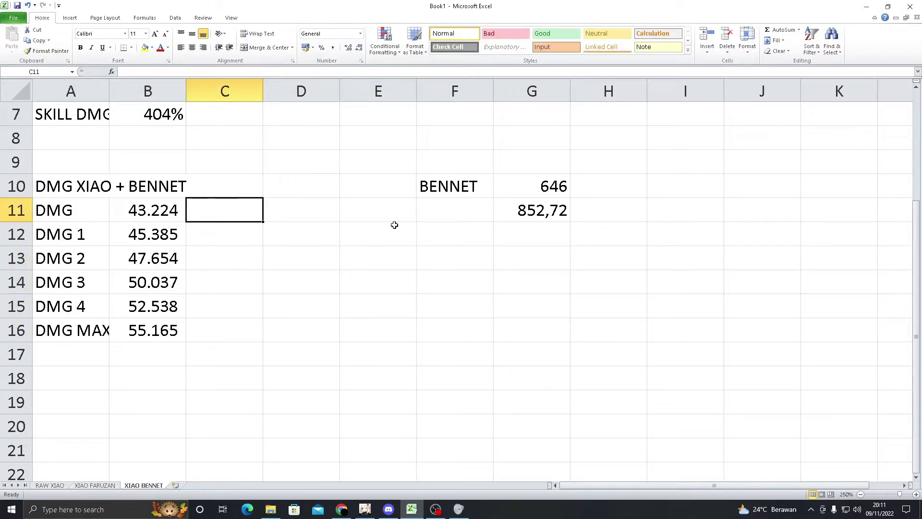
Step: Review the Xiao and Bennet damage results, and check them against the XIAO FARUZAN sheet
scroll(394, 224, up, 2)
click(362, 338)
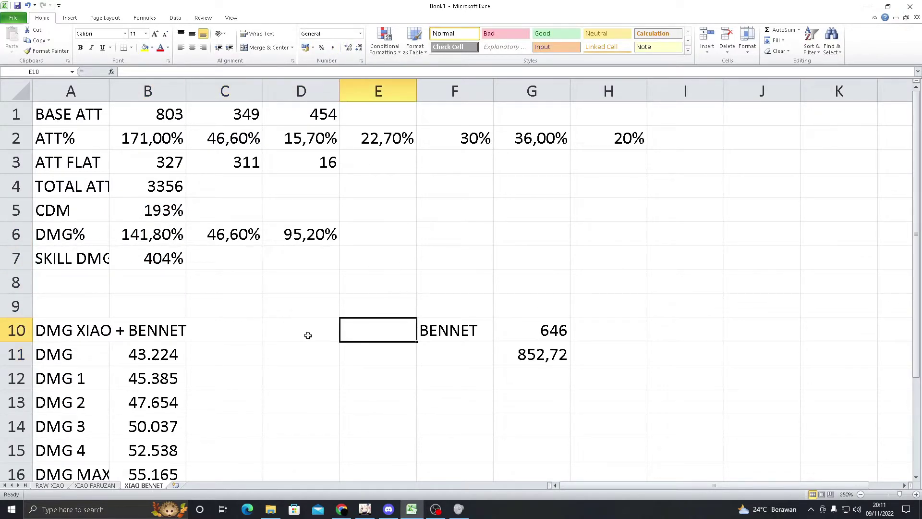
scroll(309, 335, down, 2)
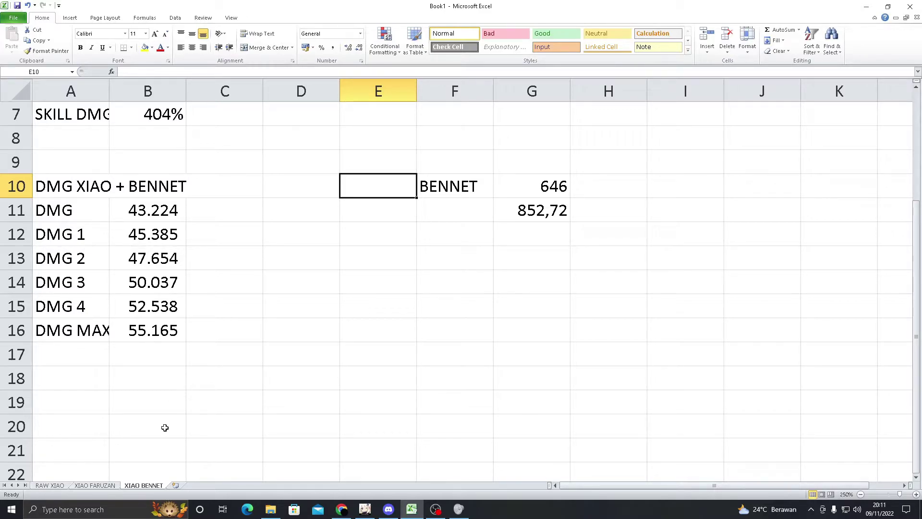
click(91, 485)
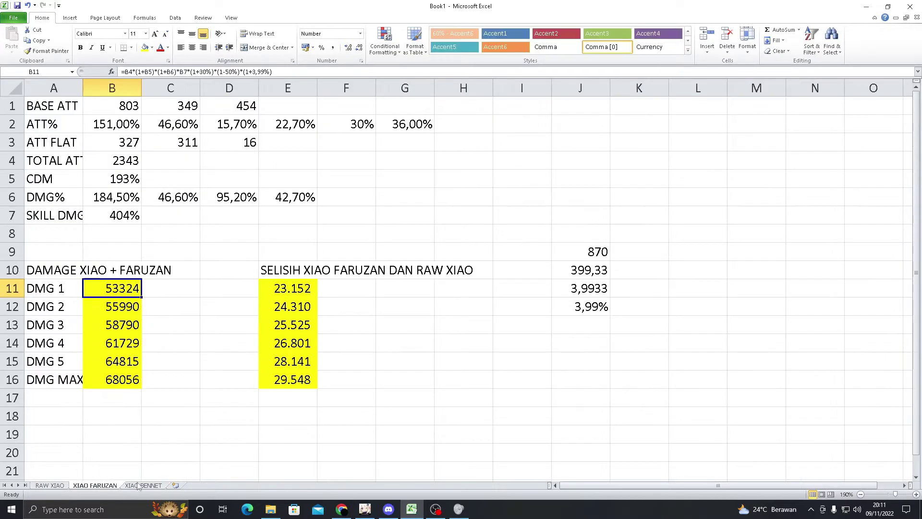
click(144, 486)
click(295, 261)
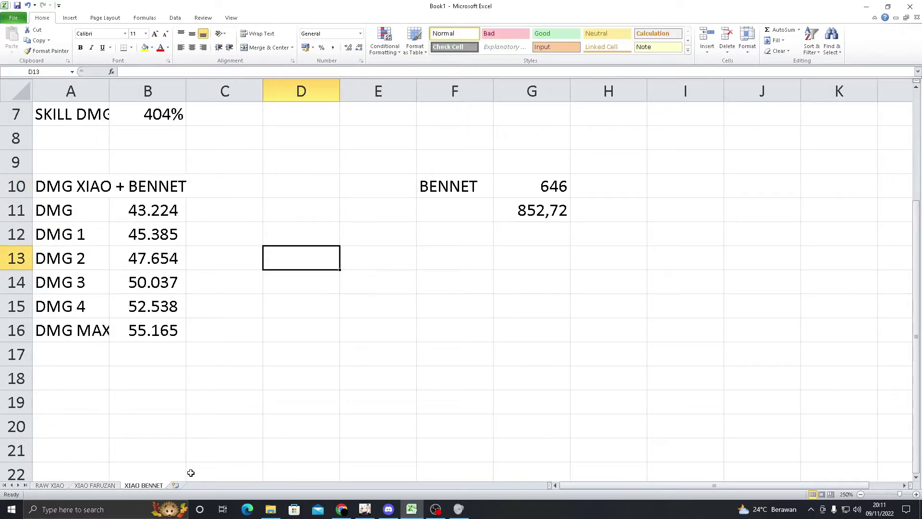
Step: Add a new worksheet after XIAO BENNET and name it DMG XIAO
click(175, 486)
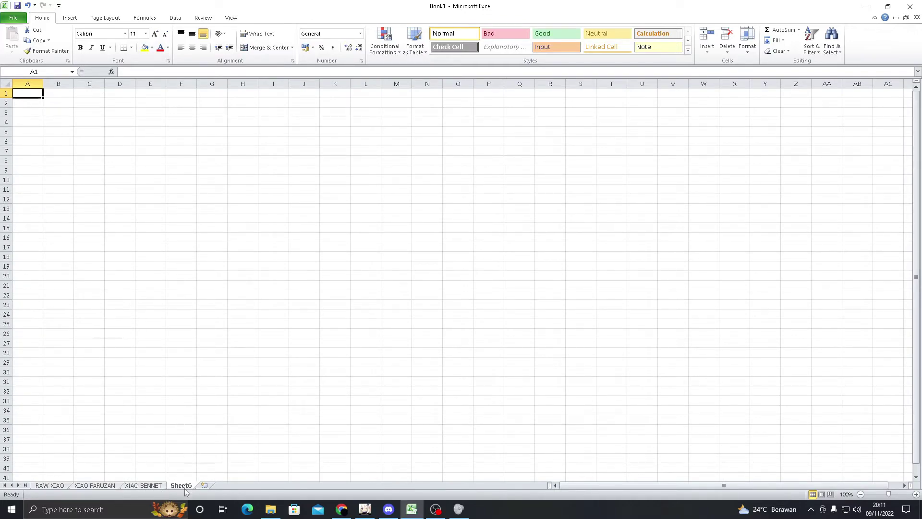
double_click(182, 486)
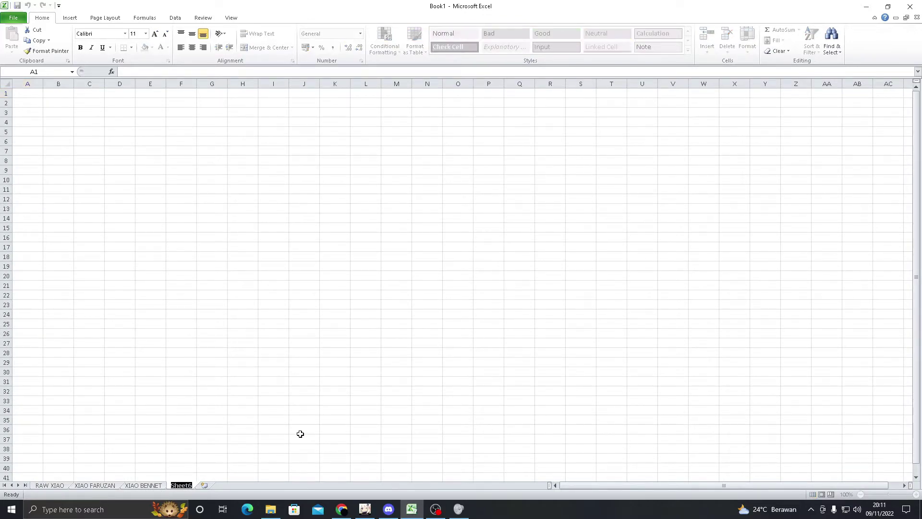
text(DMG XIAO)
key(Return)
right_click(301, 432)
key(Escape)
Step: Enter the heading XIAO+FARUZAN in A23 and widen column A to fit it
scroll(111, 313, up, 11)
click(104, 122)
text(XIA)
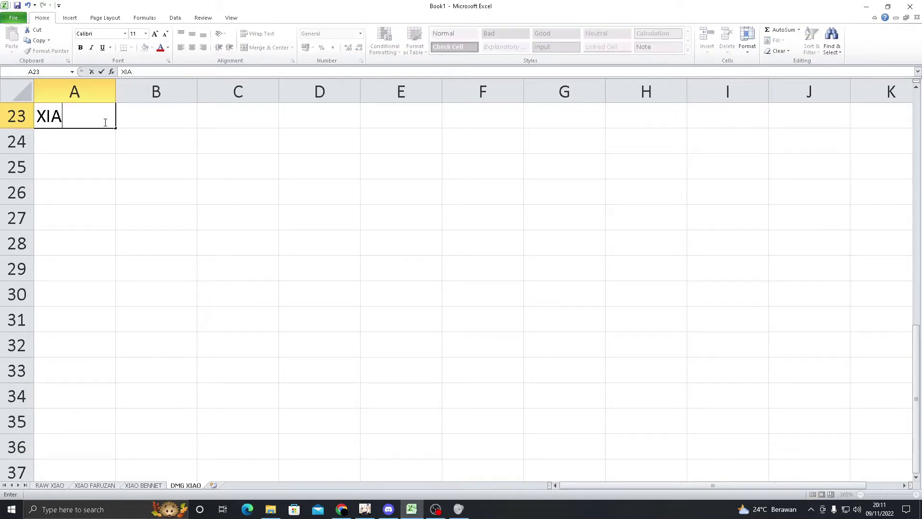
text(O FARU)
key(BackSpace)
key(BackSpace)
key(BackSpace)
key(BackSpace)
text(+FARUZAN)
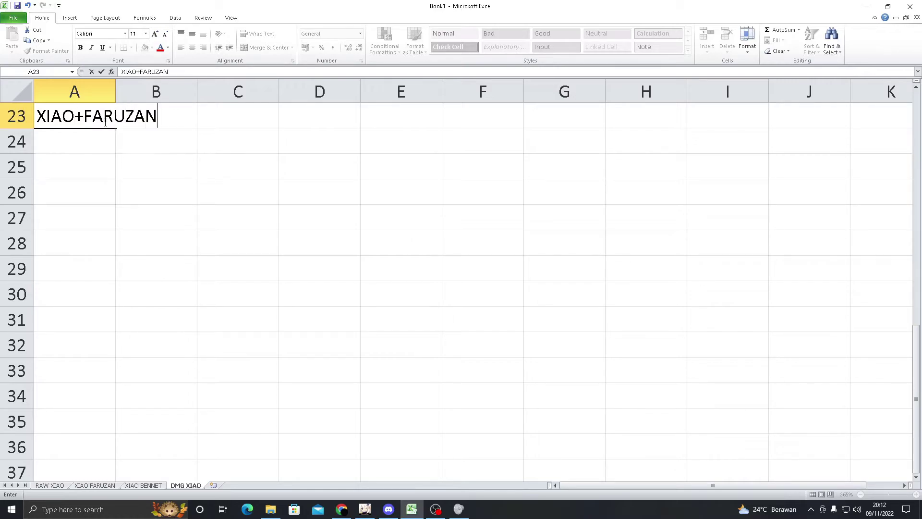
key(Return)
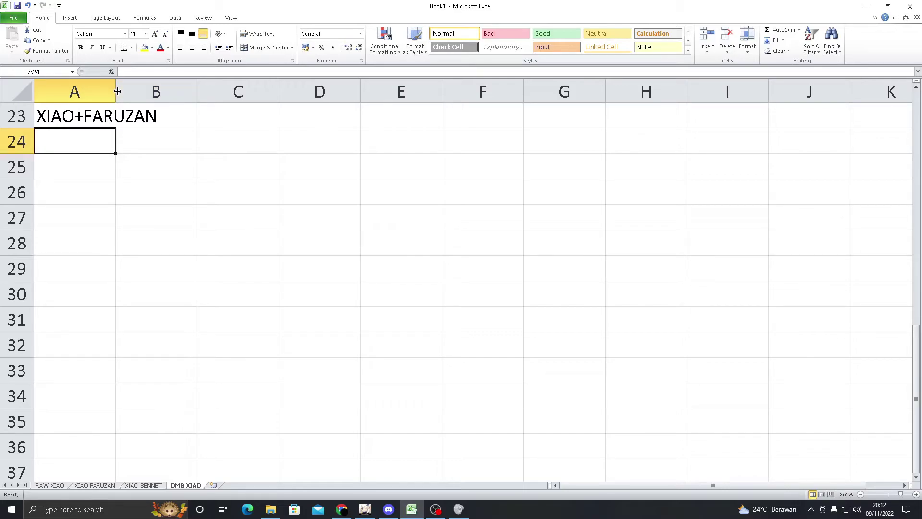
drag(115, 91, 164, 91)
Step: Enter the heading XIAO + BENNET in C23 and autofit column C
click(311, 118)
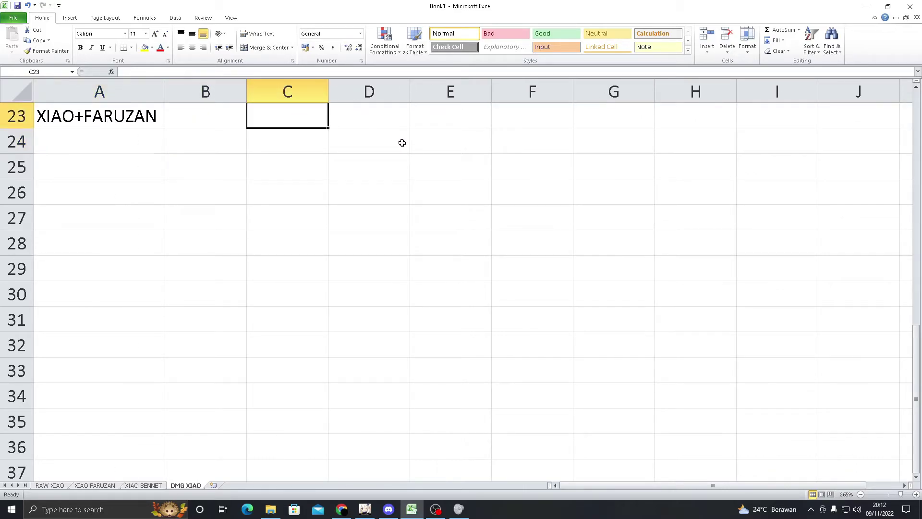
text(XIAO + BENE)
key(BackSpace)
text(NET)
key(Return)
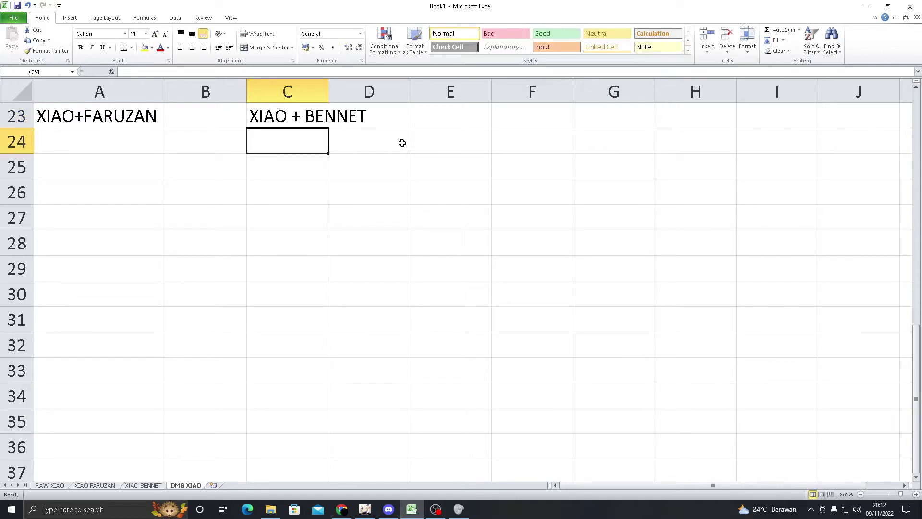
double_click(328, 92)
Step: Copy the damage results B11:B16 from the XIAO FARUZAN sheet and paste them as values into DMG XIAO from A24
click(99, 486)
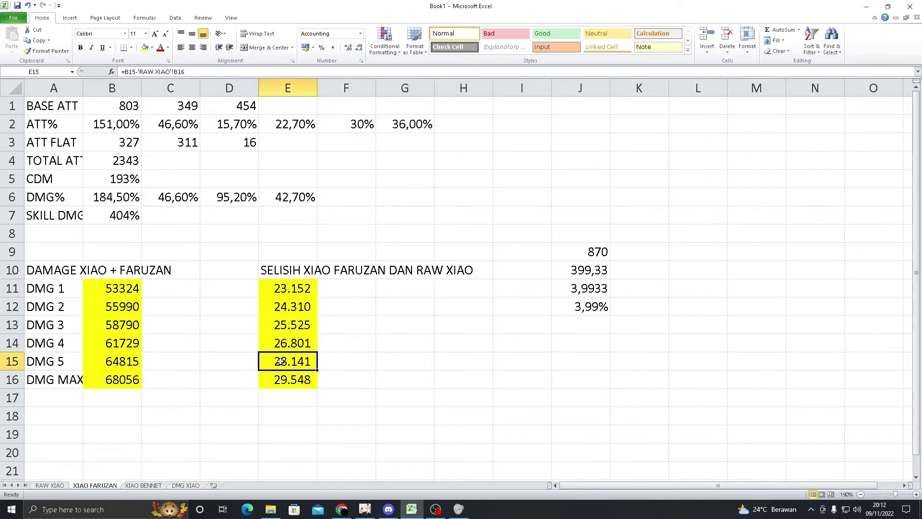
drag(135, 288, 136, 387)
key(ctrl+c)
key(ctrl+Page_Down)
key(ctrl+Page_Down)
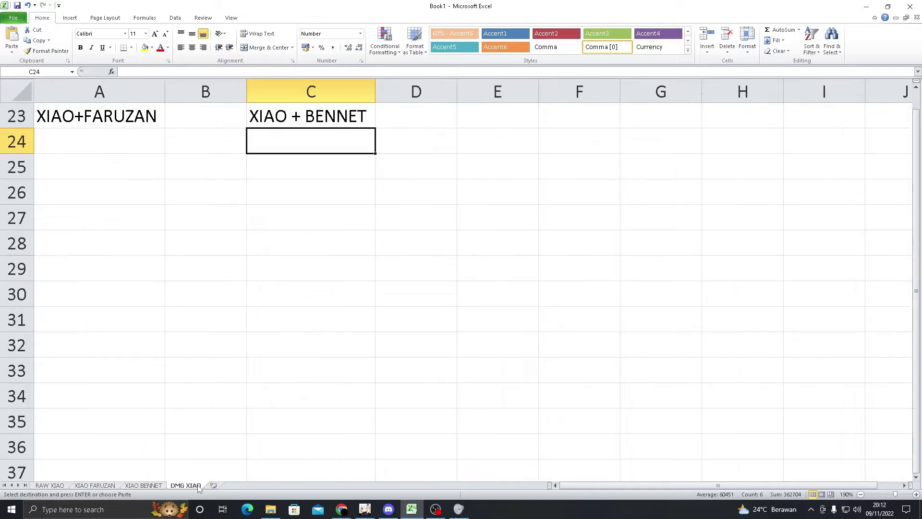
right_click(102, 139)
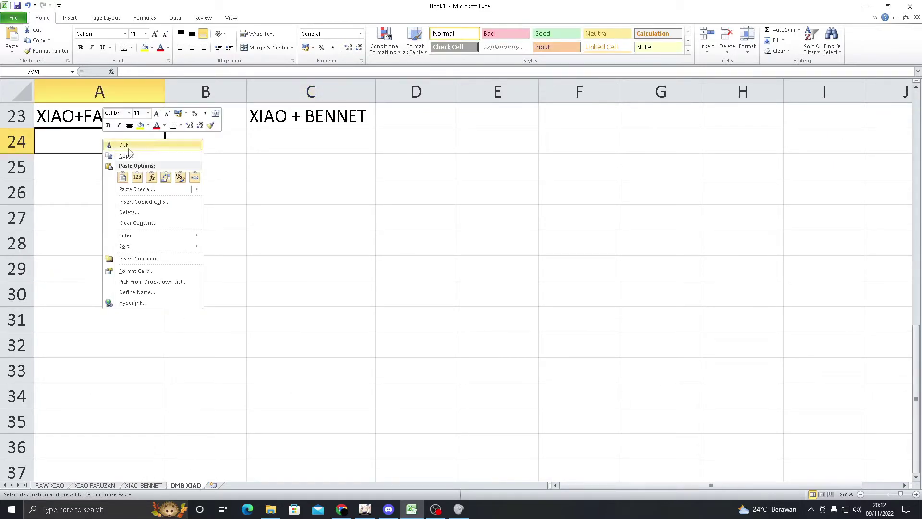
click(138, 177)
Step: Format A24:A29 with thousands separators and no decimal places
drag(144, 139, 149, 268)
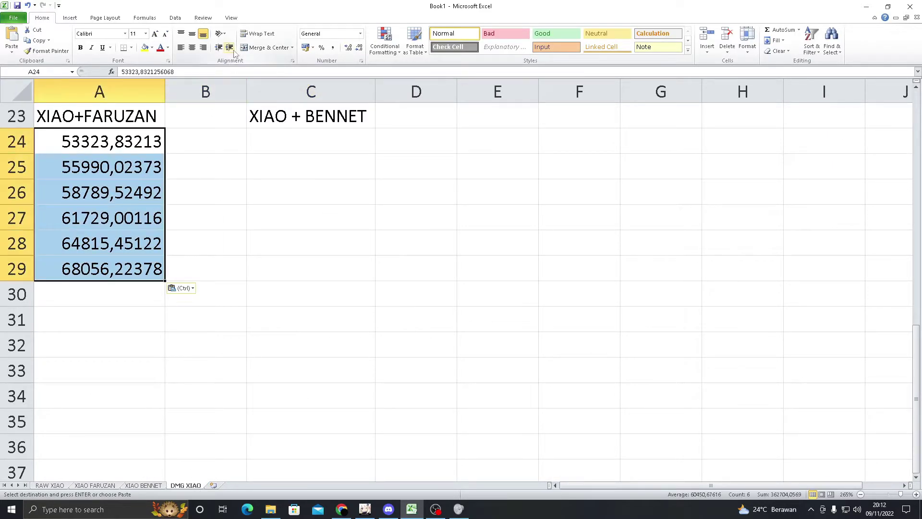
click(356, 50)
click(355, 50)
click(355, 50)
click(355, 50)
click(356, 50)
click(333, 48)
Step: Copy the damage results B11:B16 from the XIAO BENNET sheet and paste them as values into DMG XIAO from C24
click(320, 139)
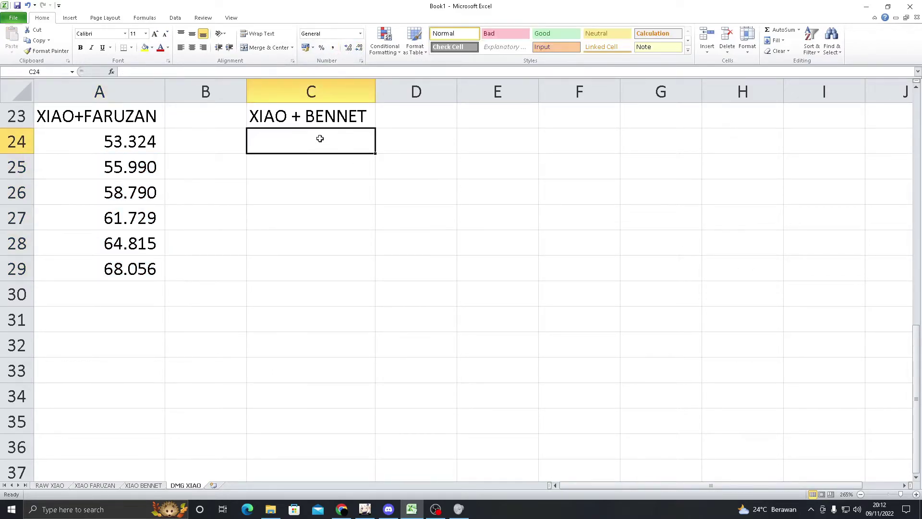
click(143, 485)
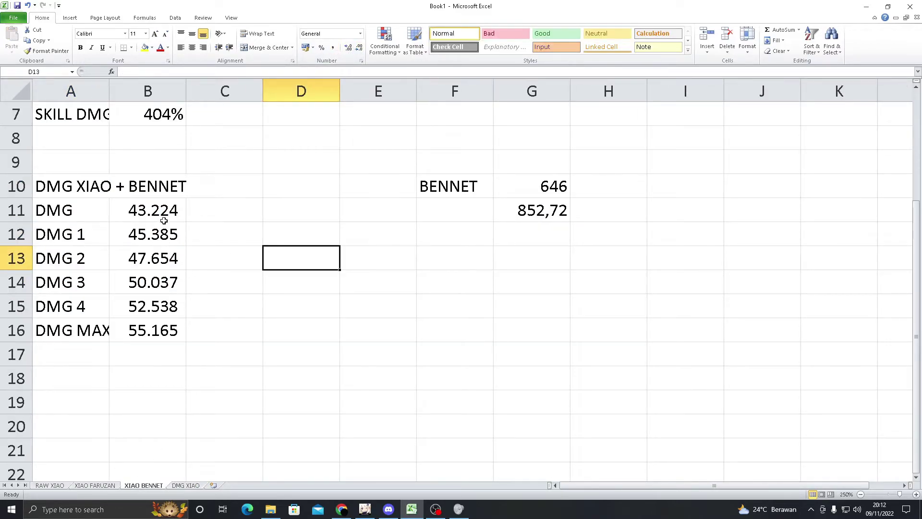
drag(164, 222, 160, 329)
key(ctrl+c)
click(193, 485)
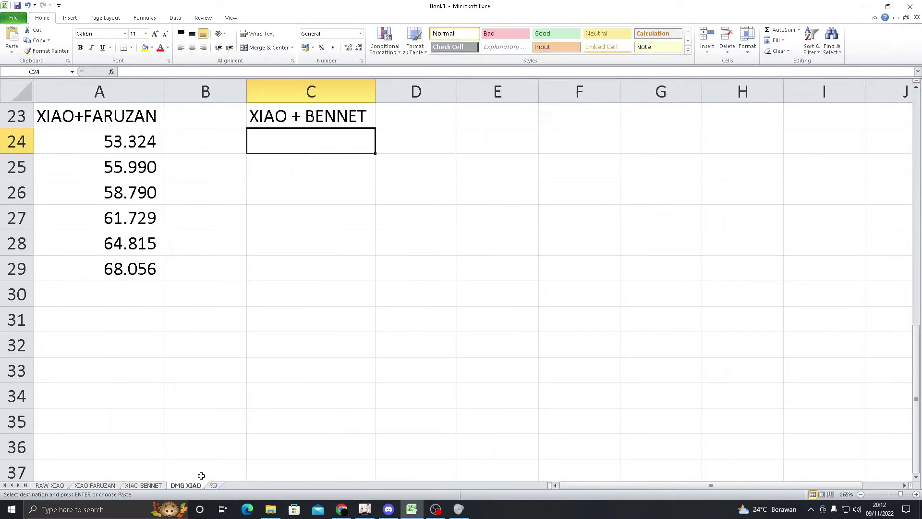
right_click(337, 135)
click(372, 173)
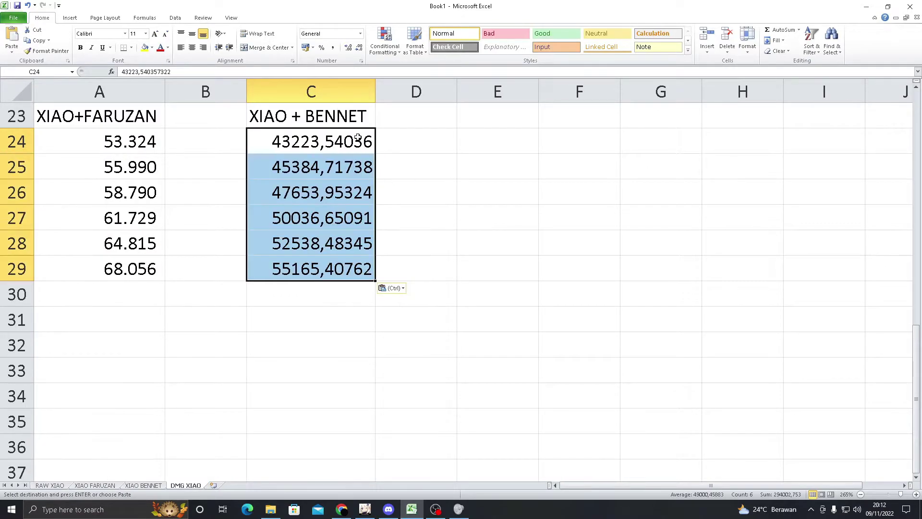
Step: Format C24:C29 with thousands separators and no decimal places
click(359, 48)
click(358, 47)
click(359, 47)
click(359, 48)
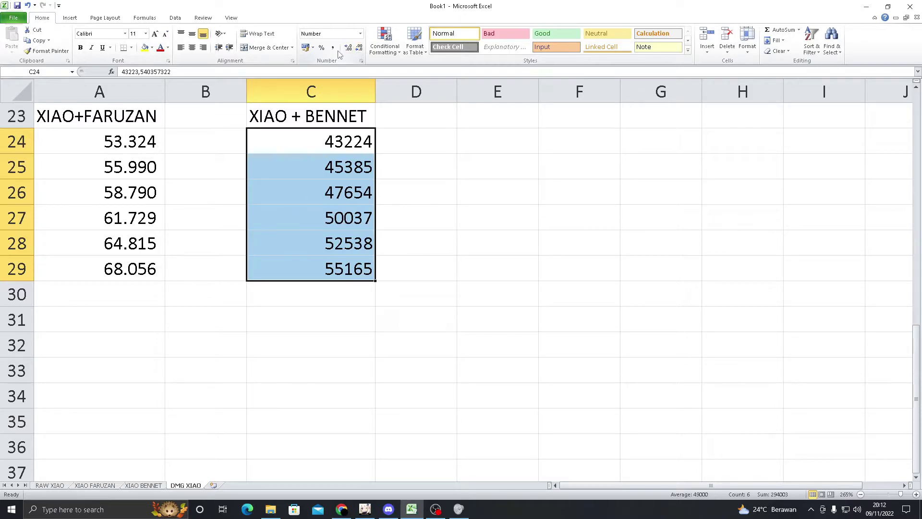
click(332, 47)
click(416, 193)
Step: Compare the XIAO+FARUZAN damage values in column A with the XIAO + BENNET values in column C
click(304, 199)
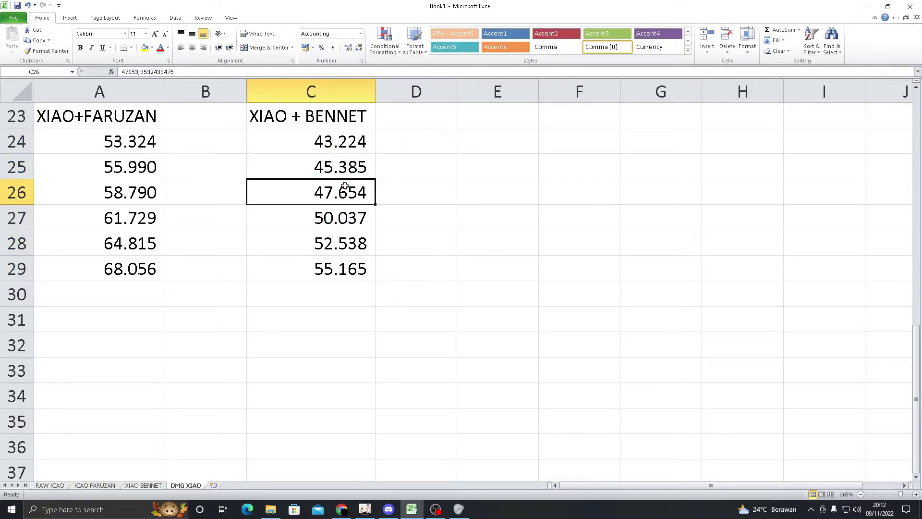
click(428, 310)
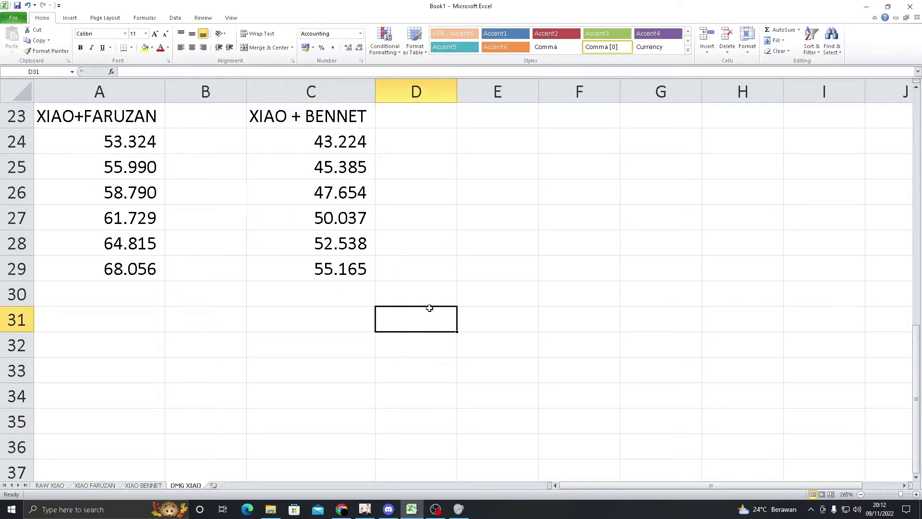
click(98, 117)
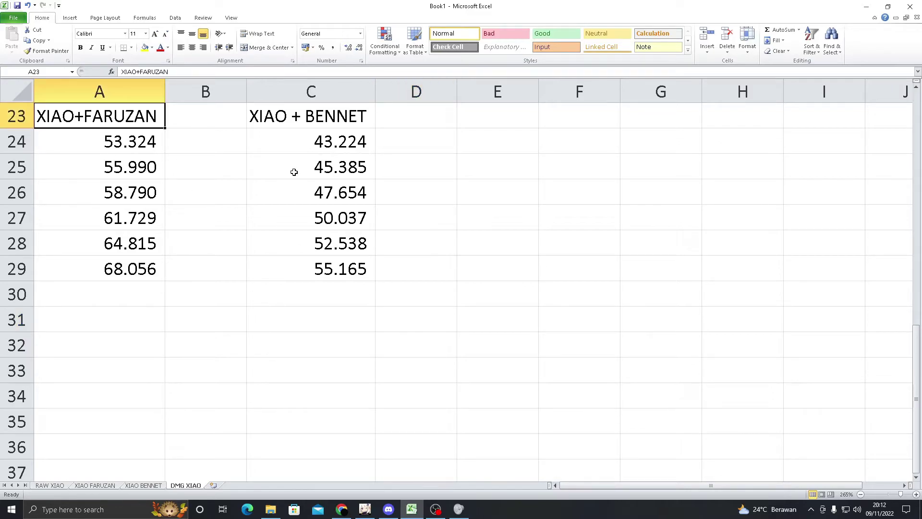
click(463, 166)
click(370, 166)
click(337, 142)
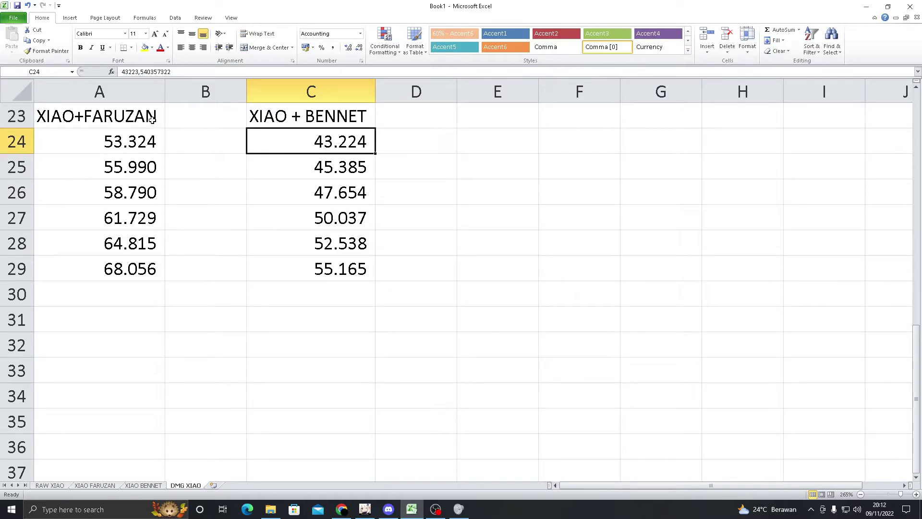
click(152, 119)
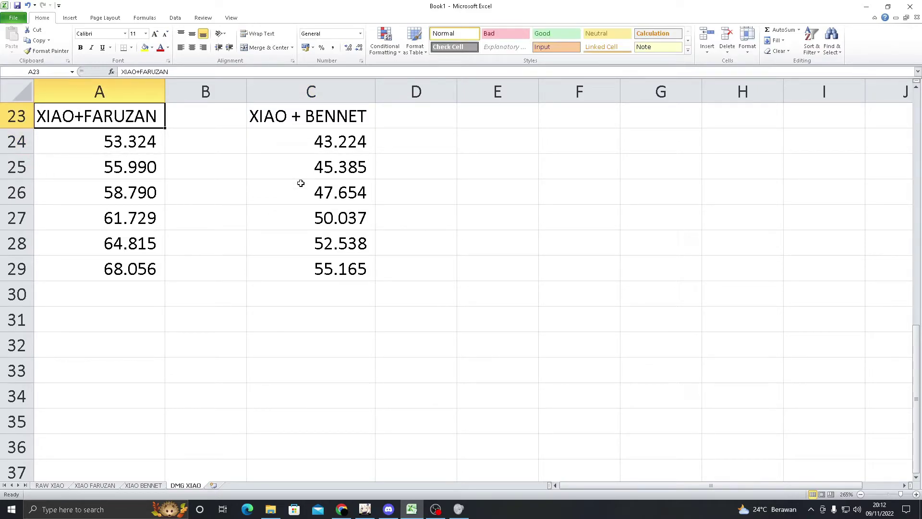
click(398, 147)
click(360, 152)
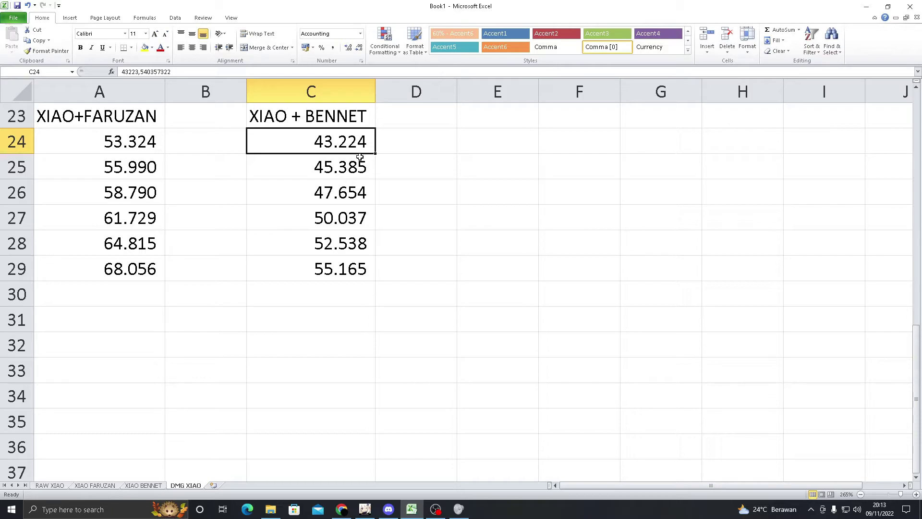
Step: Calculate the Faruzan-minus-Bennett damage difference in E24 with =A24-C24 and fill the formula down to E29
click(499, 143)
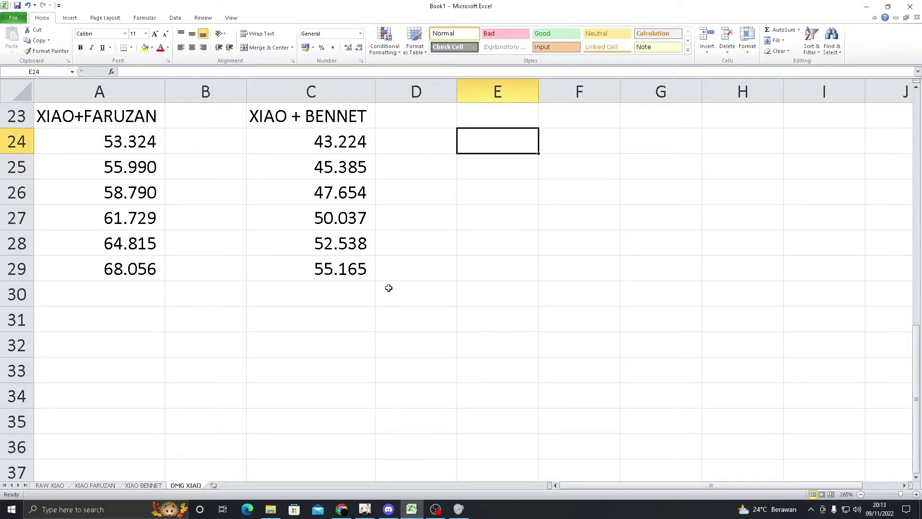
text(=)
click(140, 146)
text(-)
click(350, 133)
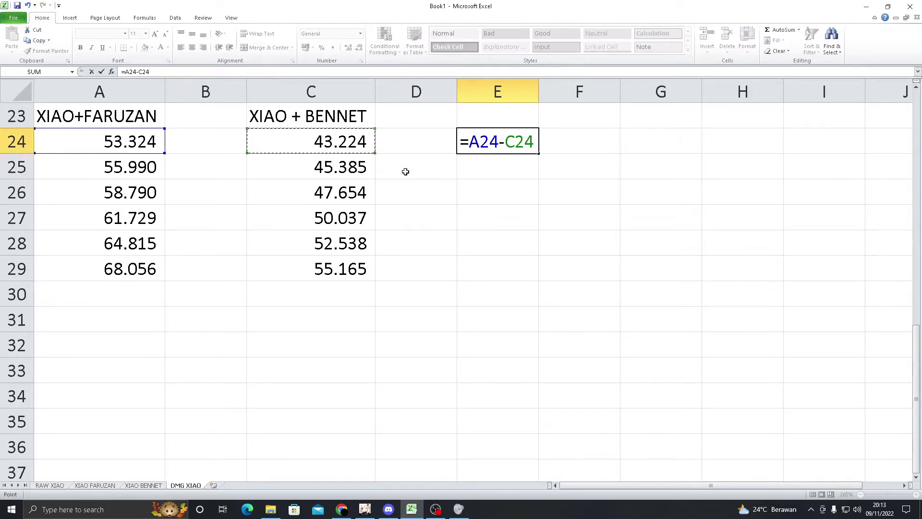
key(Return)
click(490, 144)
drag(538, 153, 535, 277)
Step: Examine the damage differences in E24:E29 against the two result columns
click(623, 170)
click(519, 168)
click(513, 270)
click(521, 192)
click(526, 140)
click(527, 158)
click(521, 144)
click(502, 171)
click(514, 209)
click(499, 259)
Step: Insert a blank column before column A to make room for row labels
click(70, 148)
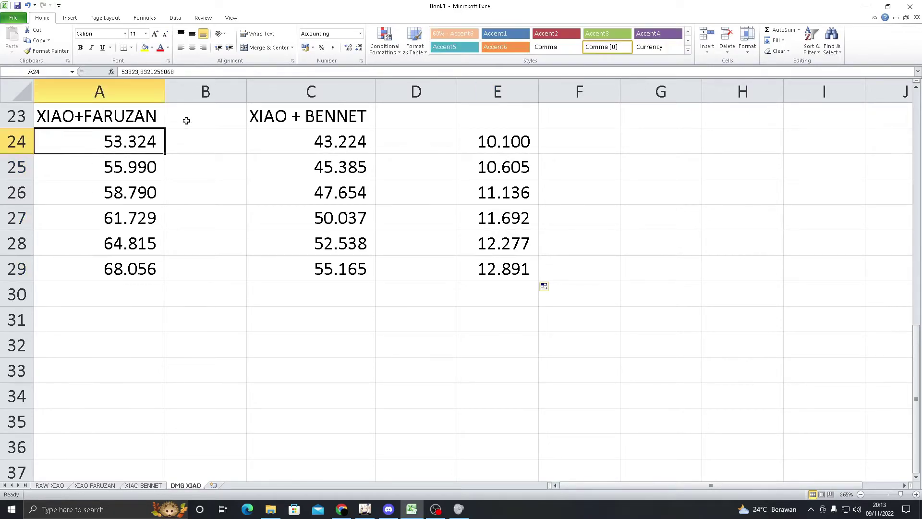
click(65, 90)
right_click(61, 89)
click(83, 151)
Step: Label A24 as DMG and A25 as DMG 1, checking Xiao's passive talent in Genshin Impact
click(91, 144)
text(DMG)
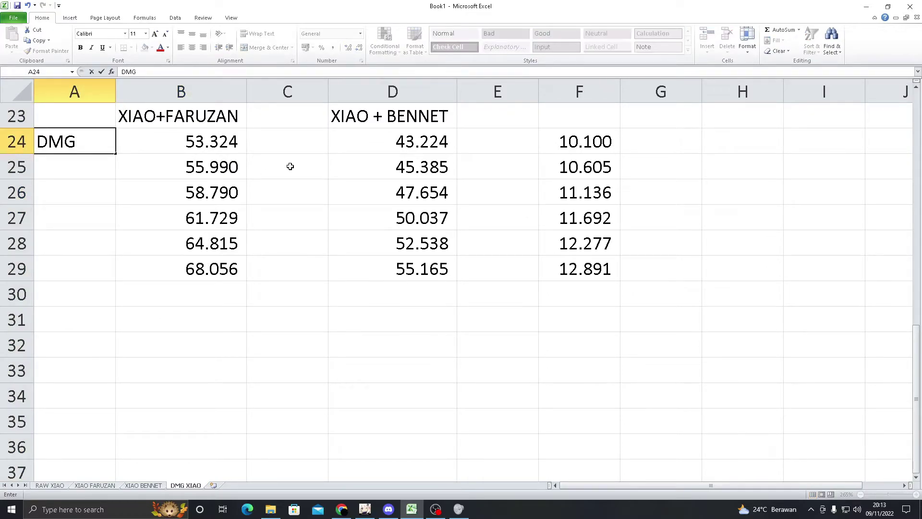
key(Return)
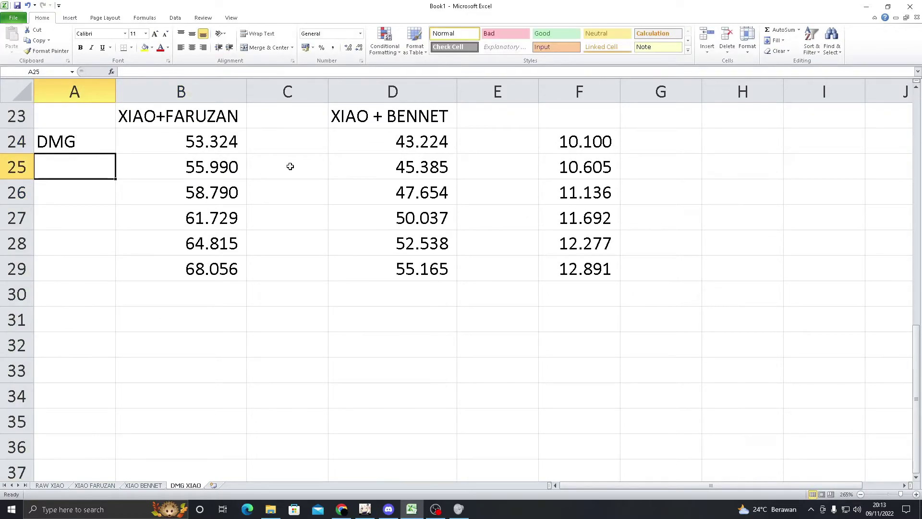
text(DMG)
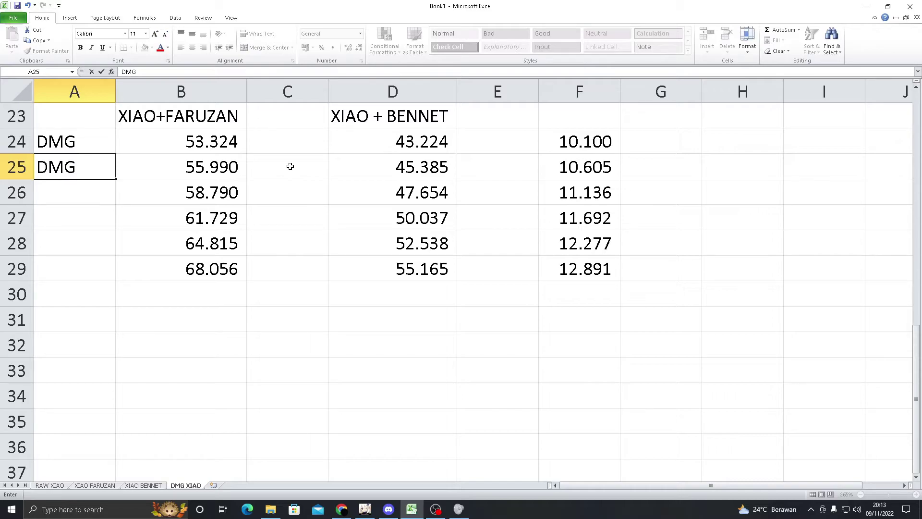
text( 1)
key(alt+Tab)
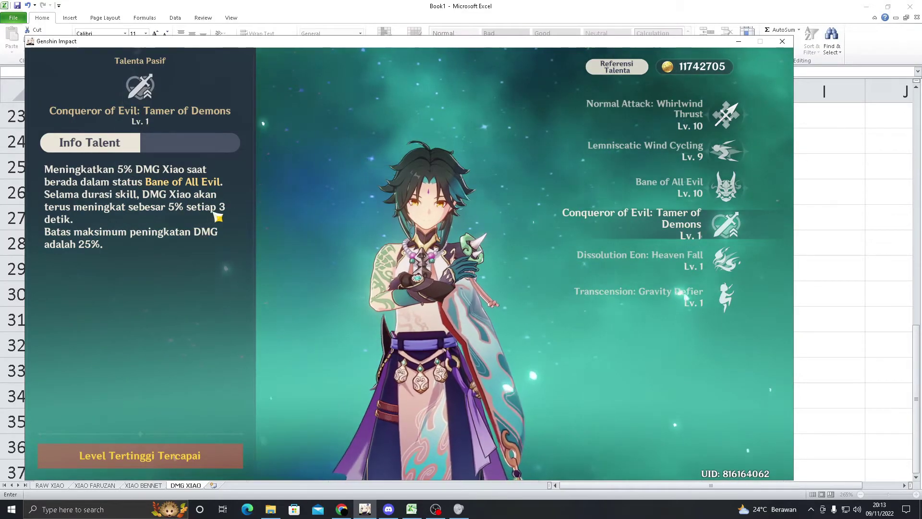
key(alt+Tab)
click(152, 174)
Step: Fill the numbered labels down to DMG 4 in A28 and enter DMG MAX in A29
click(96, 172)
drag(117, 179, 117, 252)
click(112, 261)
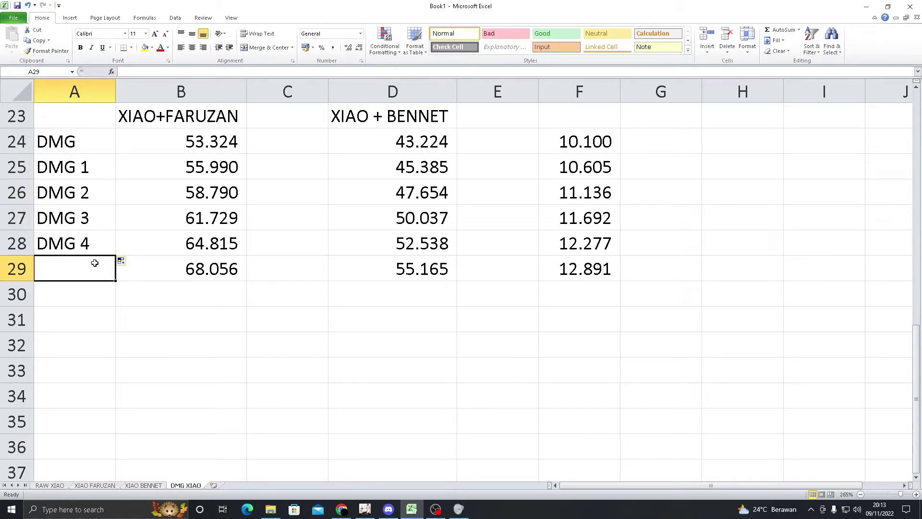
text(DMG )
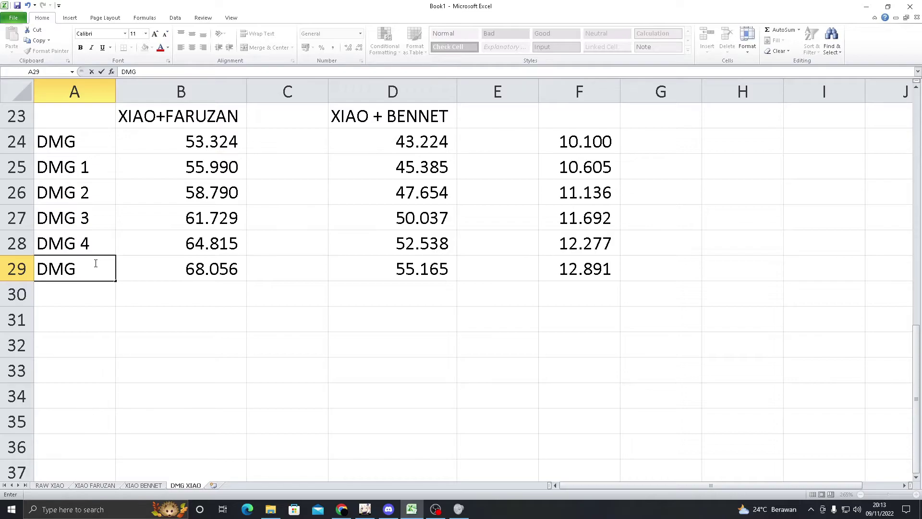
text(MAX)
key(Return)
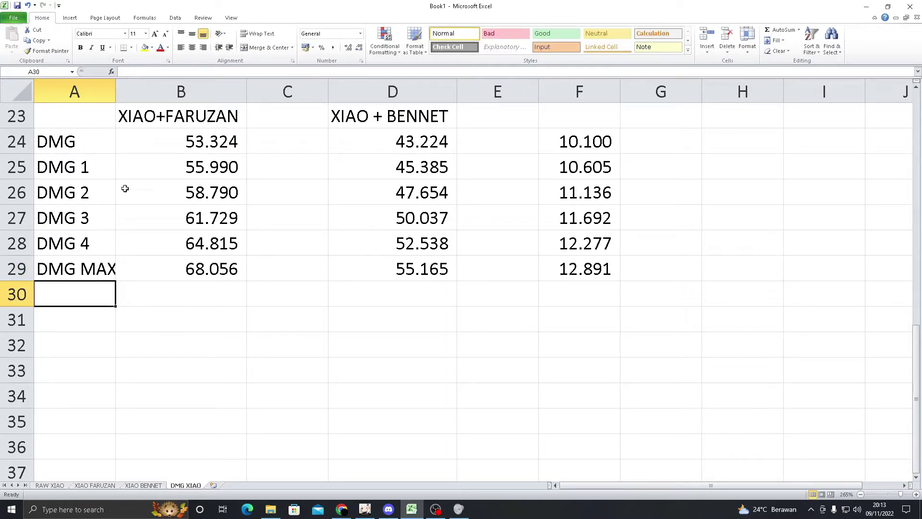
Step: Enter the heading SELISIH DMG ANTARA FARUZAN DAN BENNET in F23 above the difference values
click(574, 126)
text(SE)
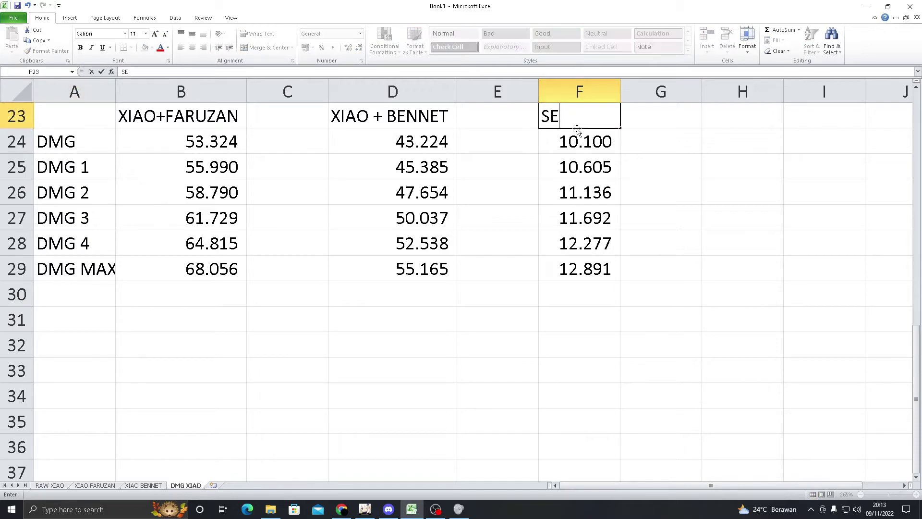
text(LISIH ANTARA)
key(BackSpace)
key(BackSpace)
key(BackSpace)
key(BackSpace)
key(BackSpace)
key(BackSpace)
key(BackSpace)
text(DMG ANTARA B)
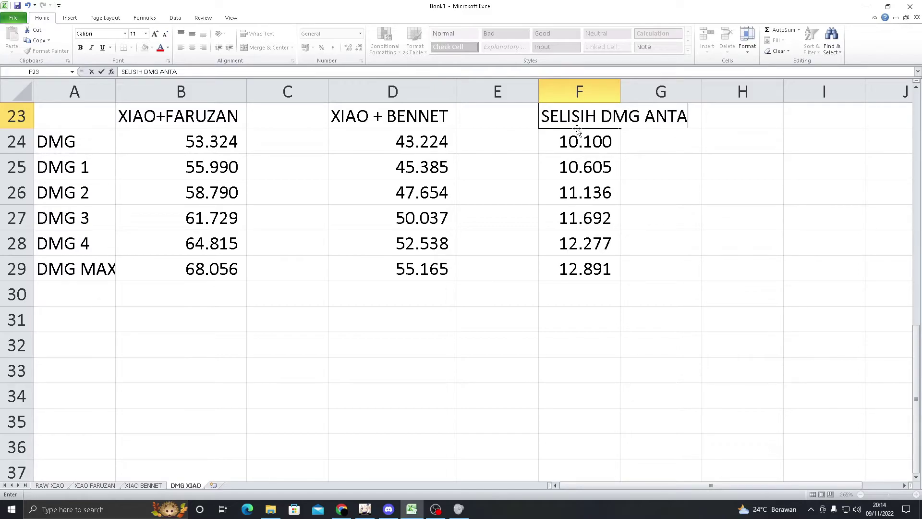
key(BackSpace)
text(FARU)
key(BackSpace)
key(BackSpace)
key(BackSpace)
key(BackSpace)
text(FARUZAN)
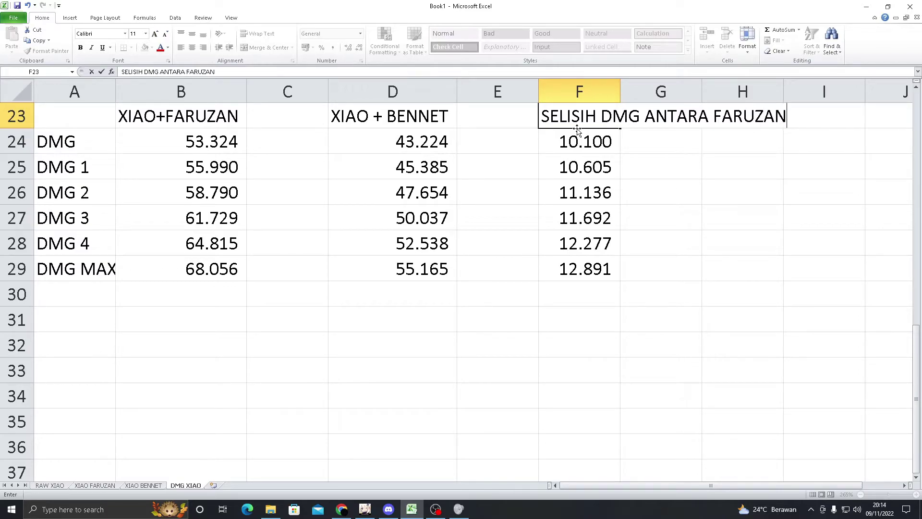
text( DAN ENNNEN)
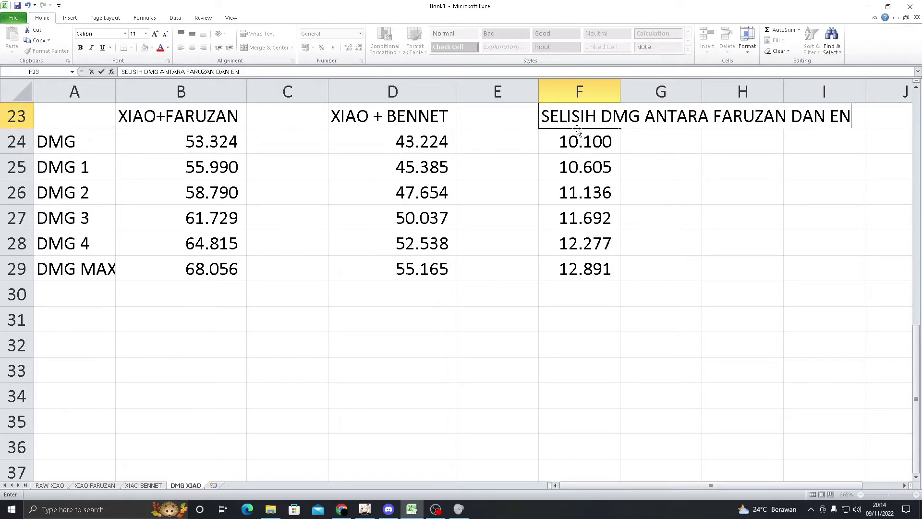
key(BackSpace)
key(BackSpace)
key(BackSpace)
key(BackSpace)
key(BackSpace)
key(BackSpace)
text(BENNET)
key(Return)
Step: Fill the damage values B24:B29 and D24:D29 and the differences F24:F29 with yellow
drag(593, 140, 591, 267)
click(512, 181)
drag(226, 142, 232, 256)
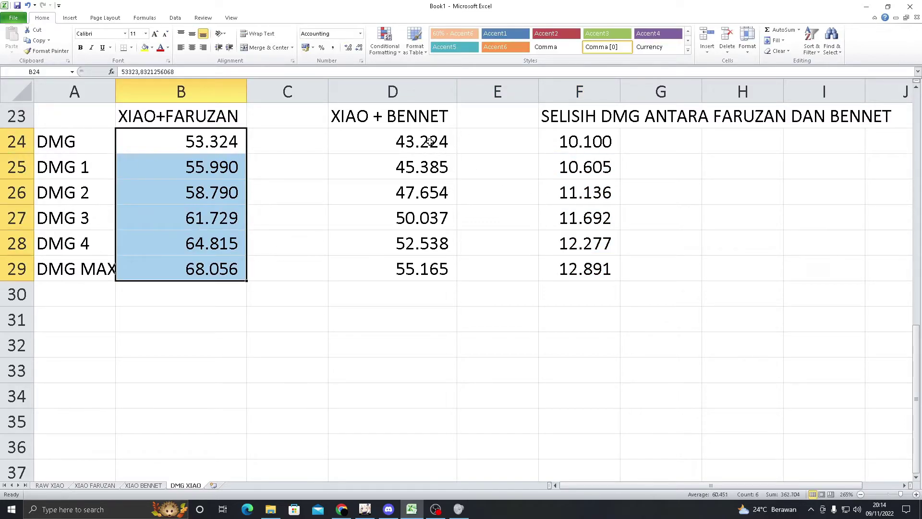
drag(430, 143, 433, 269)
drag(585, 142, 584, 269)
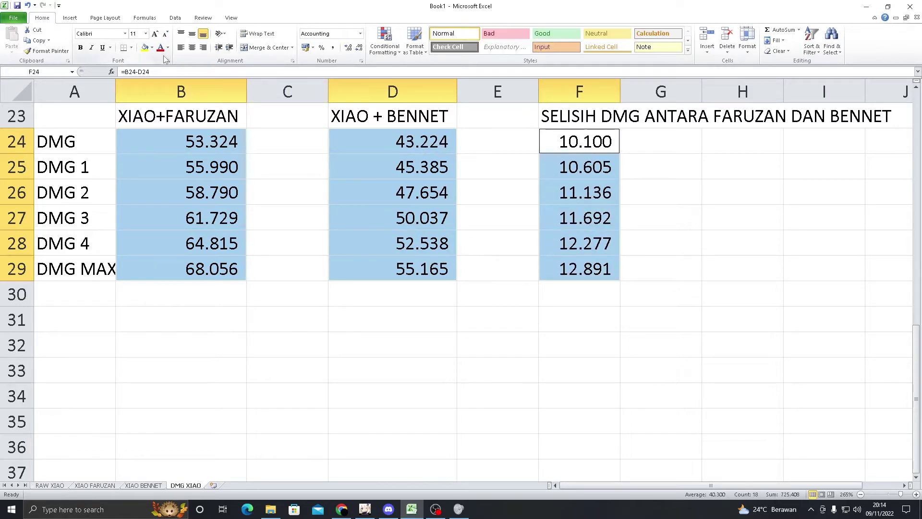
click(144, 47)
click(483, 224)
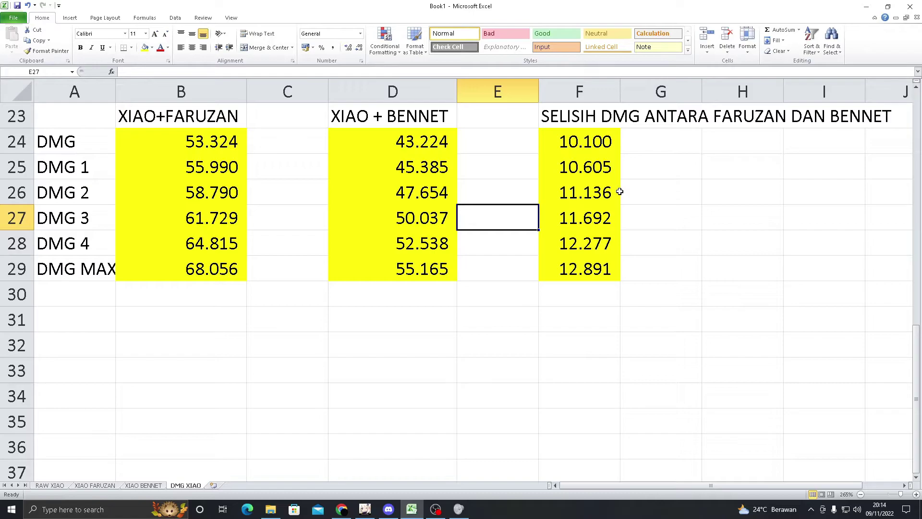
Step: Fill the headings XIAO+FARUZAN in B23 and XIAO + BENNET in D23 with light orange
ctrl+click(209, 116)
ctrl+click(358, 111)
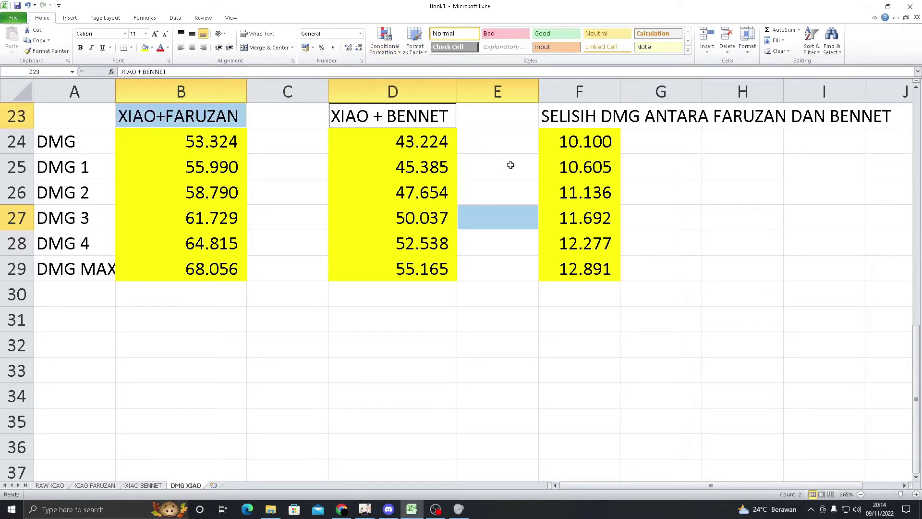
click(499, 158)
click(396, 119)
ctrl+click(210, 116)
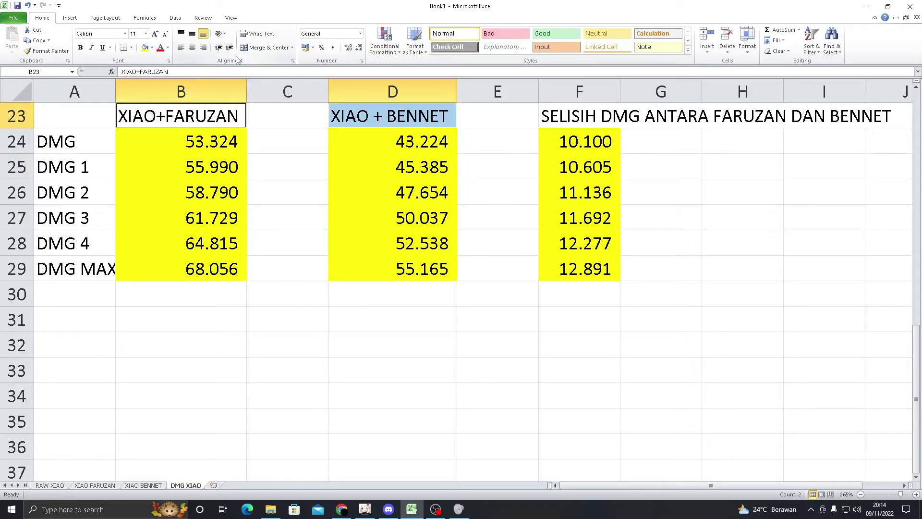
click(151, 47)
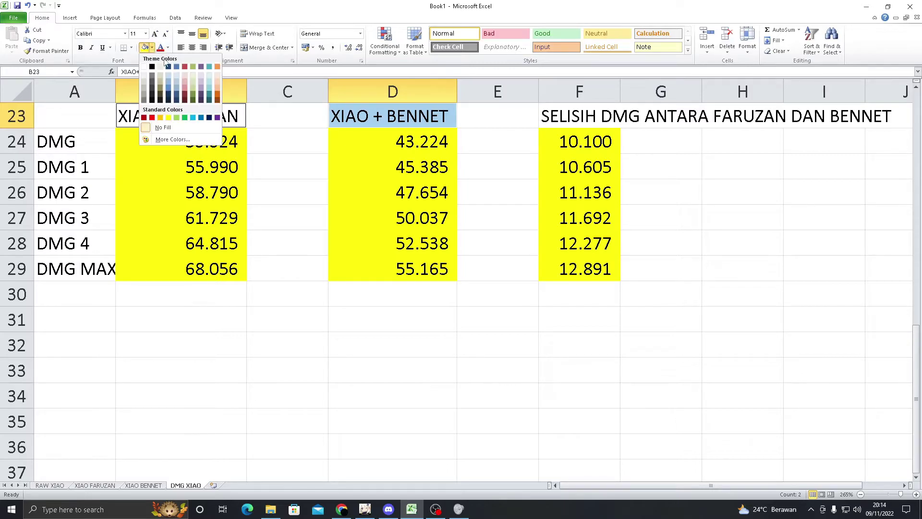
click(219, 80)
click(389, 217)
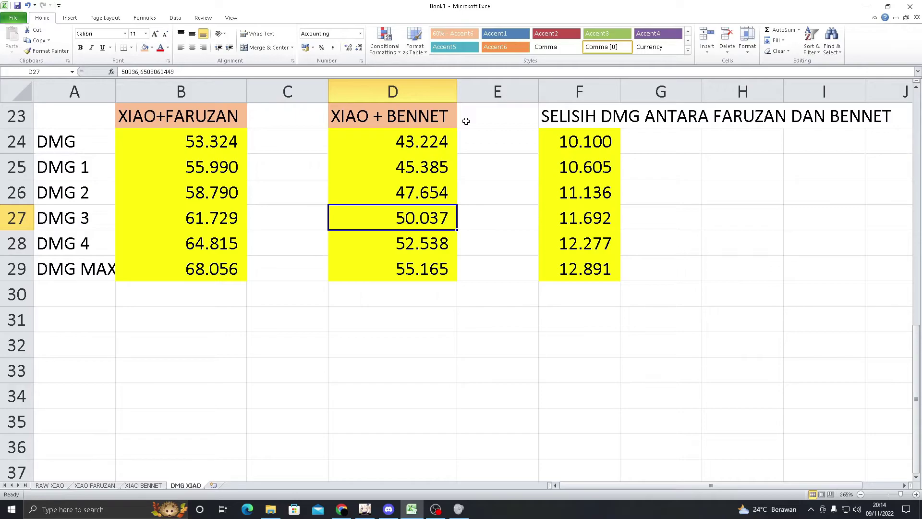
key(Down)
key(Down)
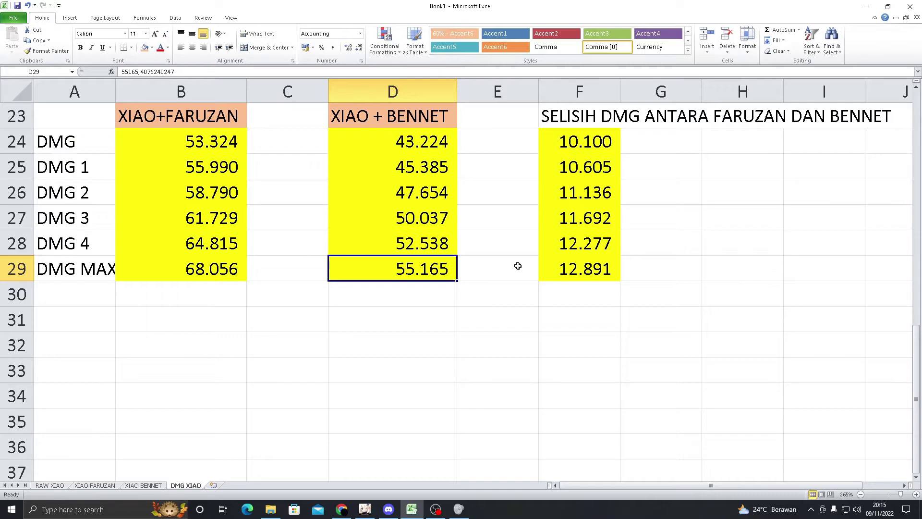
Step: Add a new worksheet and enter the team XIAO,BENNET, FARUZAN, XIANGLING in A1
click(213, 485)
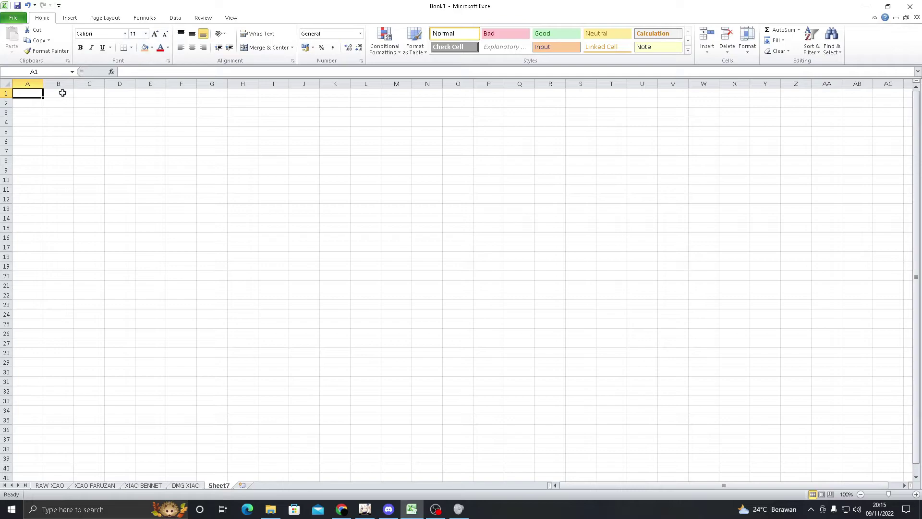
scroll(68, 167, up, 5)
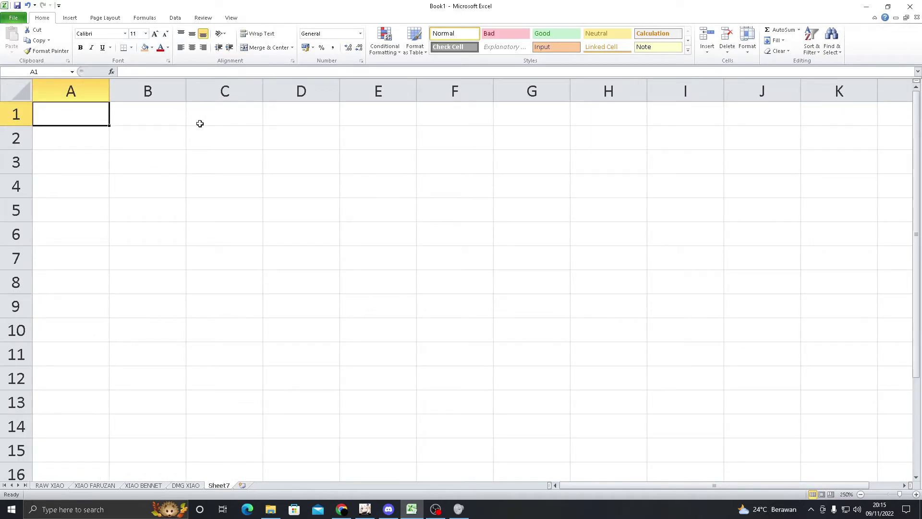
text(BENNET)
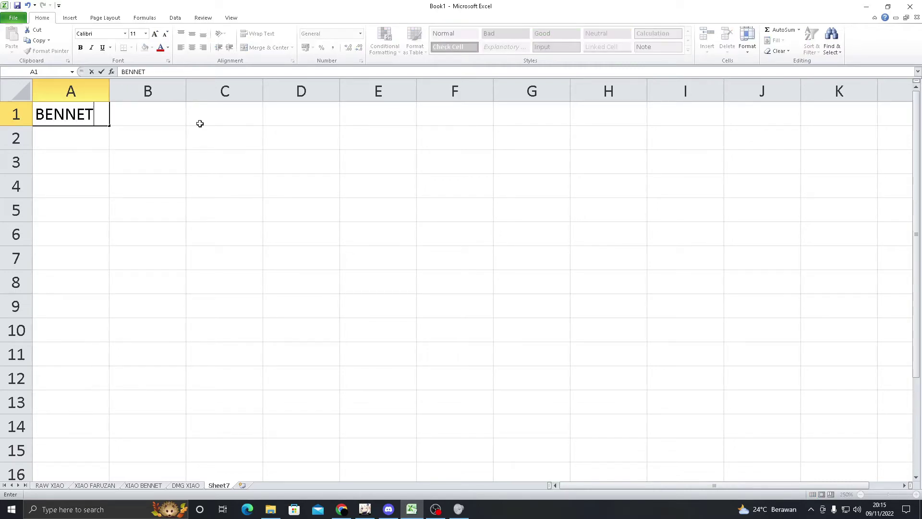
key(Escape)
text(XIAO)
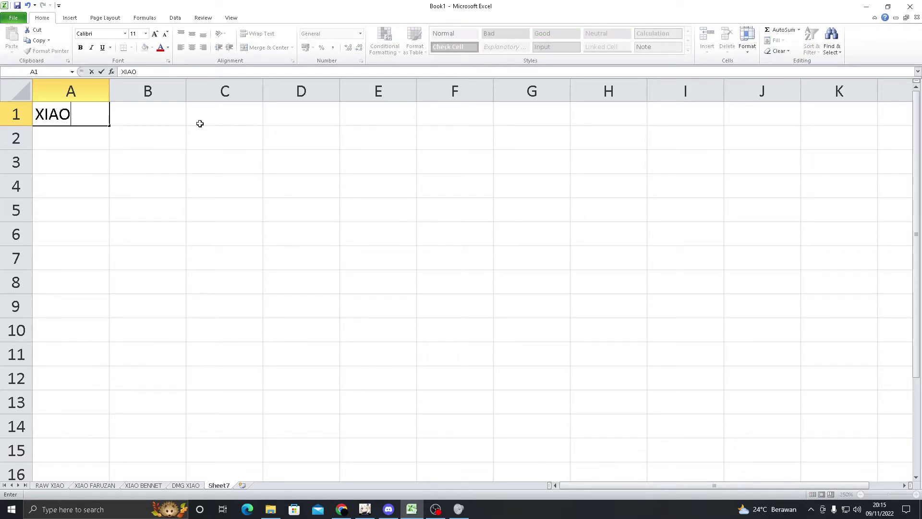
text(,BENNET)
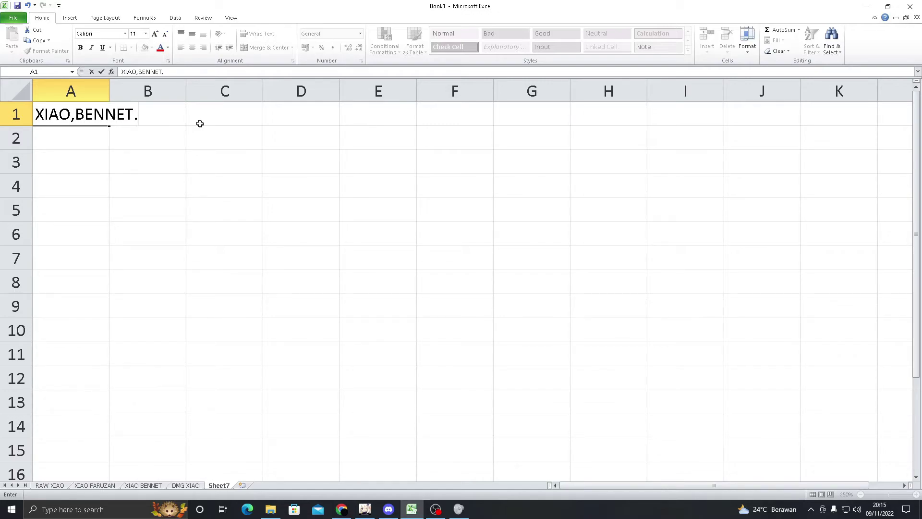
text(, FARUZAN, XIANGLING)
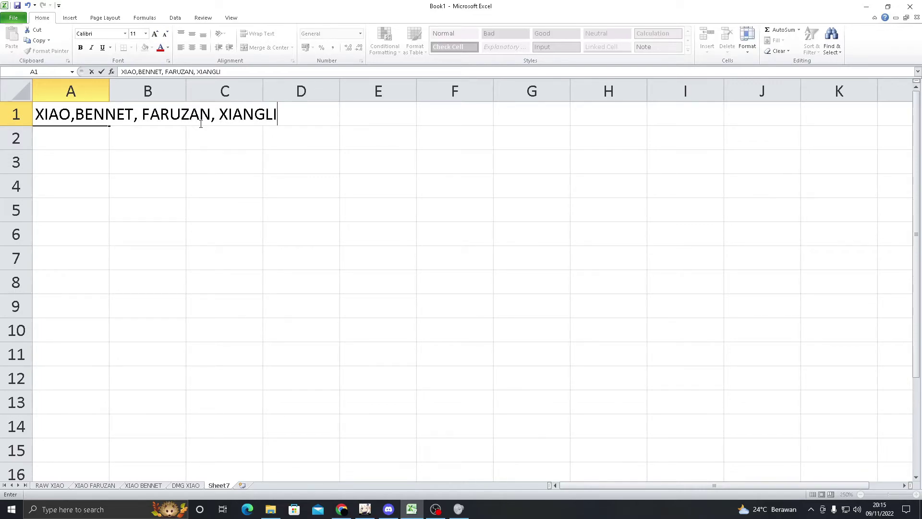
click(144, 137)
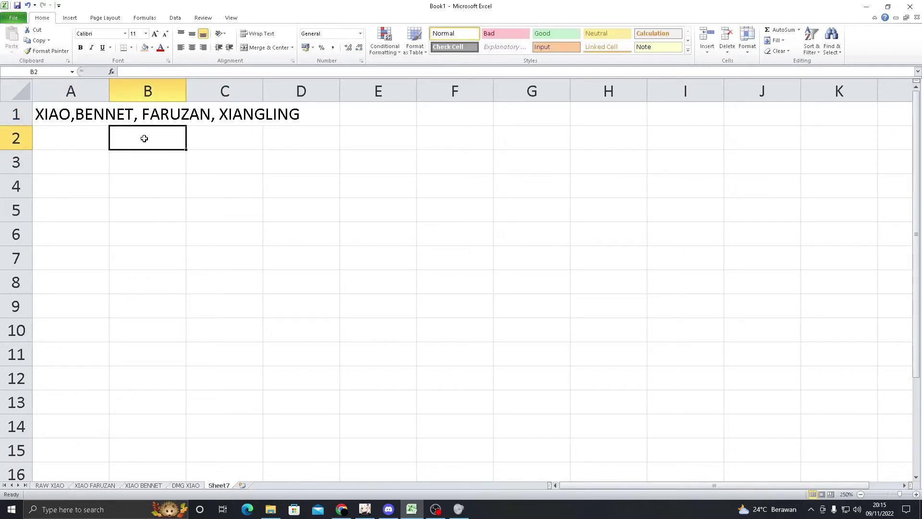
key(Up)
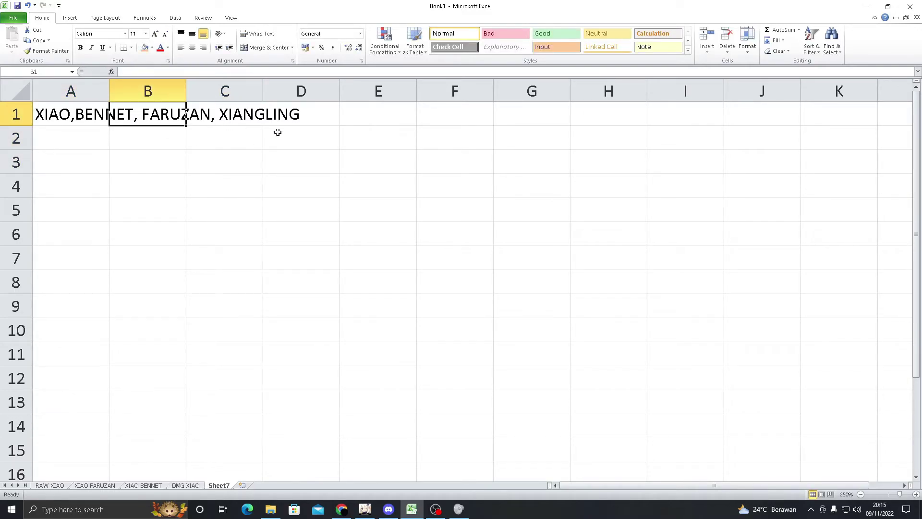
click(59, 113)
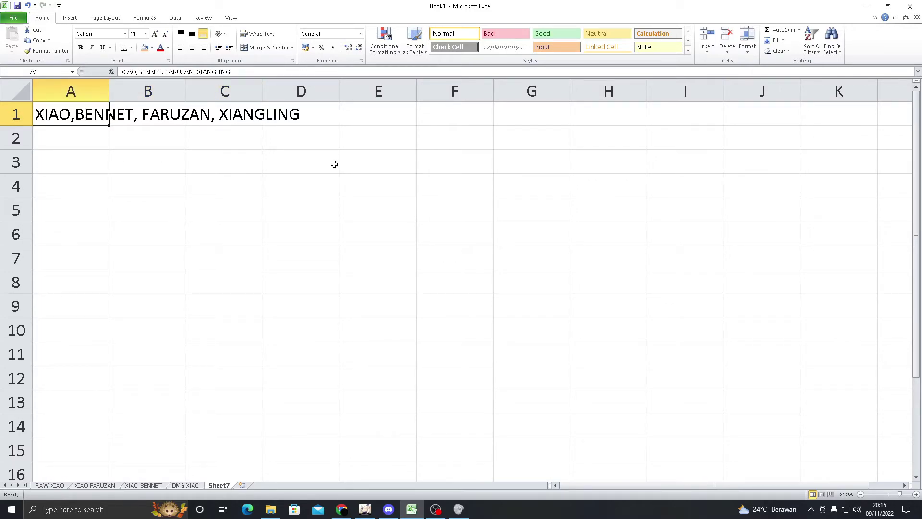
click(247, 117)
click(88, 142)
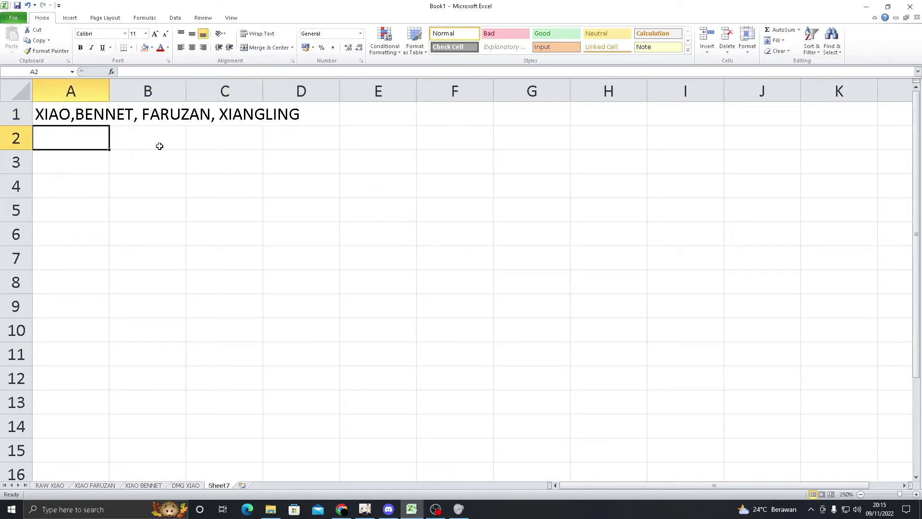
Step: Copy the stat table A1:H7 from the RAW XIAO sheet into the new team sheet starting at A3
click(82, 159)
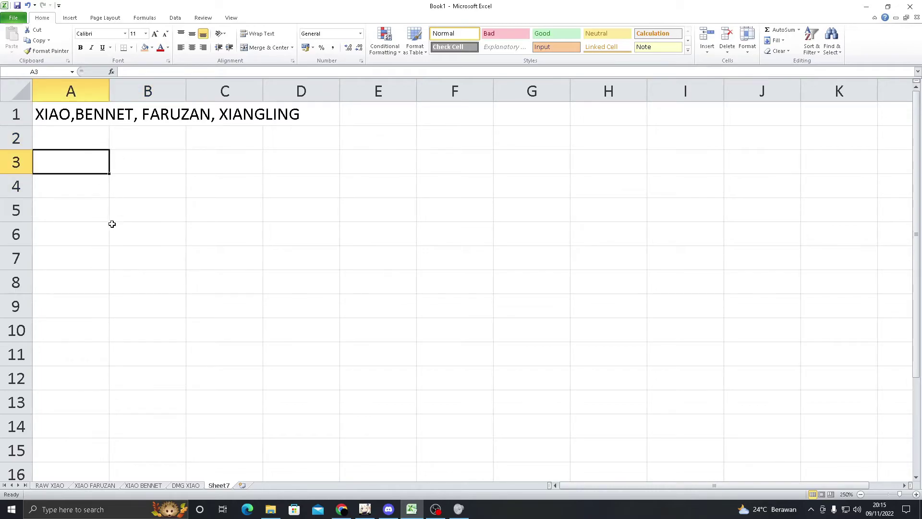
click(149, 488)
click(290, 341)
click(57, 488)
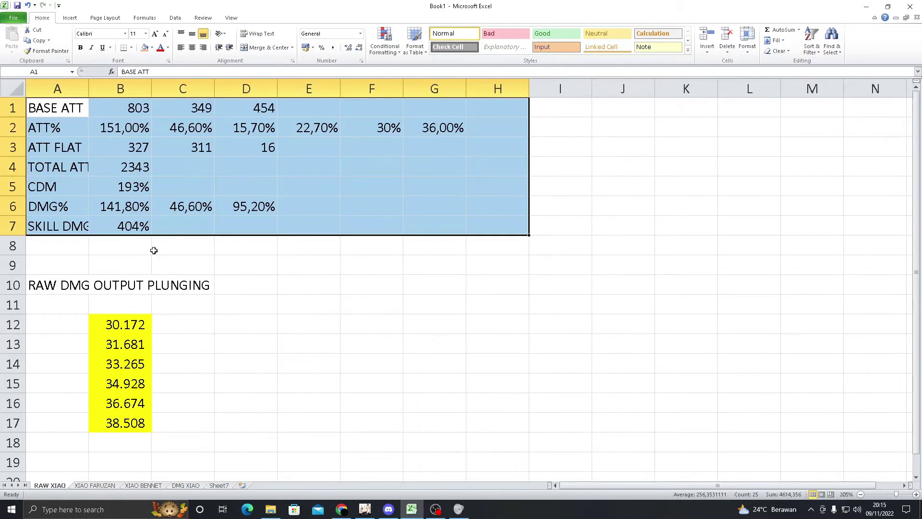
click(48, 108)
drag(46, 110, 544, 227)
key(ctrl+c)
click(219, 484)
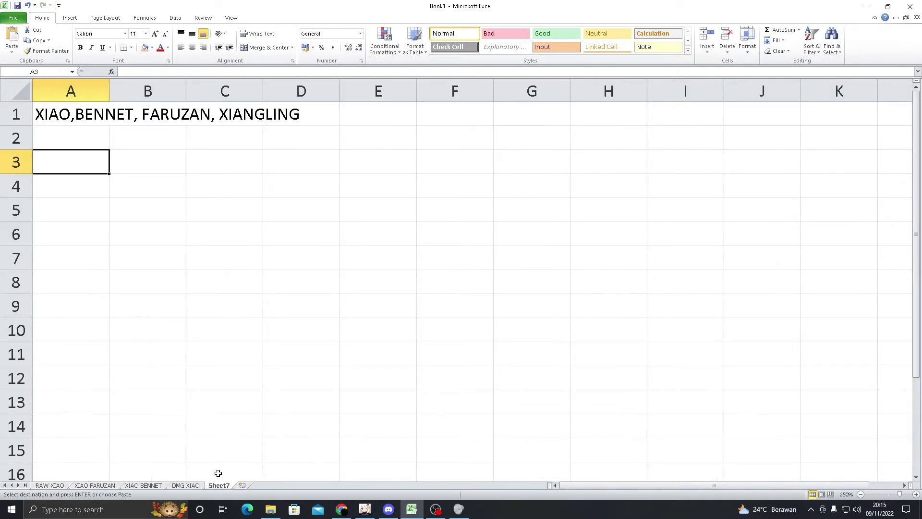
key(ctrl+v)
click(350, 241)
Step: Enter the heading DMG OUTPUT XIAO in A12 below the stat table
key(Down)
key(Down)
key(Right)
key(Left)
key(Left)
click(207, 312)
click(118, 370)
click(99, 371)
text(DMG)
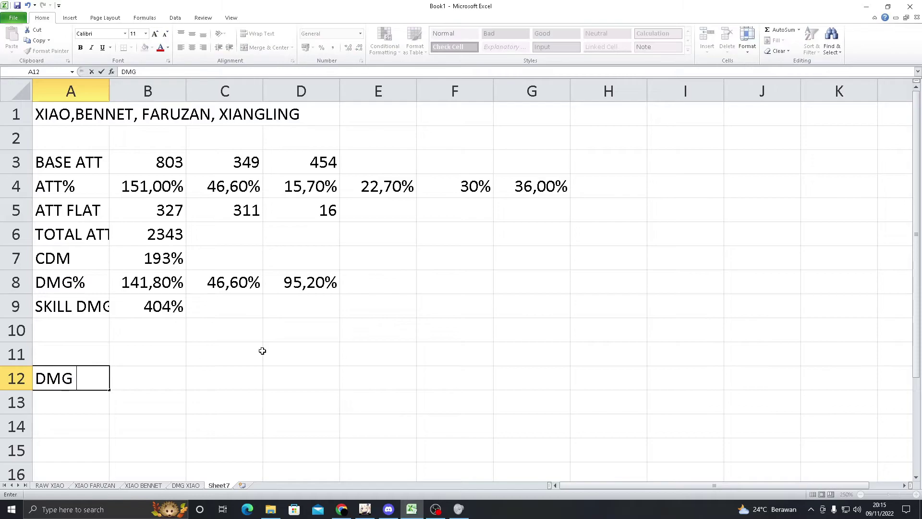
text( OUTPU)
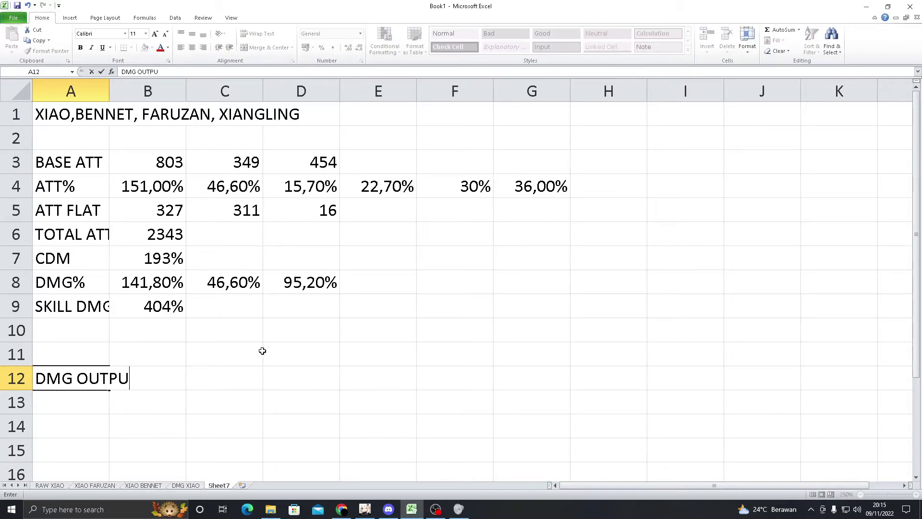
text(T XIAO)
key(Return)
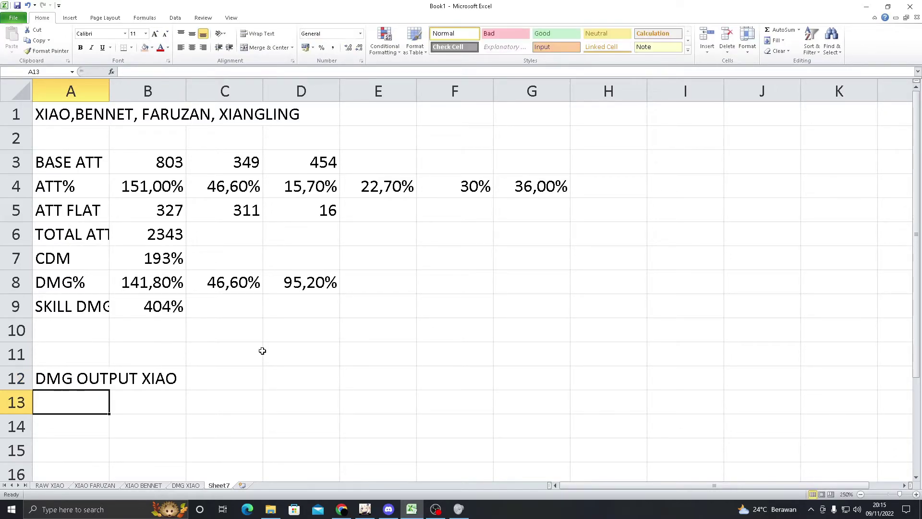
Step: Enter the row label DMG in A13 and remove the autocompleted OUTPUT XIAO from it
click(92, 382)
click(161, 408)
click(91, 405)
text(DM)
key(Return)
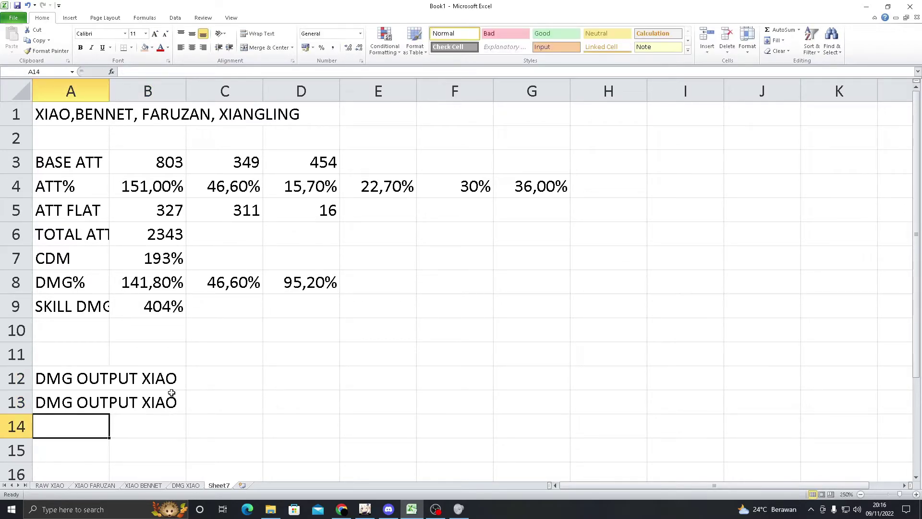
key(Up)
drag(140, 72, 386, 103)
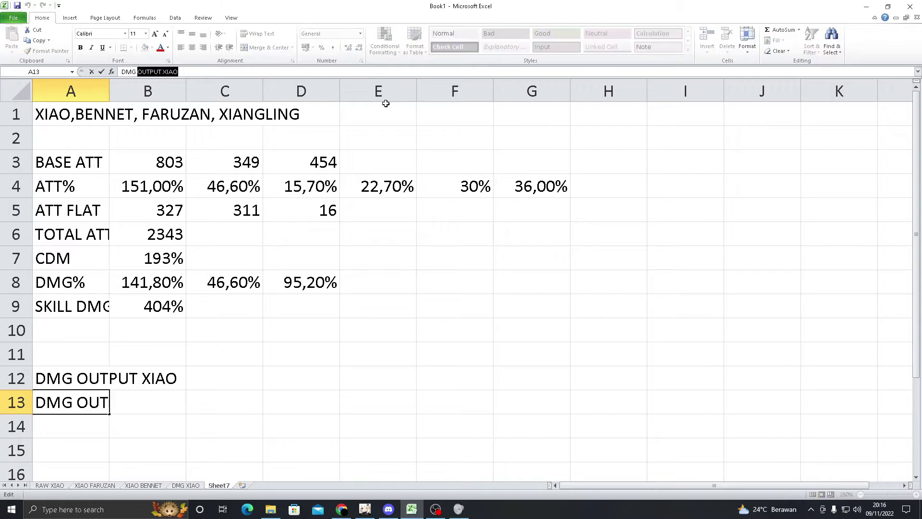
key(BackSpace)
click(532, 241)
Step: Look up Bennett's attack bonus in G11 of the XIAO BENNET sheet and enter 852 in C6 of the team sheet
click(432, 210)
click(504, 192)
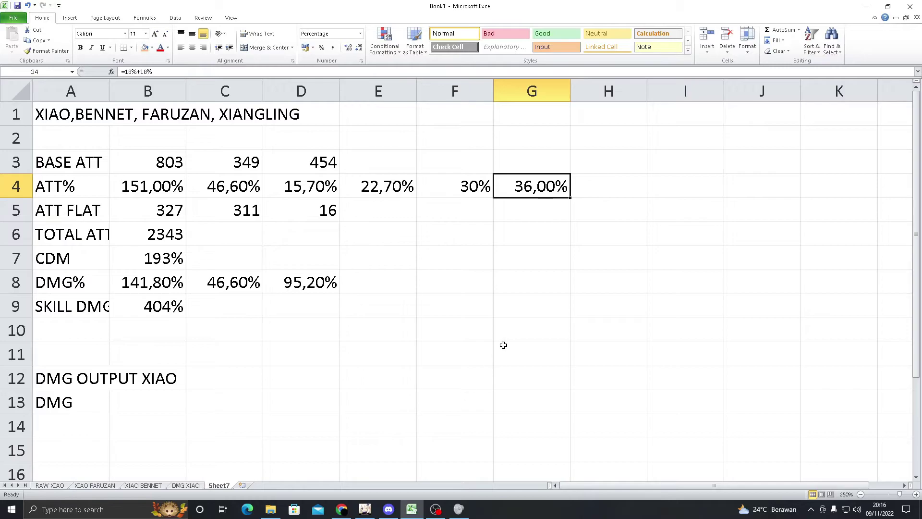
click(143, 485)
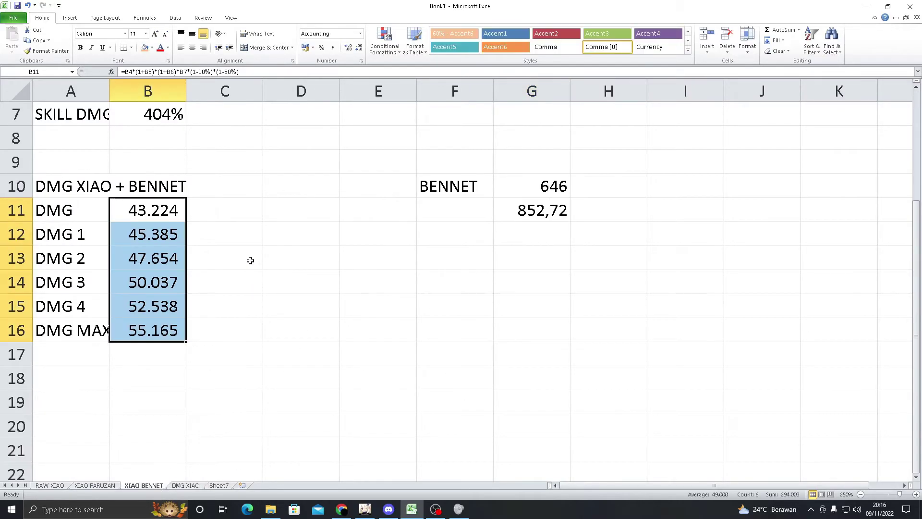
click(247, 246)
scroll(247, 247, up, 2)
click(171, 194)
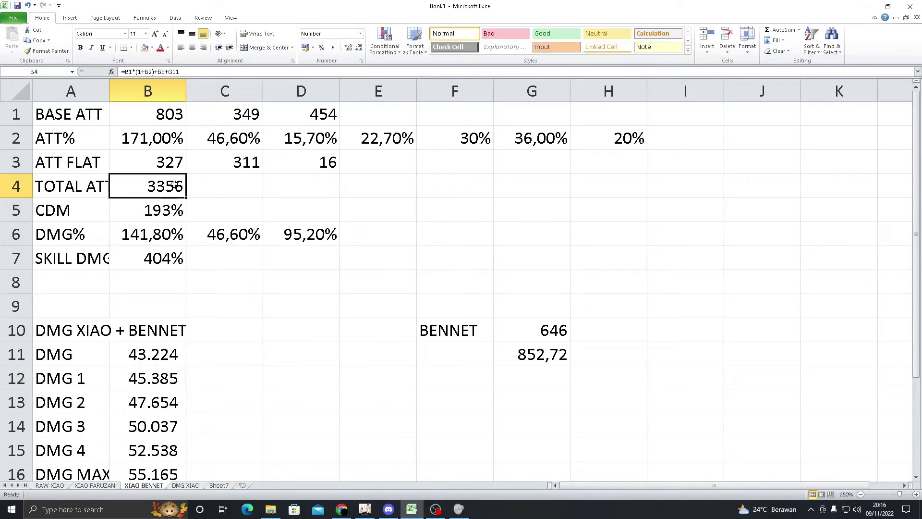
click(547, 356)
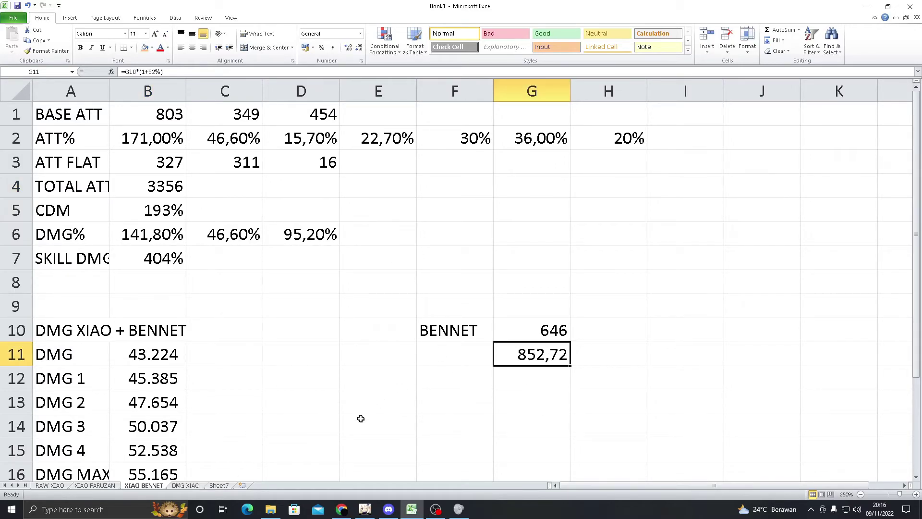
click(219, 485)
click(379, 309)
click(175, 236)
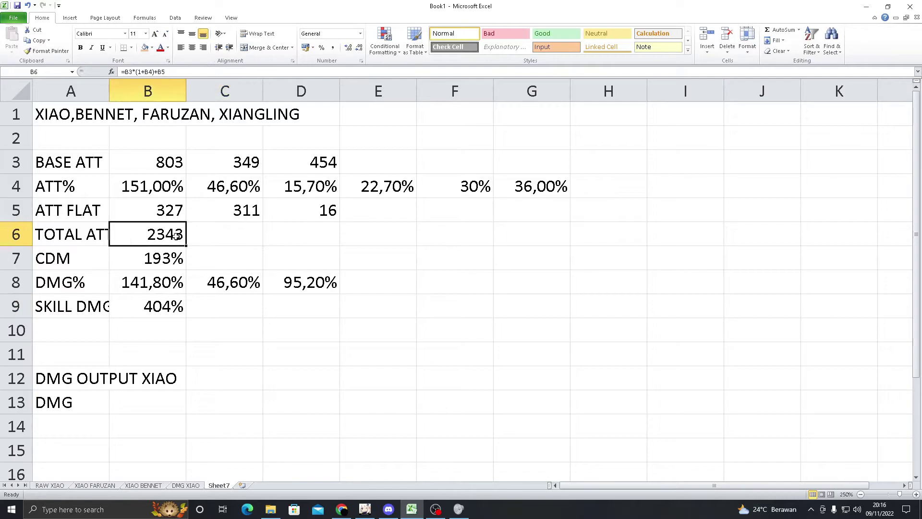
click(255, 232)
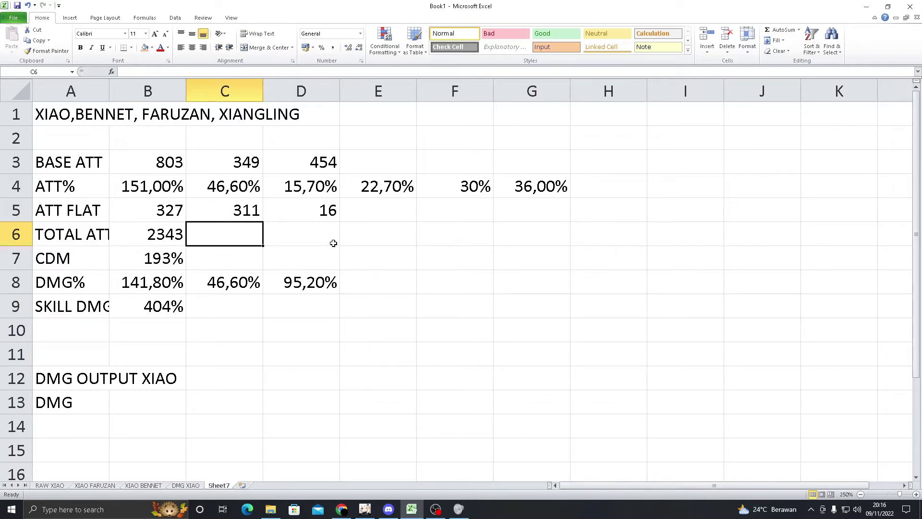
text(852)
key(Return)
Step: Extend the total attack formula in B6 with +C6 to include Bennett's bonus
click(173, 233)
click(180, 72)
text(+)
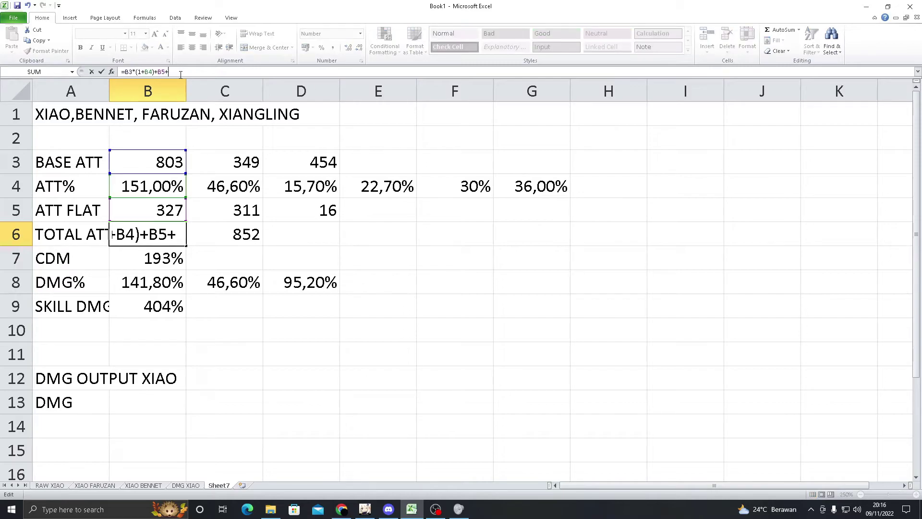
click(255, 234)
key(Return)
click(341, 240)
click(254, 240)
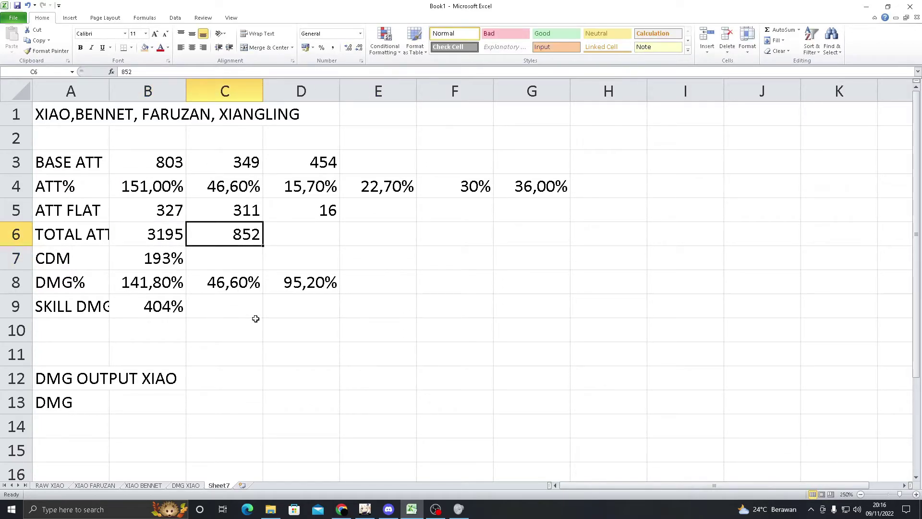
Step: Check Faruzan's damage bonus in E6 of the XIAO FARUZAN sheet against The Wind's Secret Ways at level 10 on her browser page
click(388, 287)
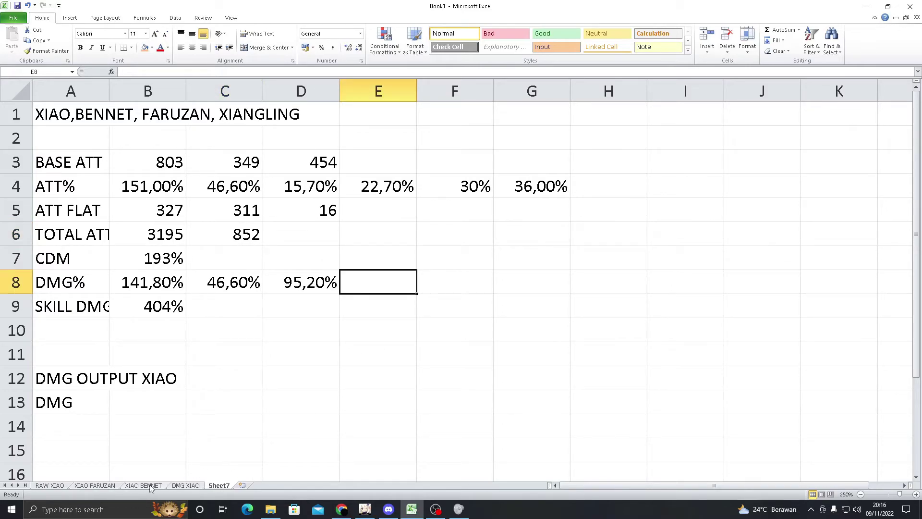
click(111, 489)
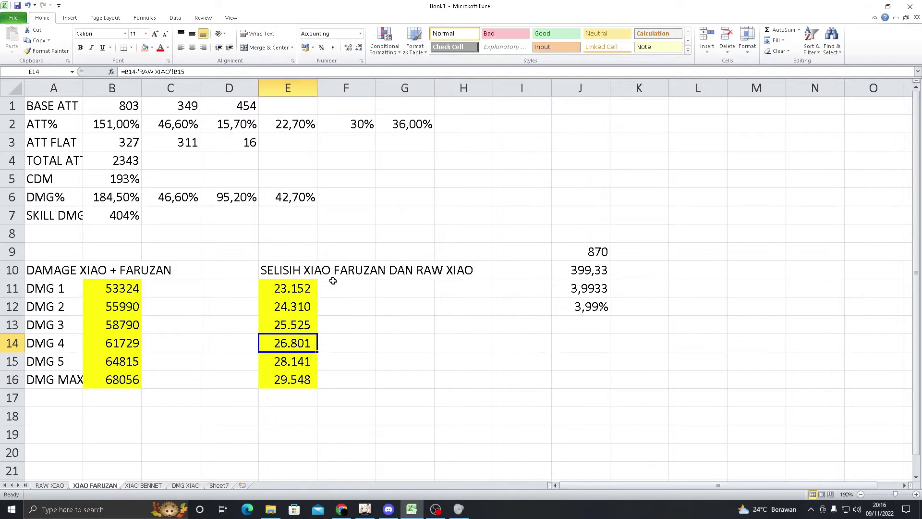
click(295, 195)
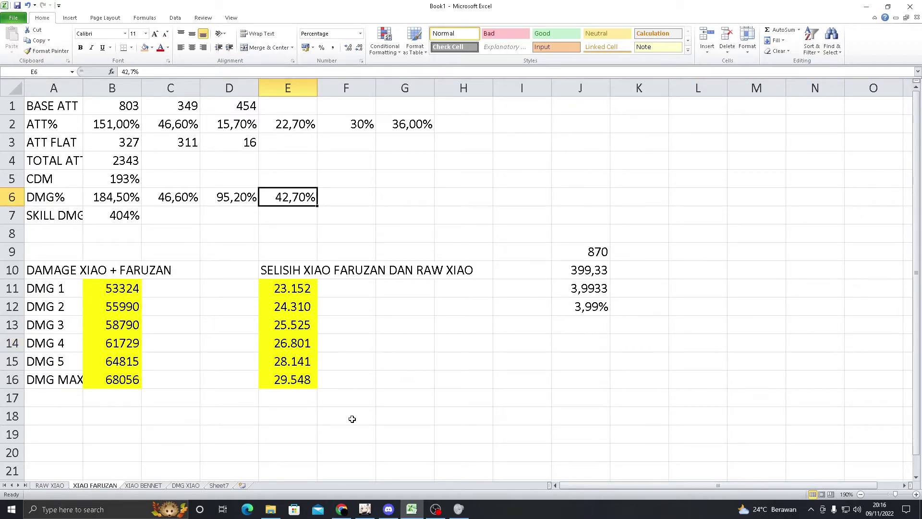
click(341, 509)
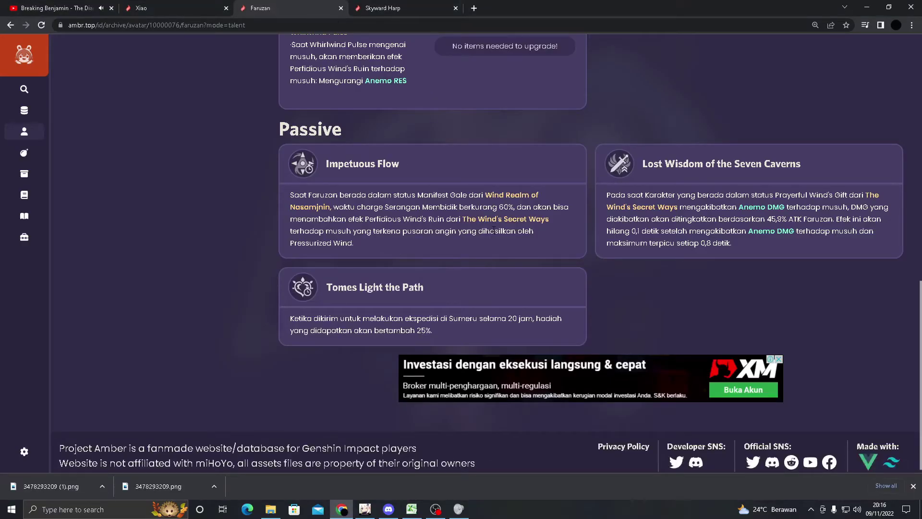
scroll(597, 270, up, 6)
scroll(597, 268, down, 1)
scroll(632, 226, up, 3)
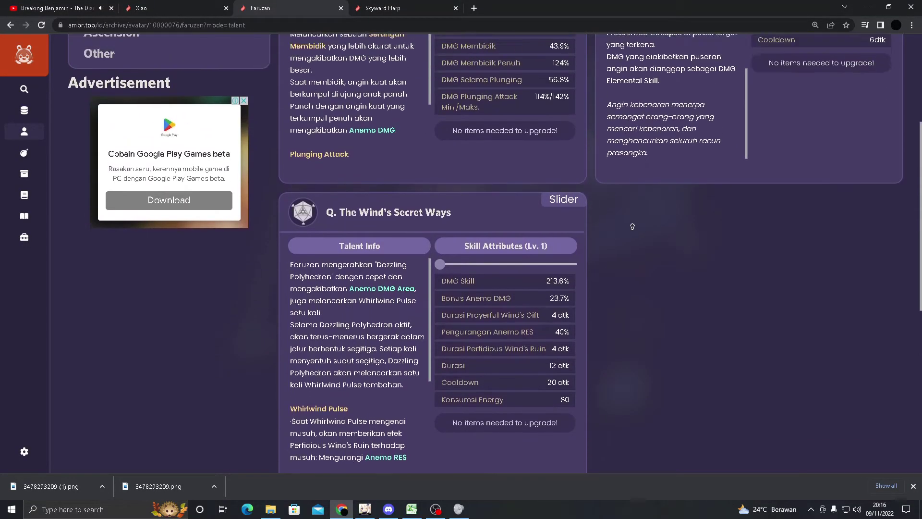
scroll(632, 227, up, 1)
drag(440, 299, 525, 299)
key(alt+Tab)
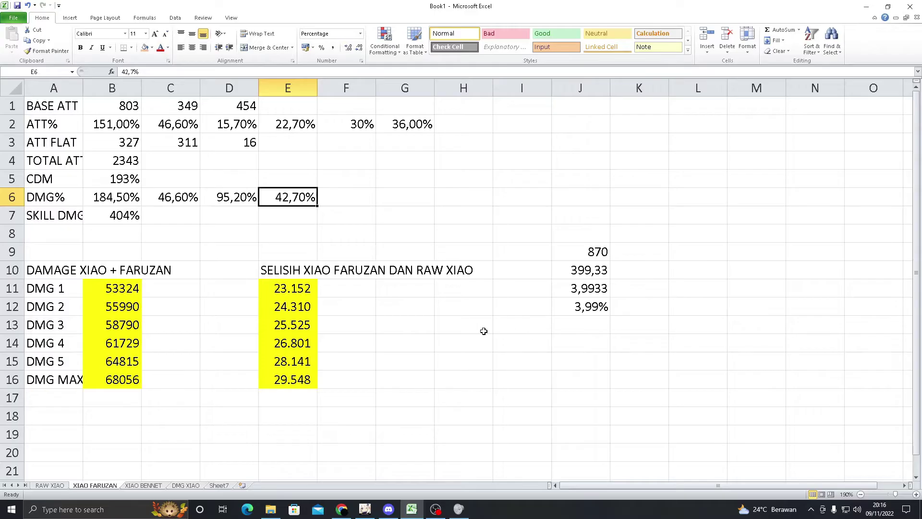
Step: Rename the team worksheet Sheet7 as XIAO FARU BENNET XIANGLING
click(372, 319)
click(221, 486)
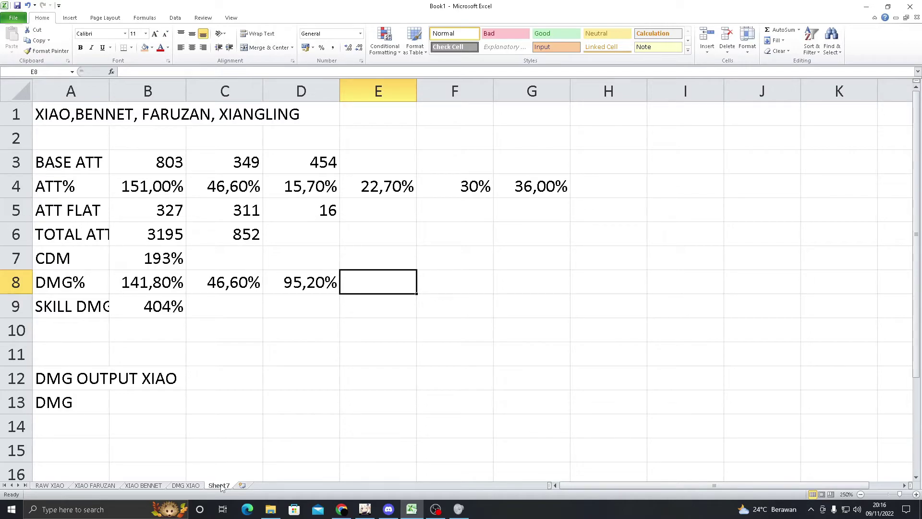
double_click(220, 486)
text(XIAO)
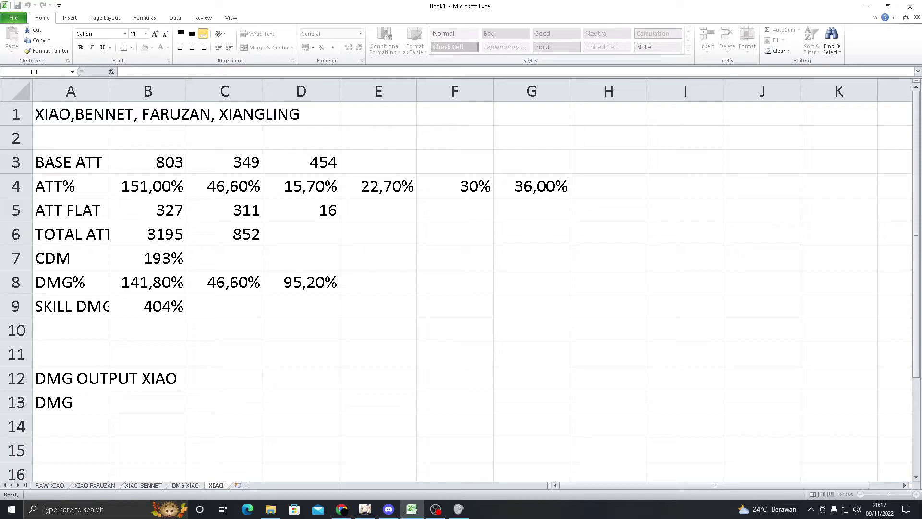
text( FARU BENNET XIANGLING)
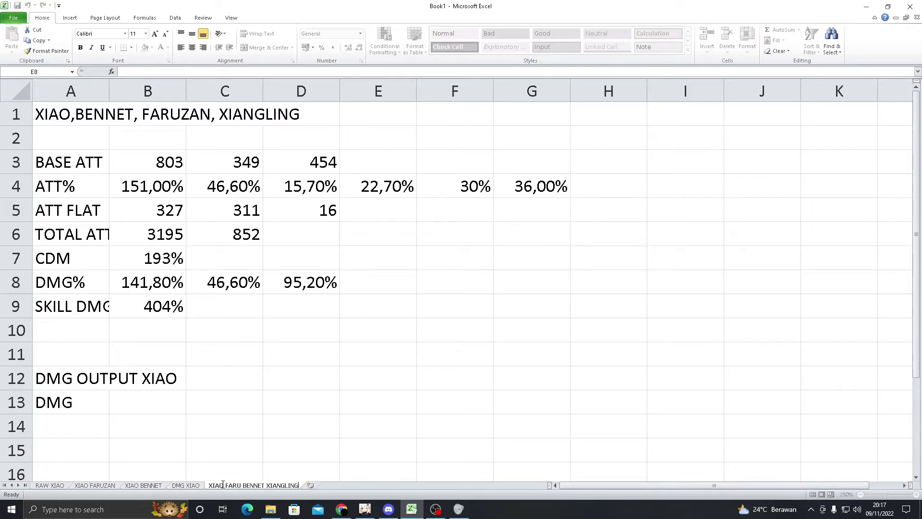
key(Return)
Step: Recheck the Anemo bonus on the Faruzan browser page and enter 42,7% in E8 of the DMG% row
click(168, 371)
click(304, 369)
click(329, 275)
click(387, 285)
key(alt+Tab)
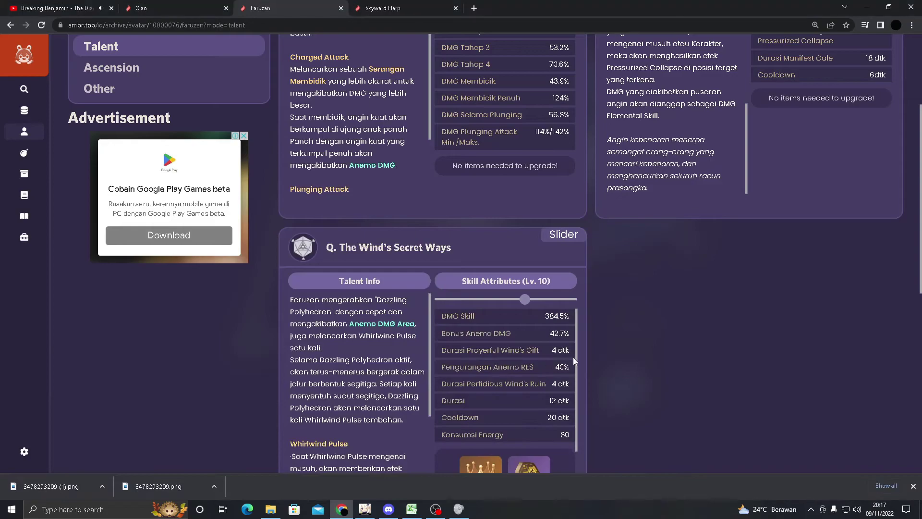
key(alt+Tab)
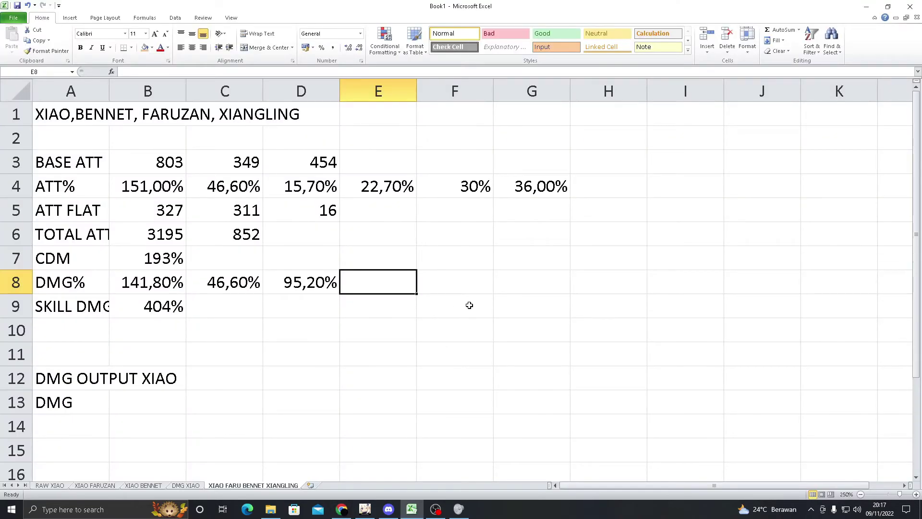
text(42,7)
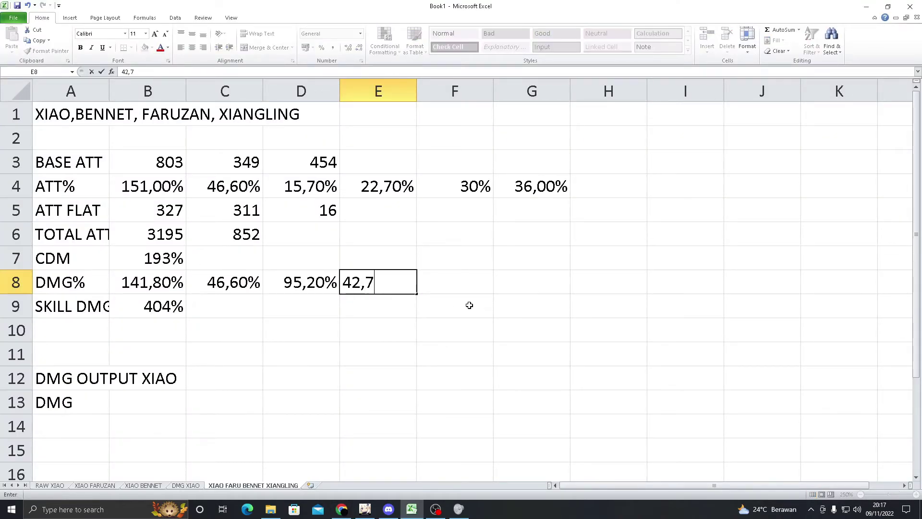
text(%)
key(Return)
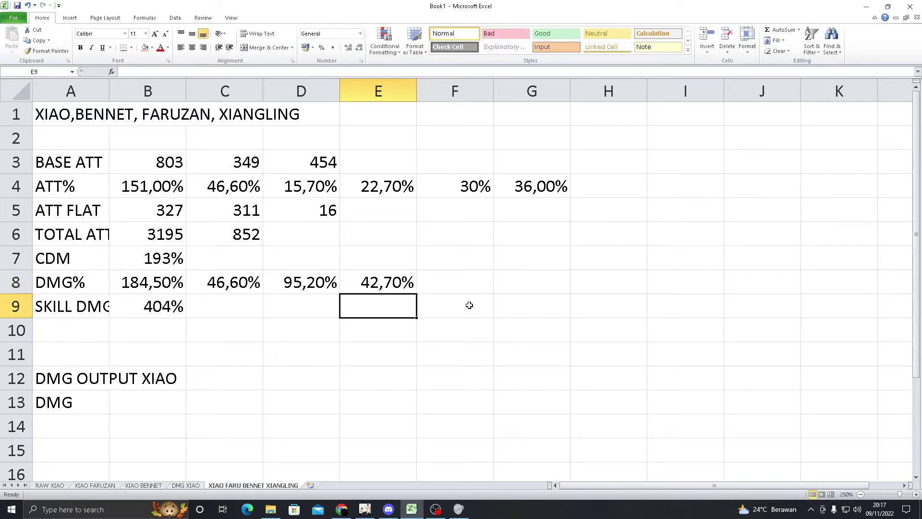
click(439, 272)
key(Left)
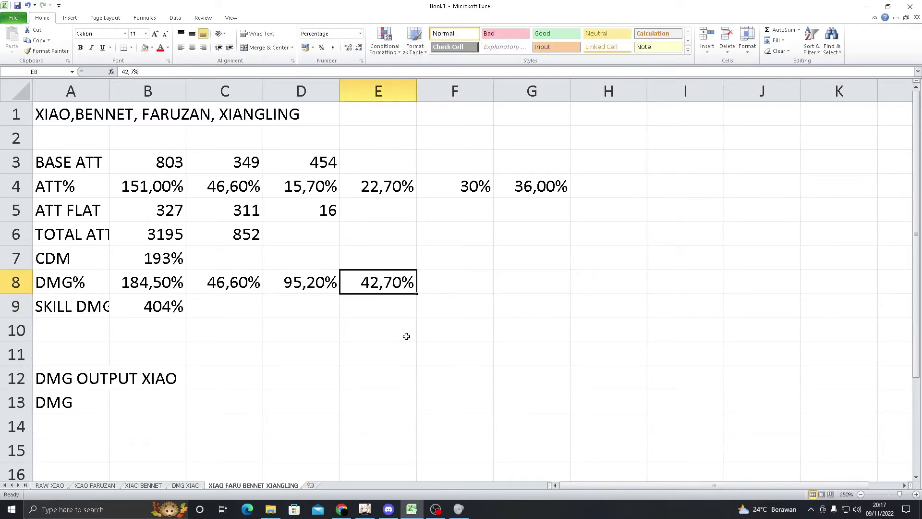
Step: Switch to Genshin Impact and teleport Xiao from the Cryo Regisvine fight to the domain entrance south of Thousand Winds Temple
click(207, 314)
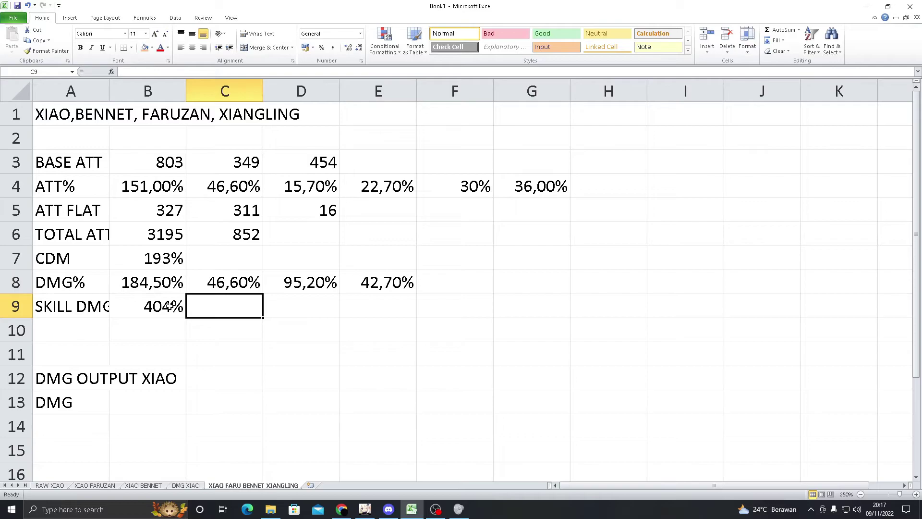
click(590, 190)
key(Left)
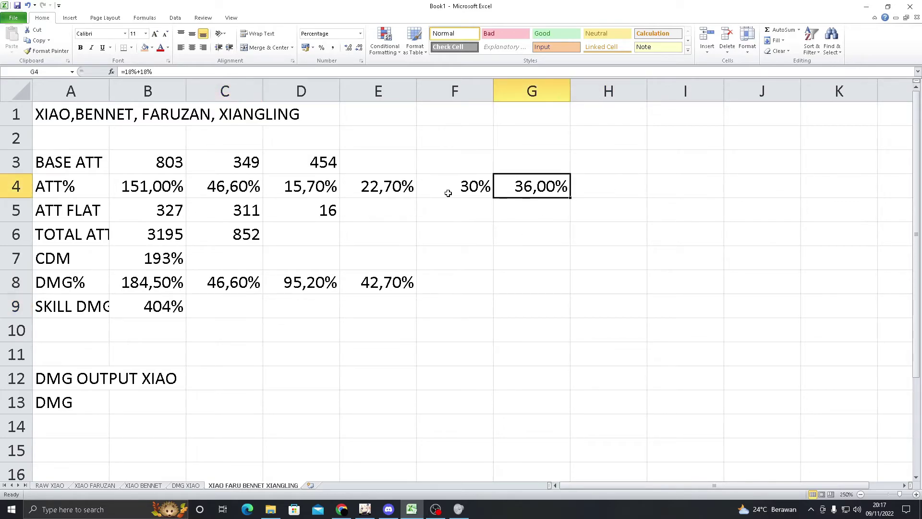
click(582, 198)
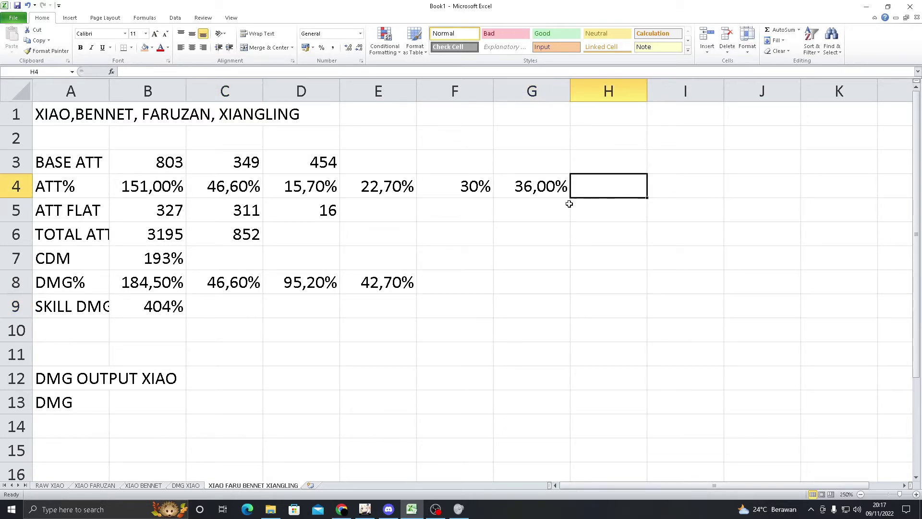
click(365, 509)
key(Escape)
key(Escape)
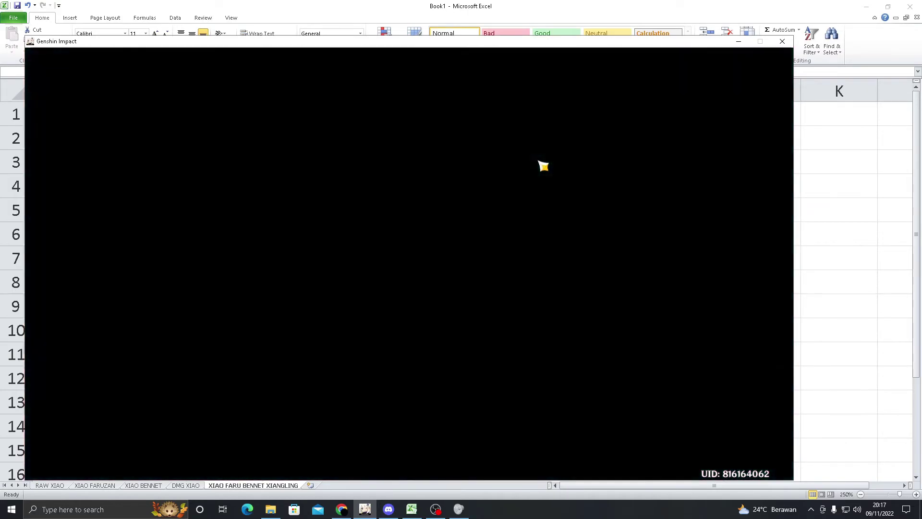
key(l)
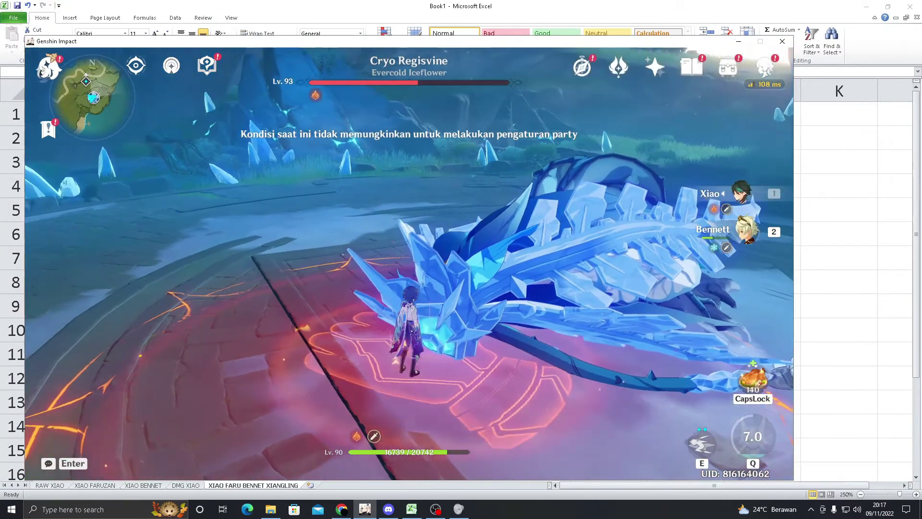
key(m)
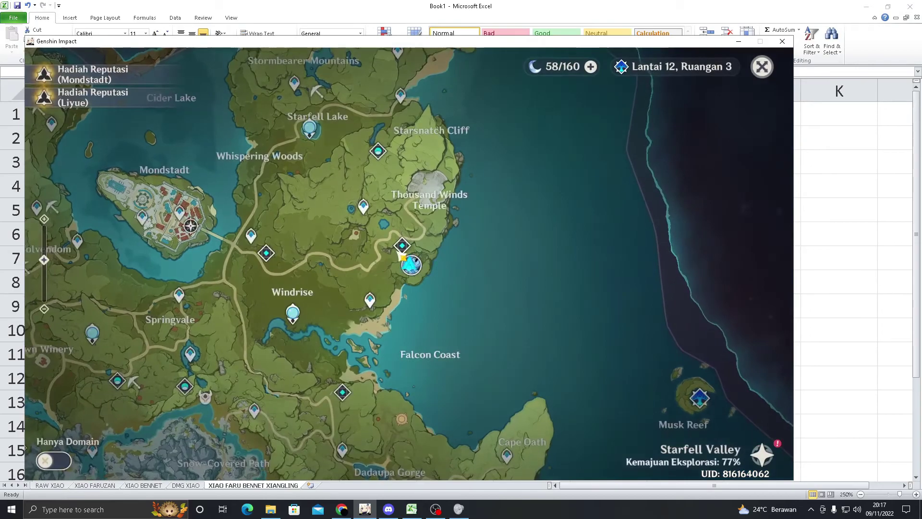
click(607, 340)
click(694, 448)
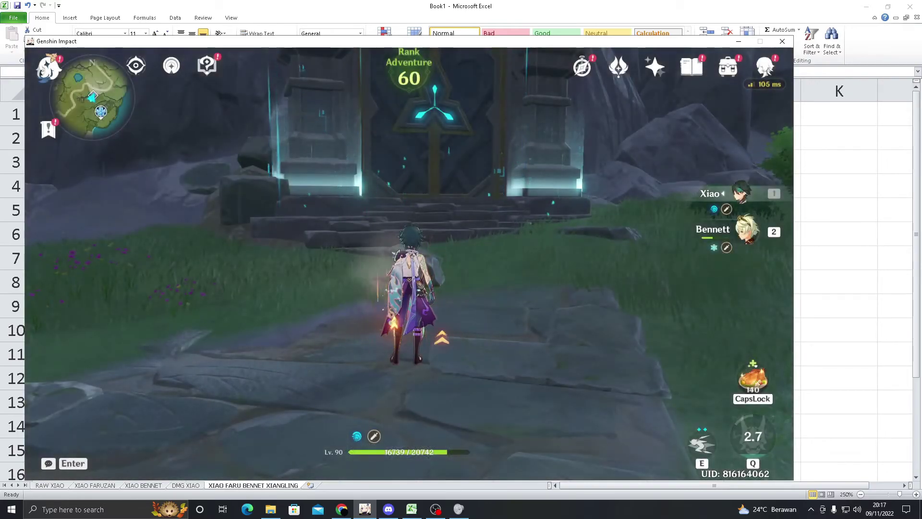
Step: Look up the Fervent Flames attack bonus in the party's elemental resonance list and enter 25% in H4 of the team worksheet
key(l)
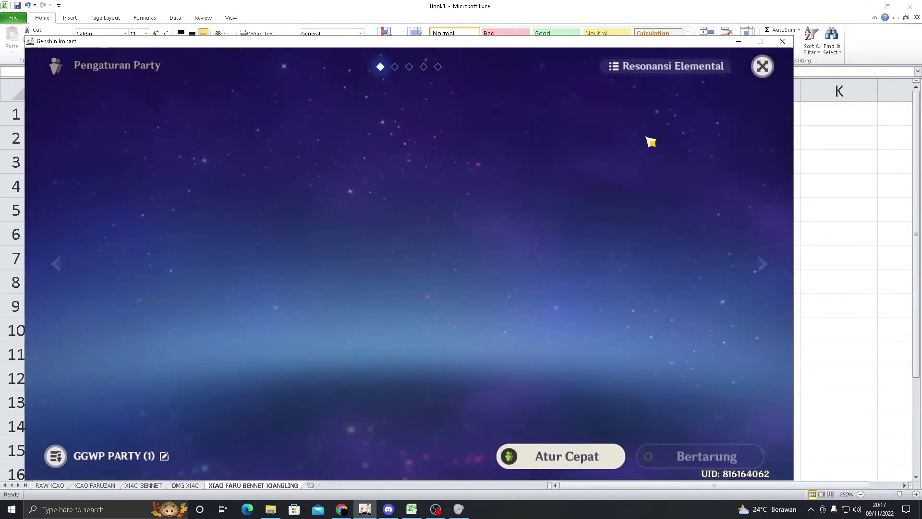
click(648, 75)
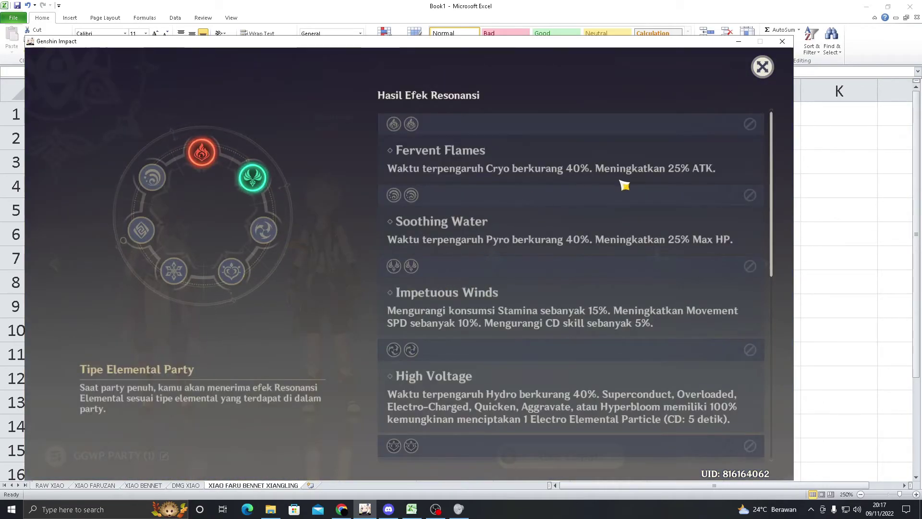
key(alt+Tab)
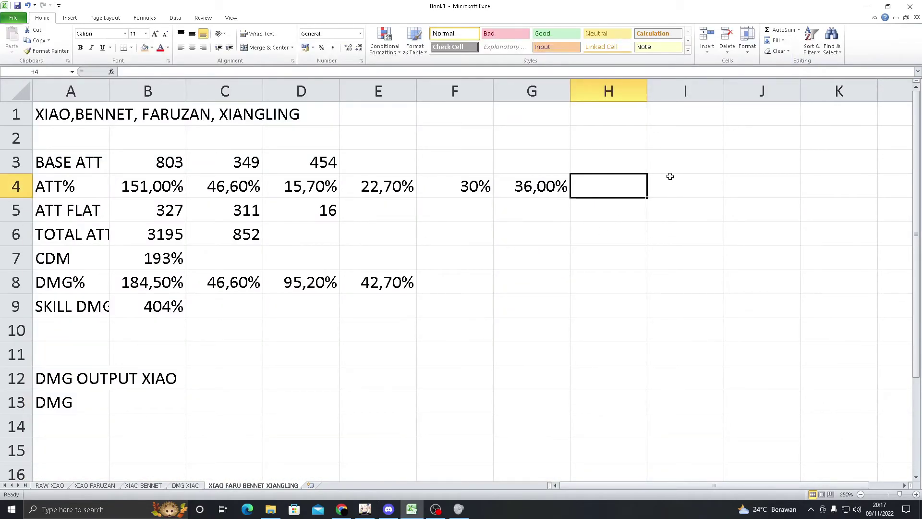
text(25%)
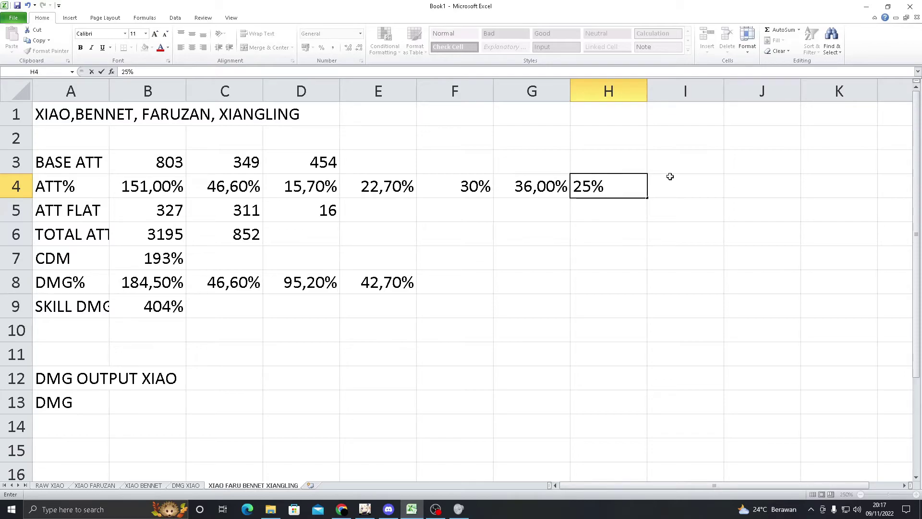
key(Return)
Step: Extend the ATT% sum formula in B4 with +H4 to include the Pyro resonance bonus
click(169, 199)
click(188, 71)
text(+)
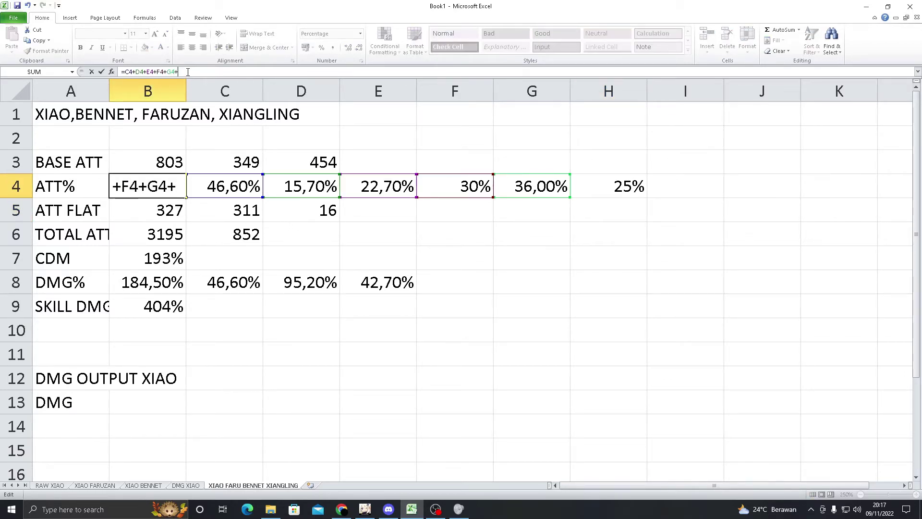
click(616, 186)
key(Return)
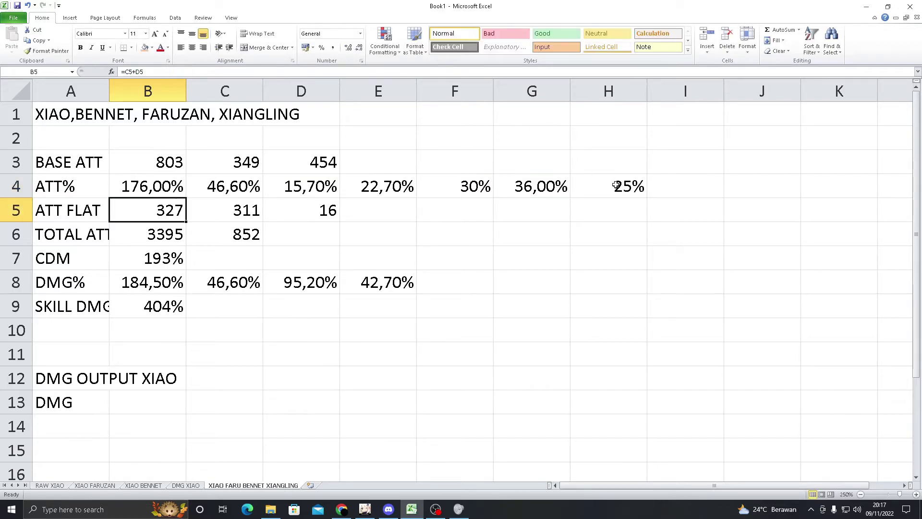
Step: Review the formulas for DMG% in B8, total attack in B6 and ATT% in B4
click(363, 296)
click(161, 291)
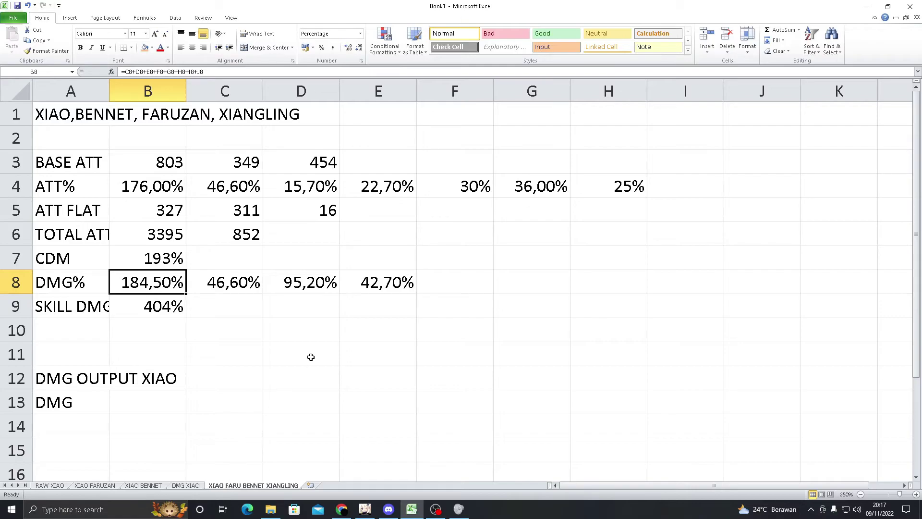
click(151, 240)
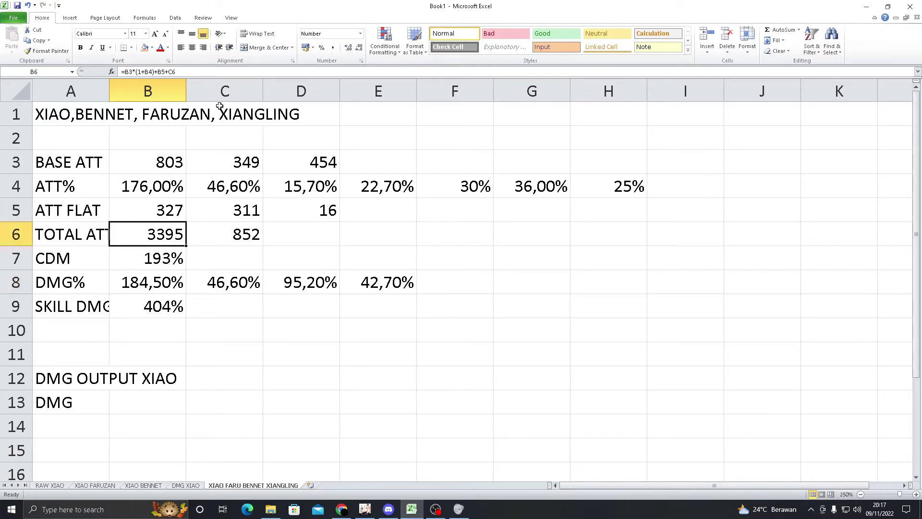
key(F2)
click(526, 274)
click(178, 192)
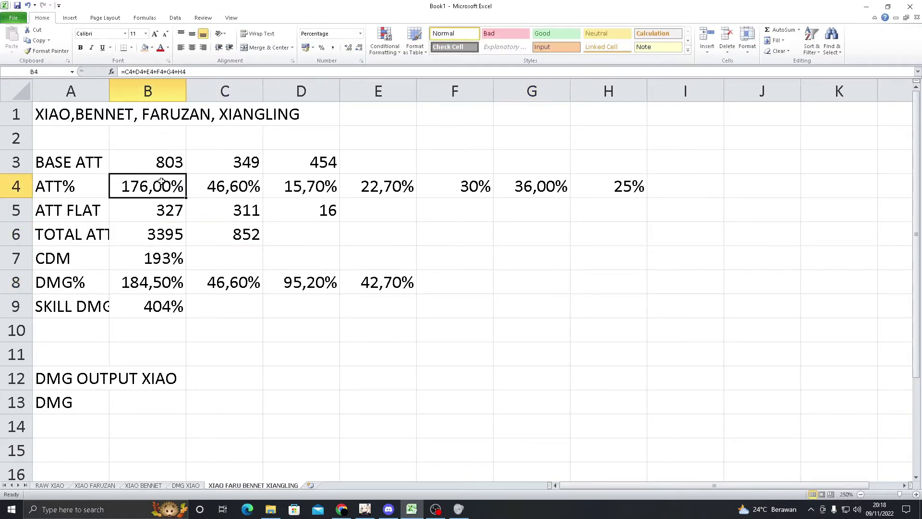
key(F2)
click(659, 235)
Step: Clear the resonance bonus in H4 to compare its effect on total attack, and undo the clearing
click(614, 187)
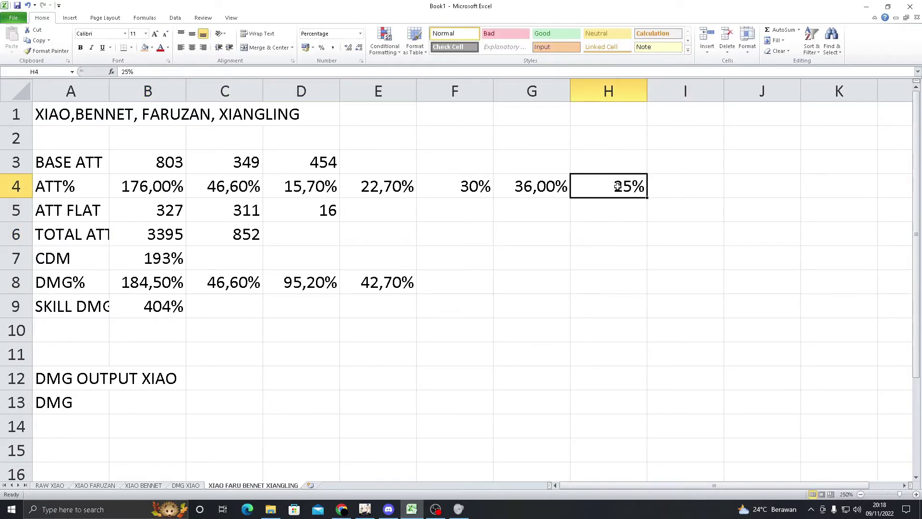
key(BackSpace)
click(562, 255)
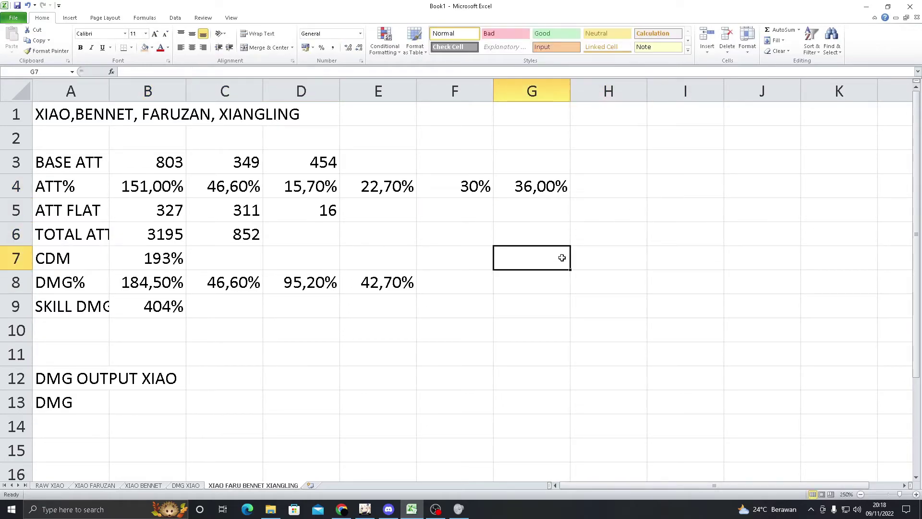
key(ctrl+z)
click(611, 267)
Step: Highlight the total attack cell B6 with the orange fill colour
click(166, 236)
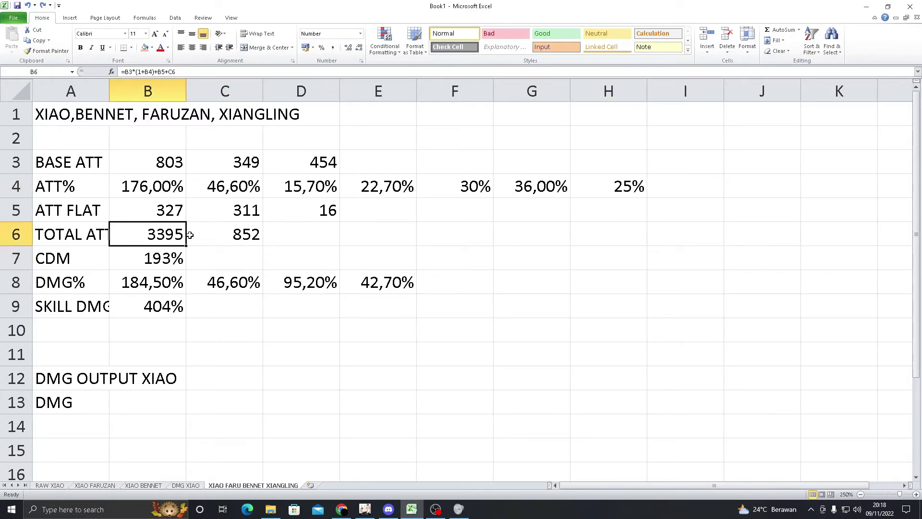
click(144, 47)
click(267, 234)
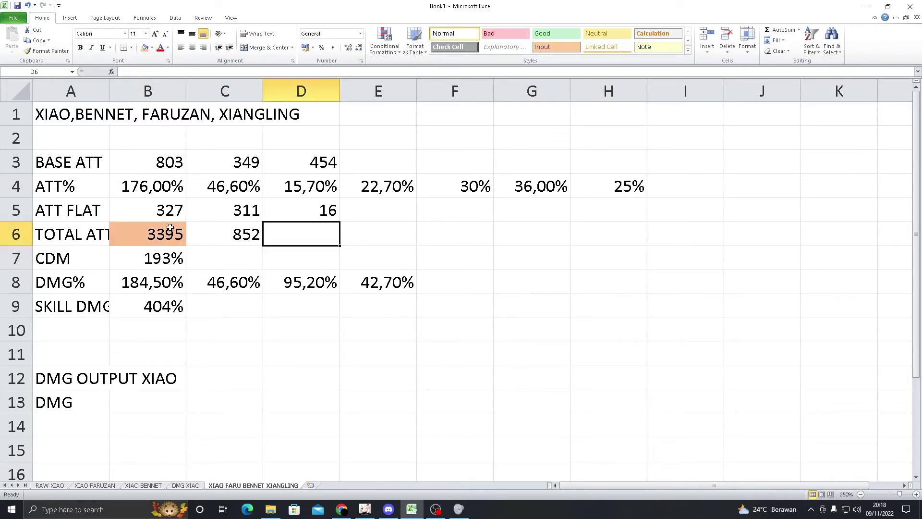
Step: Compare the team's stats with the XIAO BENNET sheet and recheck which cells the ATT% formula in B4 adds up
click(275, 430)
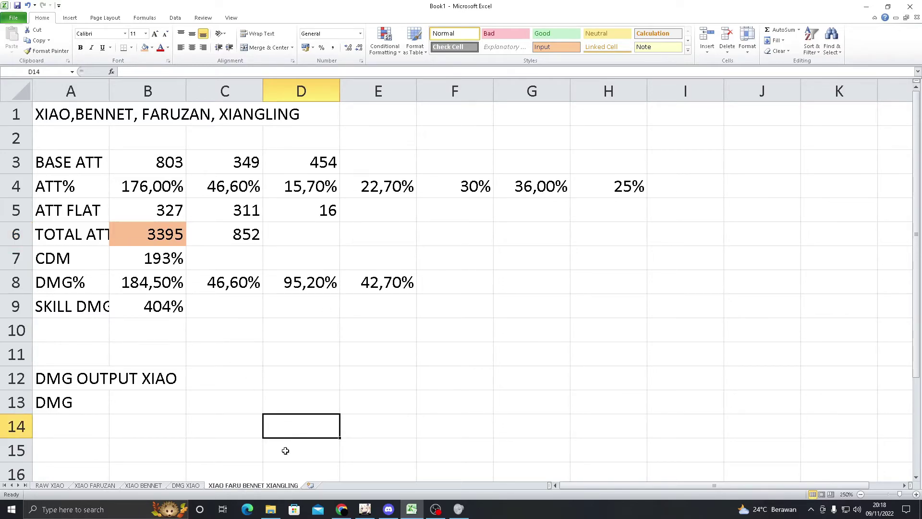
click(420, 277)
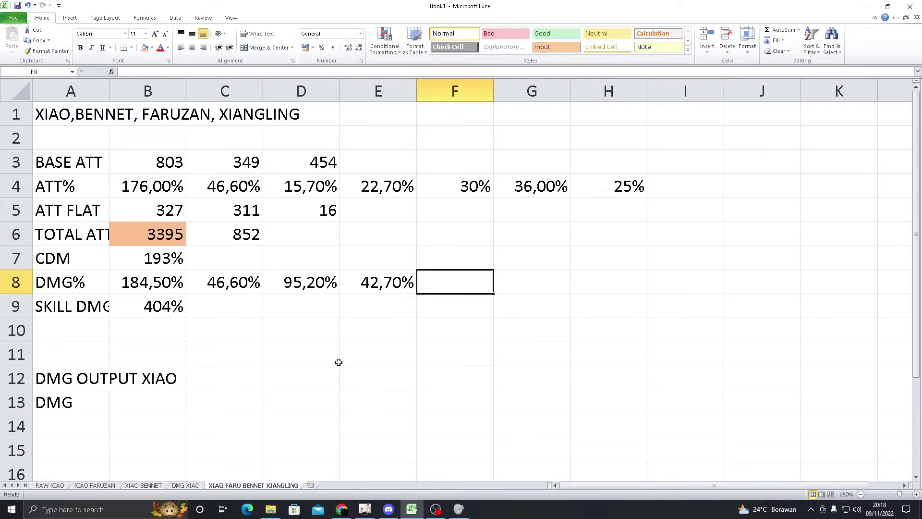
click(144, 485)
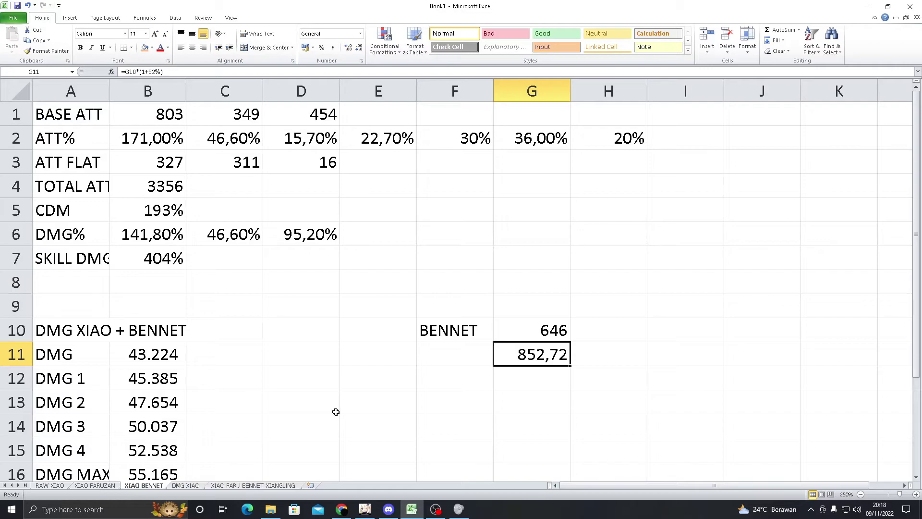
click(287, 486)
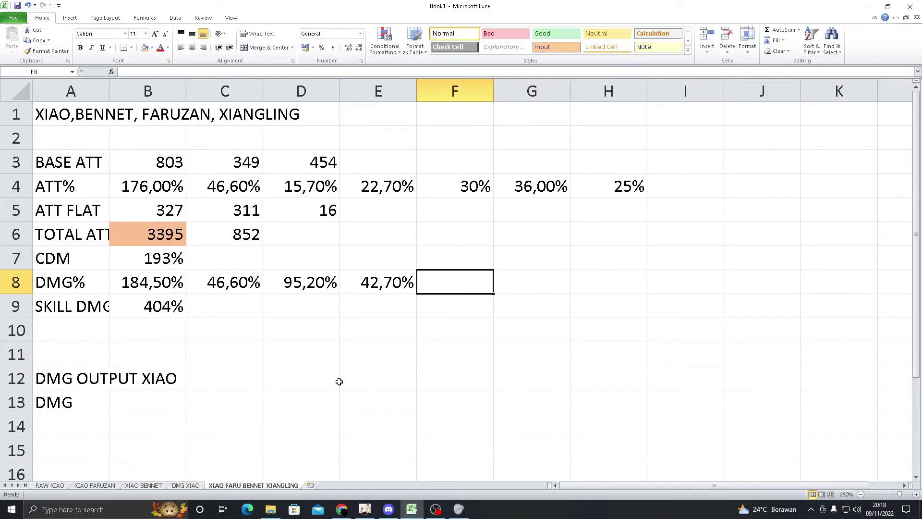
key(Left)
key(Left)
key(Left)
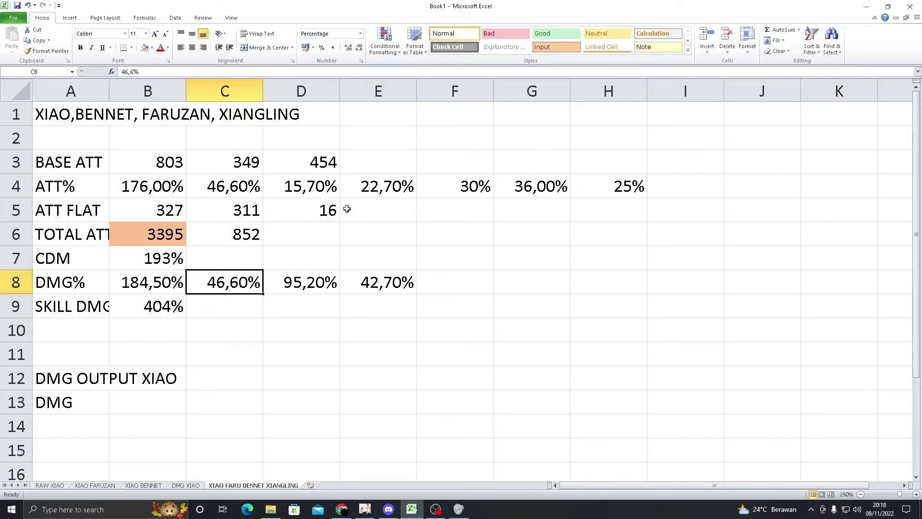
click(163, 185)
key(F2)
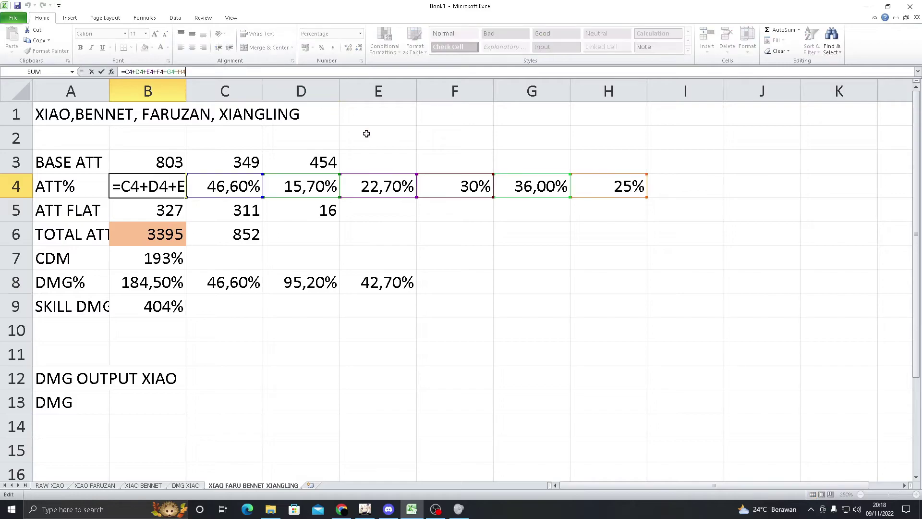
click(344, 304)
click(150, 239)
click(265, 356)
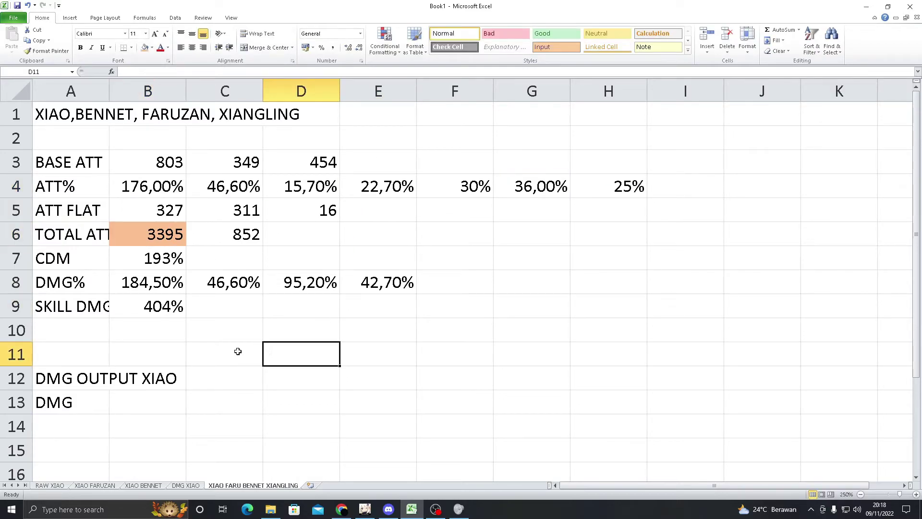
Step: Review Faruzan's damage bonus value in E8 of the DMG% row
click(219, 328)
key(Left)
key(Up)
key(Down)
key(Down)
key(Down)
key(Down)
click(478, 291)
click(394, 291)
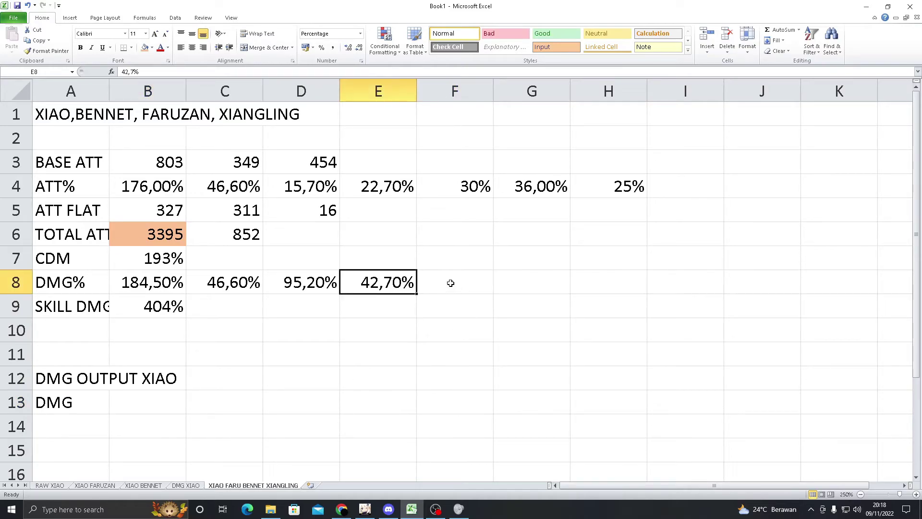
click(154, 71)
click(500, 252)
click(408, 279)
click(226, 332)
Step: Start the DMG formula in B13 as =B6*(1+B7)*(1+B8), combining total attack, crit damage and damage bonus
click(144, 394)
text(=)
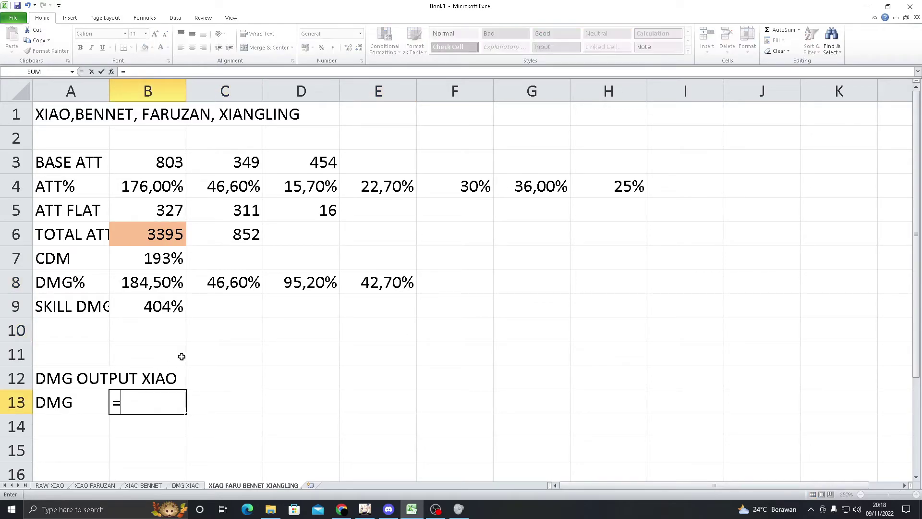
click(172, 230)
text(*)
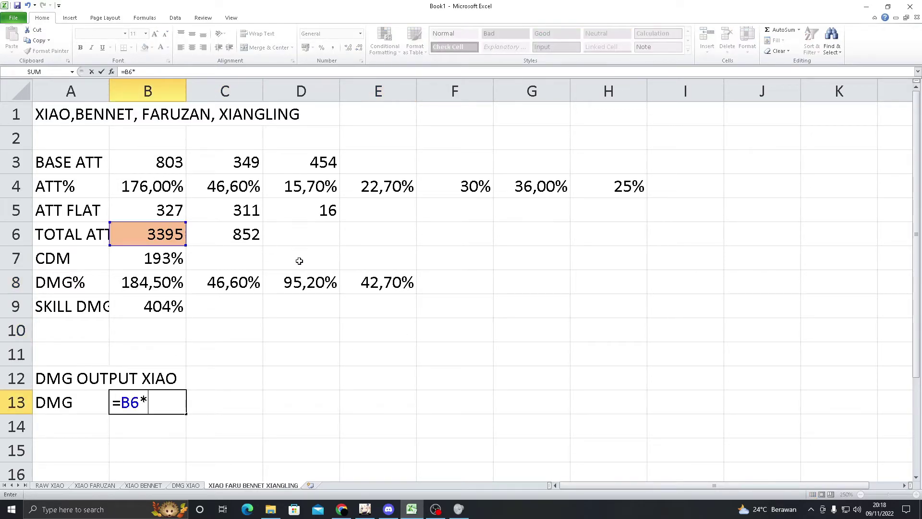
text((1+)
click(145, 255)
text())
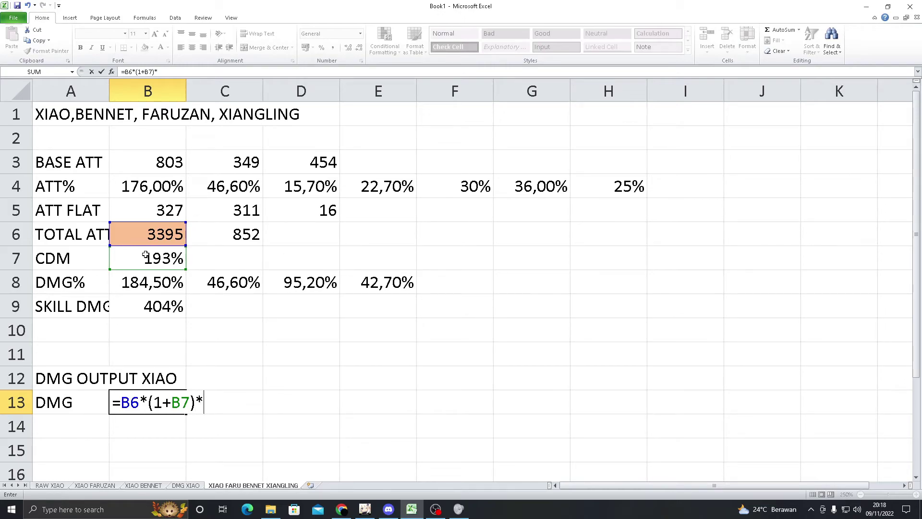
text(*(1+)
click(152, 279)
text())
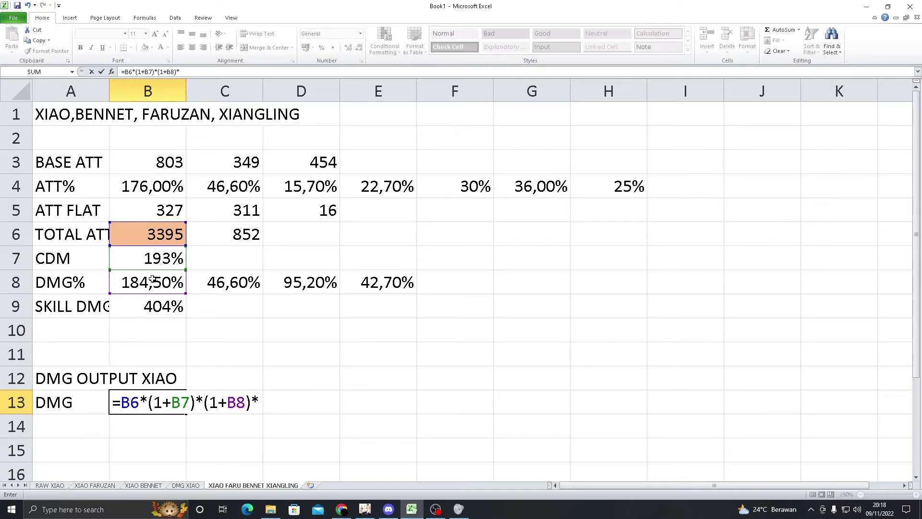
Step: Extend the B13 formula with the skill damage in B9 and the factors (1-10%) and (1-50%)
text(*)
click(153, 306)
text(*)
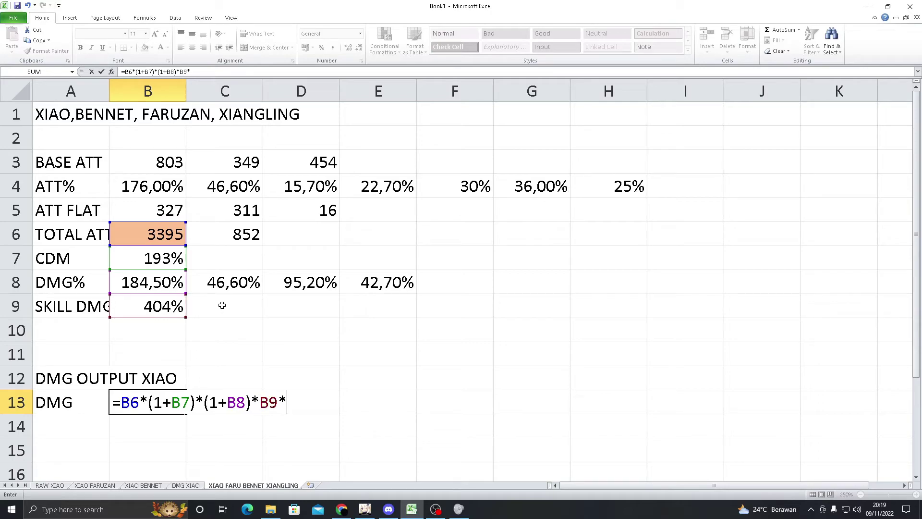
text((1-10%)*()
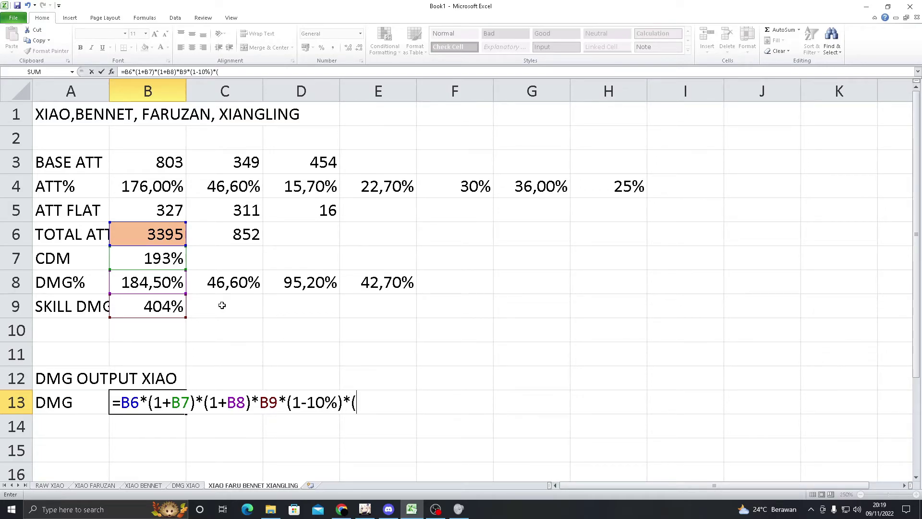
text(1-50%))
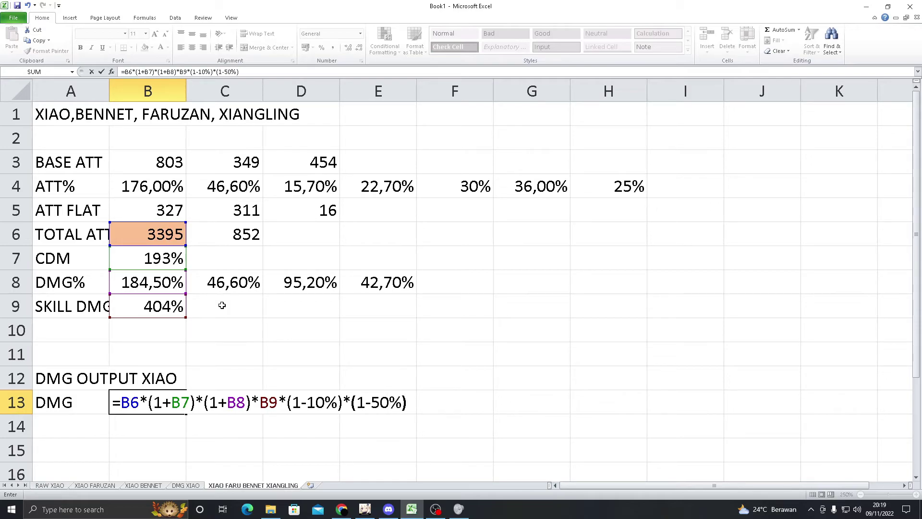
Step: Check Faruzan's Anemo RES reduction on her talent page, then change the (1-10%) factor in B13 to (1+30%) and complete the formula
click(210, 68)
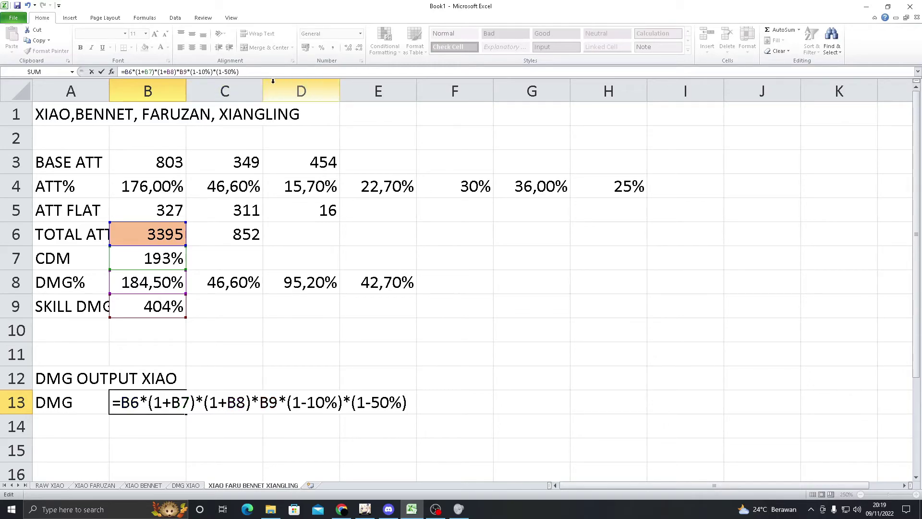
key(BackSpace)
key(BackSpace)
key(BackSpace)
key(alt+Tab)
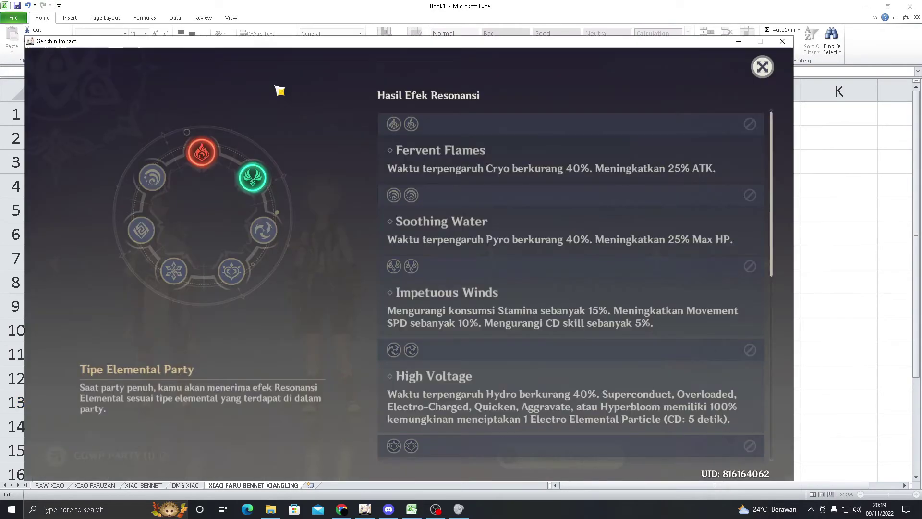
key(alt+Tab)
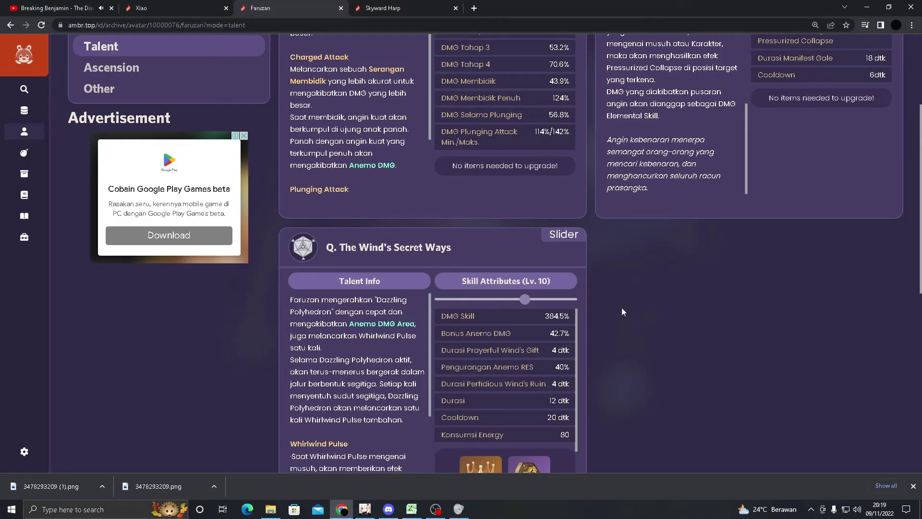
scroll(623, 311, down, 2)
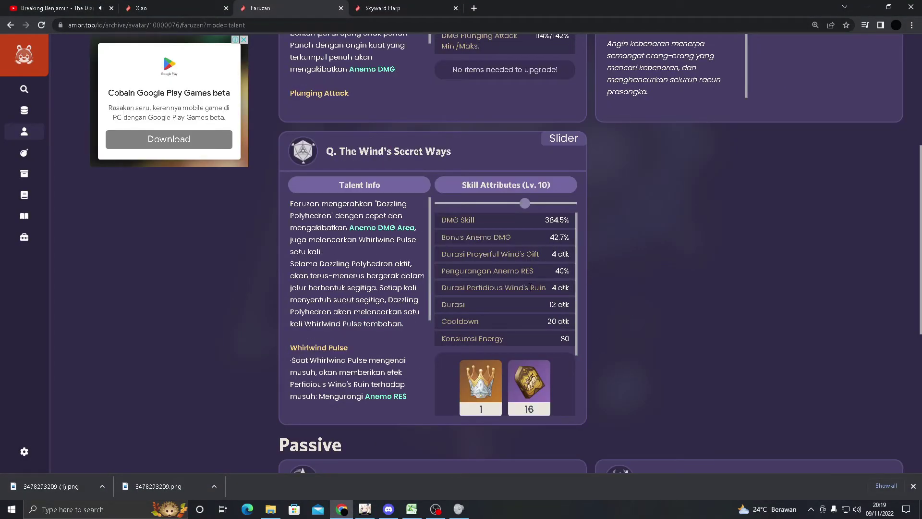
key(alt+Tab)
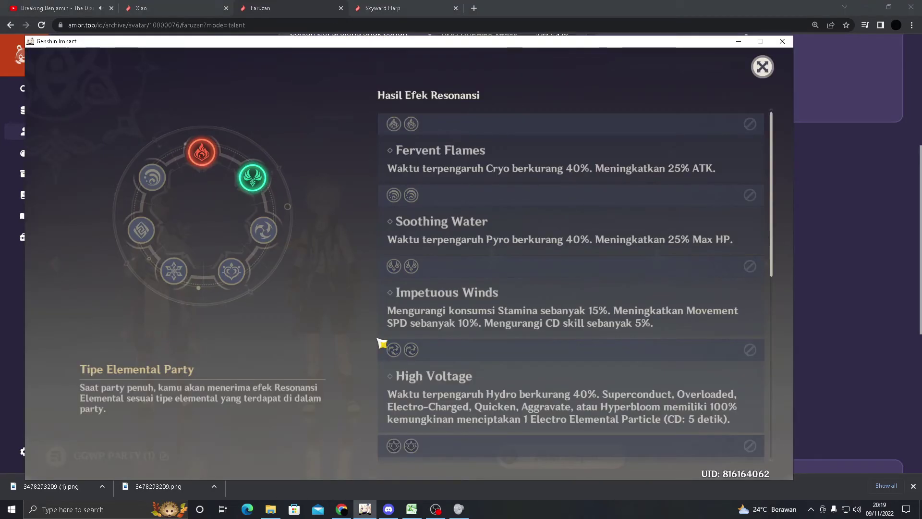
key(alt+Tab)
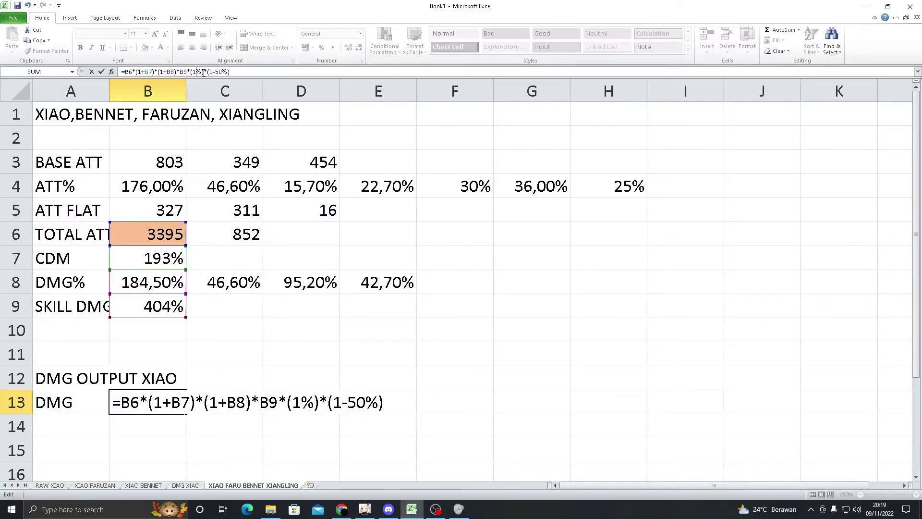
text(+30)
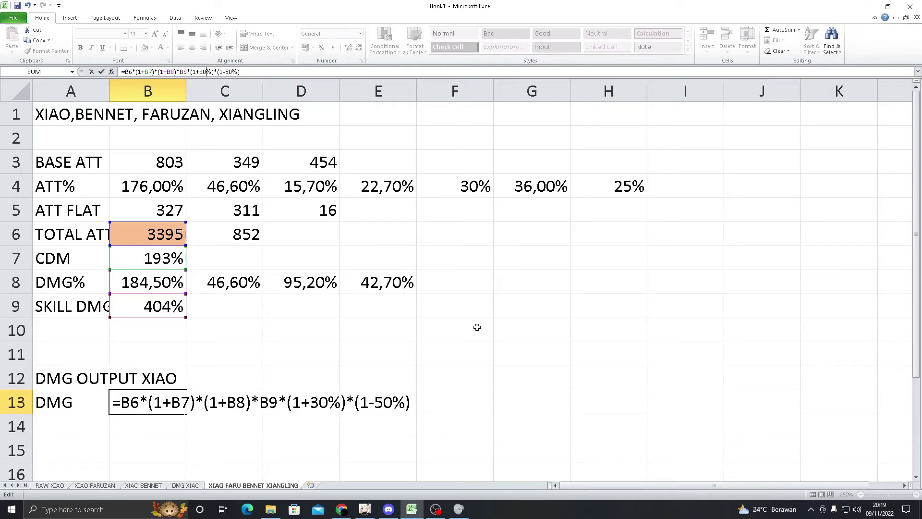
key(Return)
Step: Format the damage result in B13 with a thousands separator and no decimals
click(274, 394)
click(213, 396)
click(150, 398)
click(333, 401)
click(221, 399)
click(154, 399)
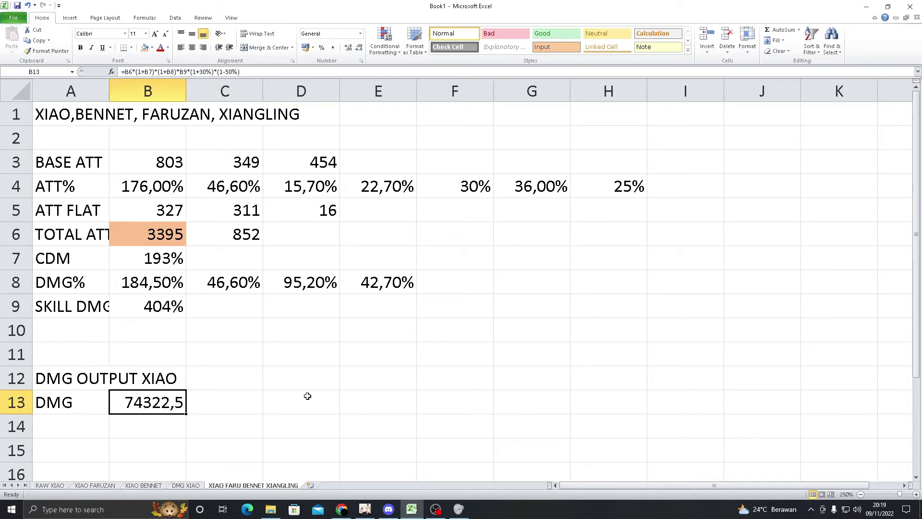
click(358, 48)
click(332, 47)
click(335, 353)
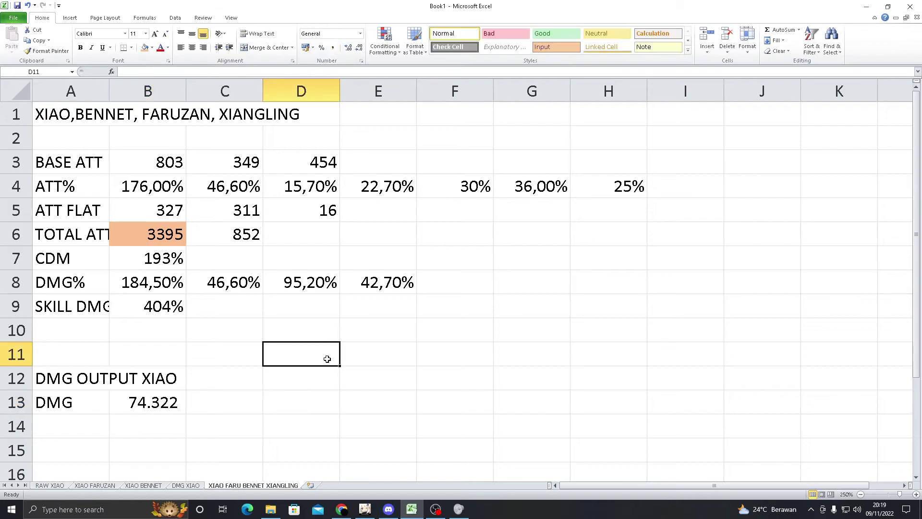
Step: Enter the label DMG 1 in A14 below the DMG row
click(82, 425)
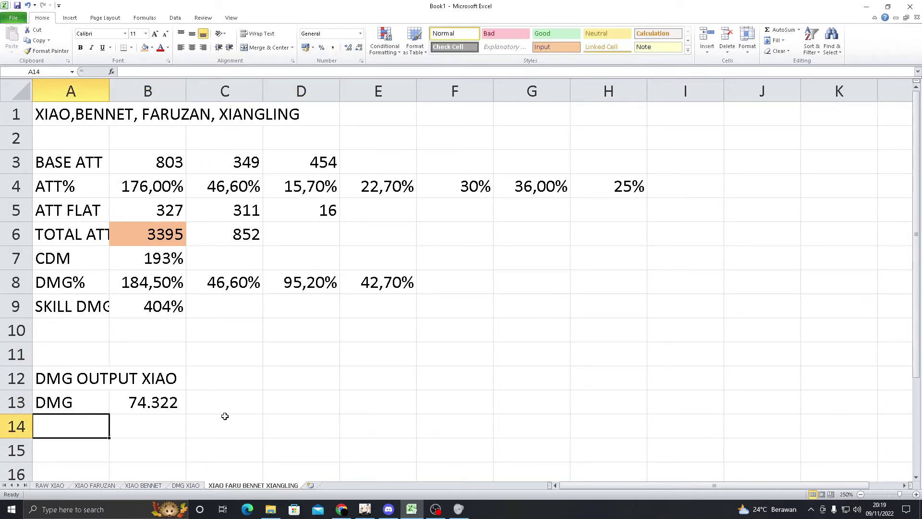
text(DMG 1Q)
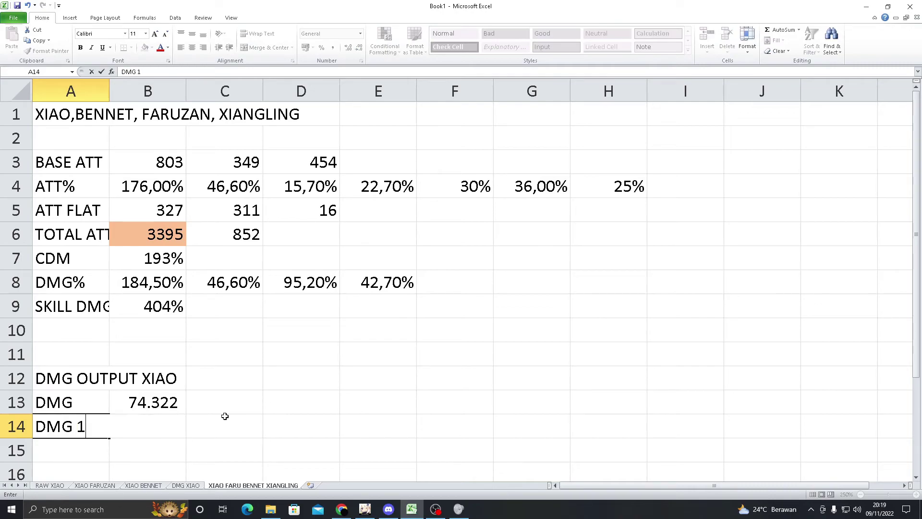
click(249, 401)
click(92, 426)
double_click(93, 426)
key(BackSpace)
click(190, 434)
click(107, 432)
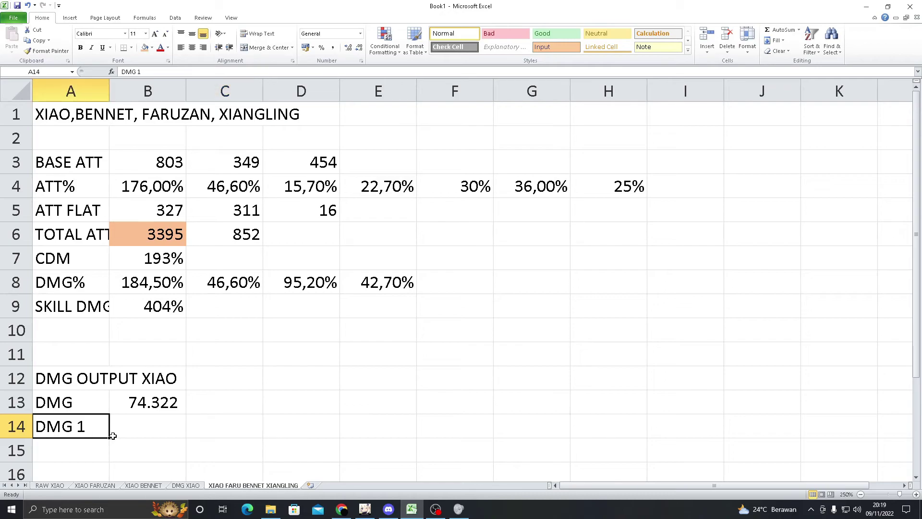
Step: Fill the DMG label series down to A18 and rename the last label DMG MAX
mouse_move(109, 438)
mouse_down()
mouse_move(111, 475)
mouse_move(110, 435)
mouse_up()
click(214, 292)
click(100, 428)
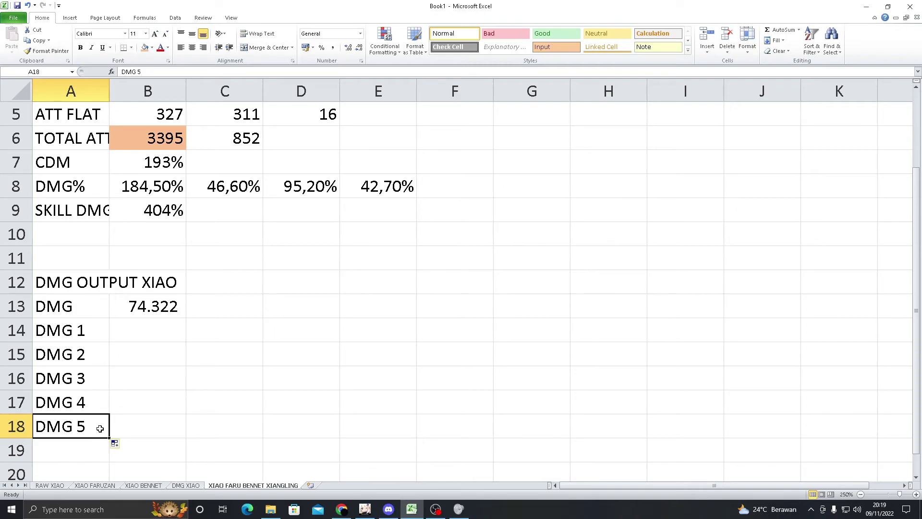
text(DMG MAX)
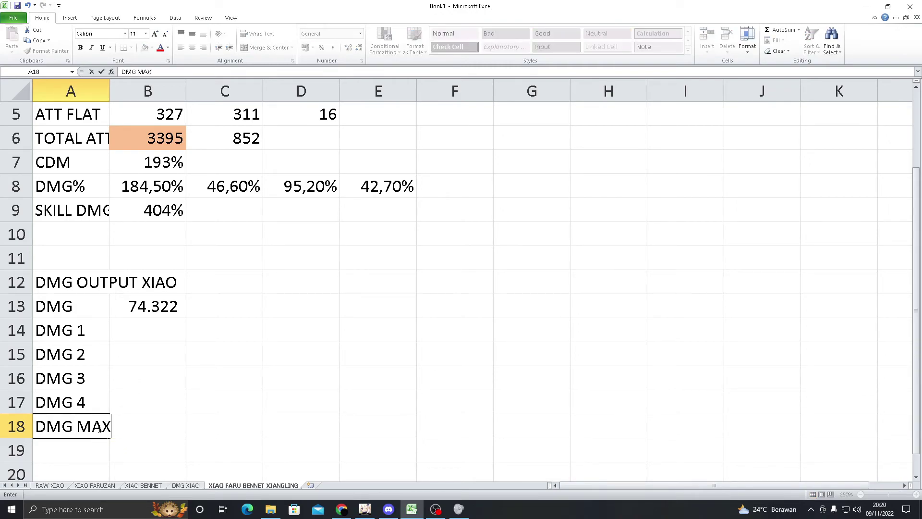
Step: Calculate DMG 1 in B14 with the formula =B13*(1+5%)
click(166, 322)
text(=)
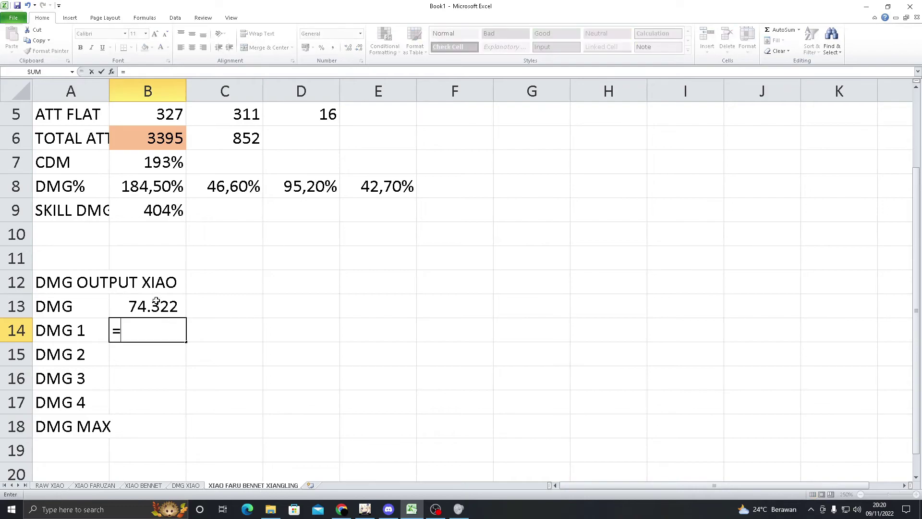
click(156, 304)
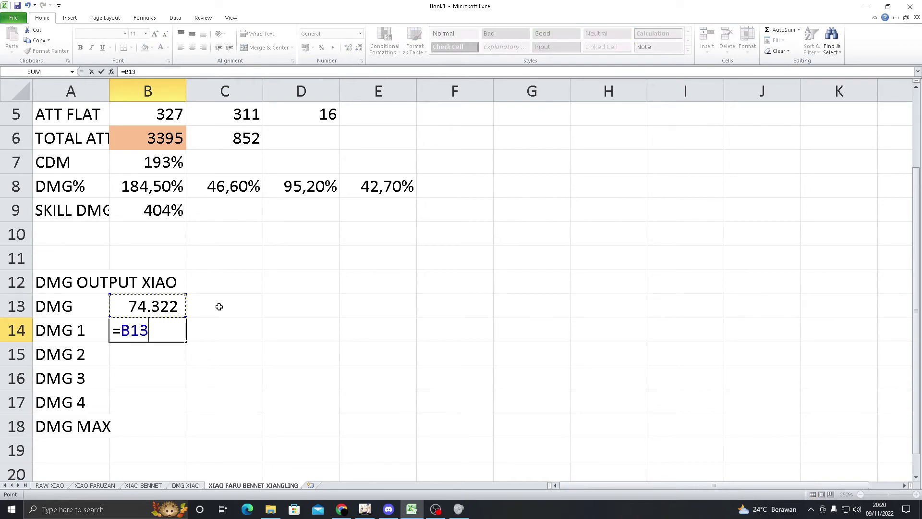
text(*(1)
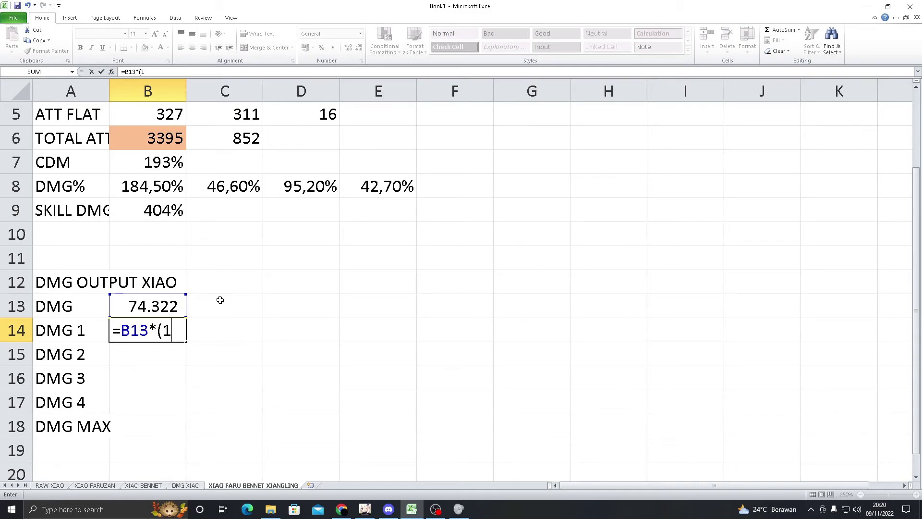
text(+5%))
key(Return)
Step: Fill the 5% increase formula from B14 down to the DMG MAX row in B18
click(173, 331)
drag(186, 341, 189, 435)
click(276, 378)
key(Left)
key(Left)
key(Up)
key(Down)
key(Down)
key(Down)
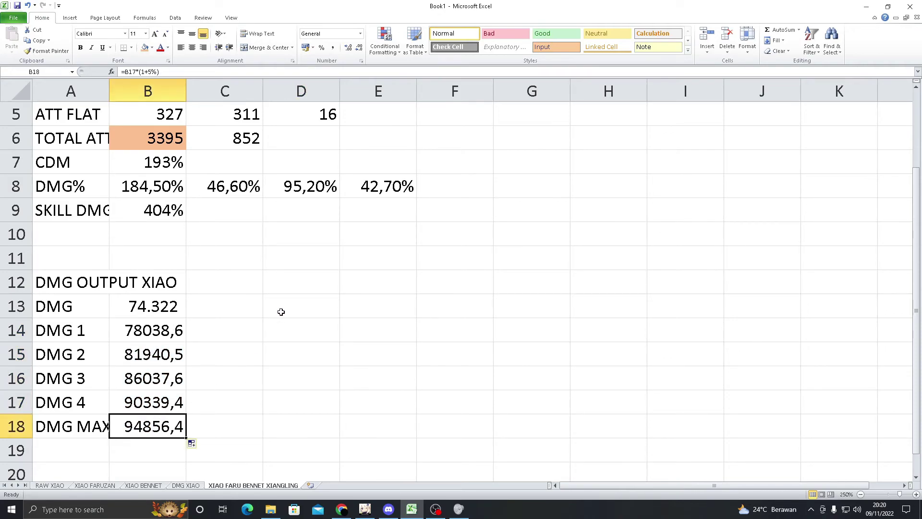
Step: Format the results in B14:B18 with a thousands separator and no decimals
click(359, 47)
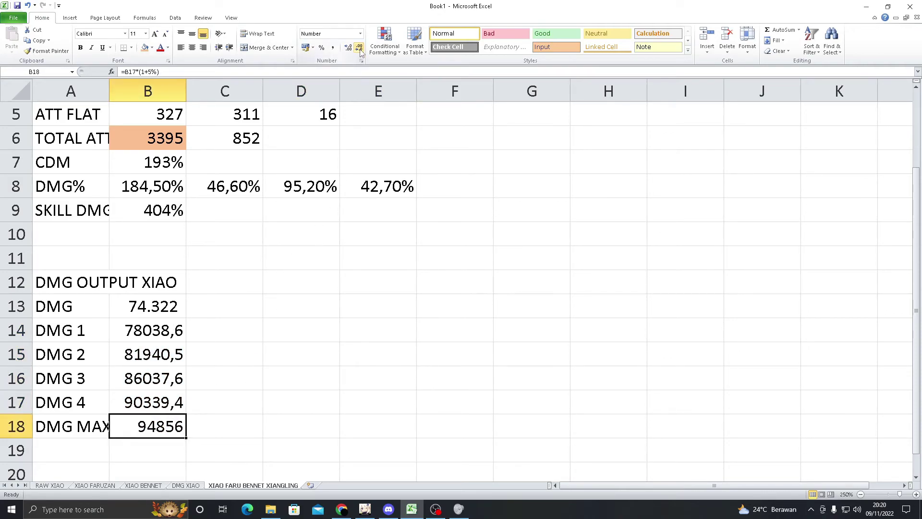
drag(166, 328, 166, 401)
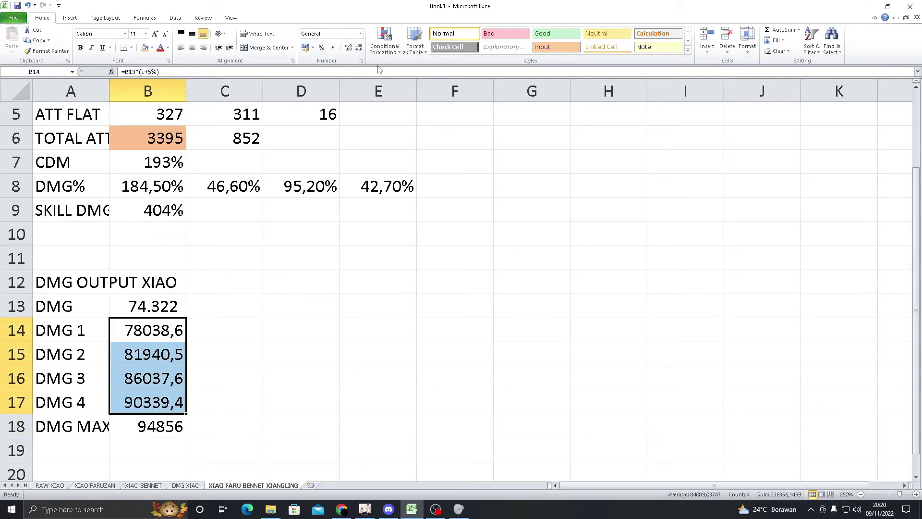
click(360, 47)
click(391, 288)
drag(169, 330, 169, 426)
click(332, 47)
click(342, 277)
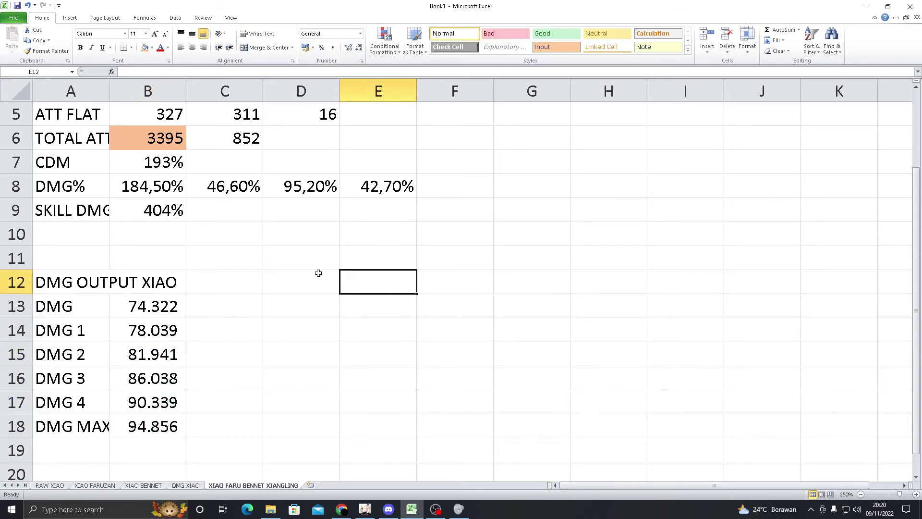
Step: Review the extra damage percentage in J12 of the XIAO FARUZAN sheet and compare it with the team sheet's B13 formula
click(165, 326)
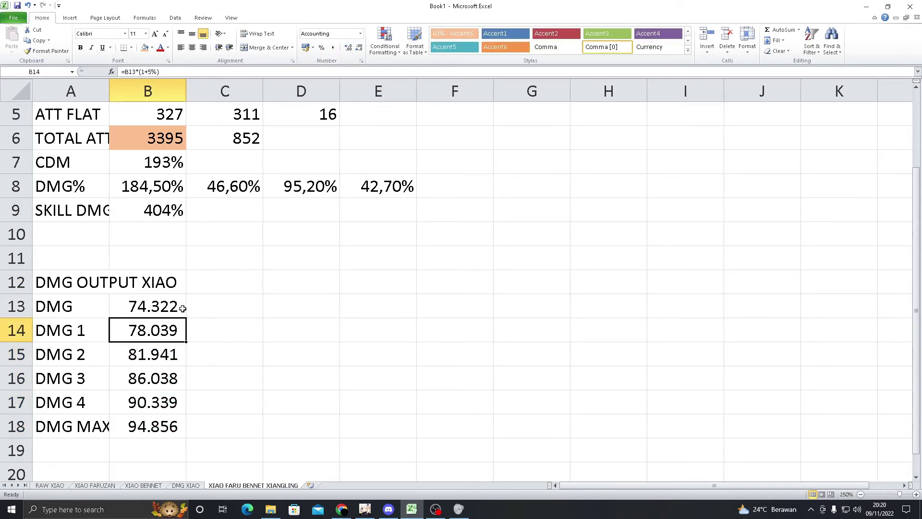
click(110, 486)
click(408, 370)
click(600, 303)
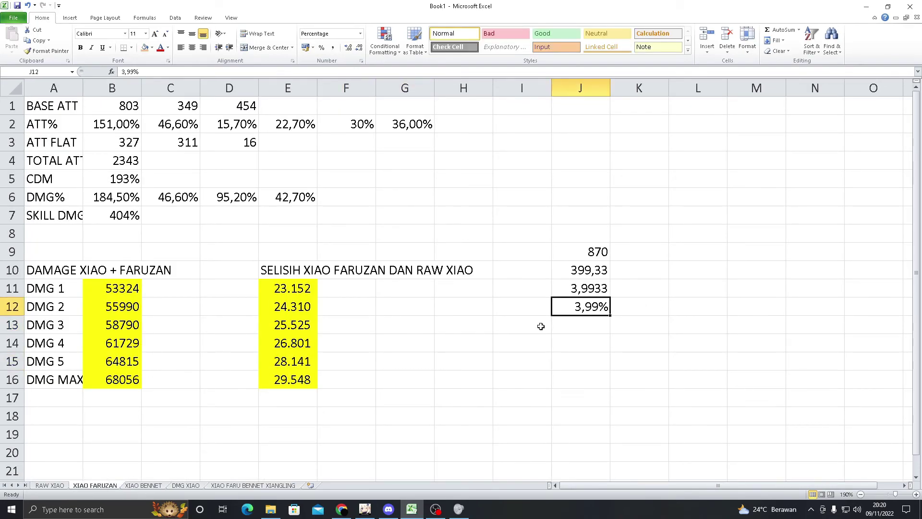
click(626, 308)
key(Left)
click(289, 486)
click(395, 352)
click(160, 312)
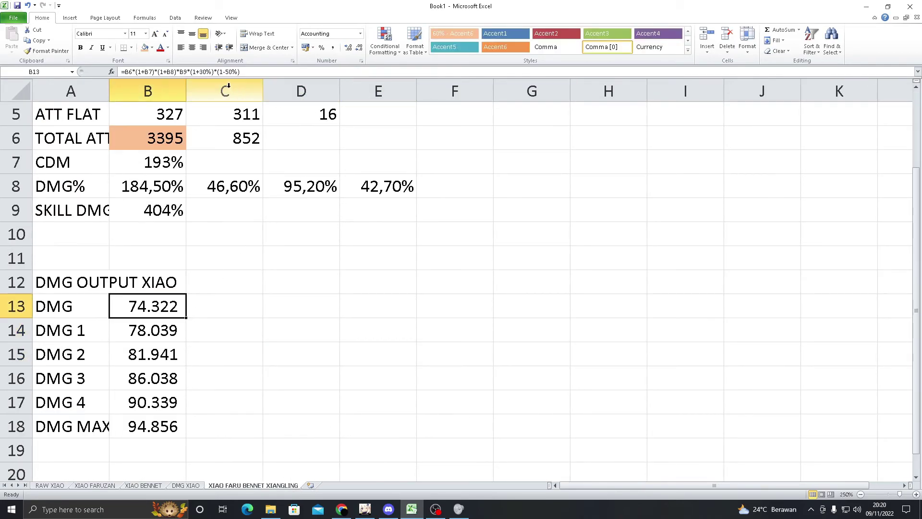
Step: Switch to the browser and read how Faruzan's passive Lost Wisdom of the Seven Caverns scales with her ATK, then return to Excel
click(342, 508)
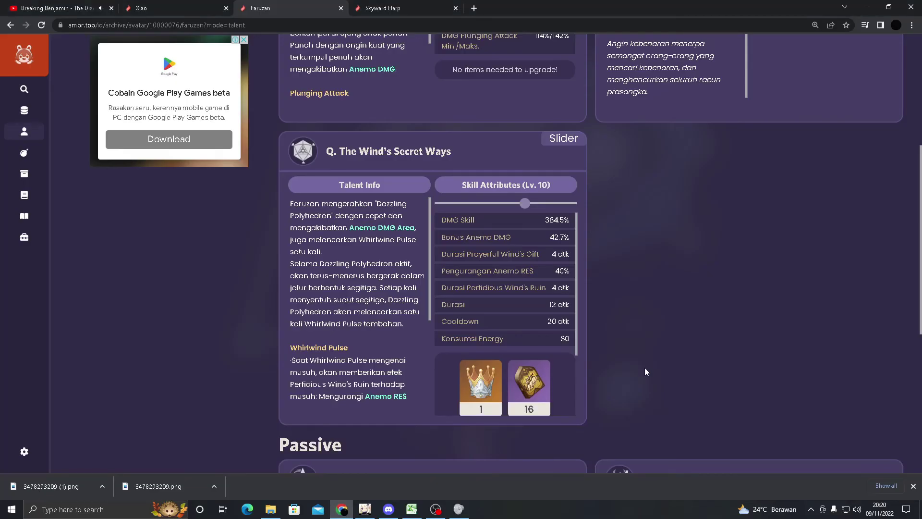
scroll(733, 231, down, 5)
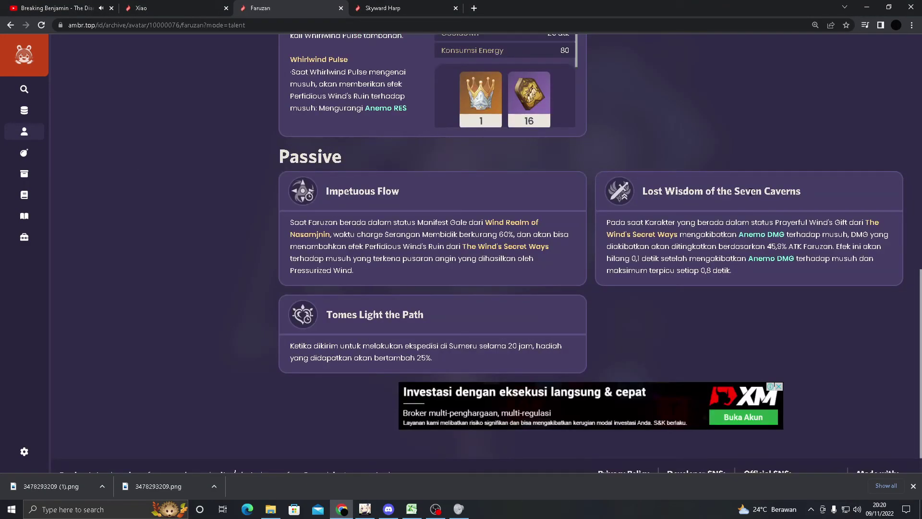
drag(789, 246, 833, 247)
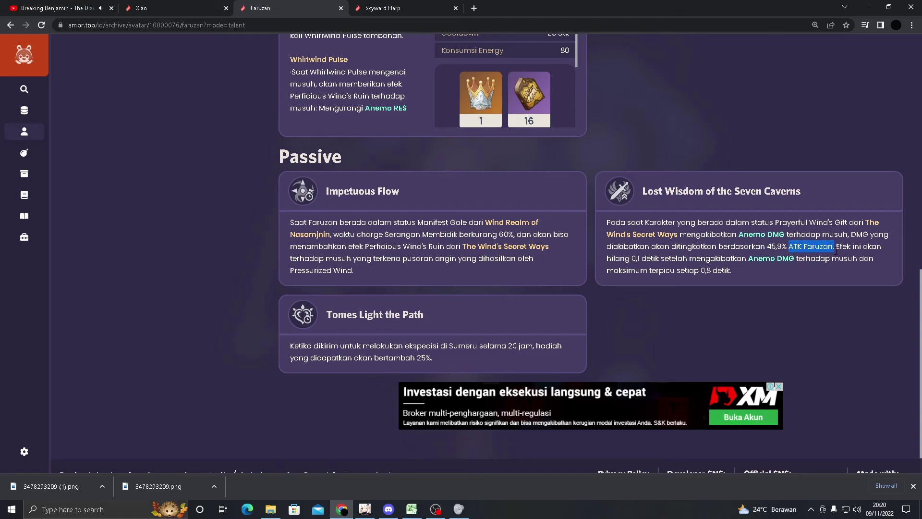
click(817, 248)
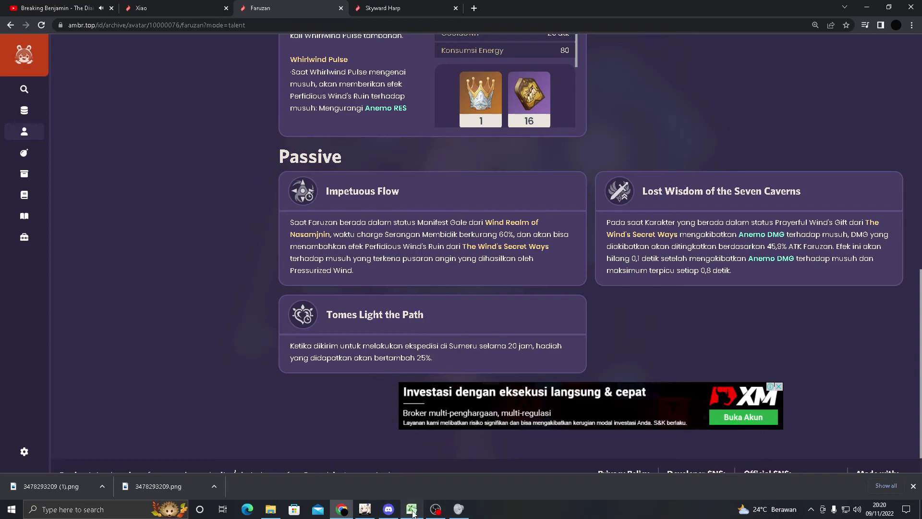
mouse_move(412, 512)
click(412, 509)
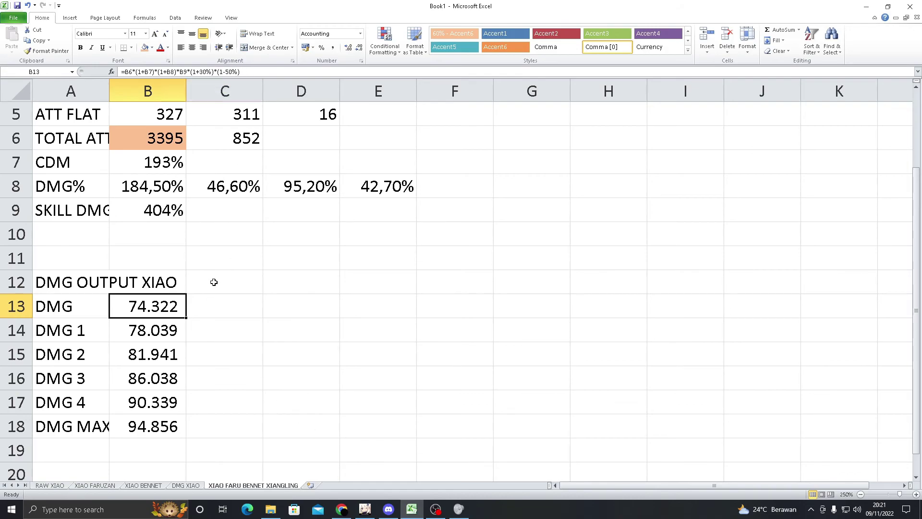
Step: Check the DMG 1 formula in B11 of the XIAO FARUZAN sheet for the factor missing from the team's B13 formula
click(244, 72)
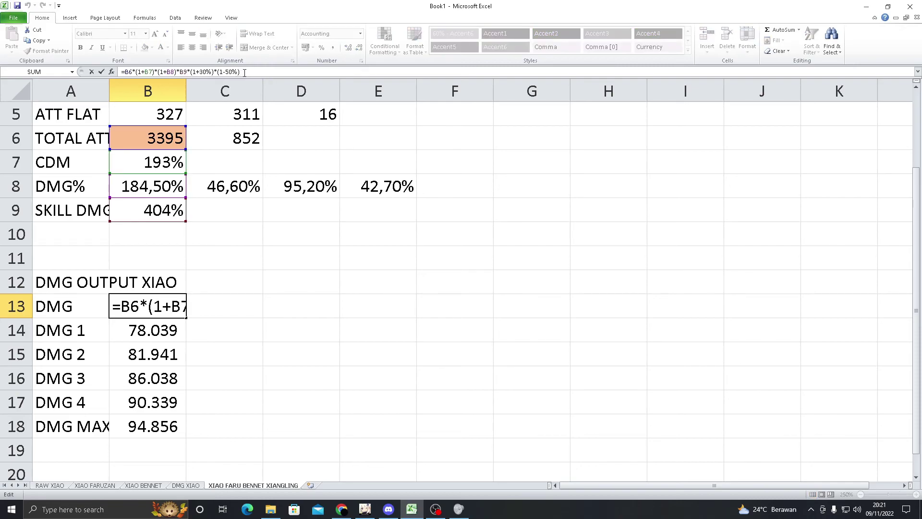
click(185, 485)
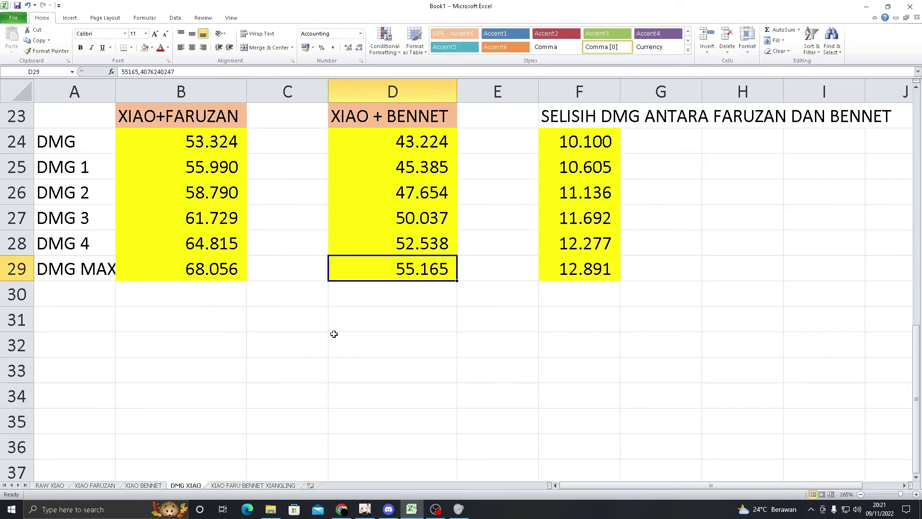
click(140, 485)
click(109, 486)
click(283, 361)
click(121, 288)
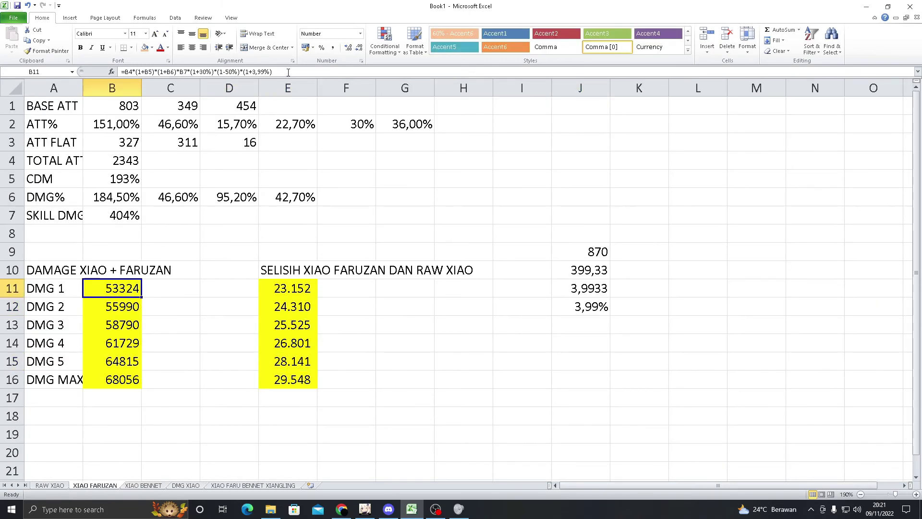
Step: On the XIAO FARU BENNET XIANGLING sheet, append the factor *(1+3,9%) to the end of the DMG formula in B13
click(260, 485)
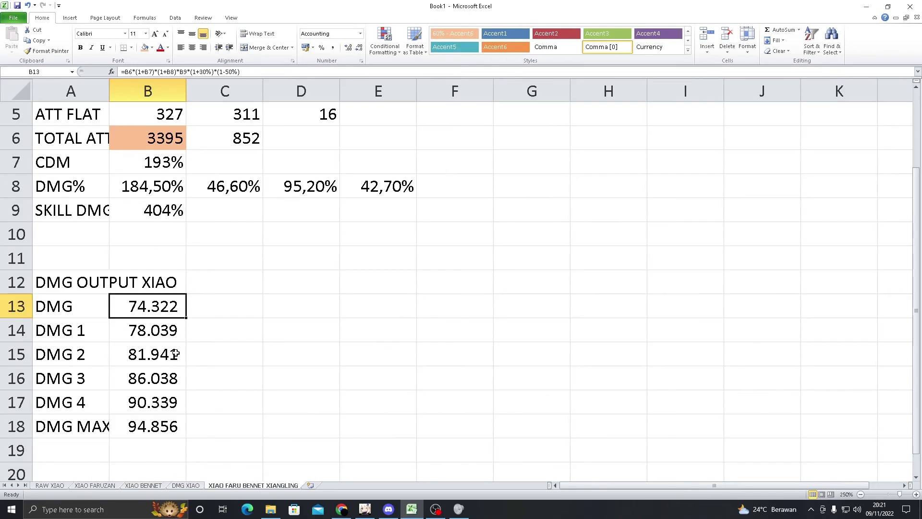
click(260, 71)
text(*)
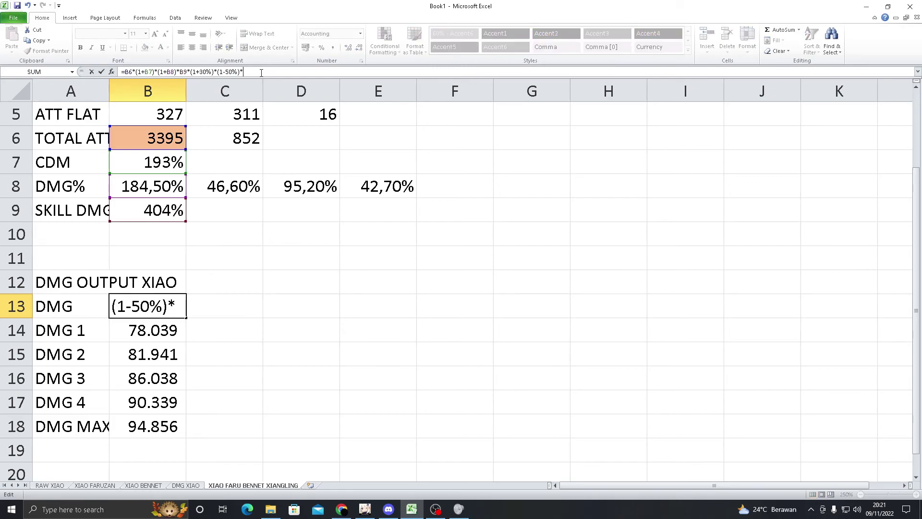
text((1+)
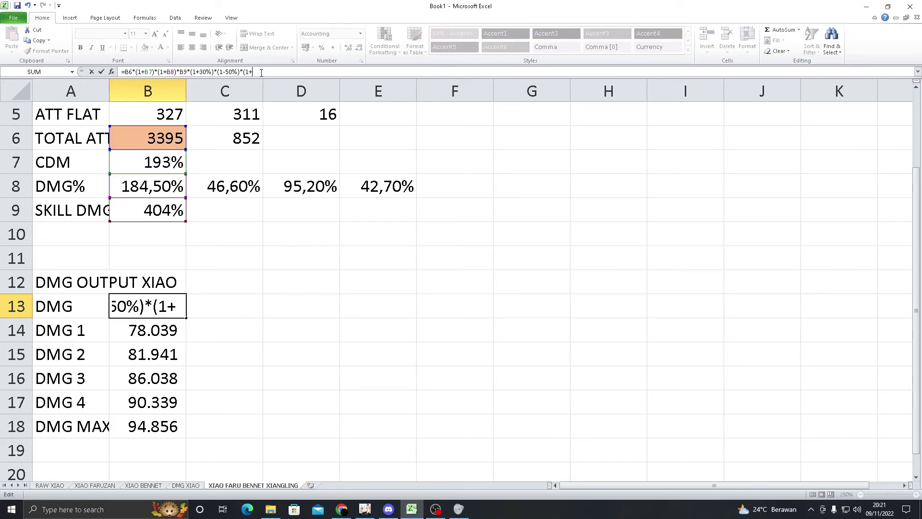
text(3,)
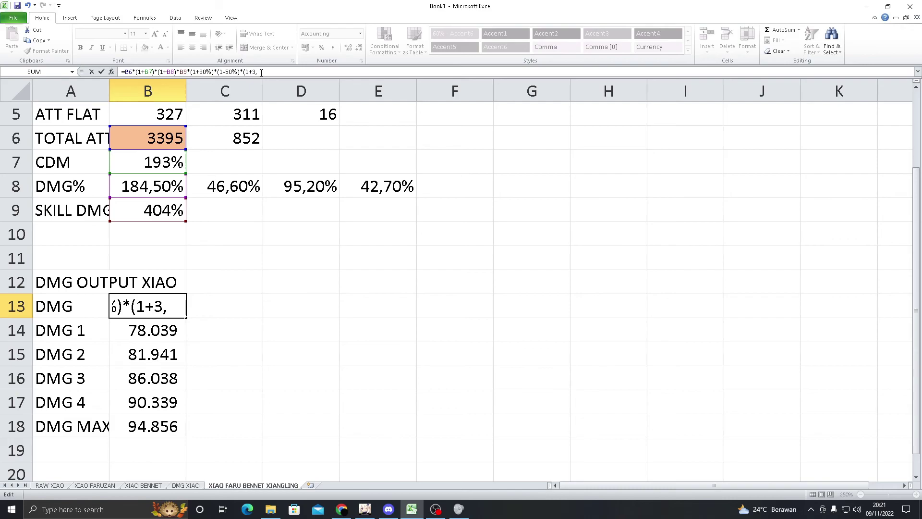
text(9%)
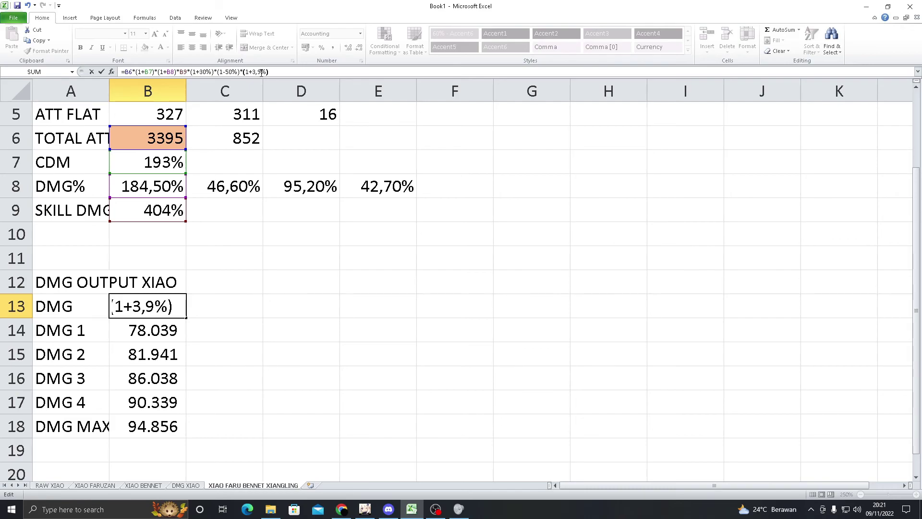
text())
key(Return)
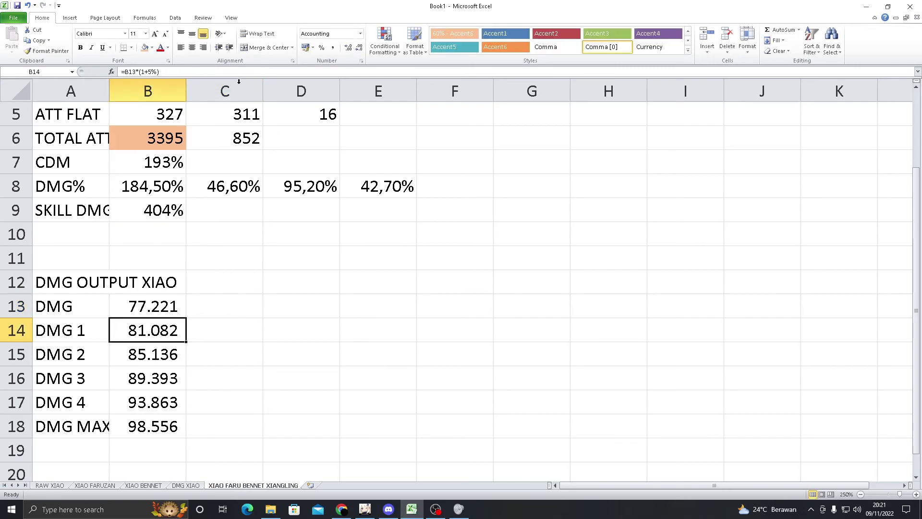
Step: Review the B13 formula and the recalculated Xiao damage results in B13:B18, from DMG through DMG MAX
click(156, 310)
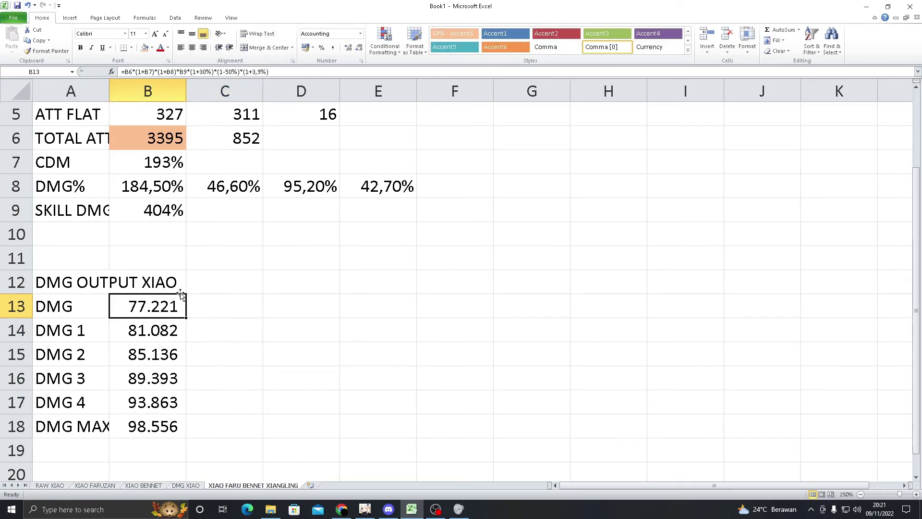
click(163, 329)
click(162, 302)
key(F2)
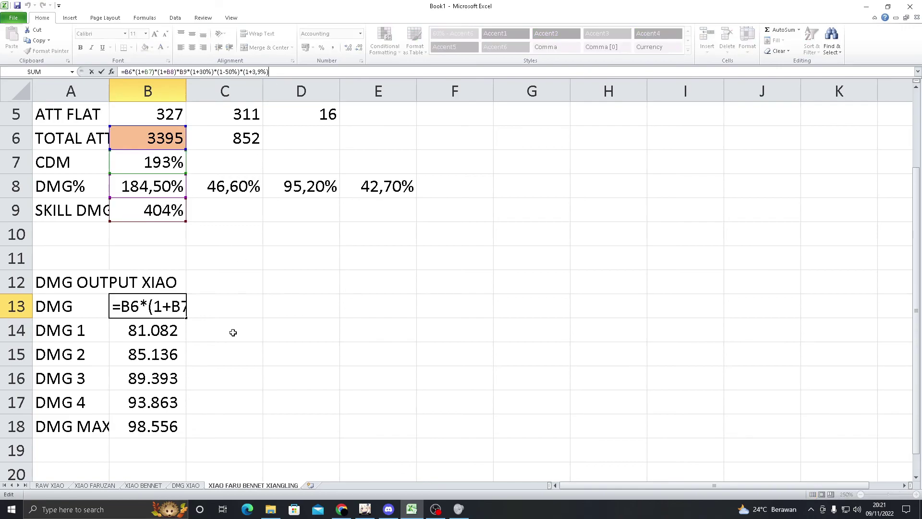
click(233, 333)
click(252, 398)
drag(142, 305, 163, 308)
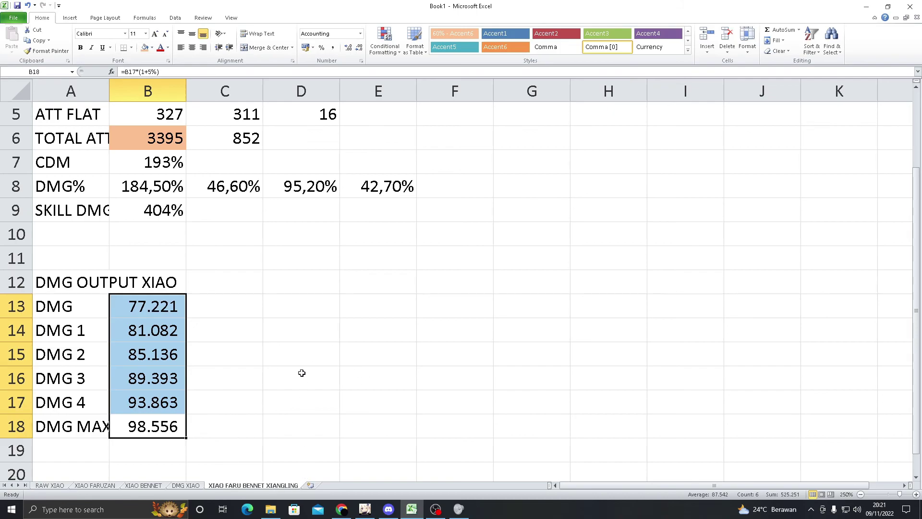
click(301, 330)
click(156, 310)
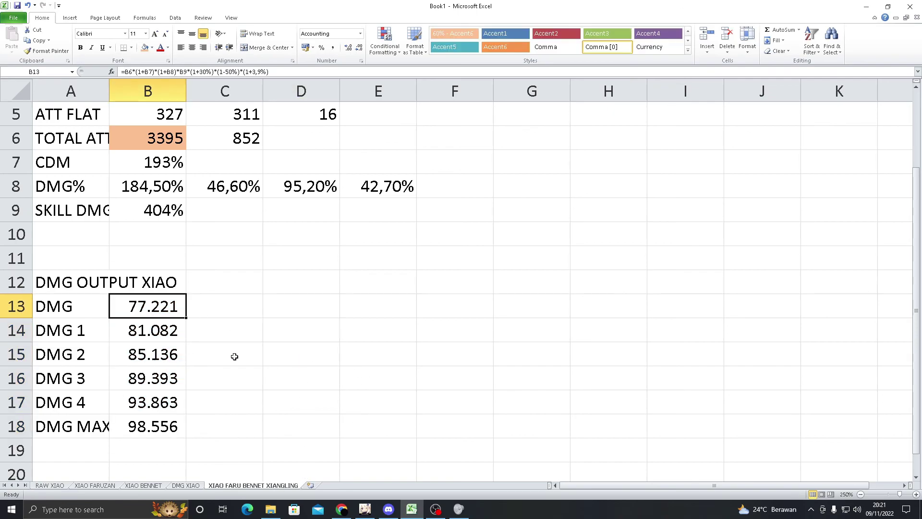
drag(157, 308, 161, 426)
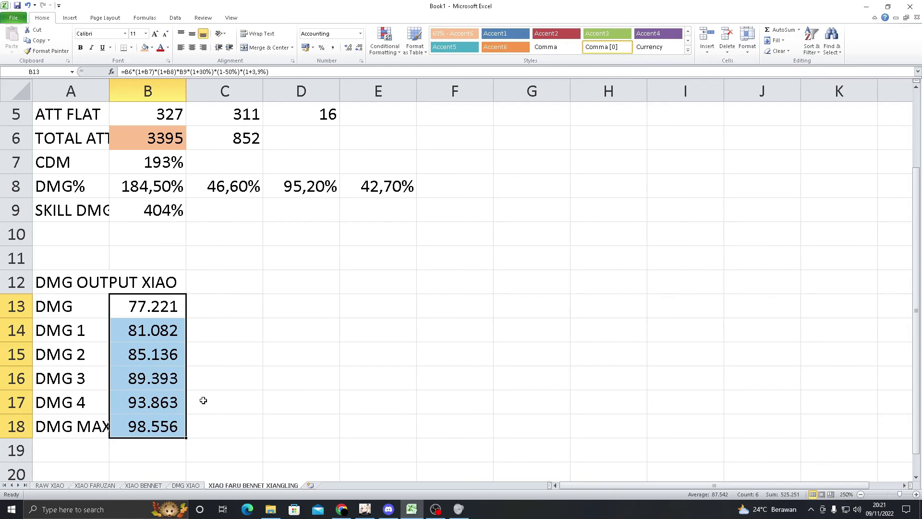
click(153, 302)
click(152, 427)
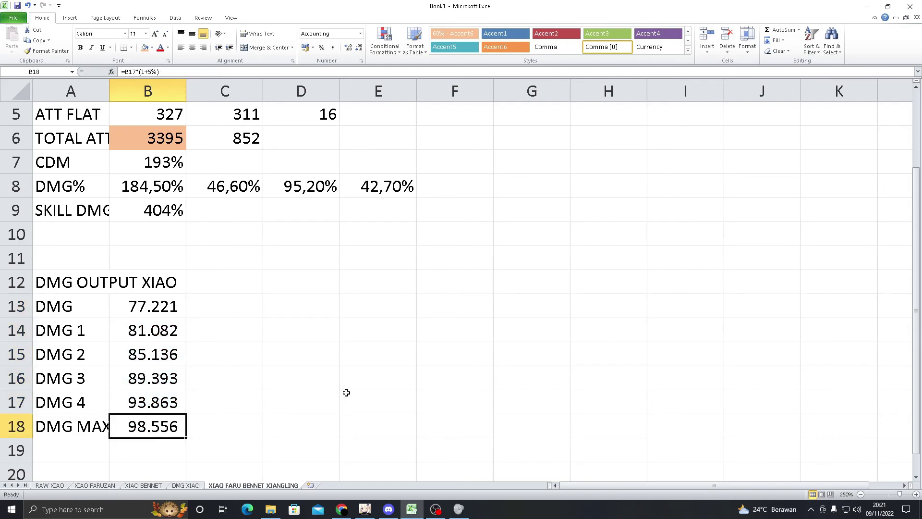